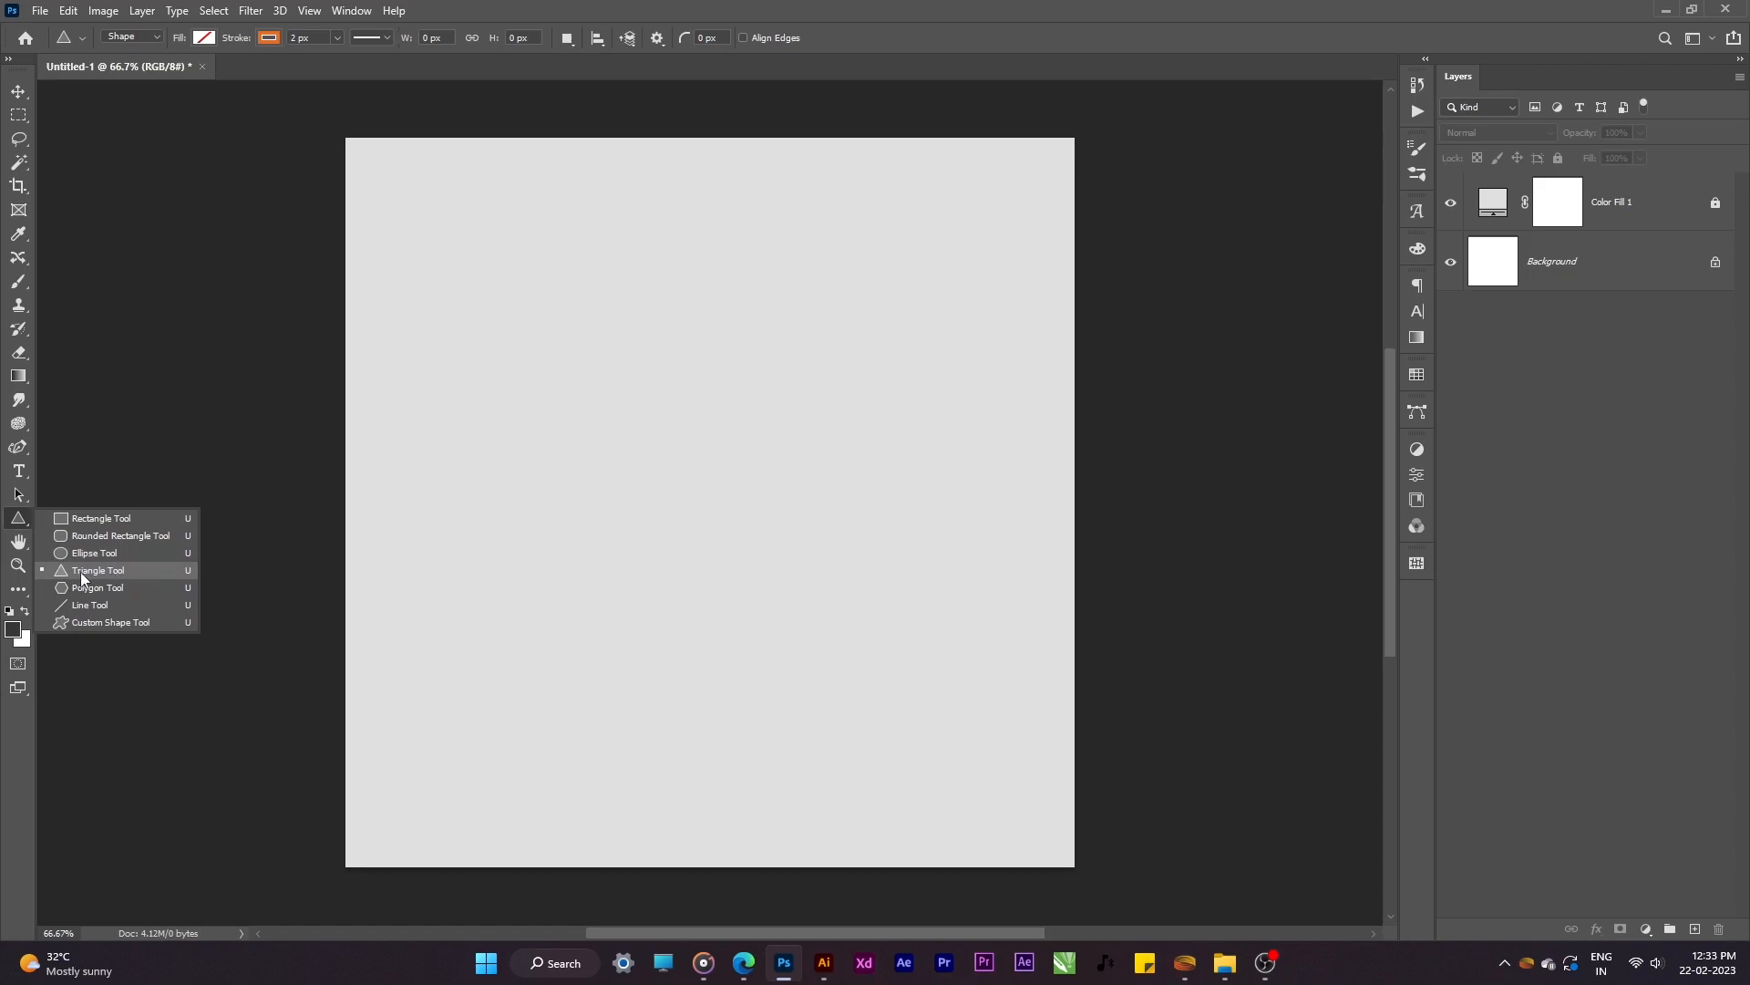
Step: Draw a triangle about 465 by 403 px on the canvas and remove its stroke
click(112, 569)
drag(490, 315, 904, 638)
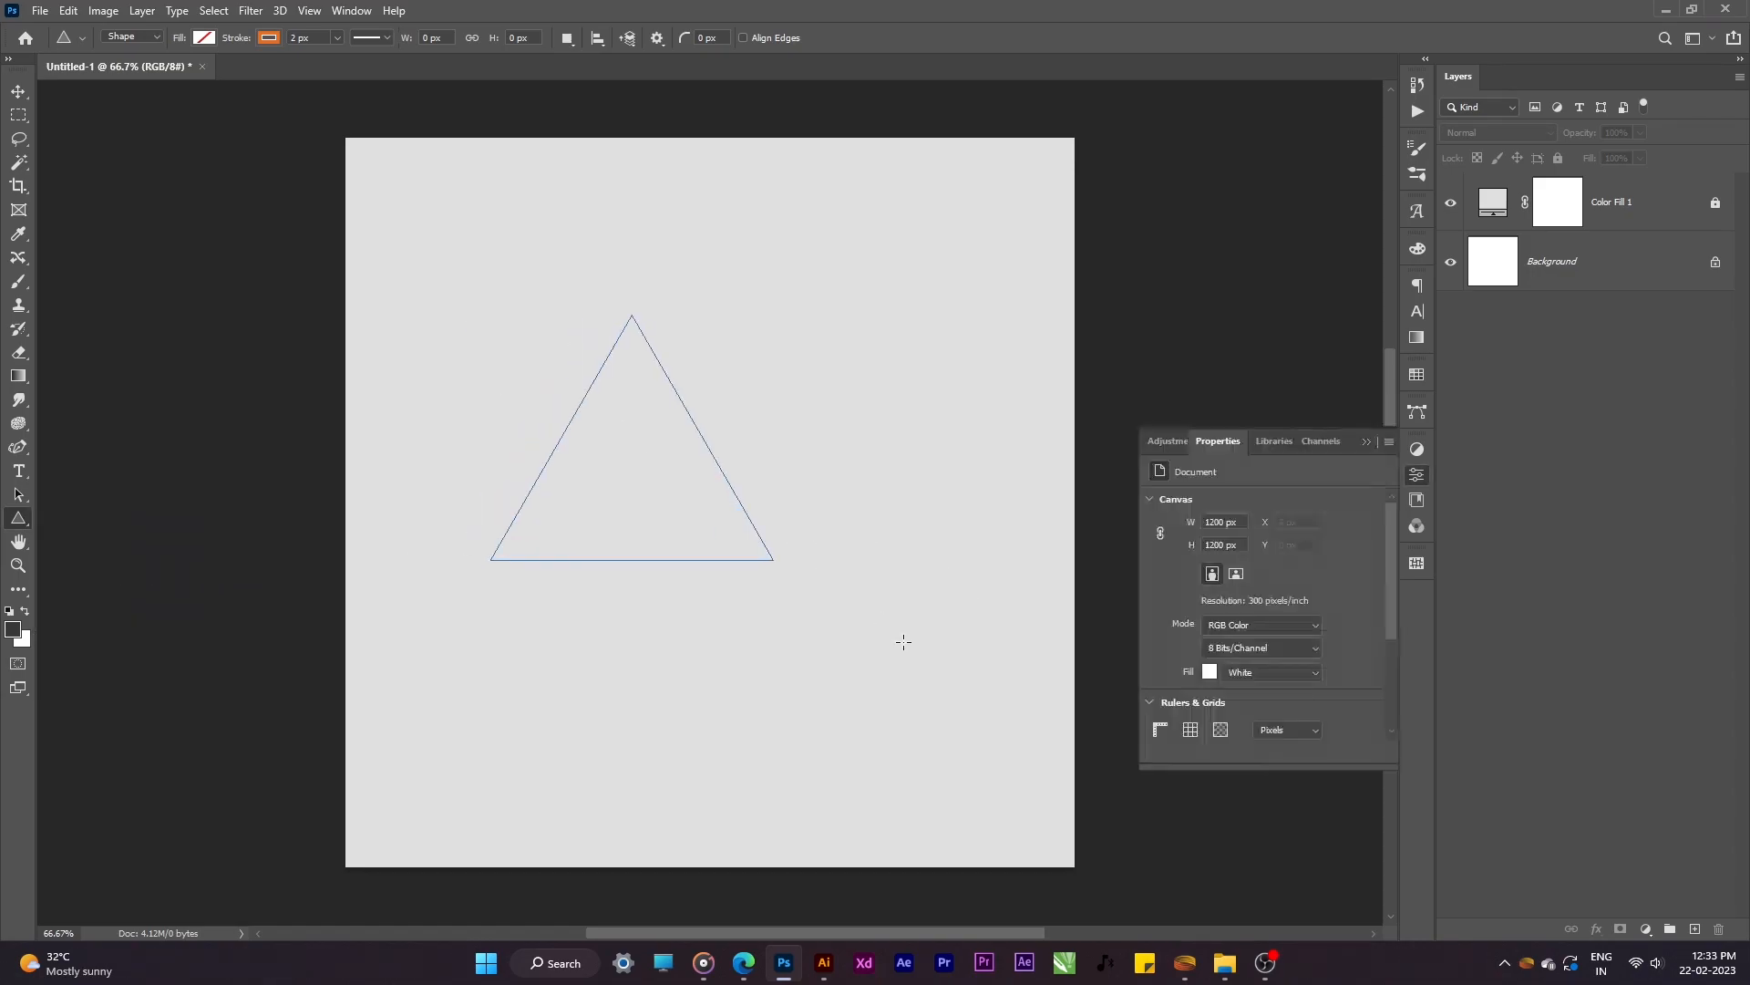
click(274, 39)
click(193, 73)
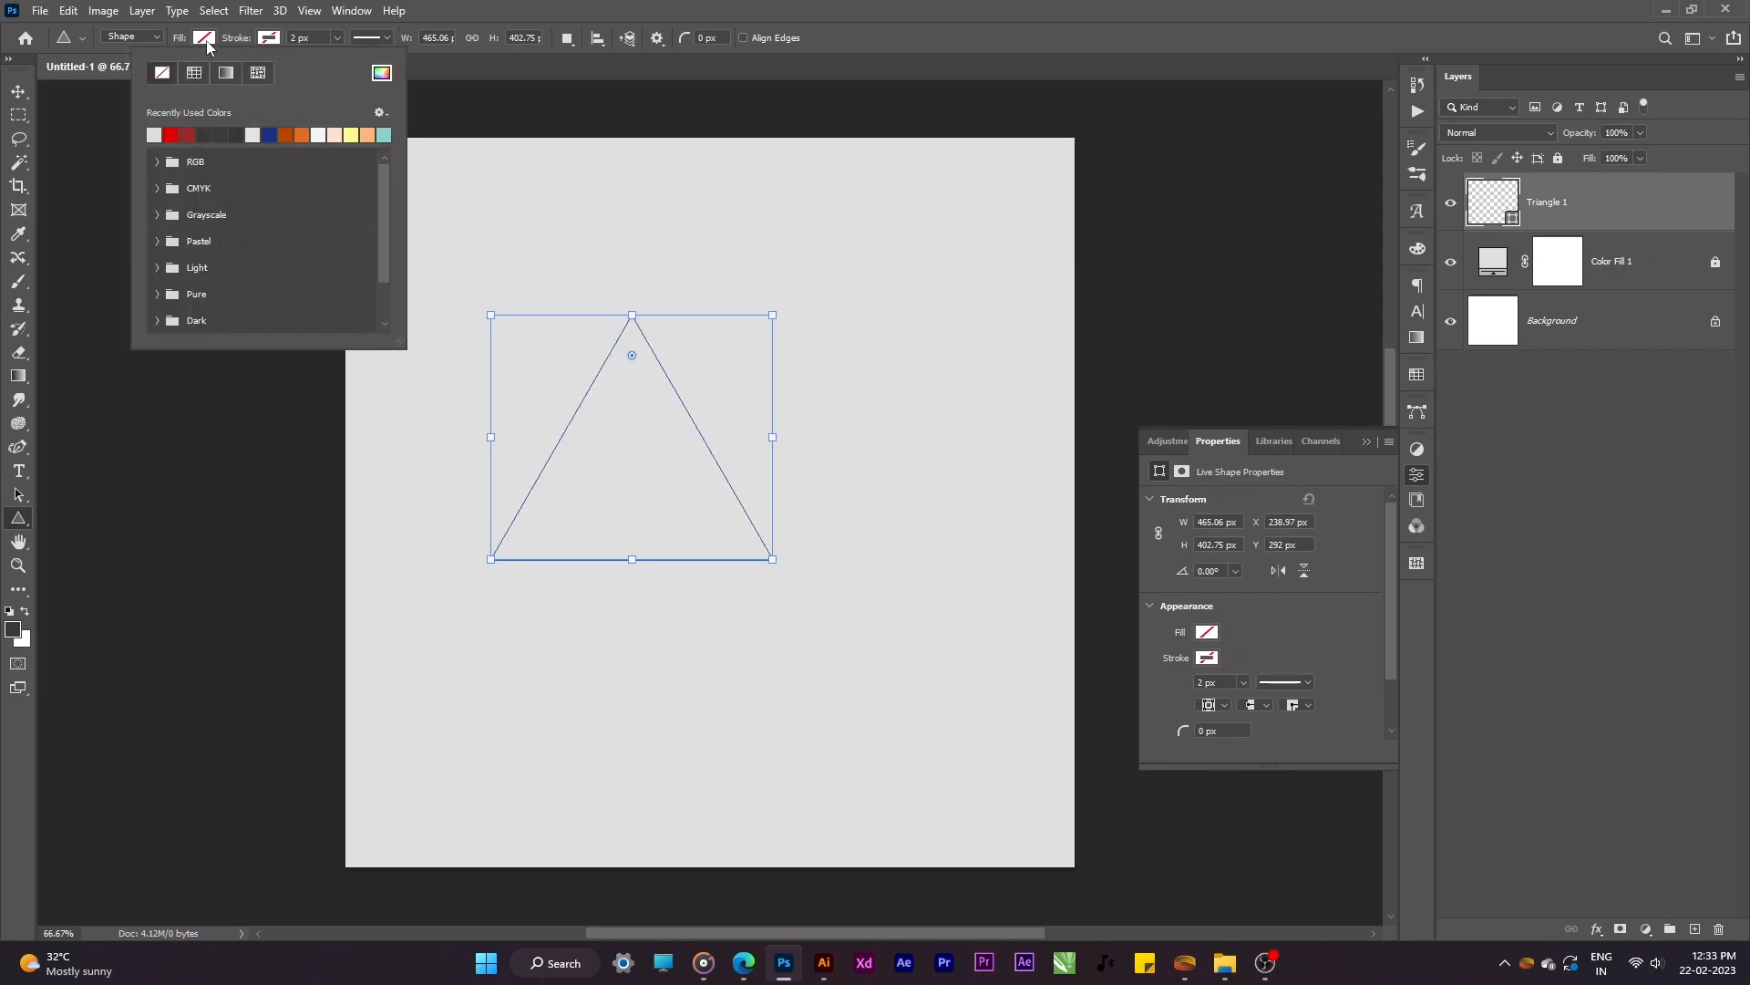
Step: Fill the triangle with the dark gray linear gradient preset
click(164, 73)
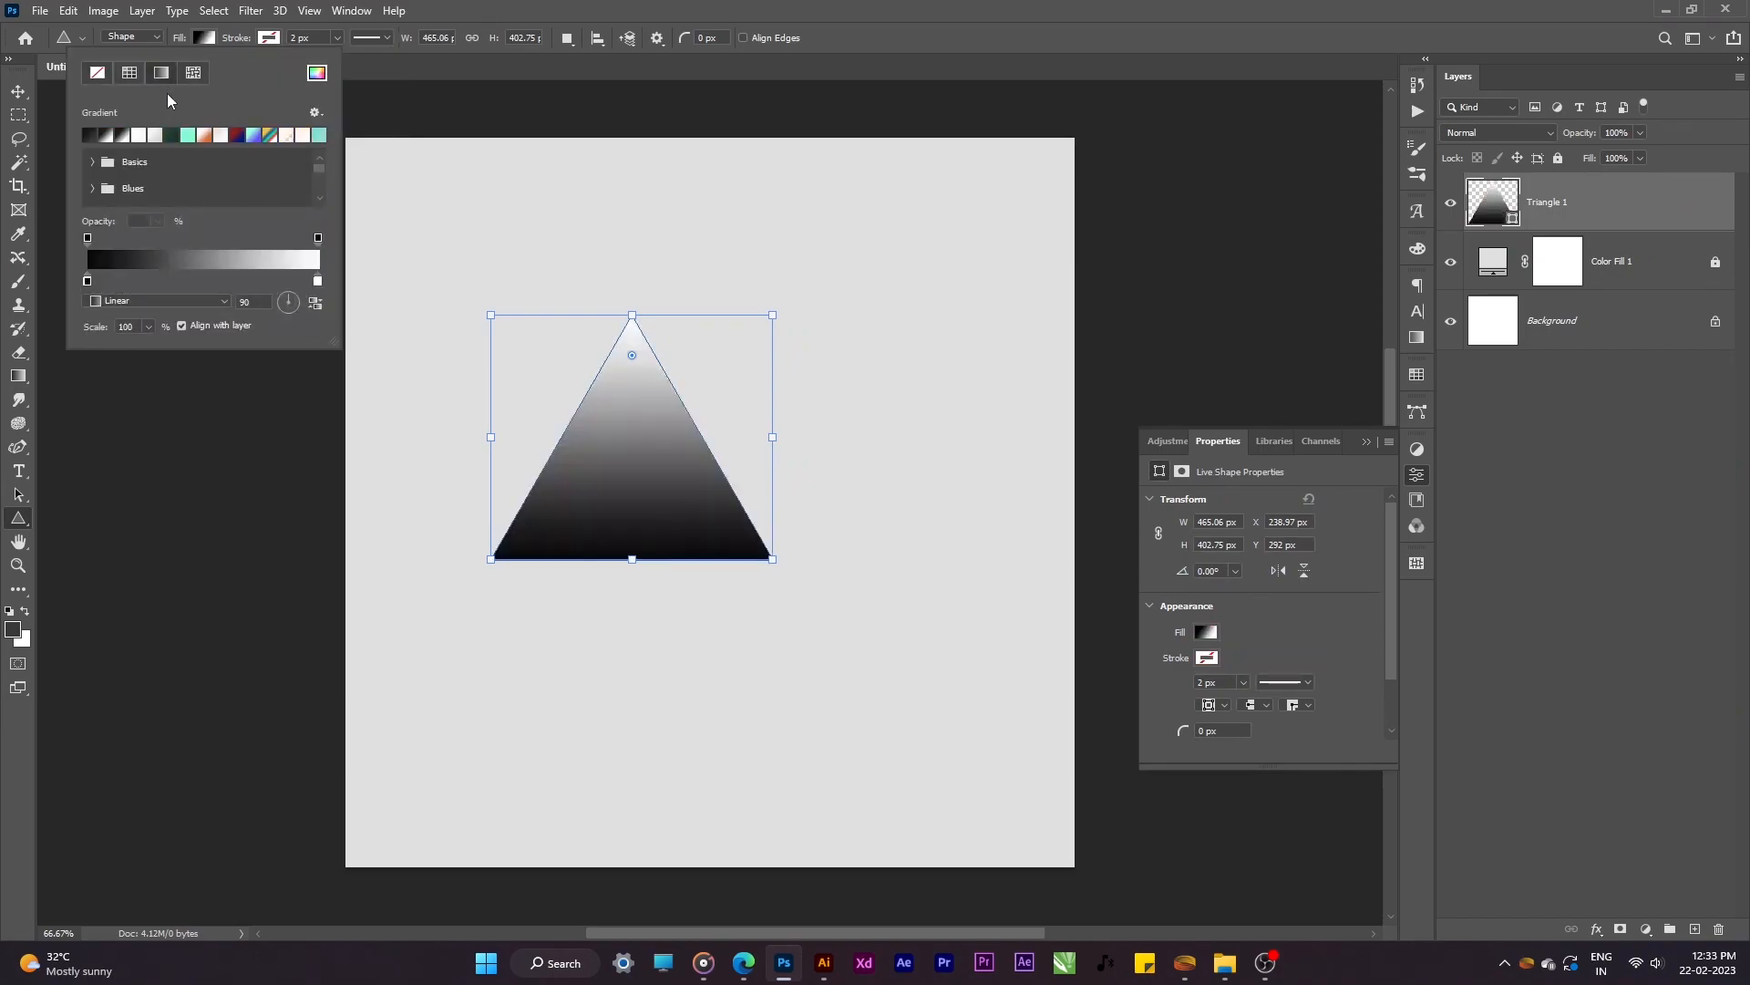
click(87, 135)
click(864, 490)
Step: Rotate the triangle 90° to point right and enlarge it to about 1096 by 949 px, vertically centered at the canvas's left edge
drag(789, 312, 801, 665)
drag(753, 437, 922, 469)
key(v)
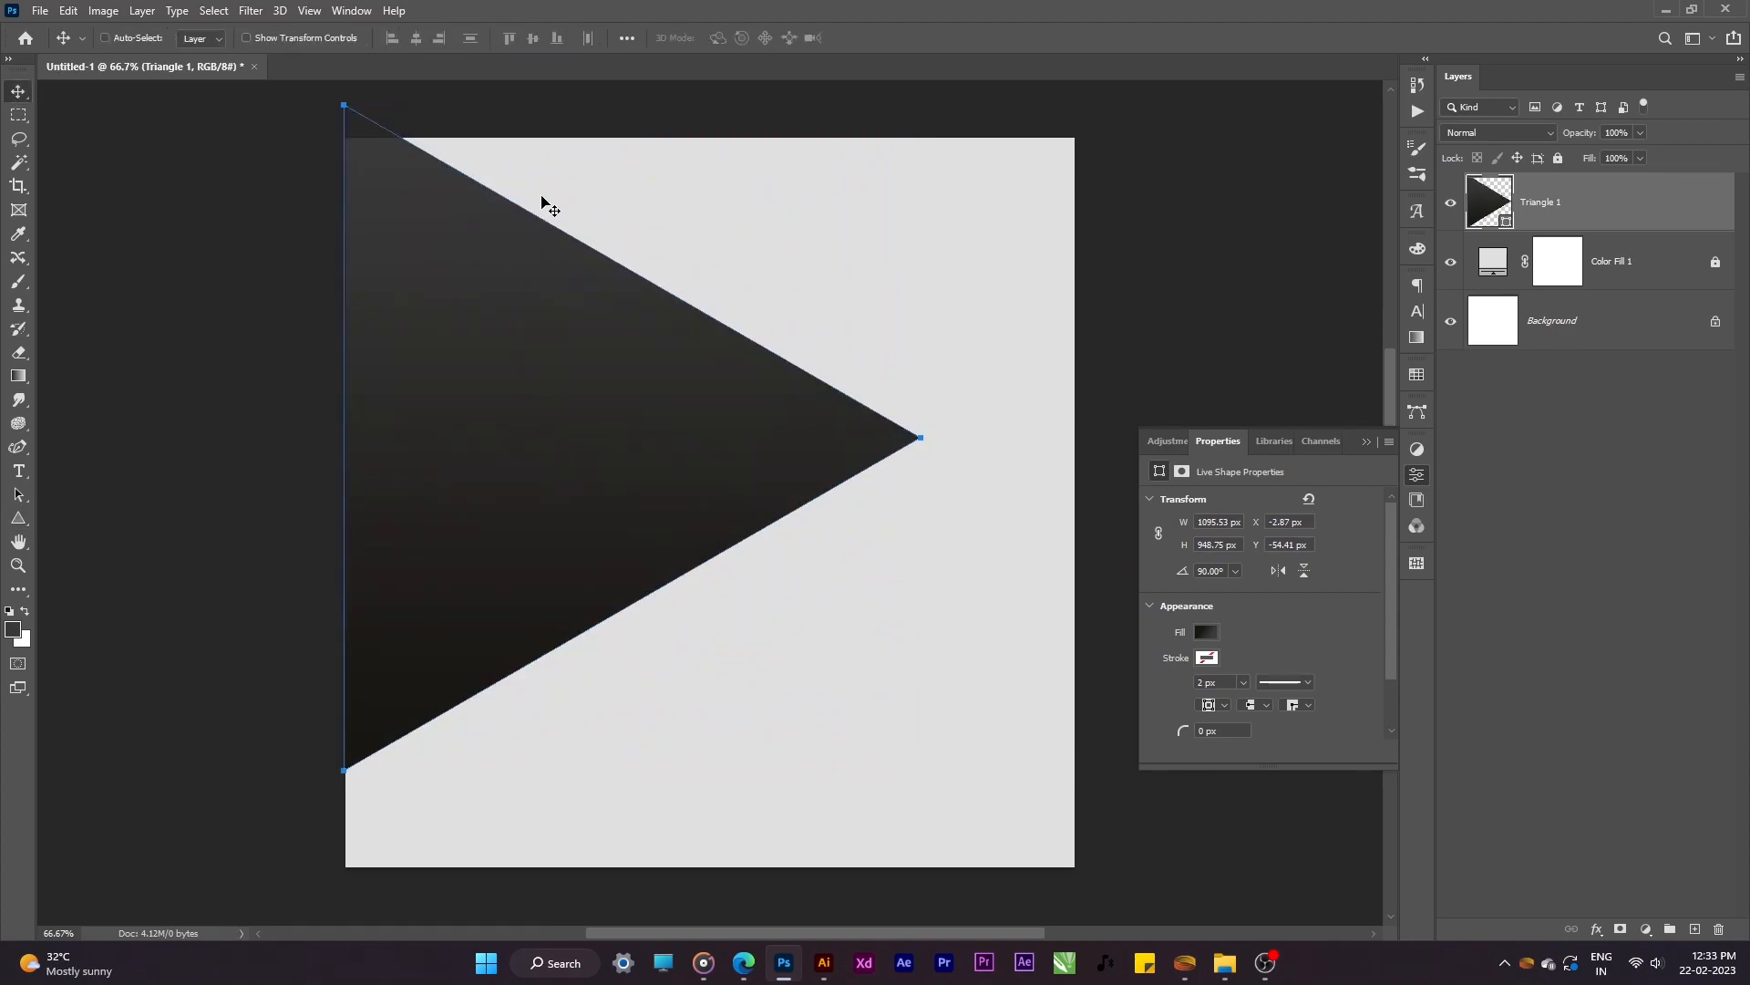
click(533, 37)
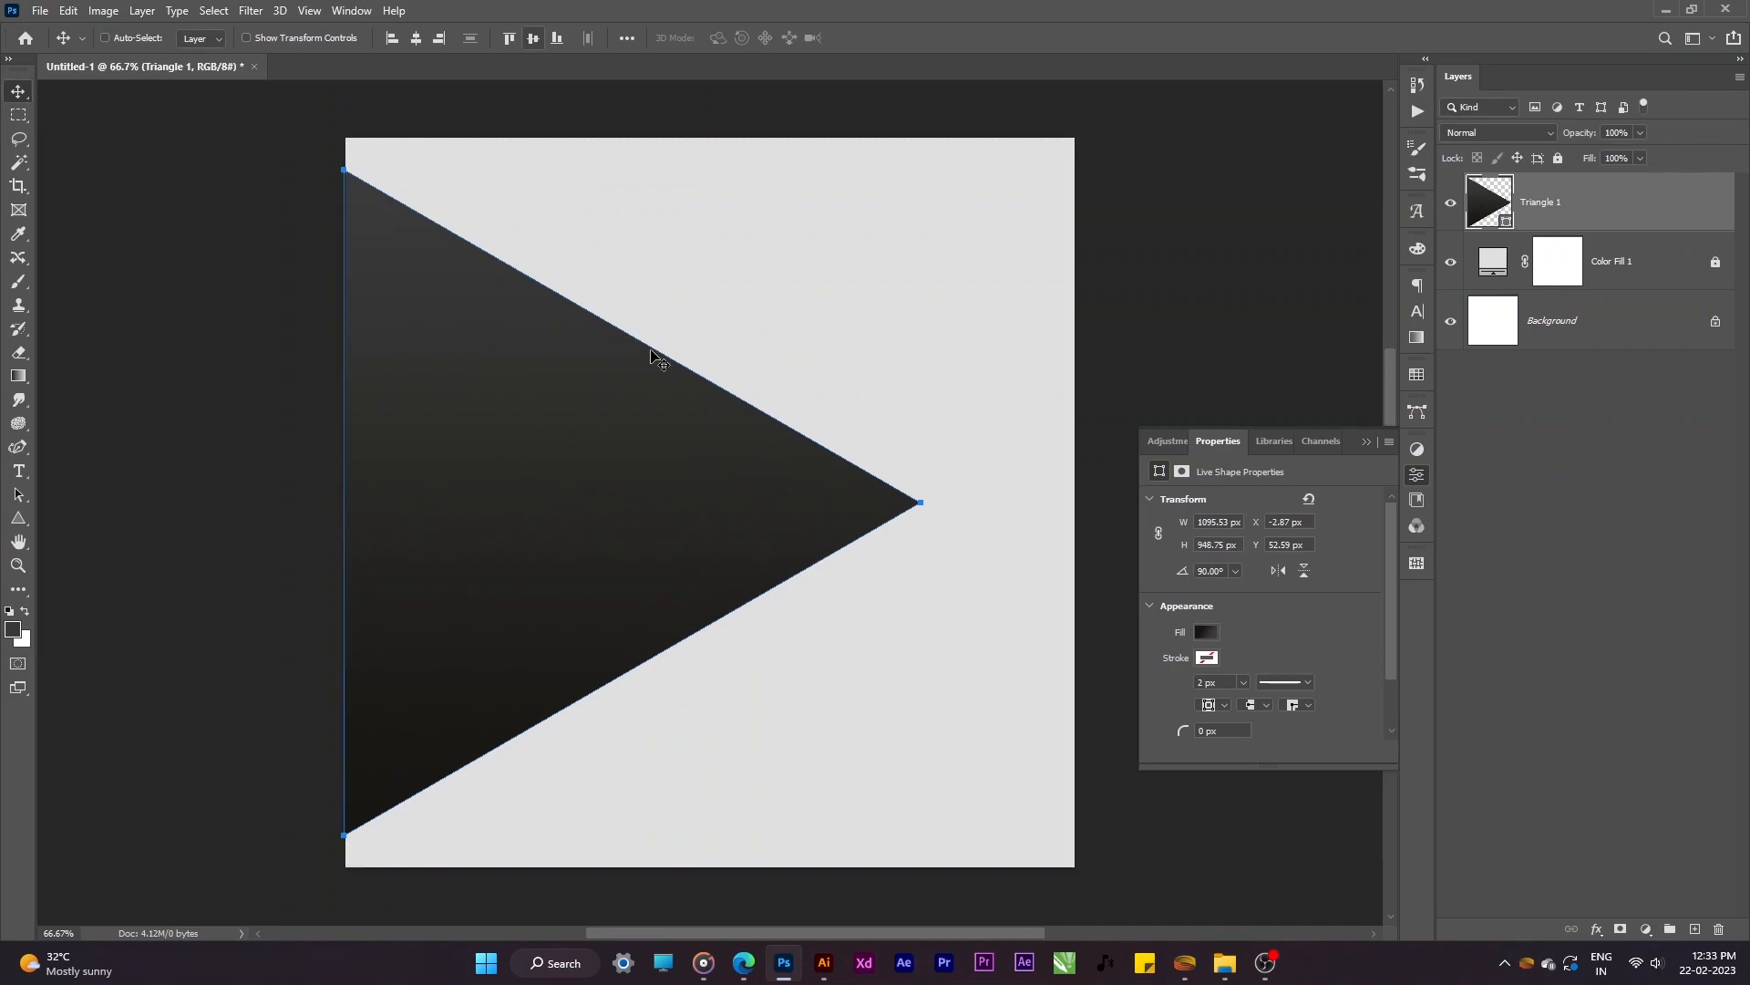
Step: Scale the triangle up to about 1203 by 1042 px so it spans the full canvas height
key(ctrl+t)
drag(920, 501, 979, 504)
key(Return)
Step: Set the triangle's gradient fill angle to 0° and its scale to 113%
click(1470, 208)
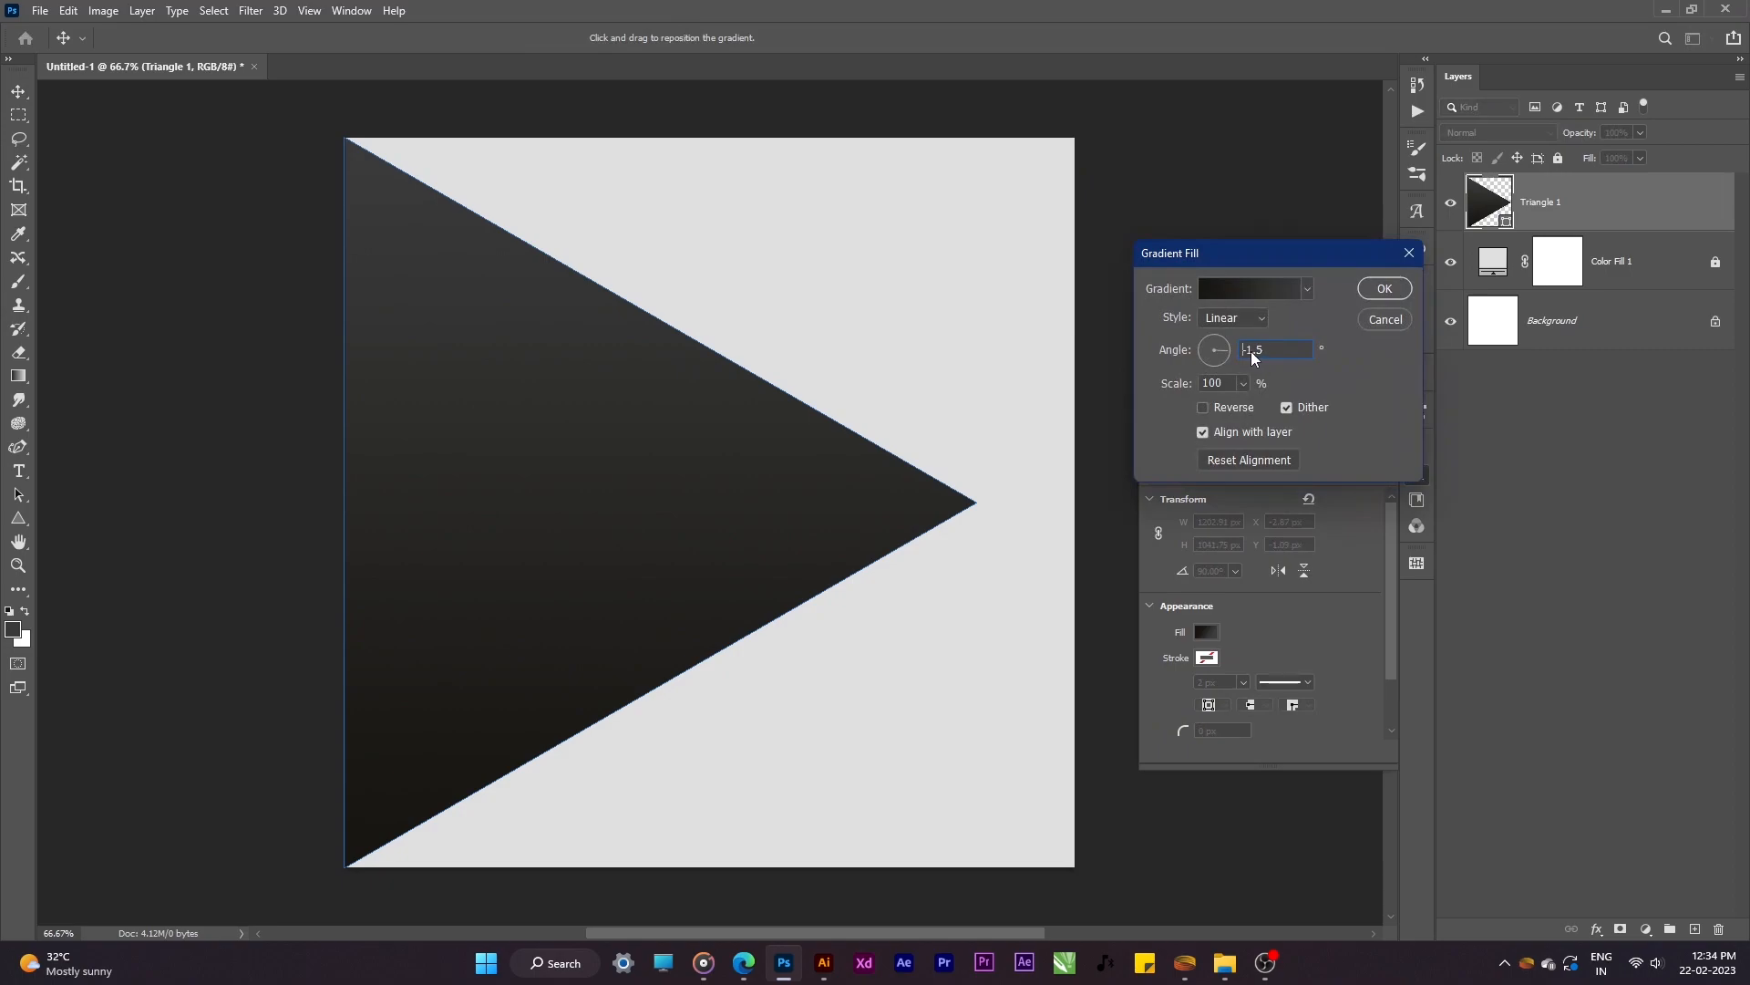
text(0)
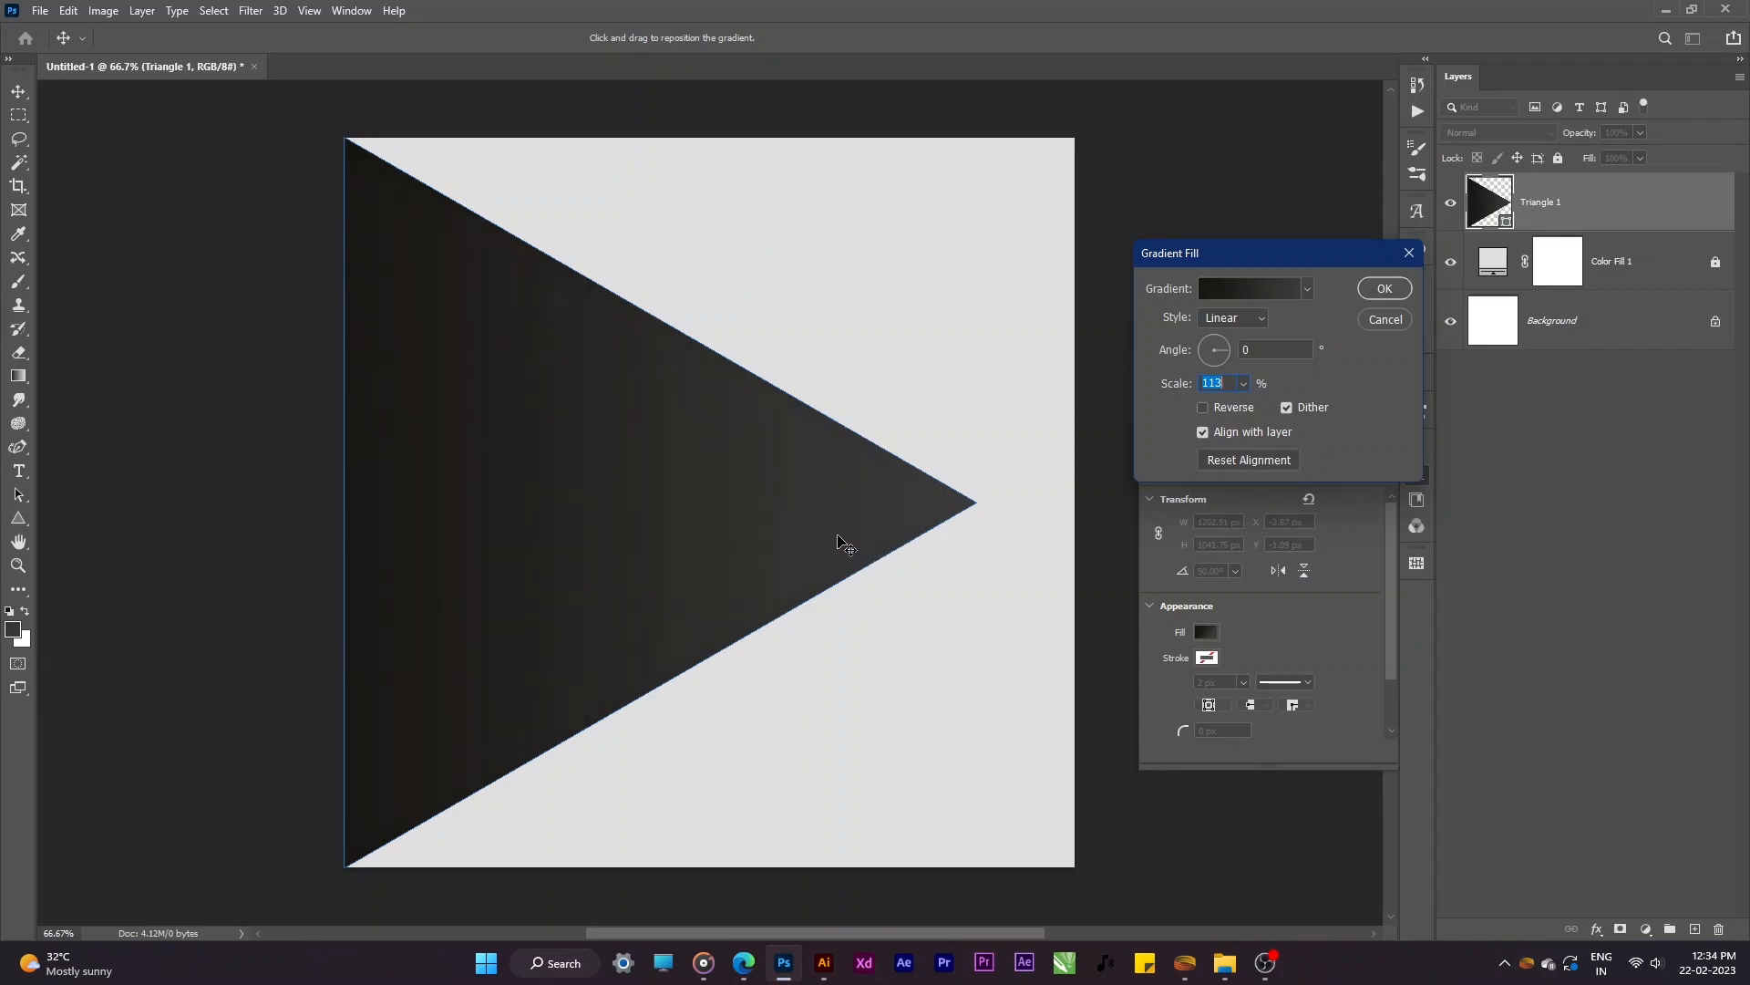
Step: Recolor the triangle's gradient fill from 0d0d0d at the start stop to 303030 at the end stop
click(1240, 287)
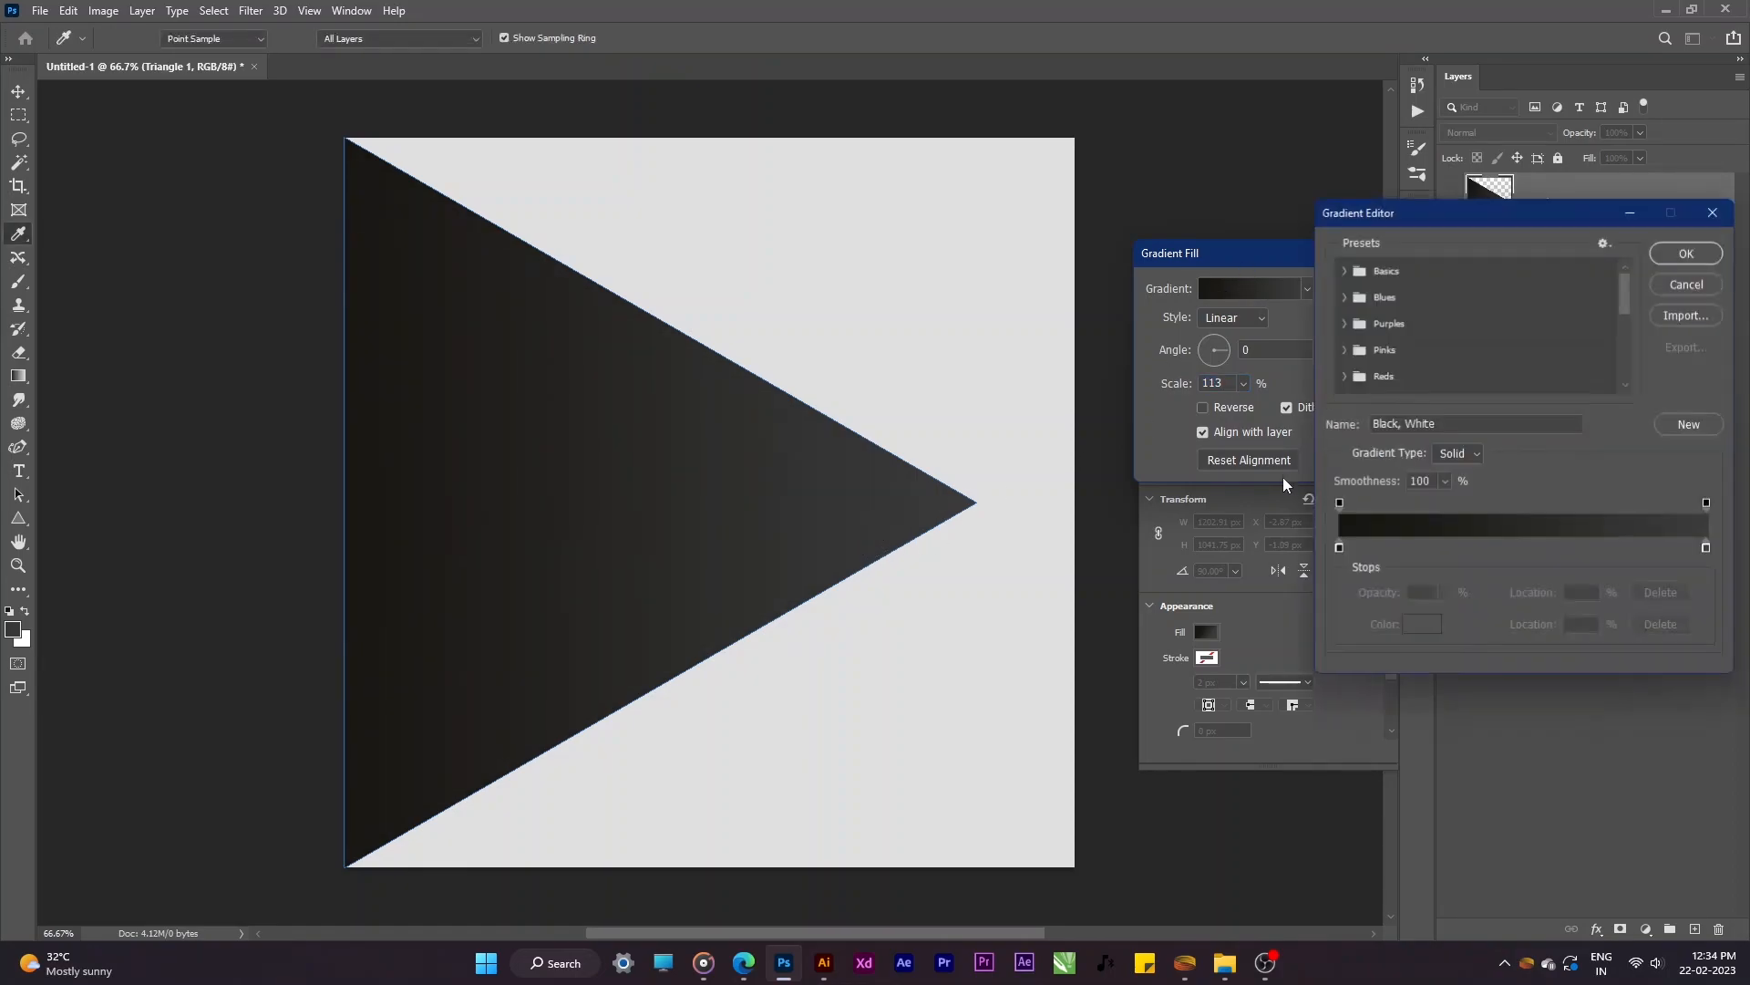
click(1338, 549)
double_click(1338, 548)
drag(1176, 378, 1101, 387)
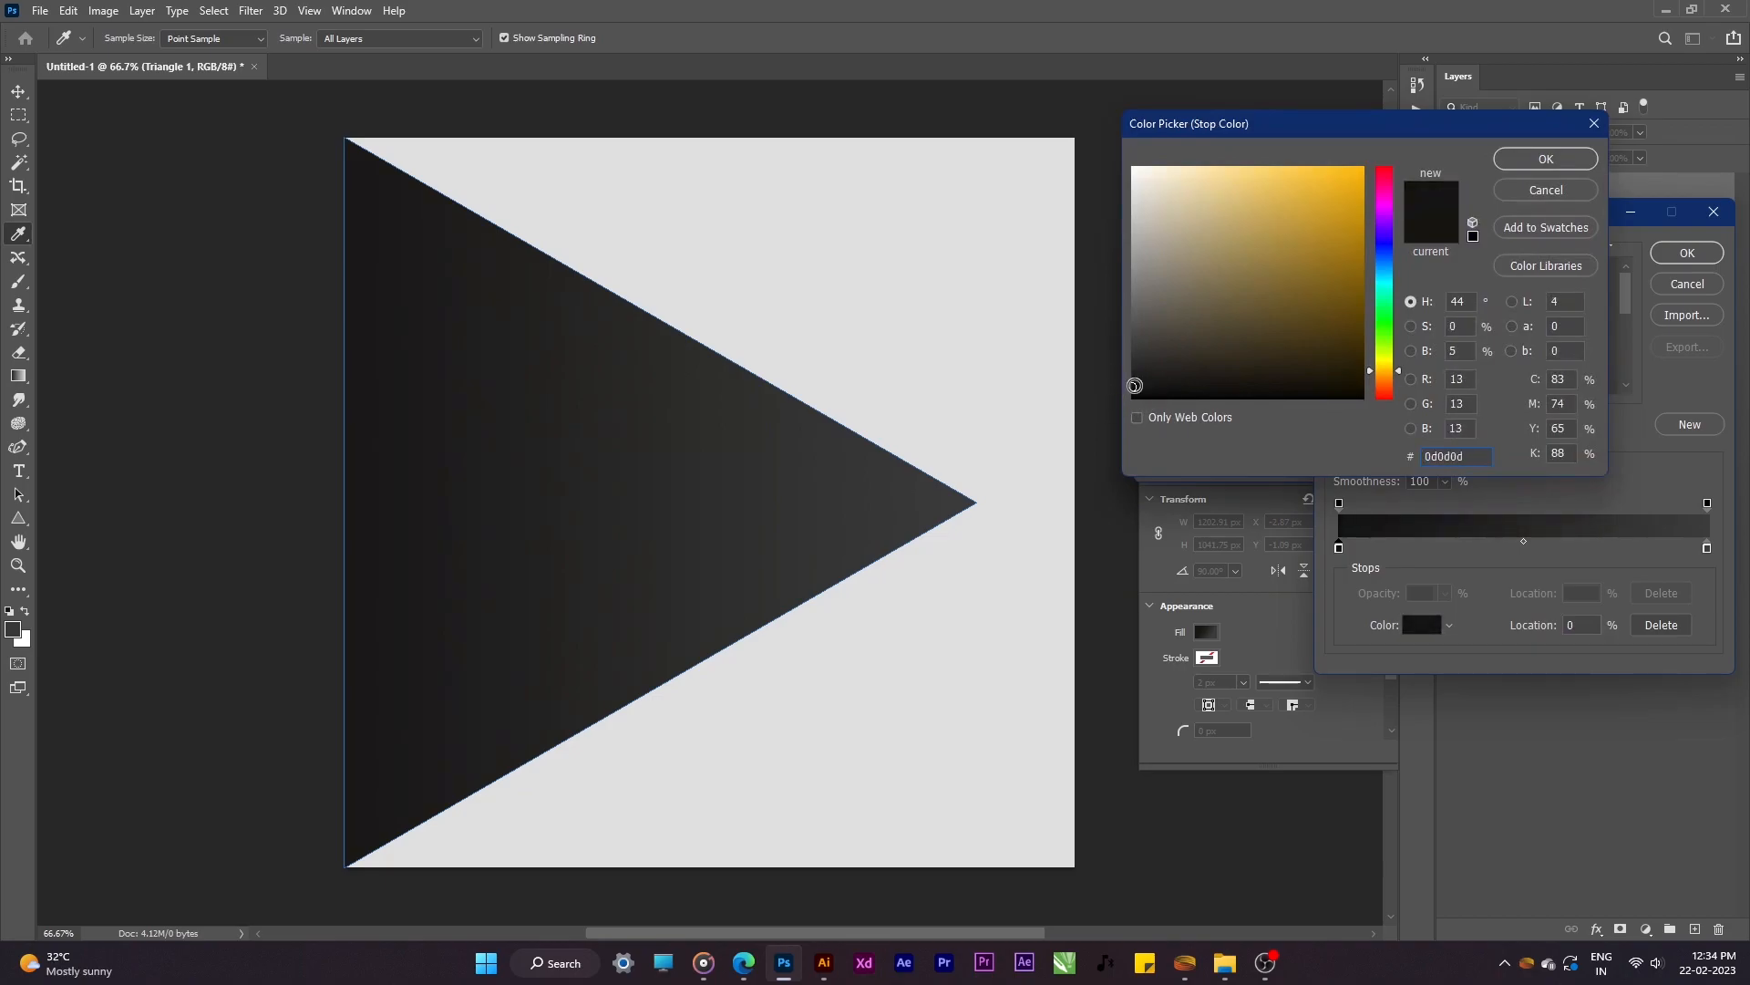
click(1543, 161)
double_click(1707, 549)
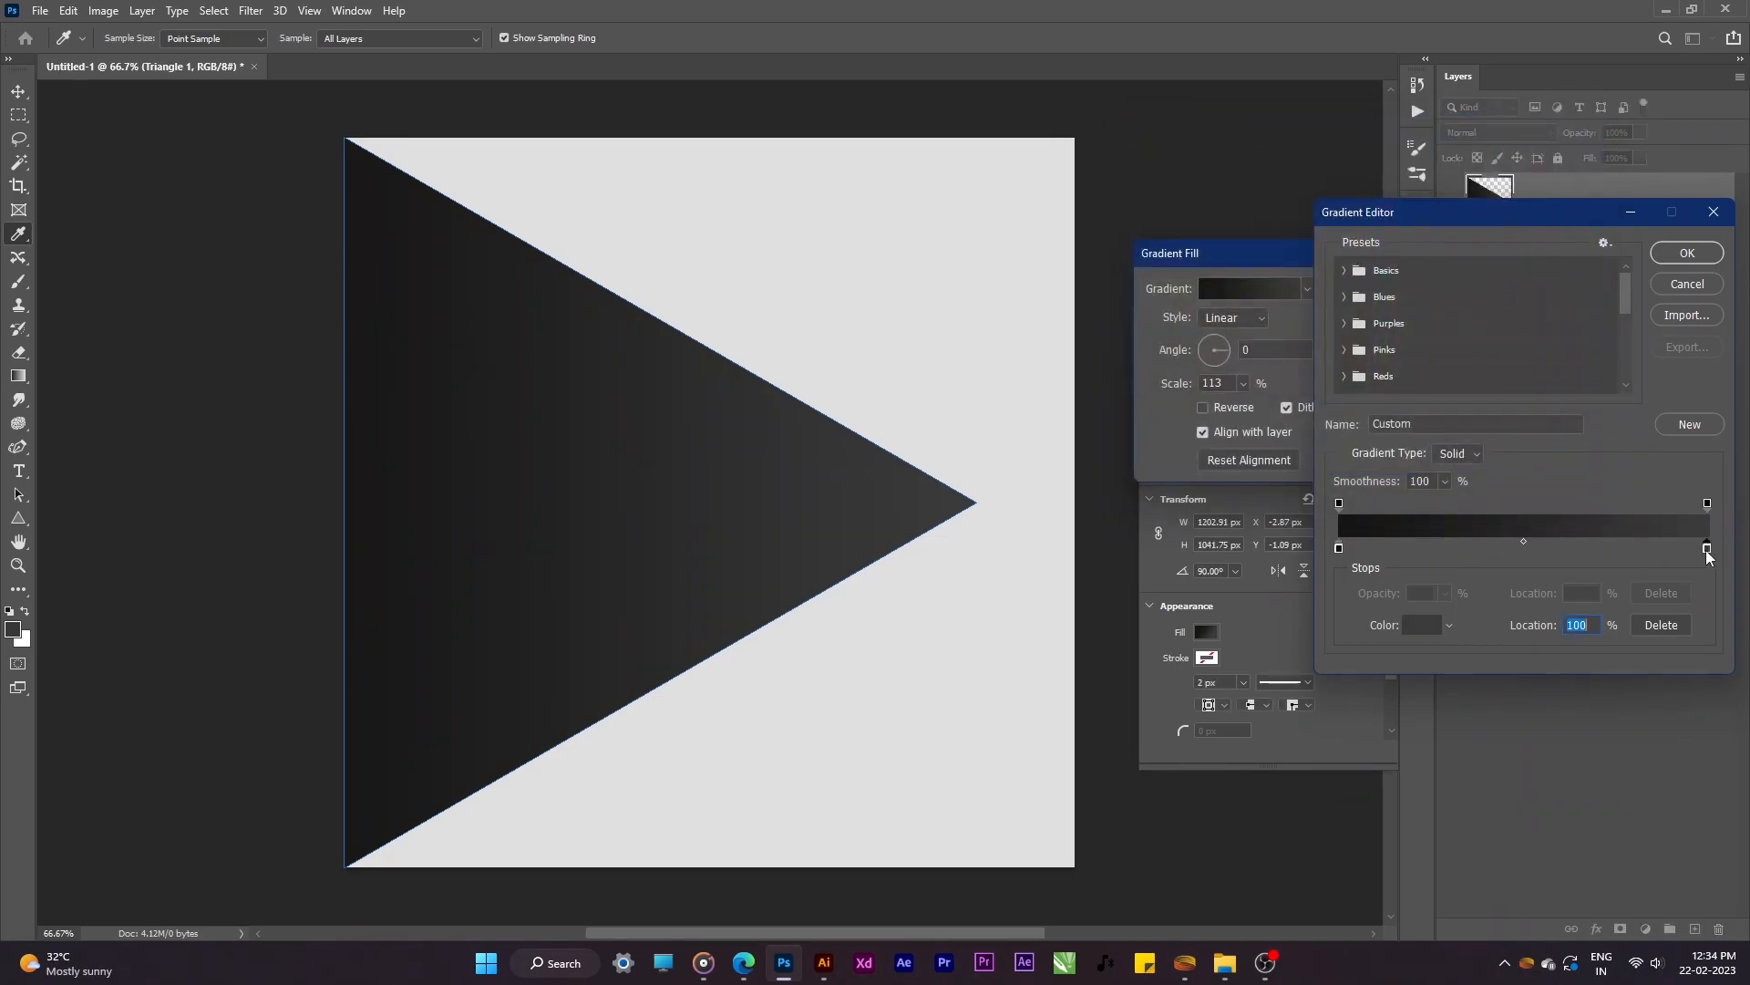
drag(1150, 355, 1127, 356)
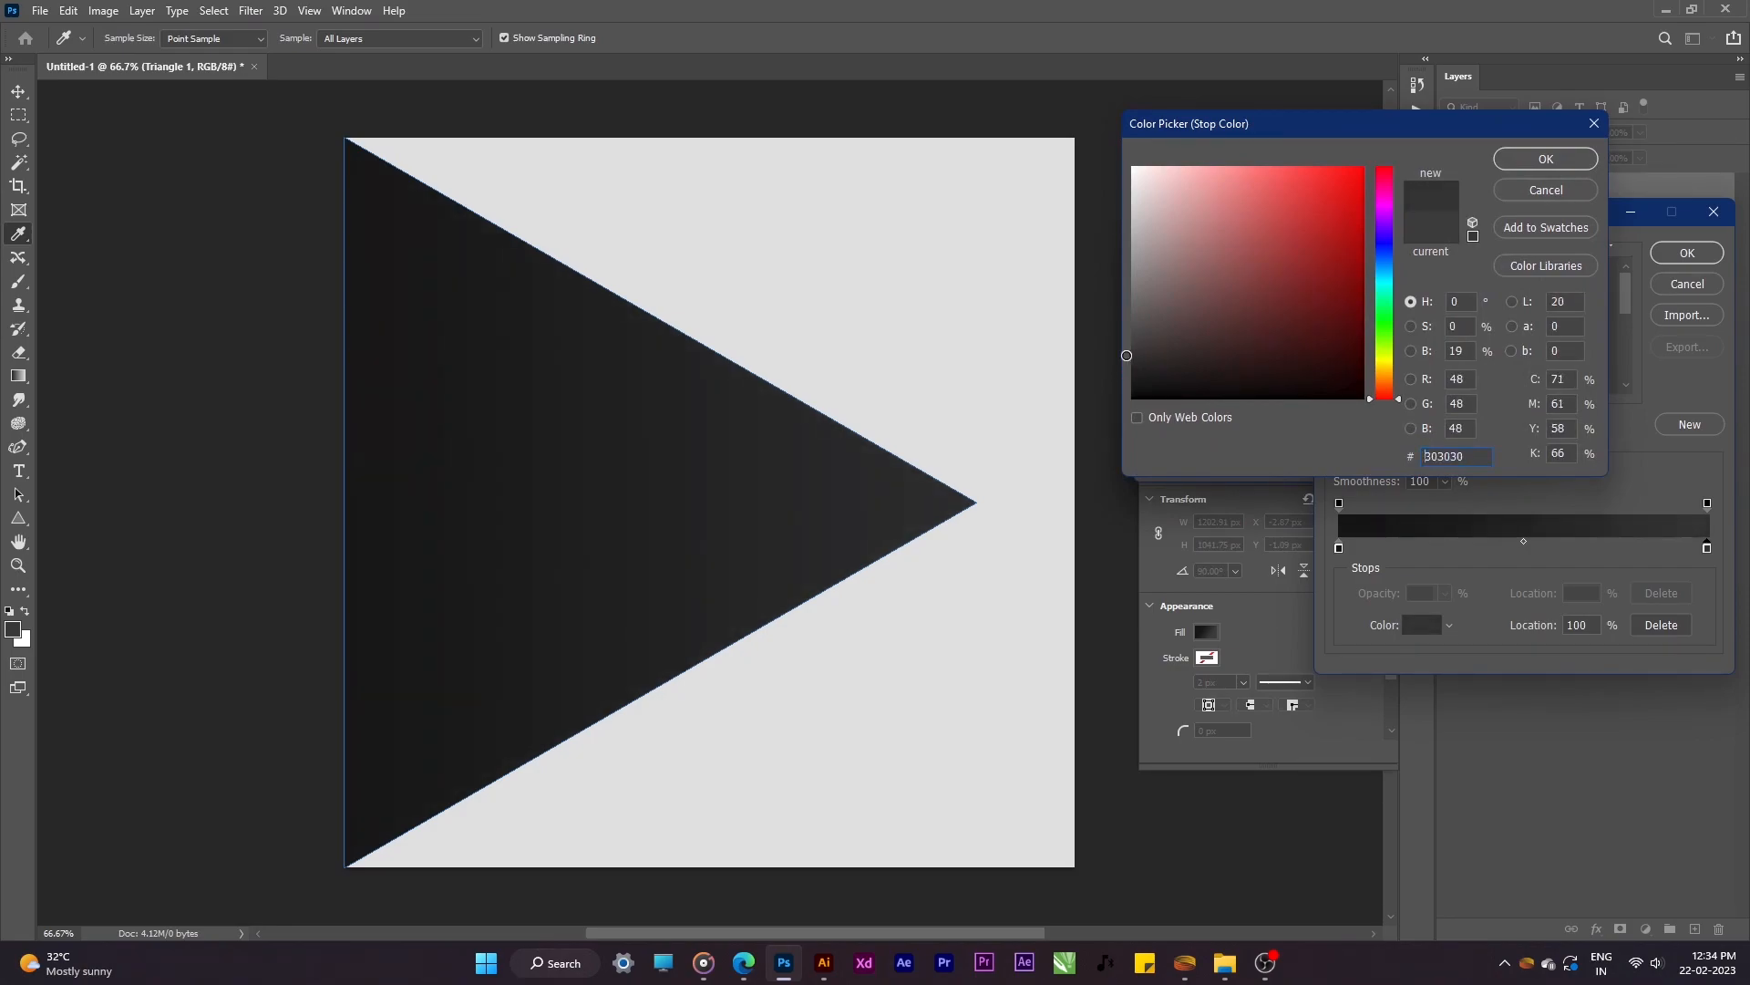
click(1548, 158)
click(1668, 254)
click(1384, 289)
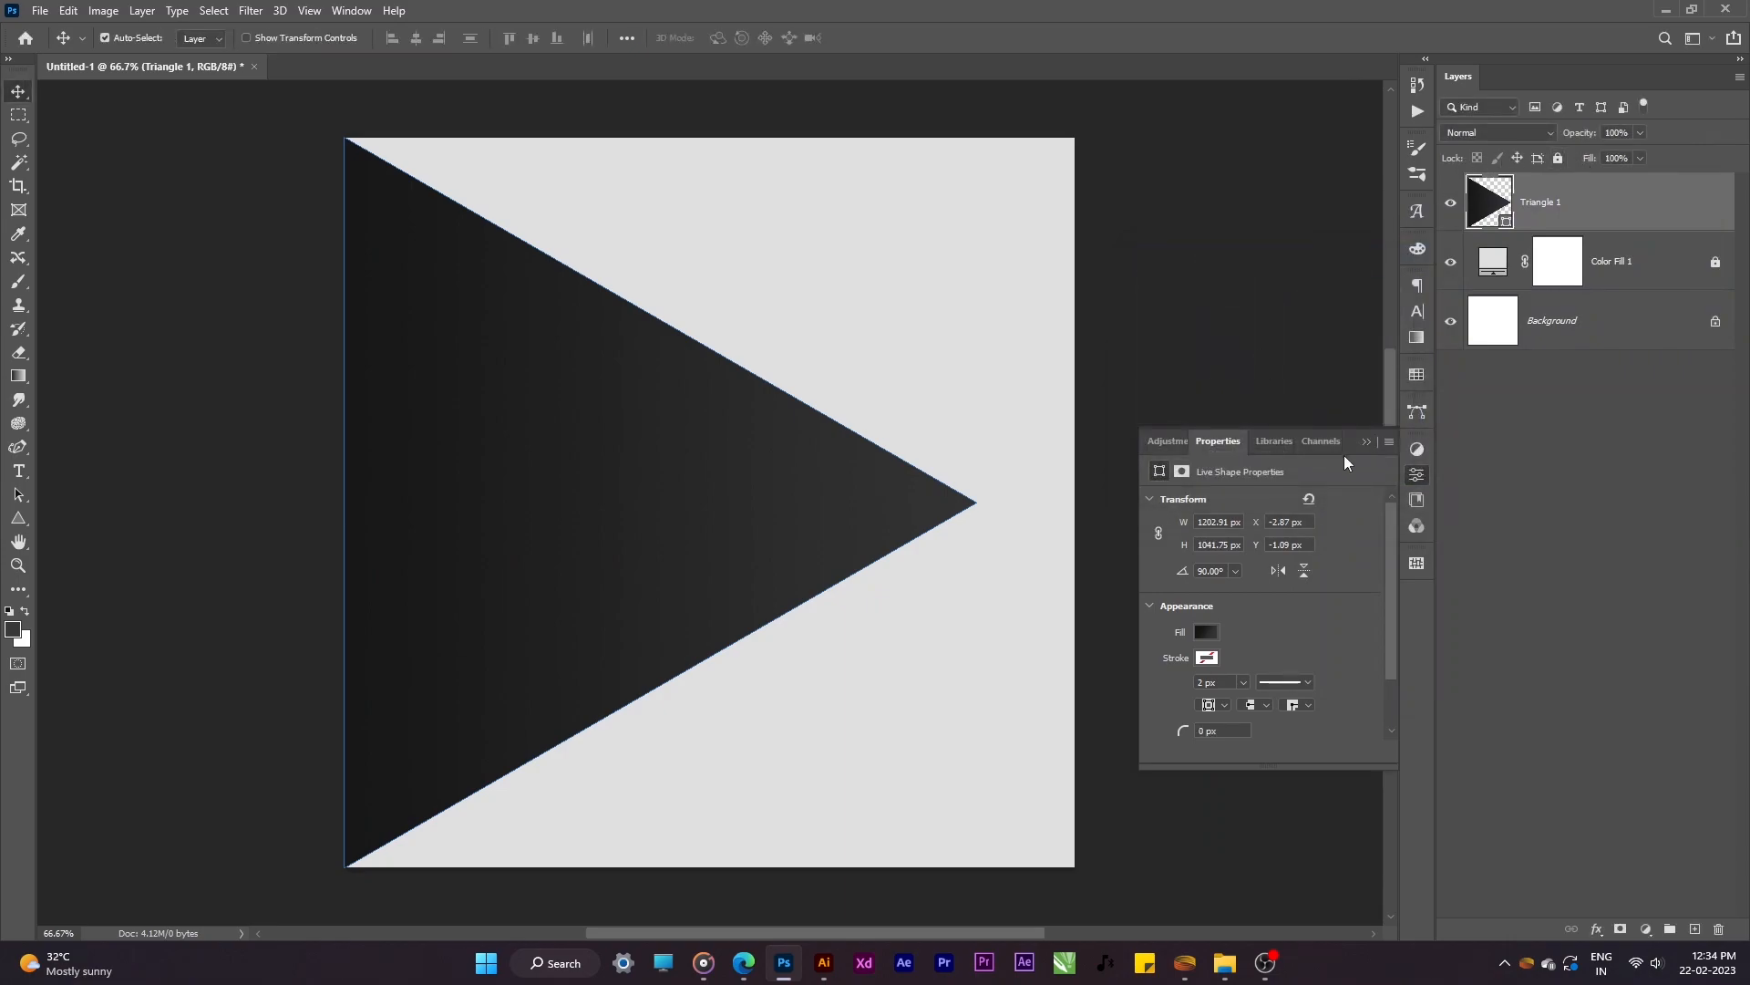
click(1364, 442)
click(1027, 489)
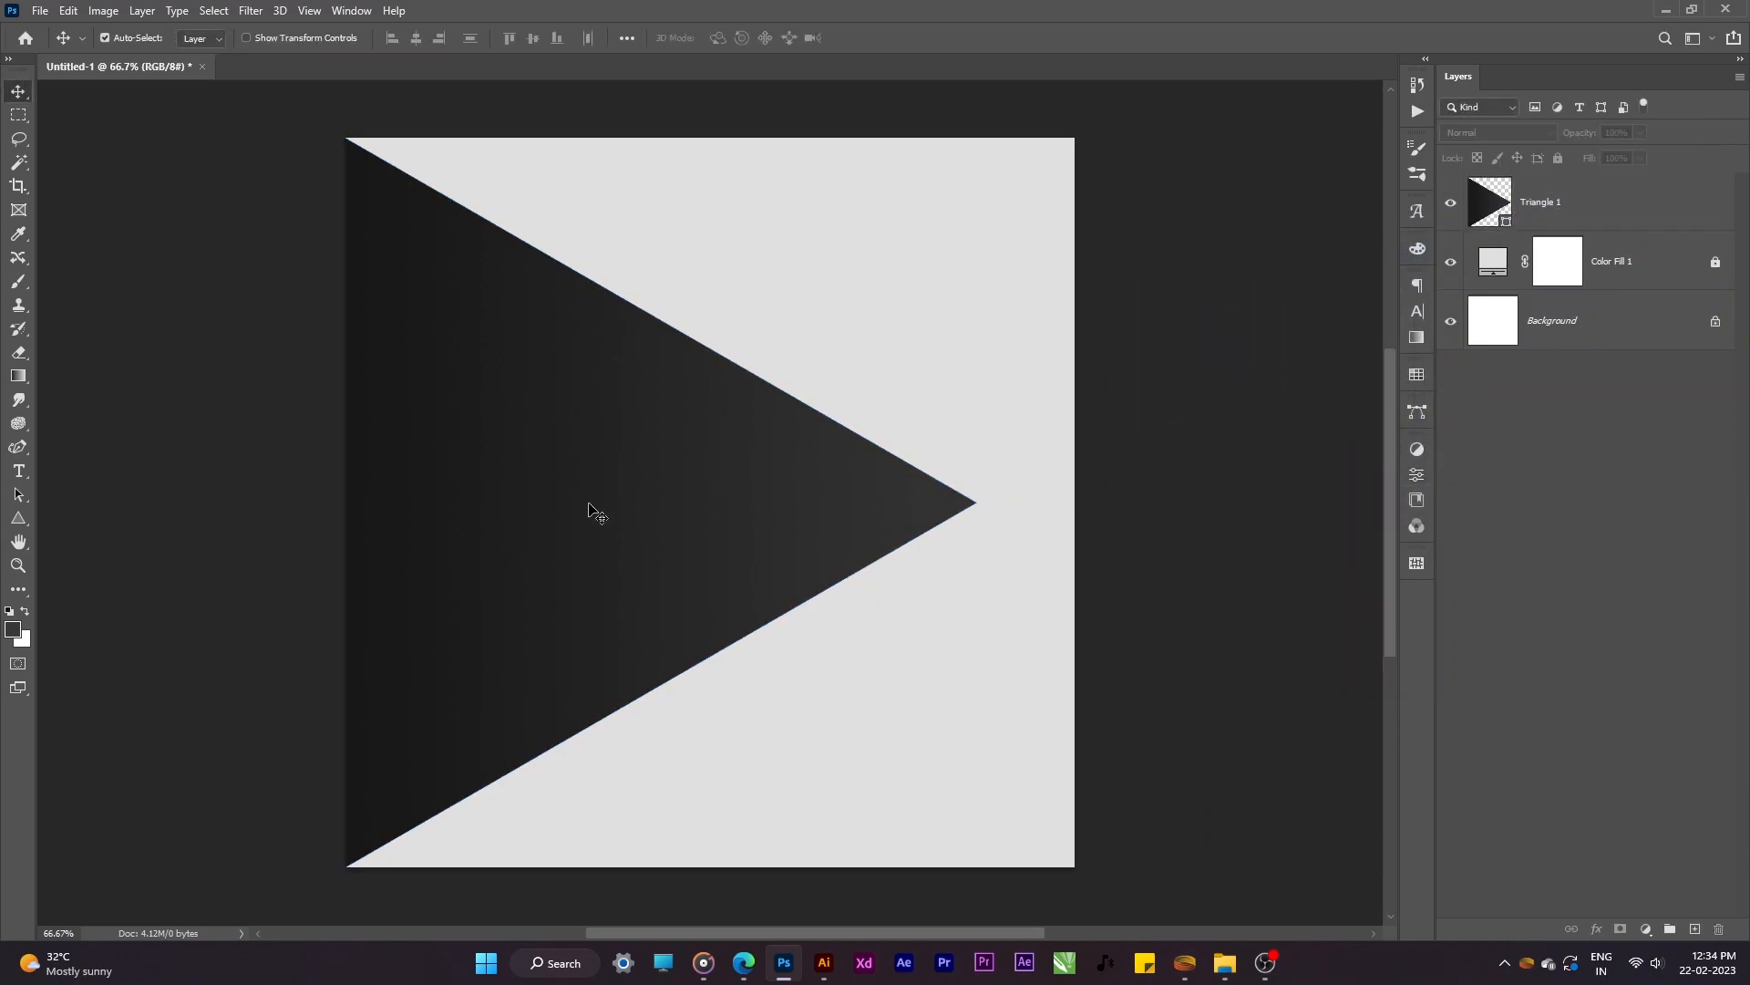
Step: Duplicate the dark triangle to the right and flip the copy so it points left
drag(544, 512, 760, 534)
key(ctrl+t)
drag(1219, 492, 409, 500)
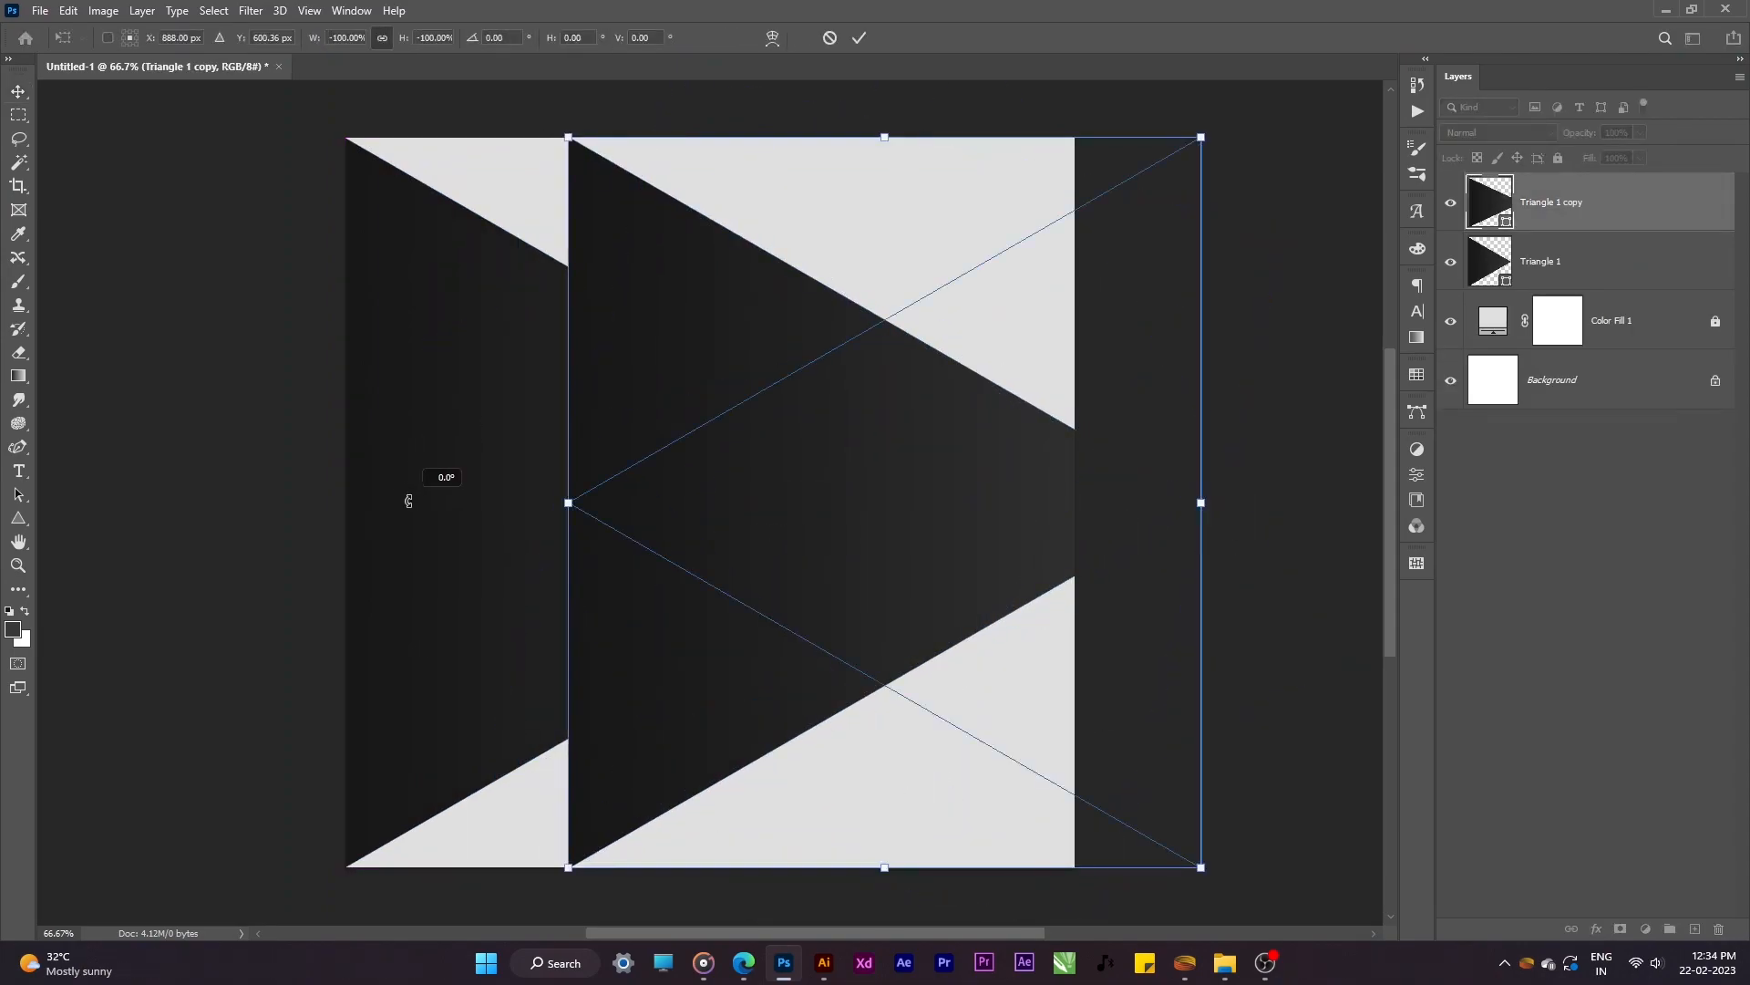
Step: Scale the triangle copy down and center it vertically in the right part of the canvas
drag(1200, 503, 991, 476)
key(Return)
drag(889, 560, 914, 563)
key(ctrl+a)
click(533, 37)
key(ctrl+d)
drag(873, 536, 886, 543)
Step: Round all three corners of the smaller triangle copy
key(ctrl+t)
key(a)
drag(650, 506, 691, 503)
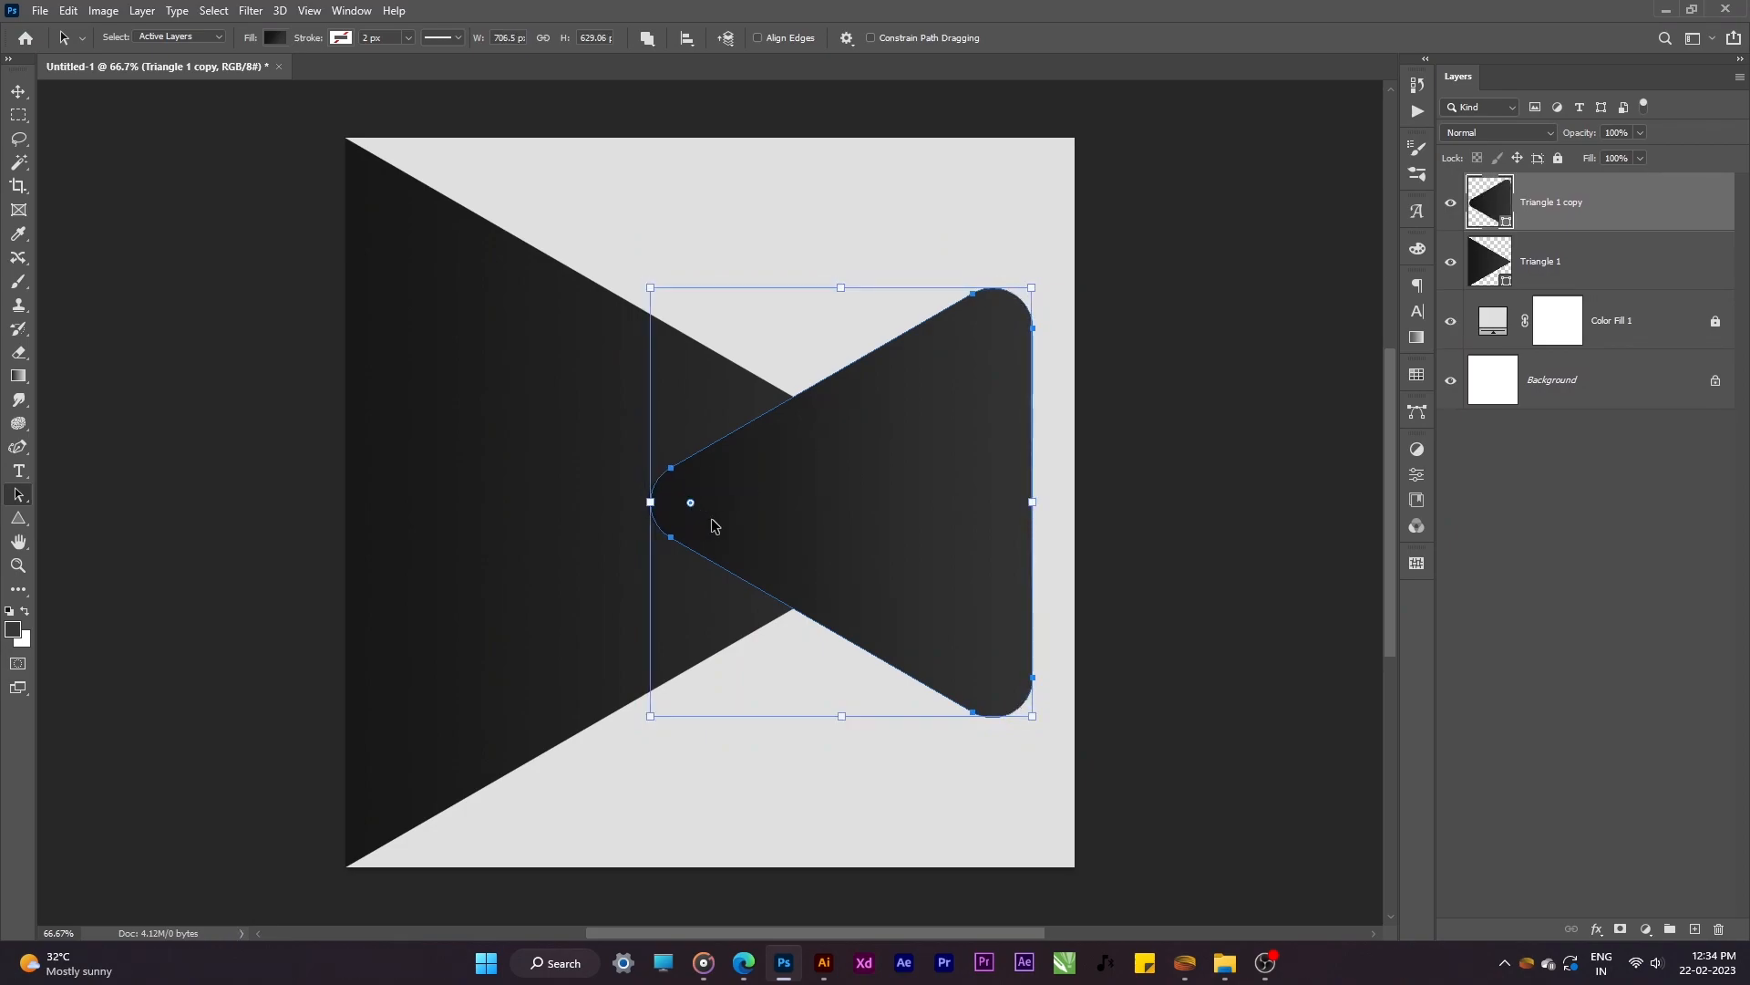
Step: Shift the rounded triangle slightly left and scale it up to about 741 by 659 px
click(19, 91)
drag(910, 588, 895, 584)
key(ctrl)
key(ctrl+t)
drag(631, 501, 628, 502)
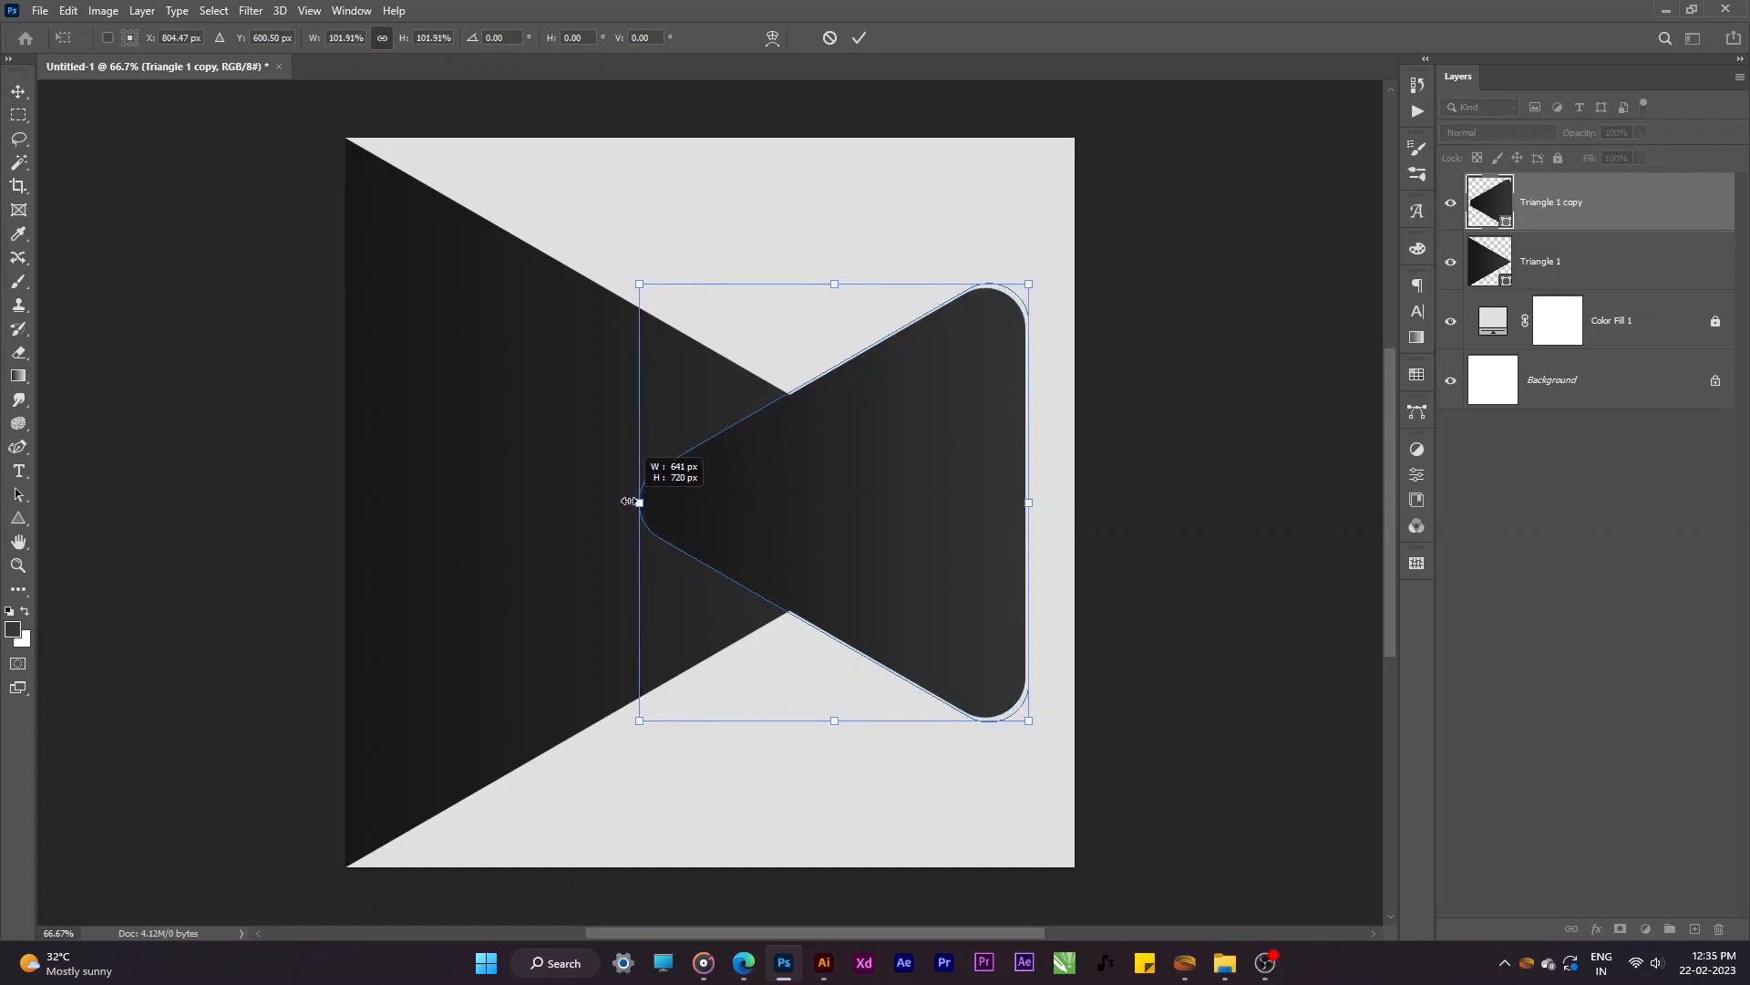
drag(1030, 504, 1035, 510)
key(Return)
Step: Give the rounded triangle a stroke using the first dark gray gradient preset
key(a)
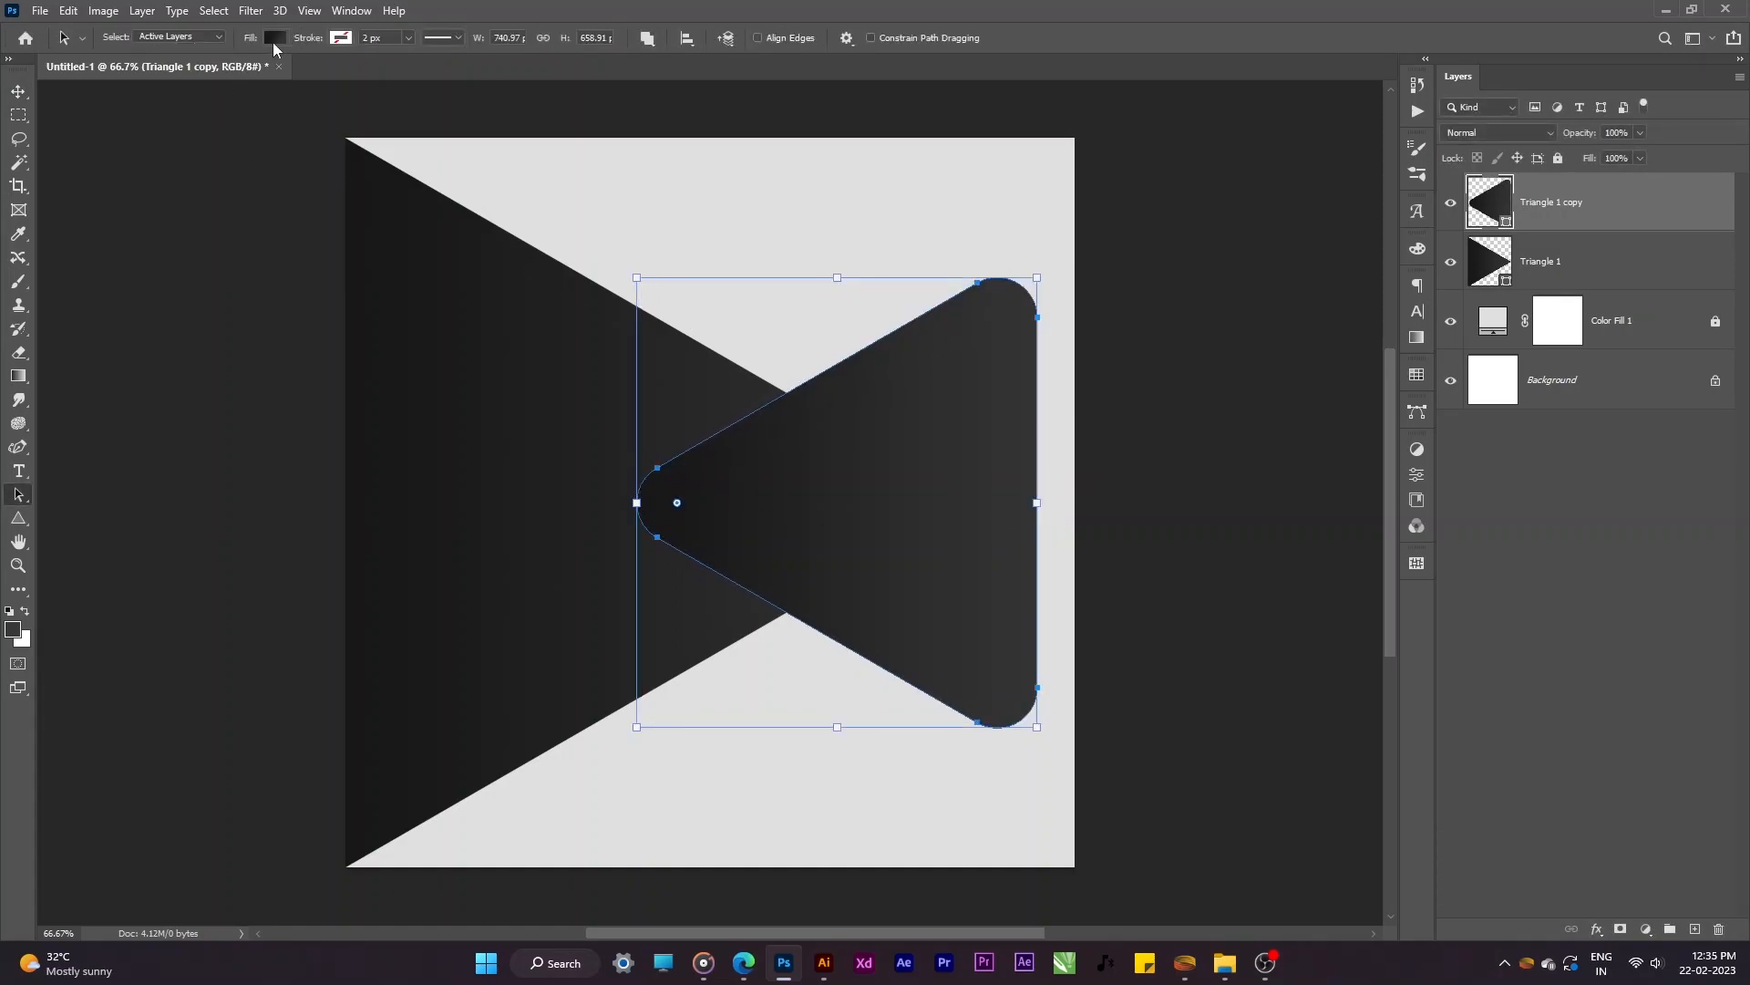
click(340, 39)
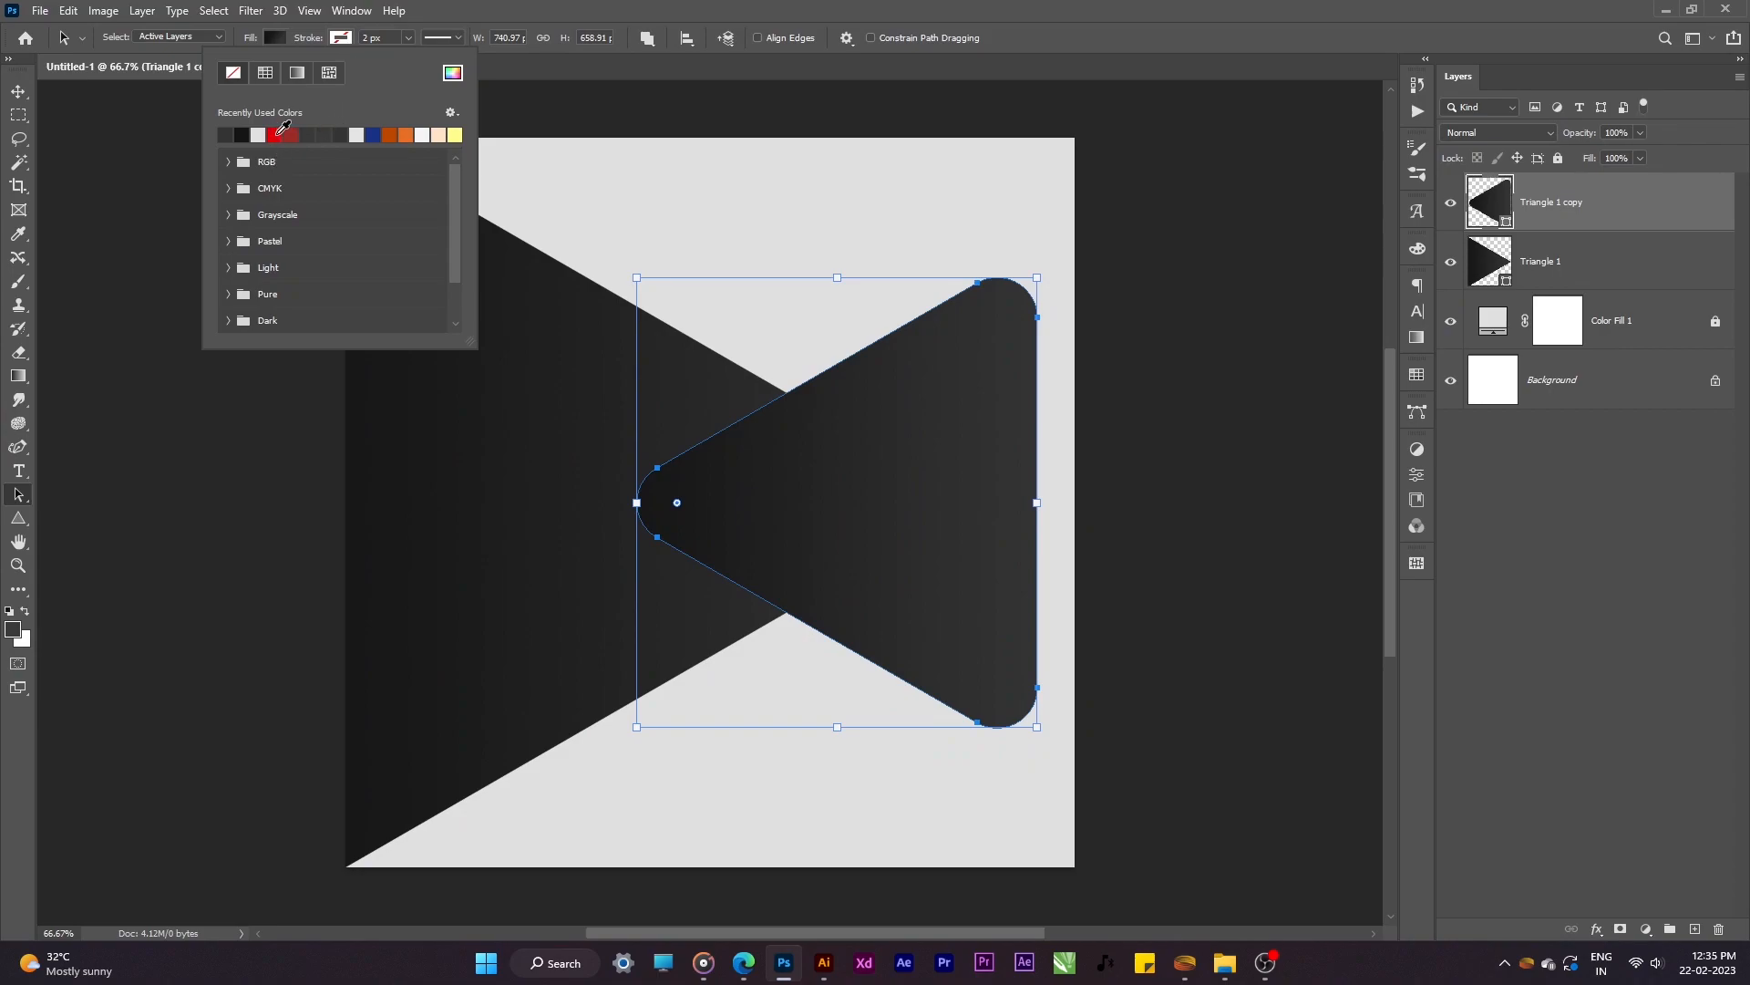
click(299, 73)
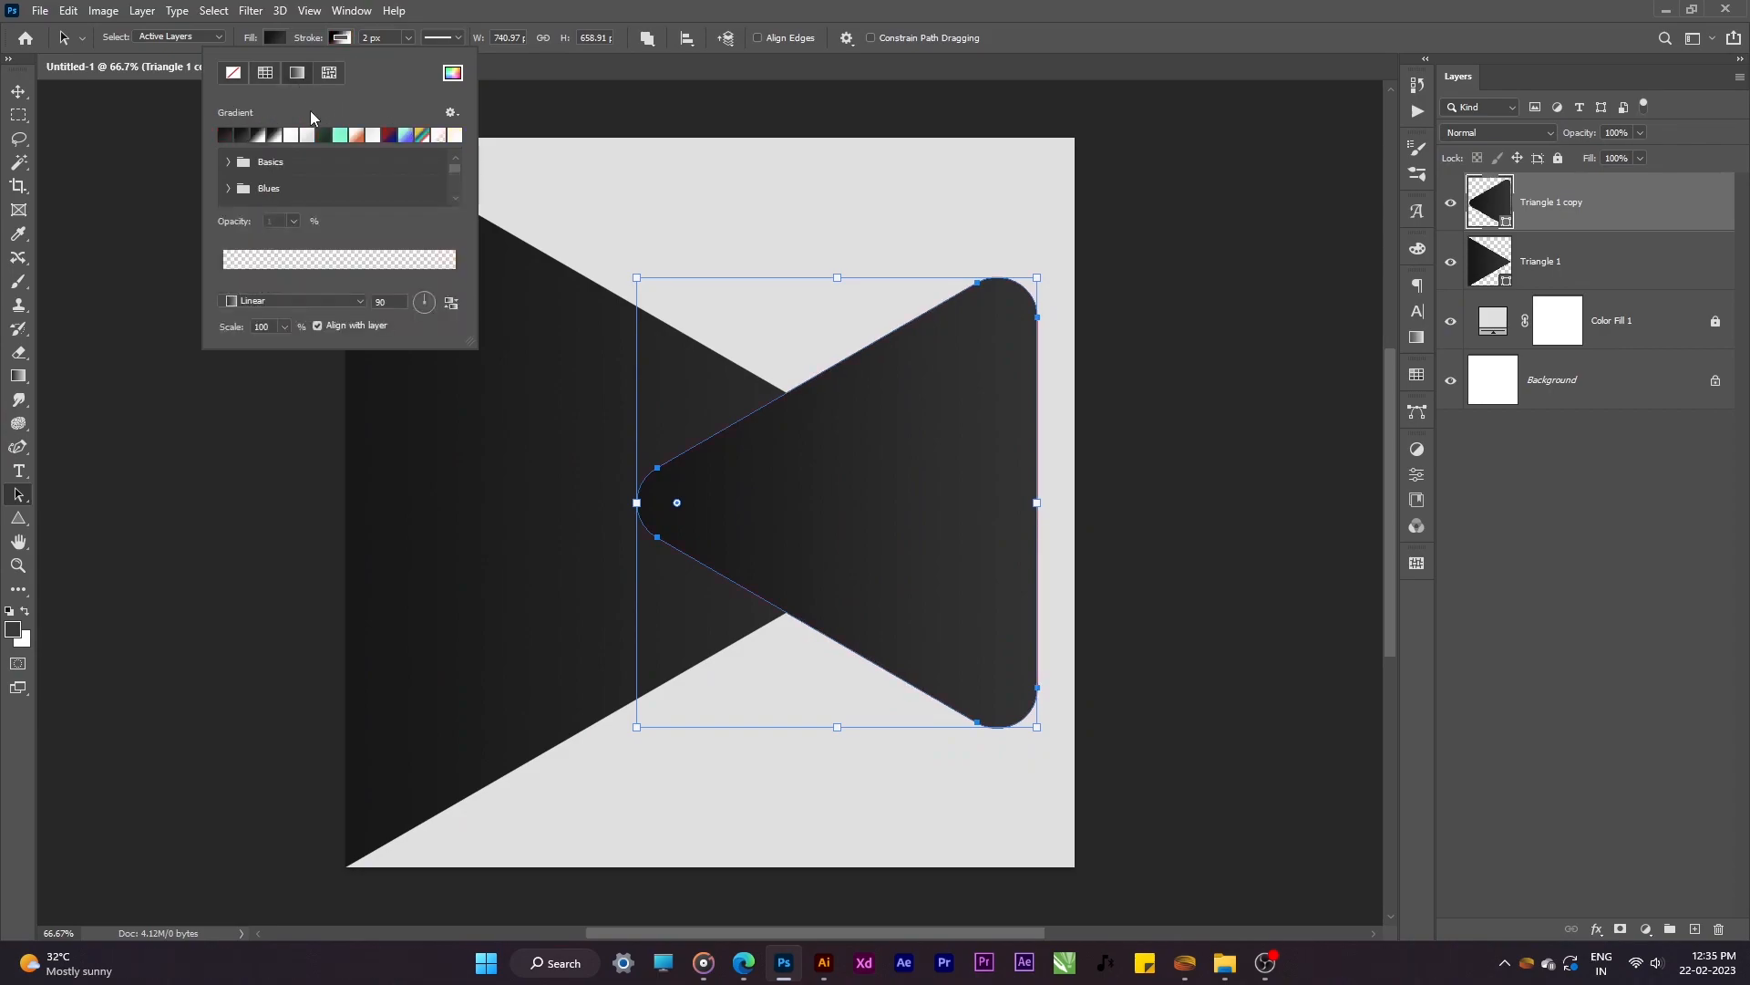
click(225, 137)
click(683, 280)
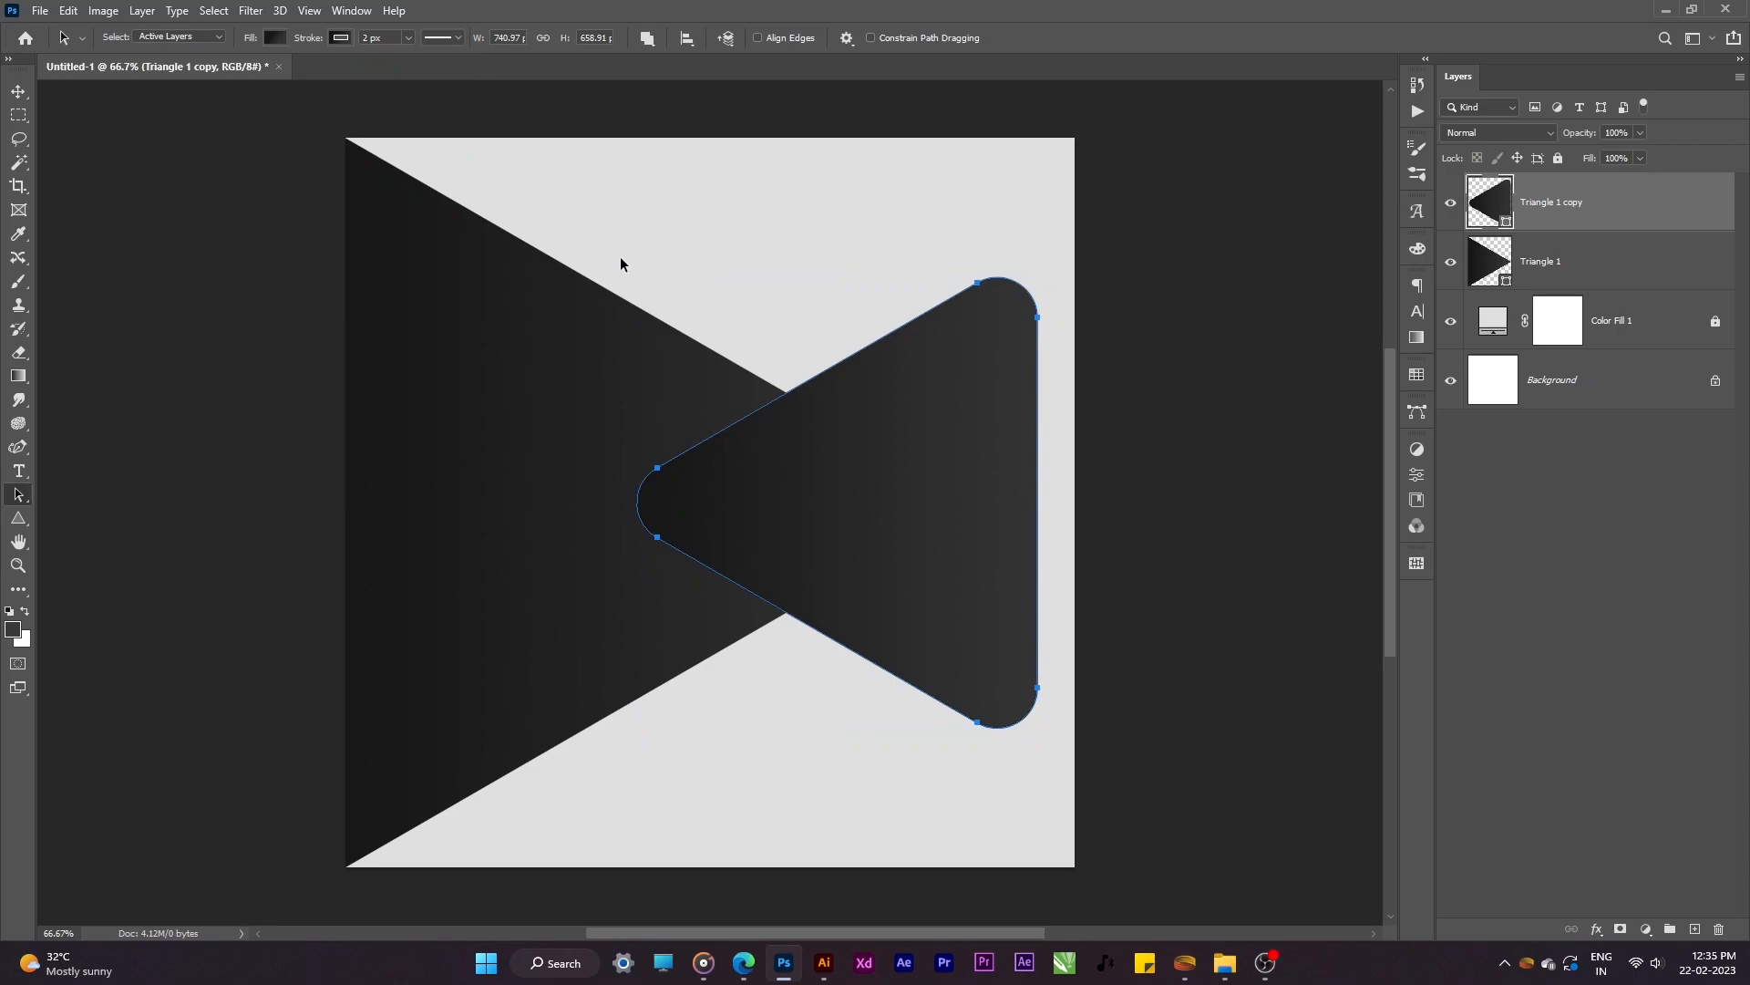
Step: Recolor the rounded triangle's stroke gradient from ca0000 at the start stop to 930101 at the end stop
click(339, 42)
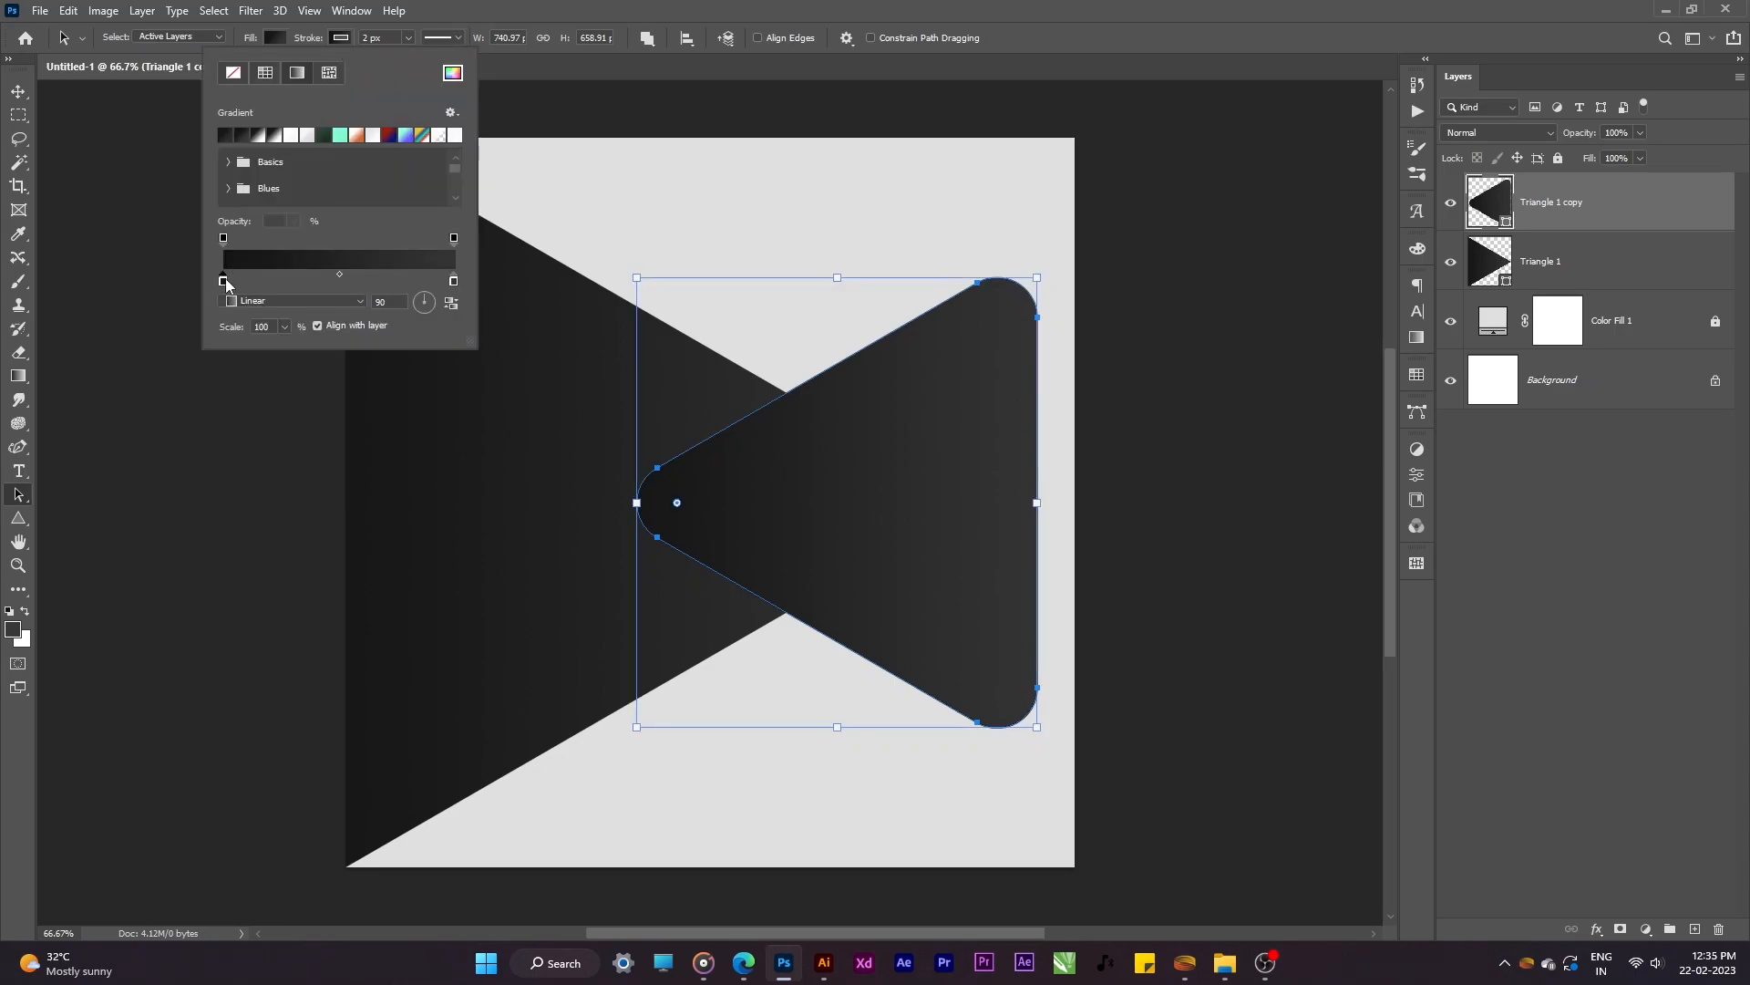
double_click(224, 281)
text(ff0000)
text(ca0000)
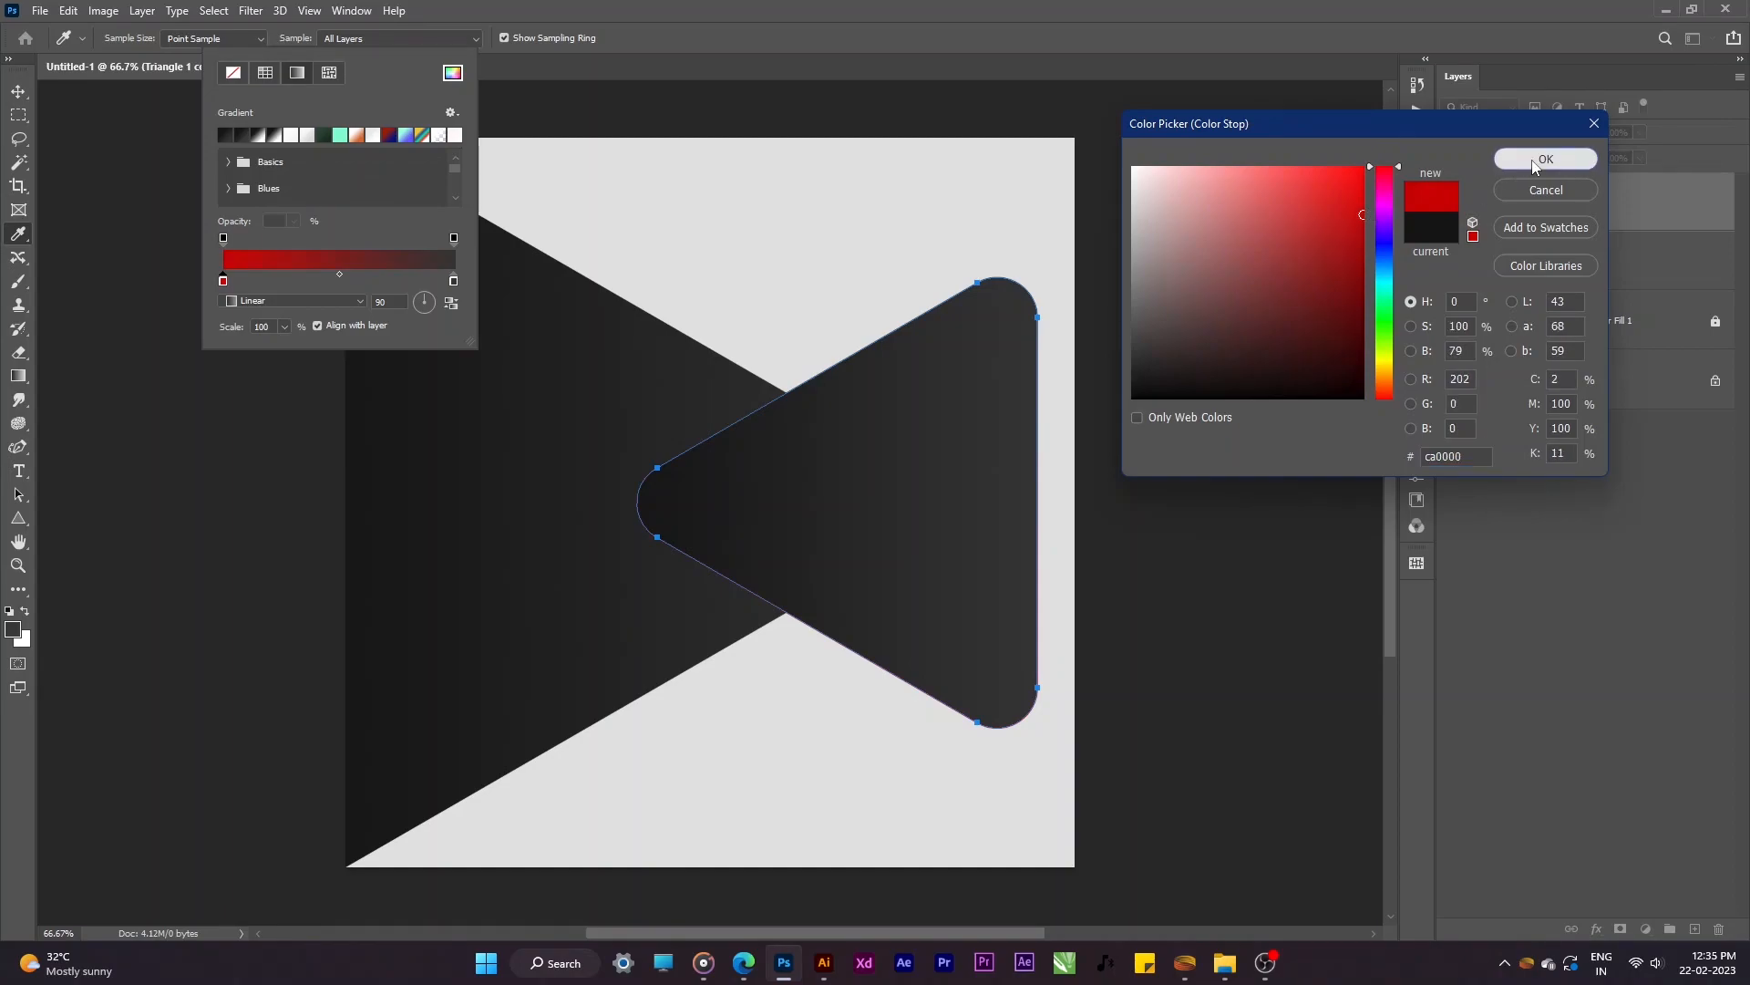
click(1540, 160)
double_click(454, 283)
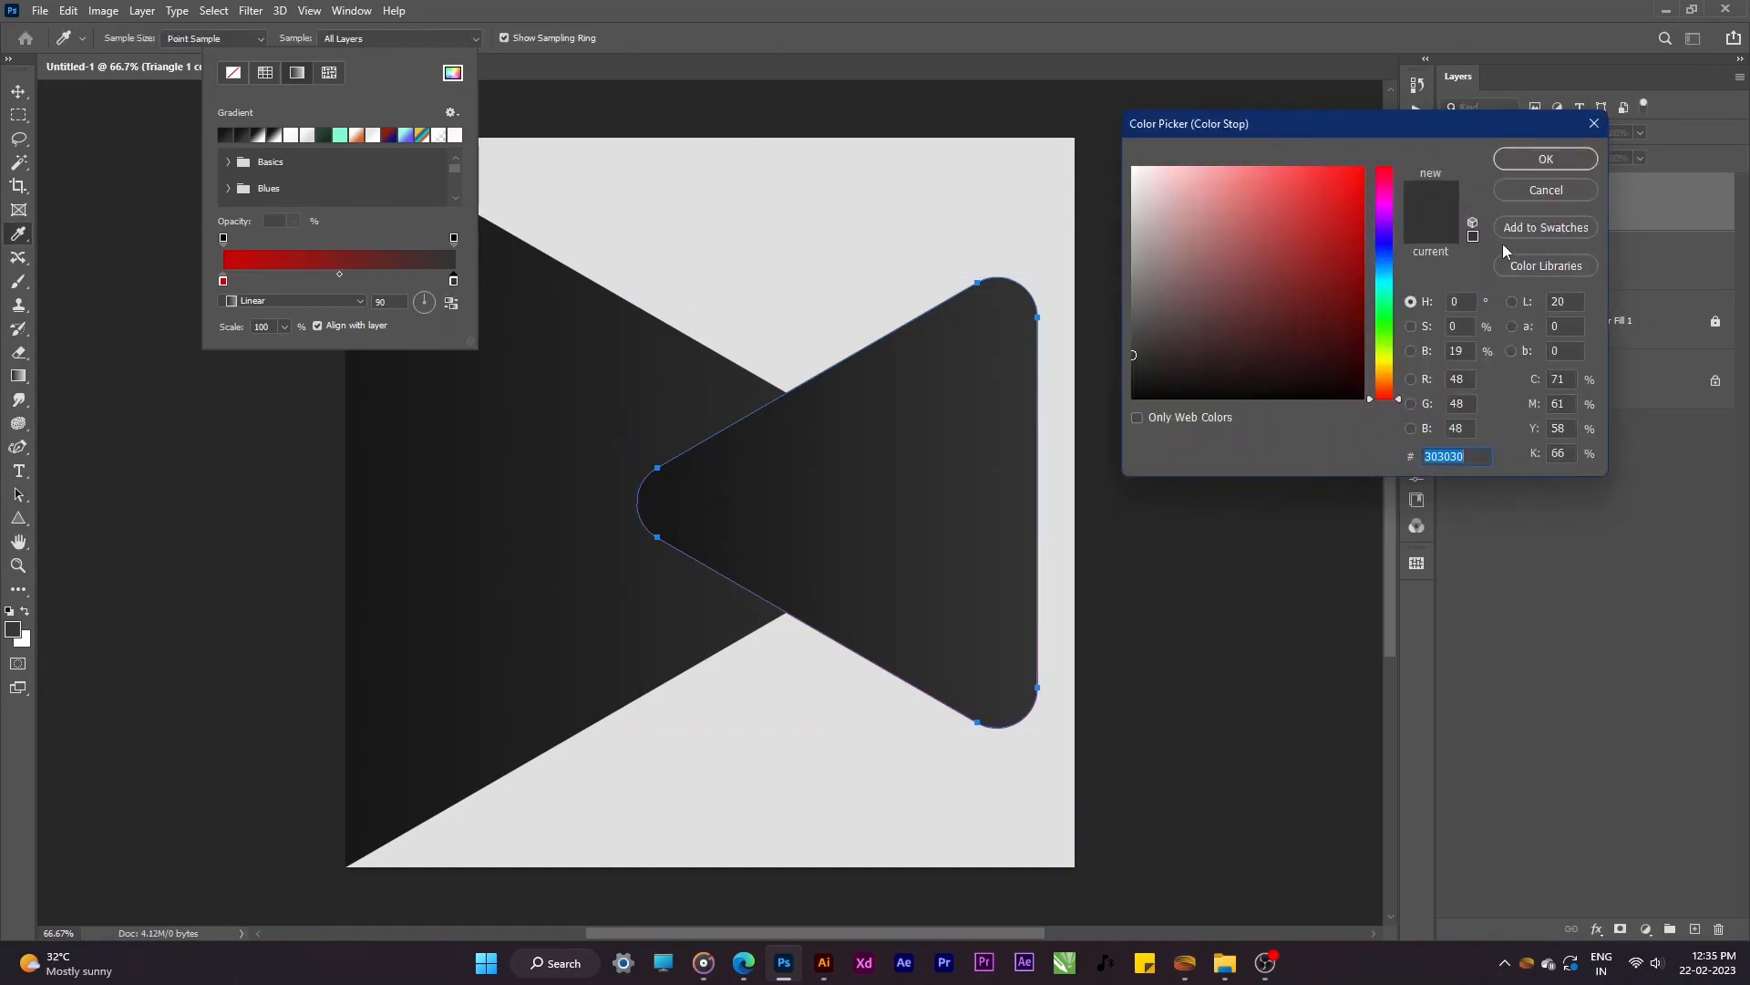
text(930101)
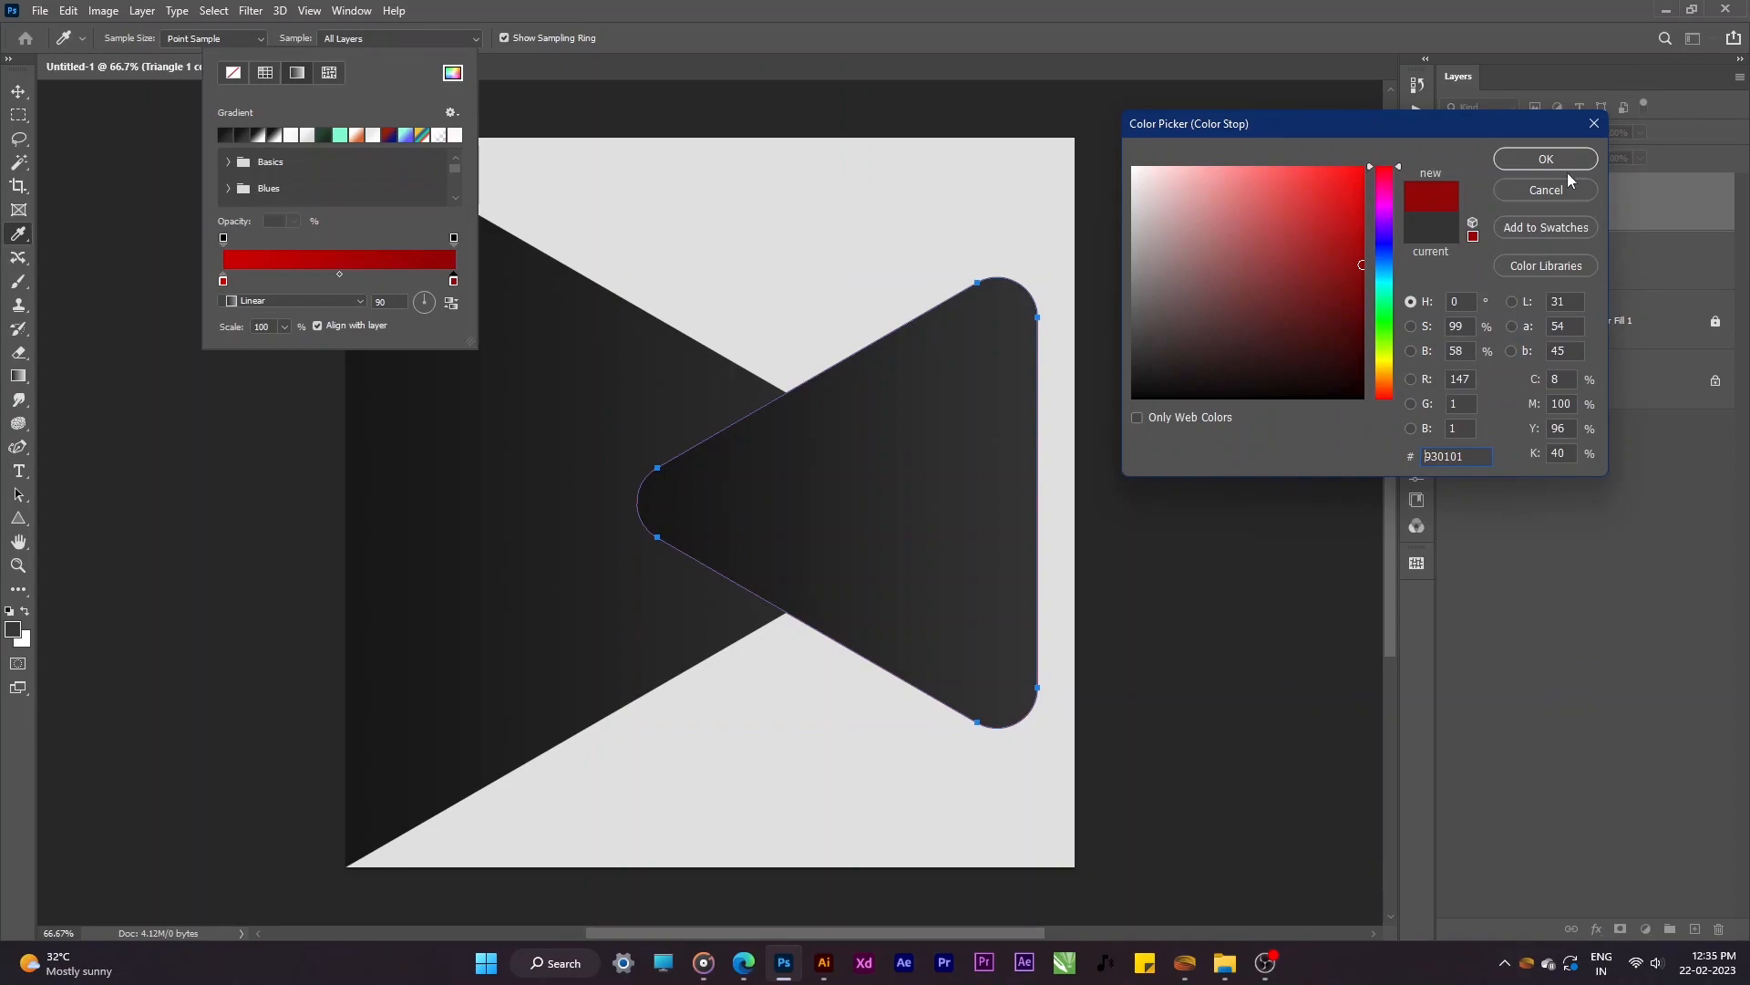
key(Return)
Step: Set the rounded triangle's stroke width to 40 px
click(328, 40)
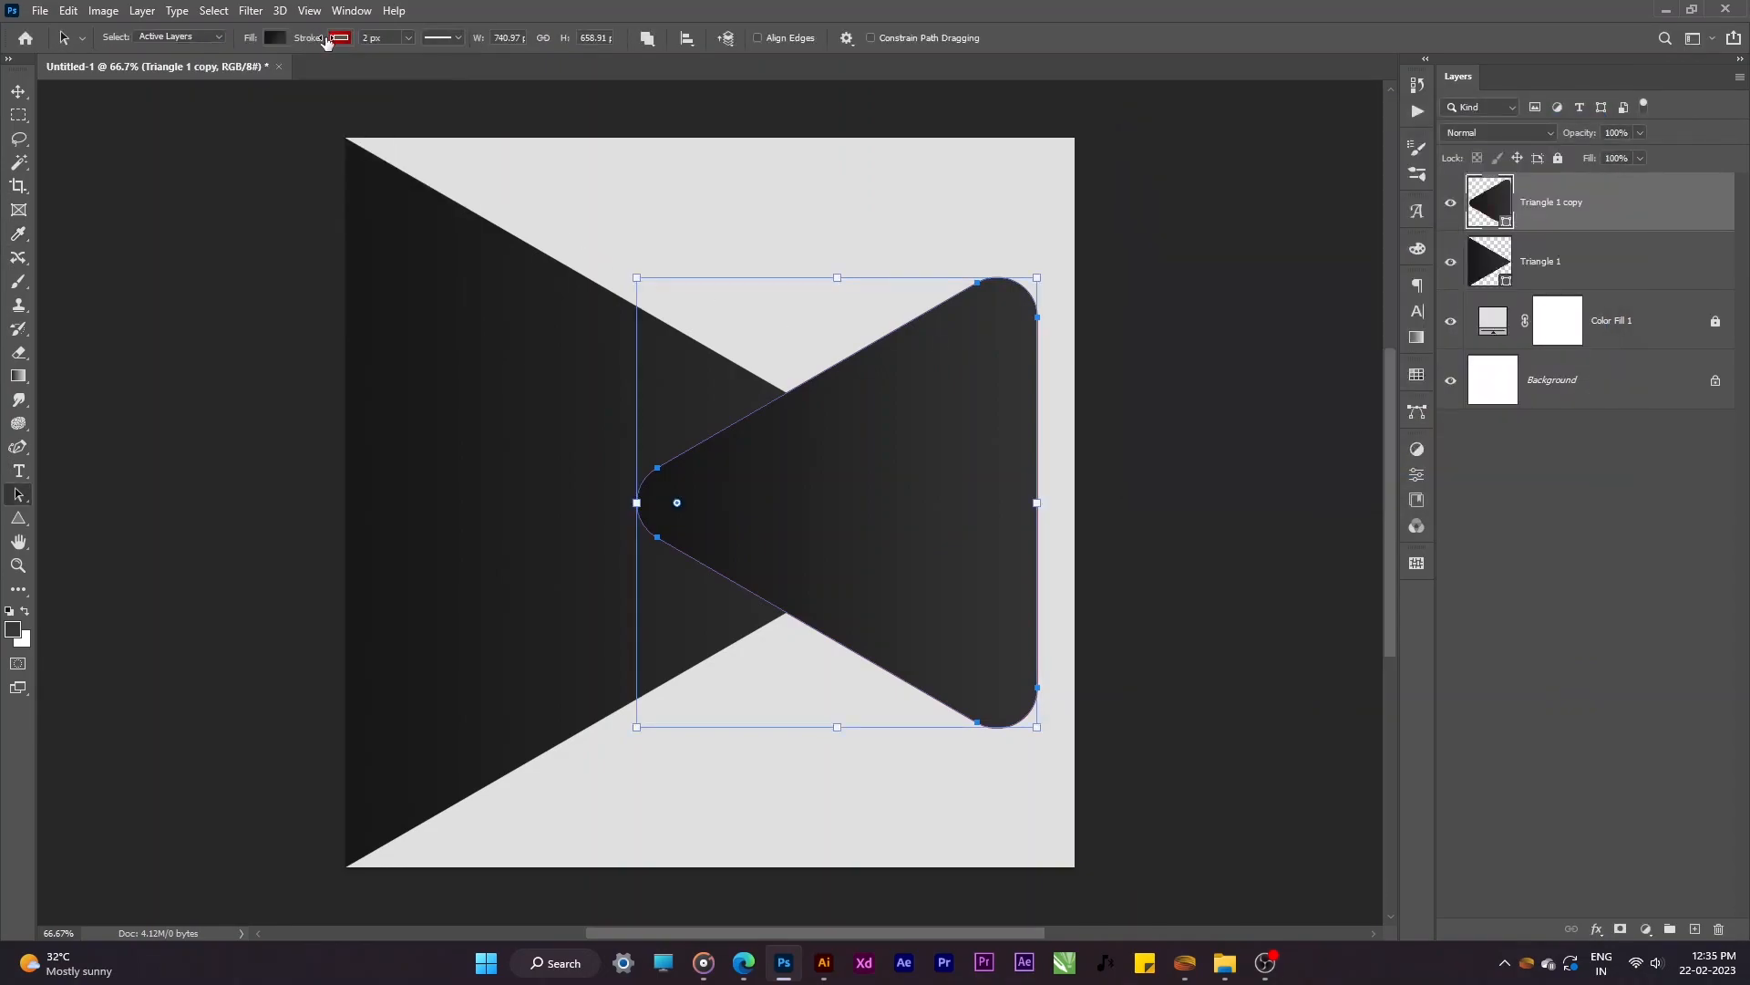
drag(313, 44, 320, 41)
click(388, 39)
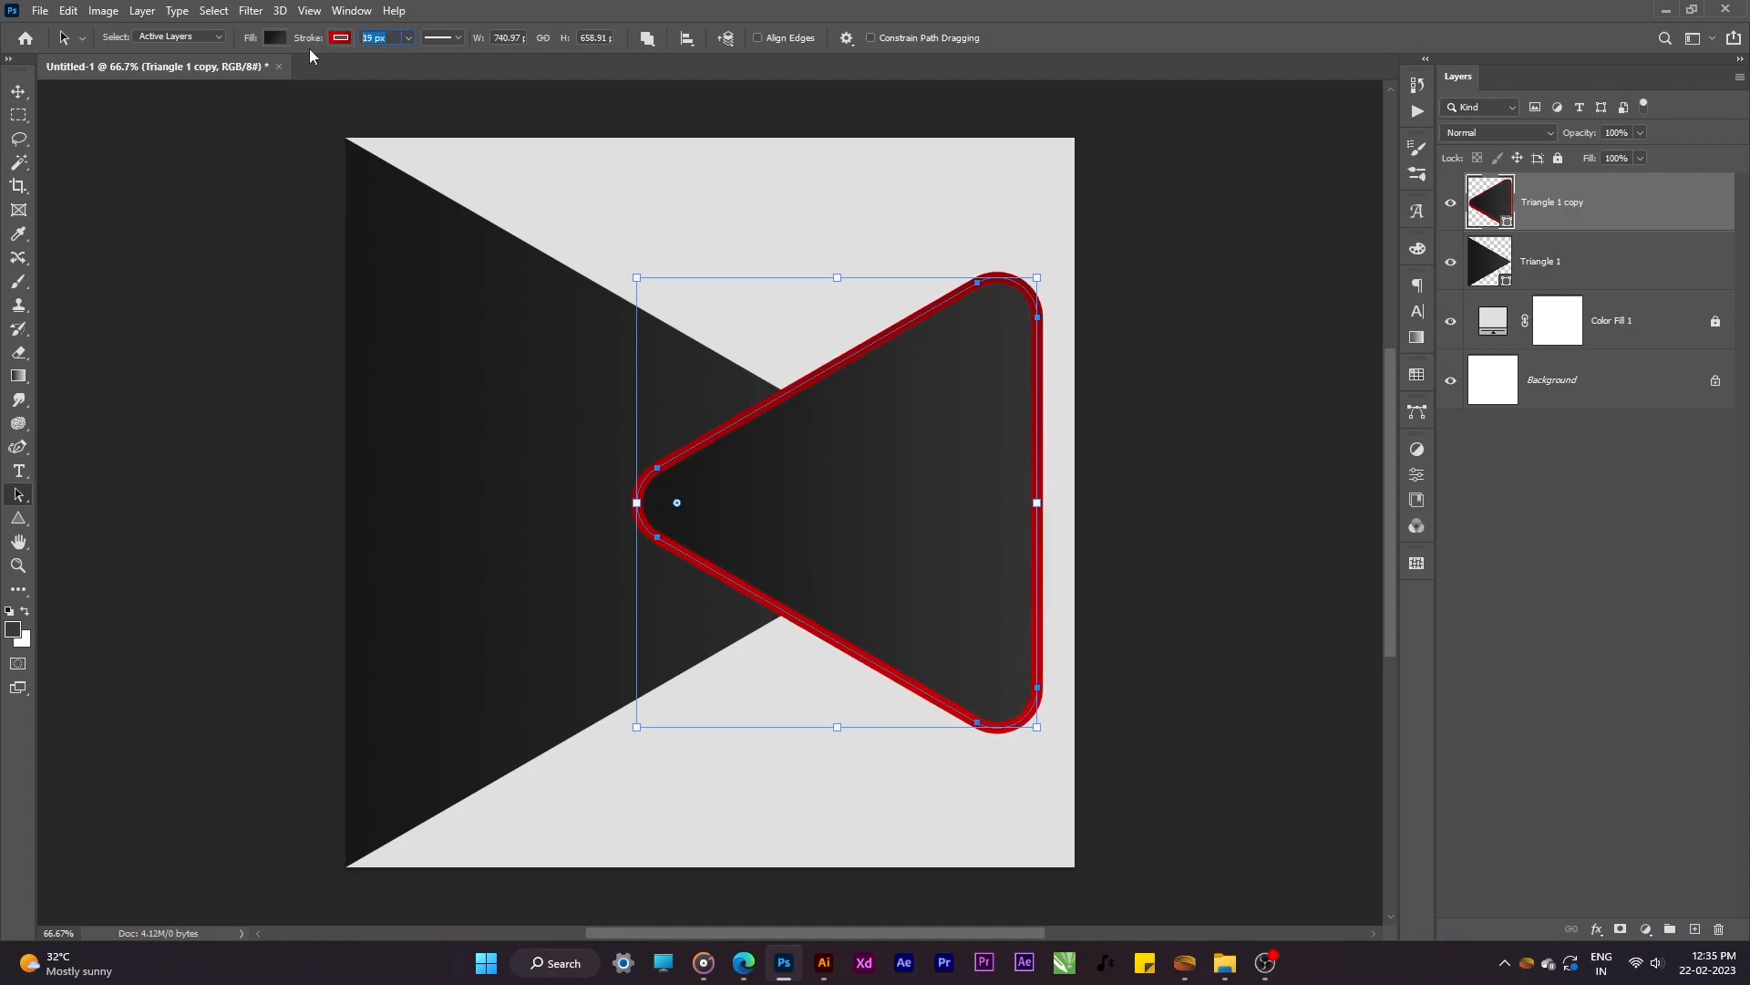
text(20)
key(Return)
drag(321, 41, 332, 41)
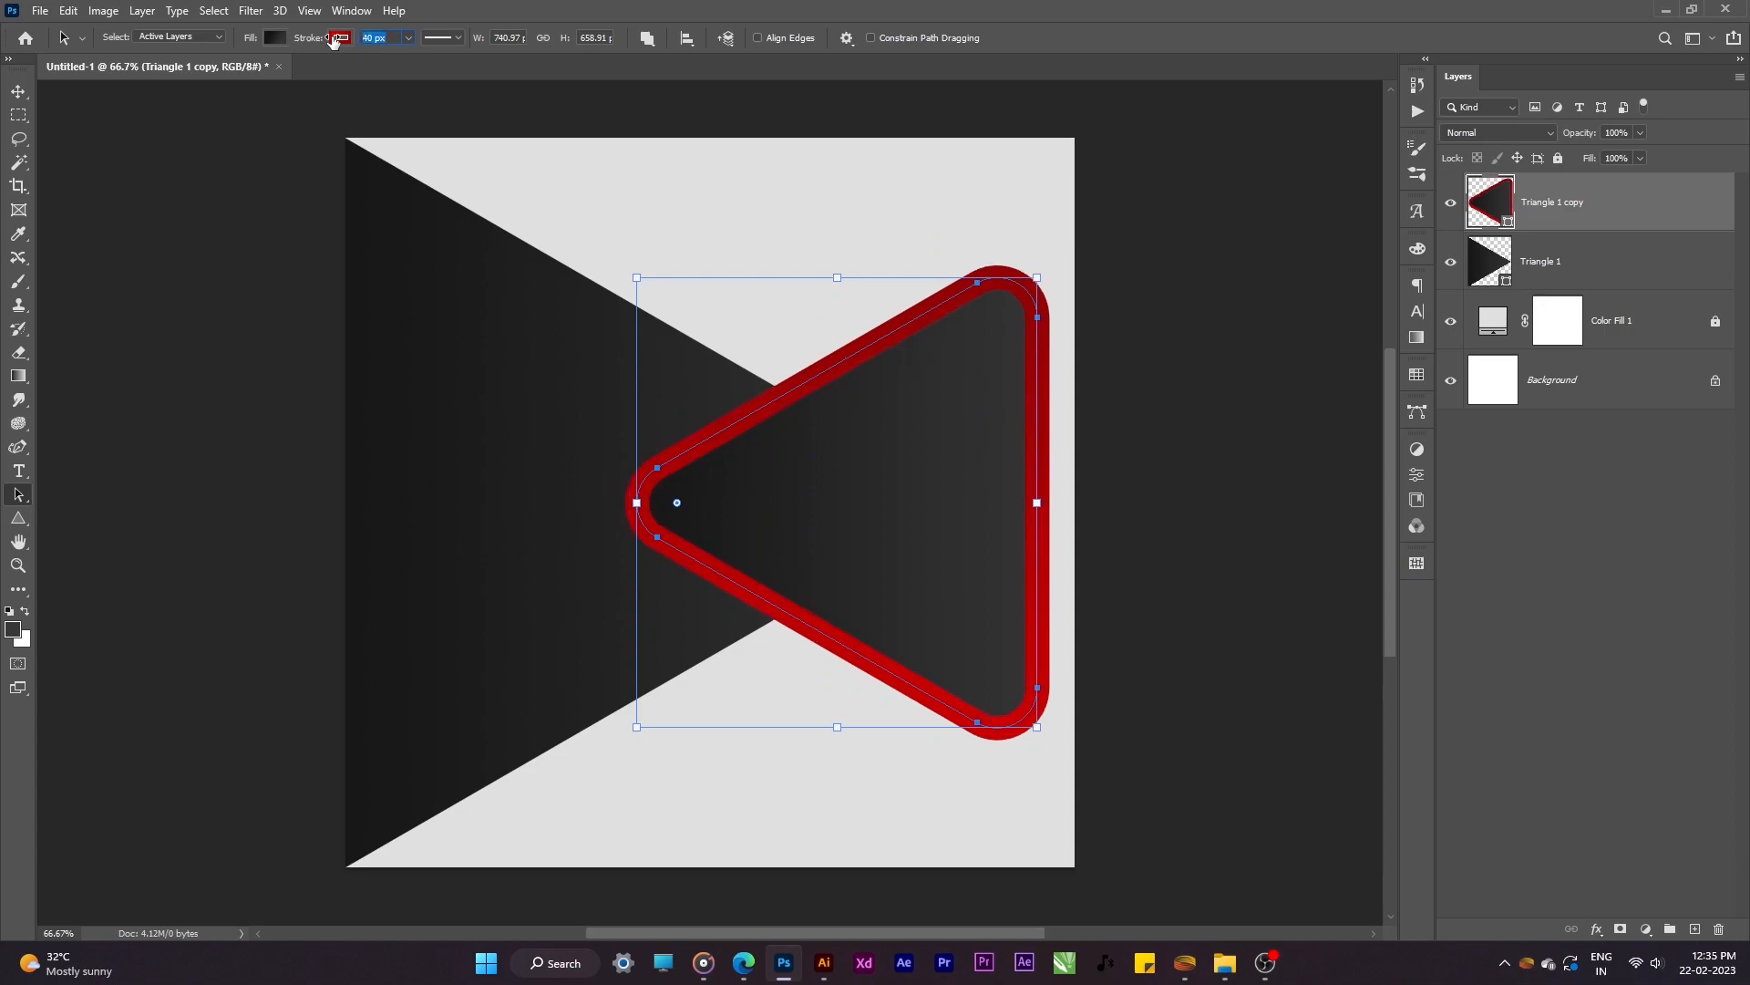
Step: Recolor the rounded triangle's stroke gradient stops to df1c1c at the start and a41717 at the end
click(340, 39)
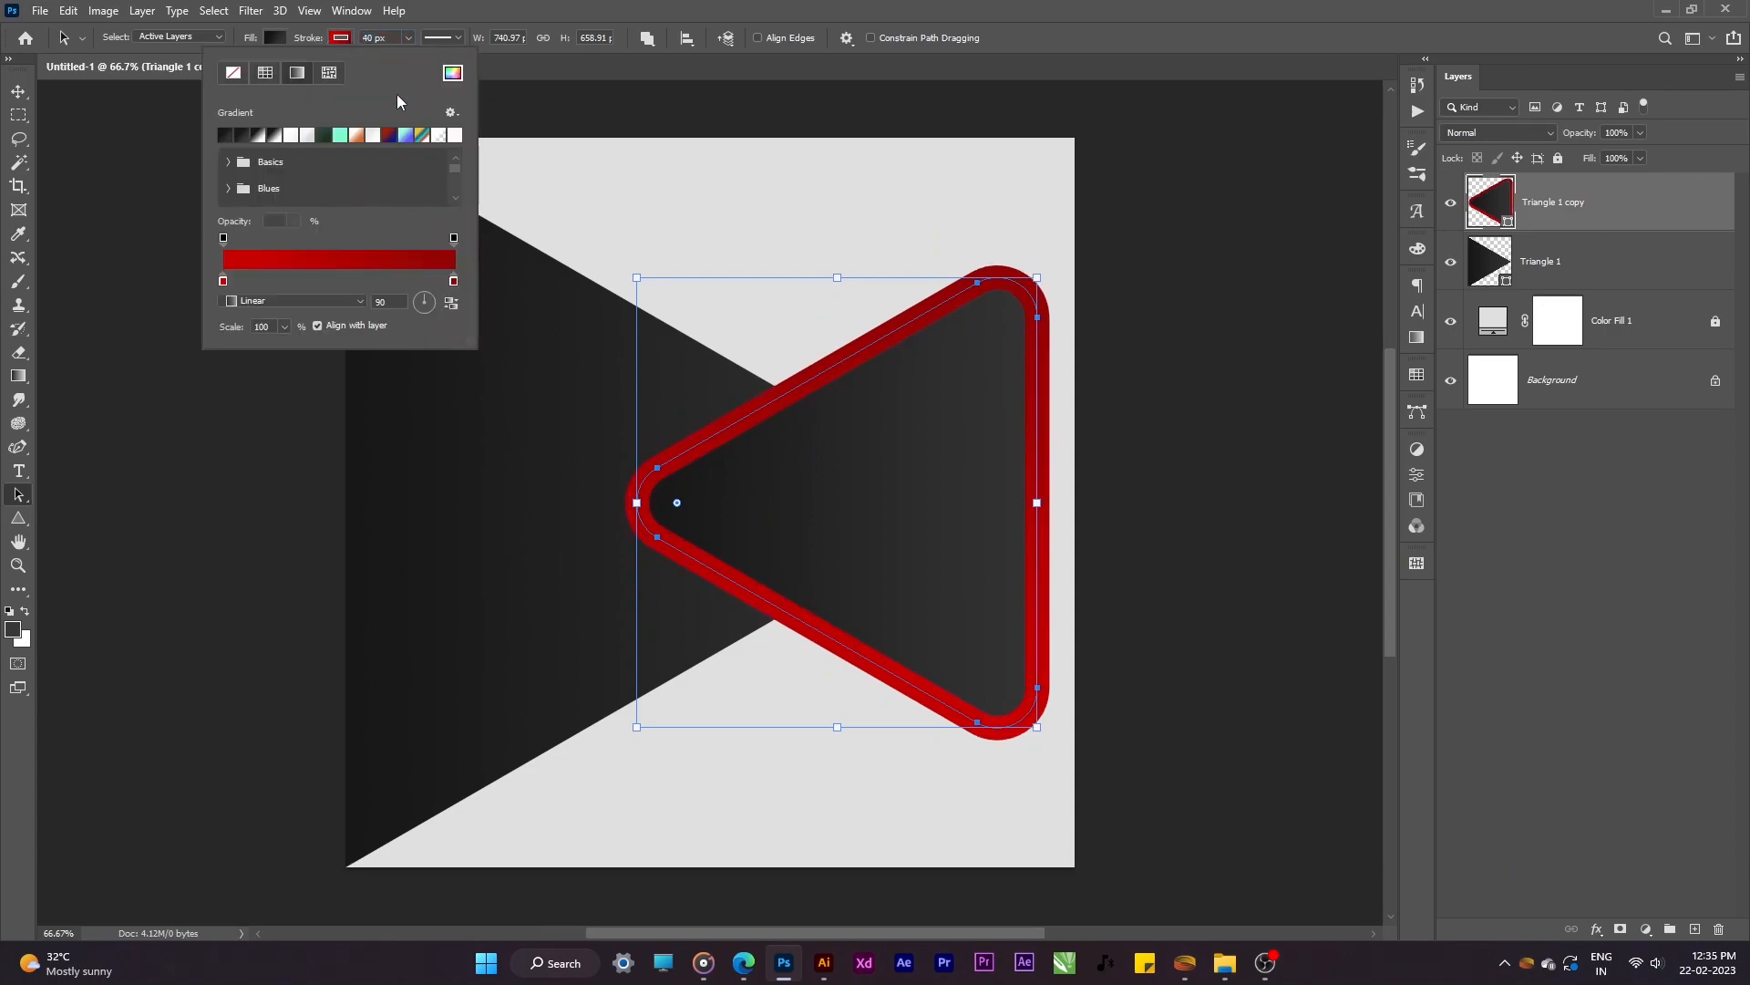
double_click(224, 281)
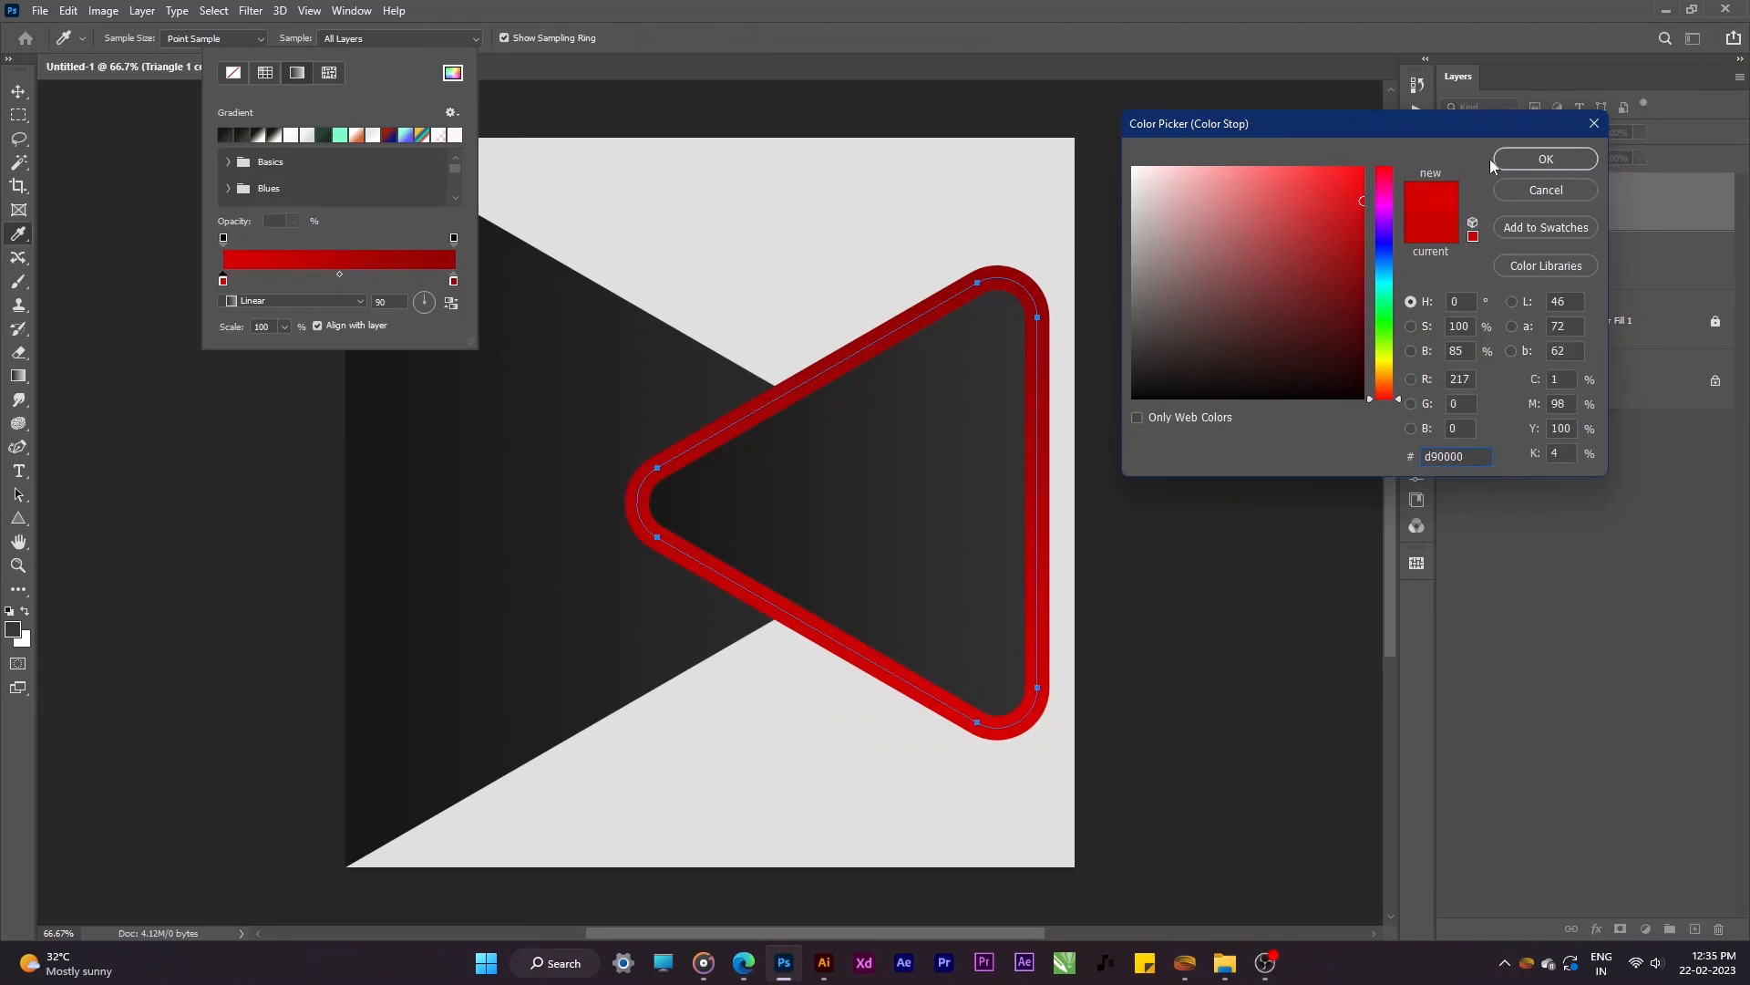
mouse_move(1351, 208)
mouse_down()
mouse_move(1322, 203)
mouse_move(1335, 195)
mouse_up()
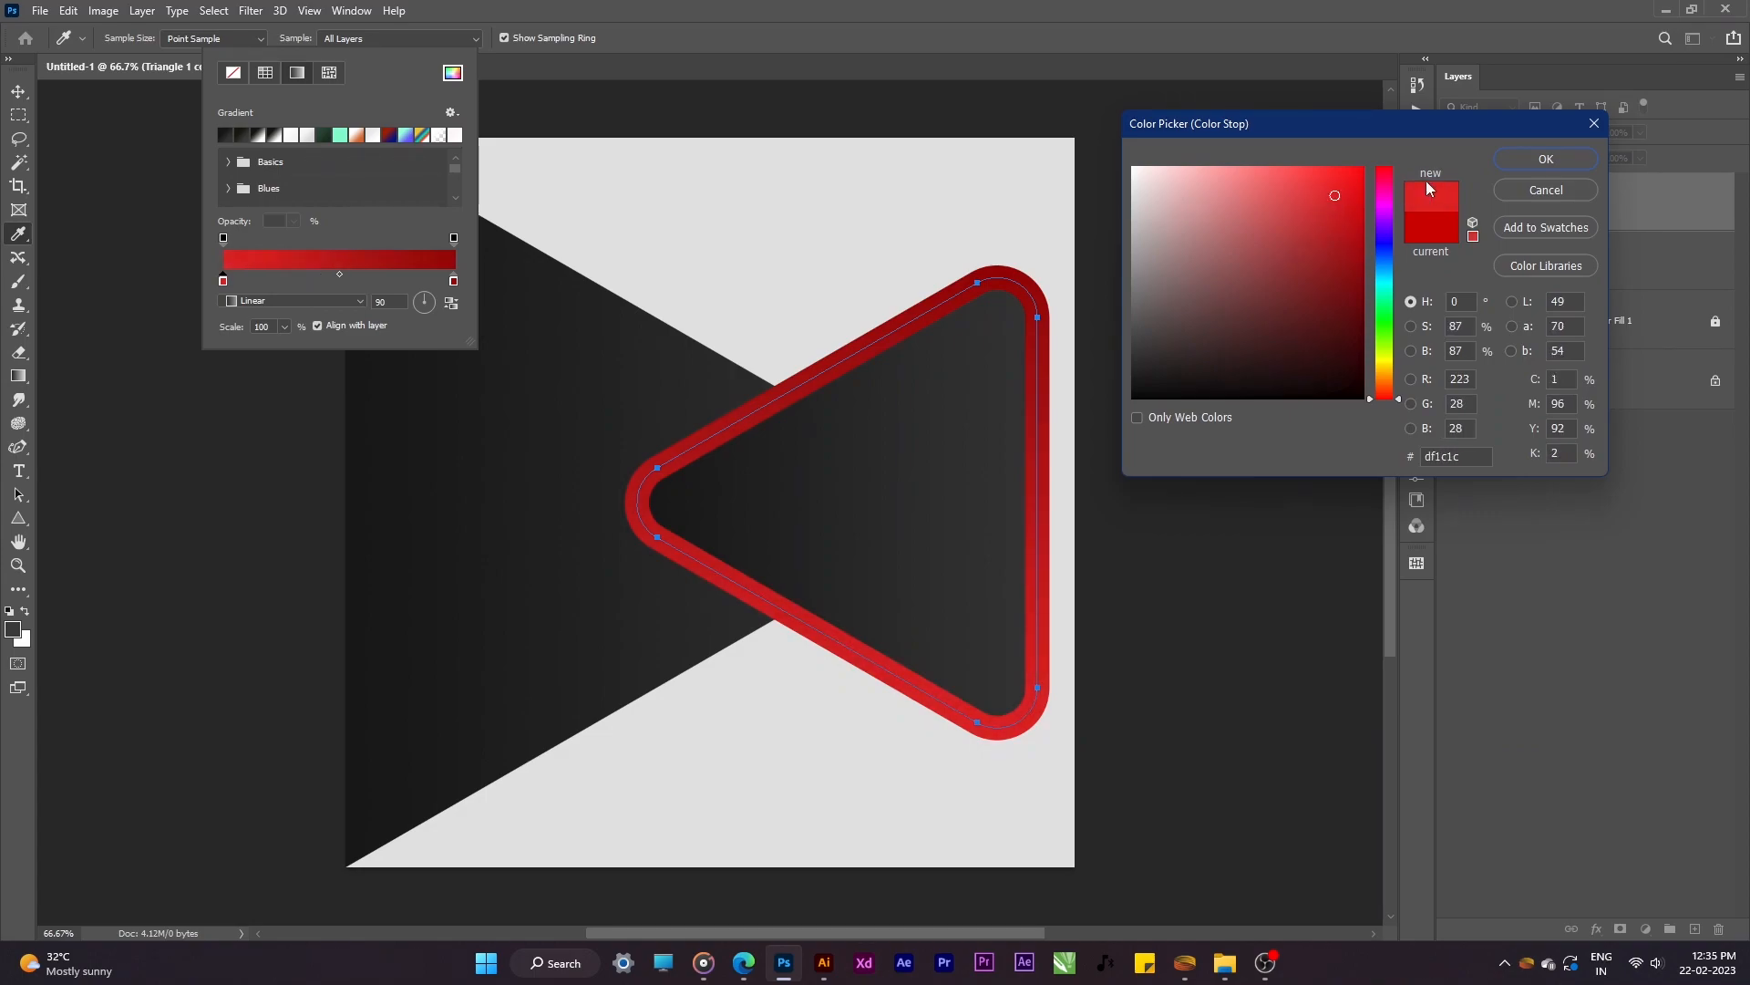
click(1545, 159)
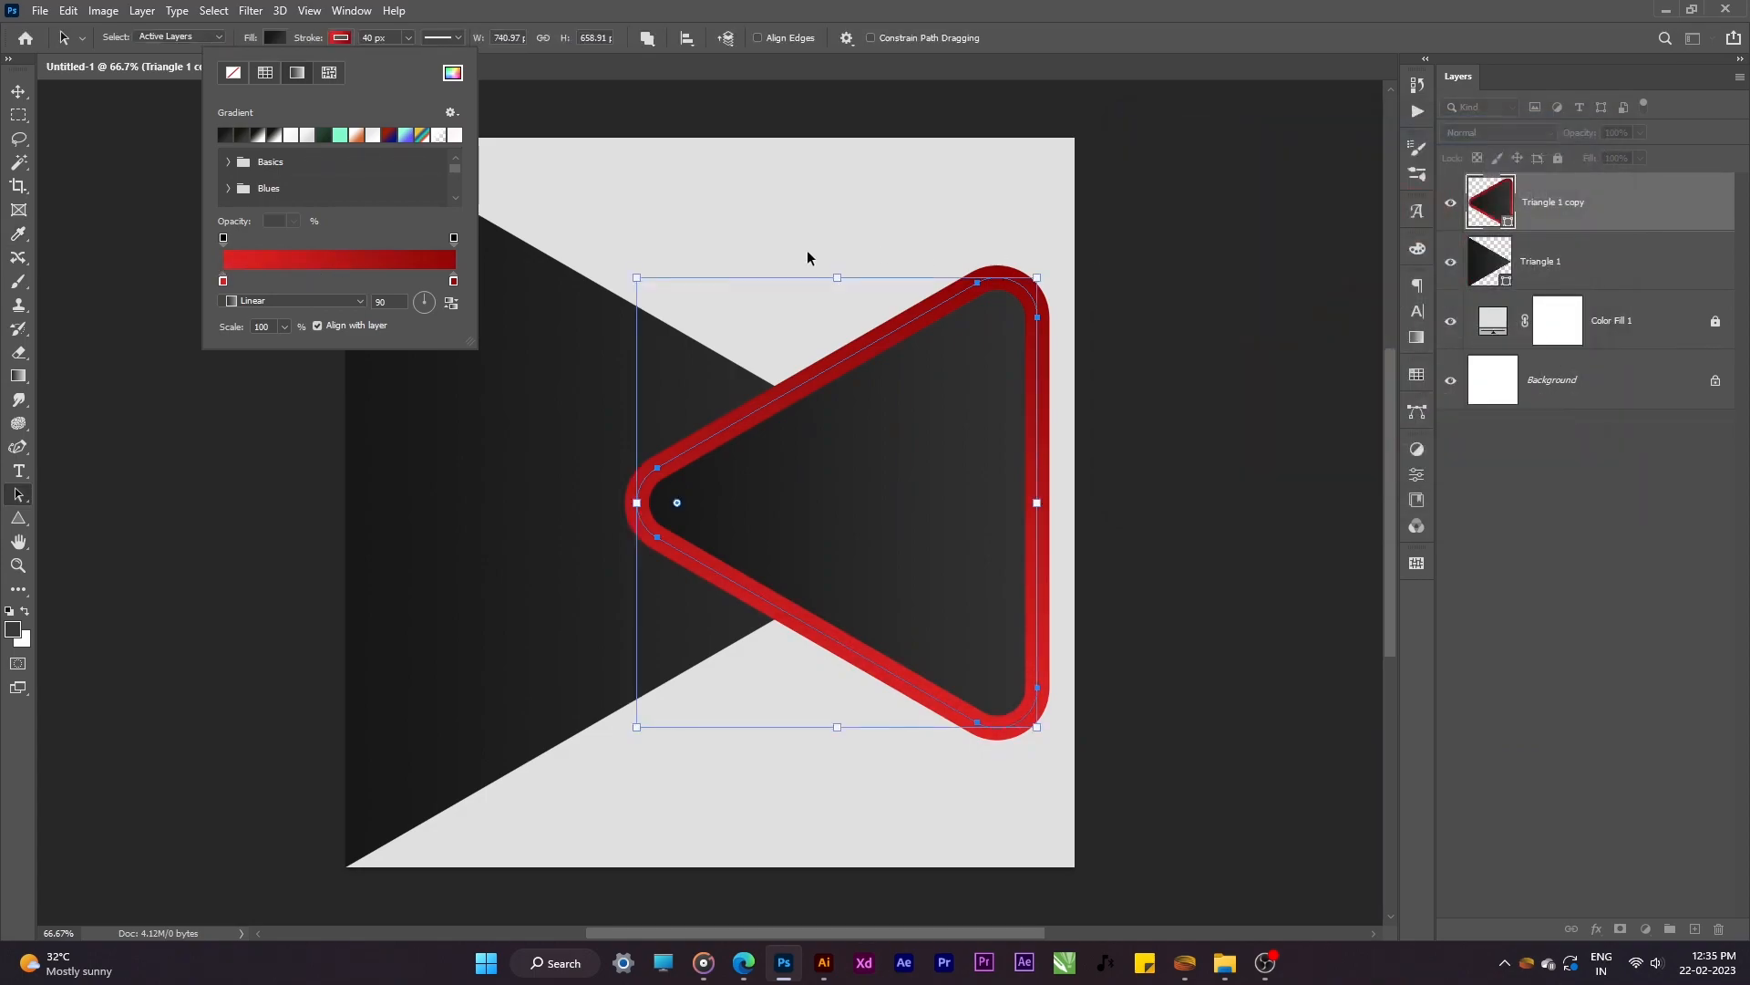
double_click(454, 281)
mouse_move(1336, 220)
mouse_down()
mouse_move(1302, 250)
mouse_move(1325, 249)
mouse_up()
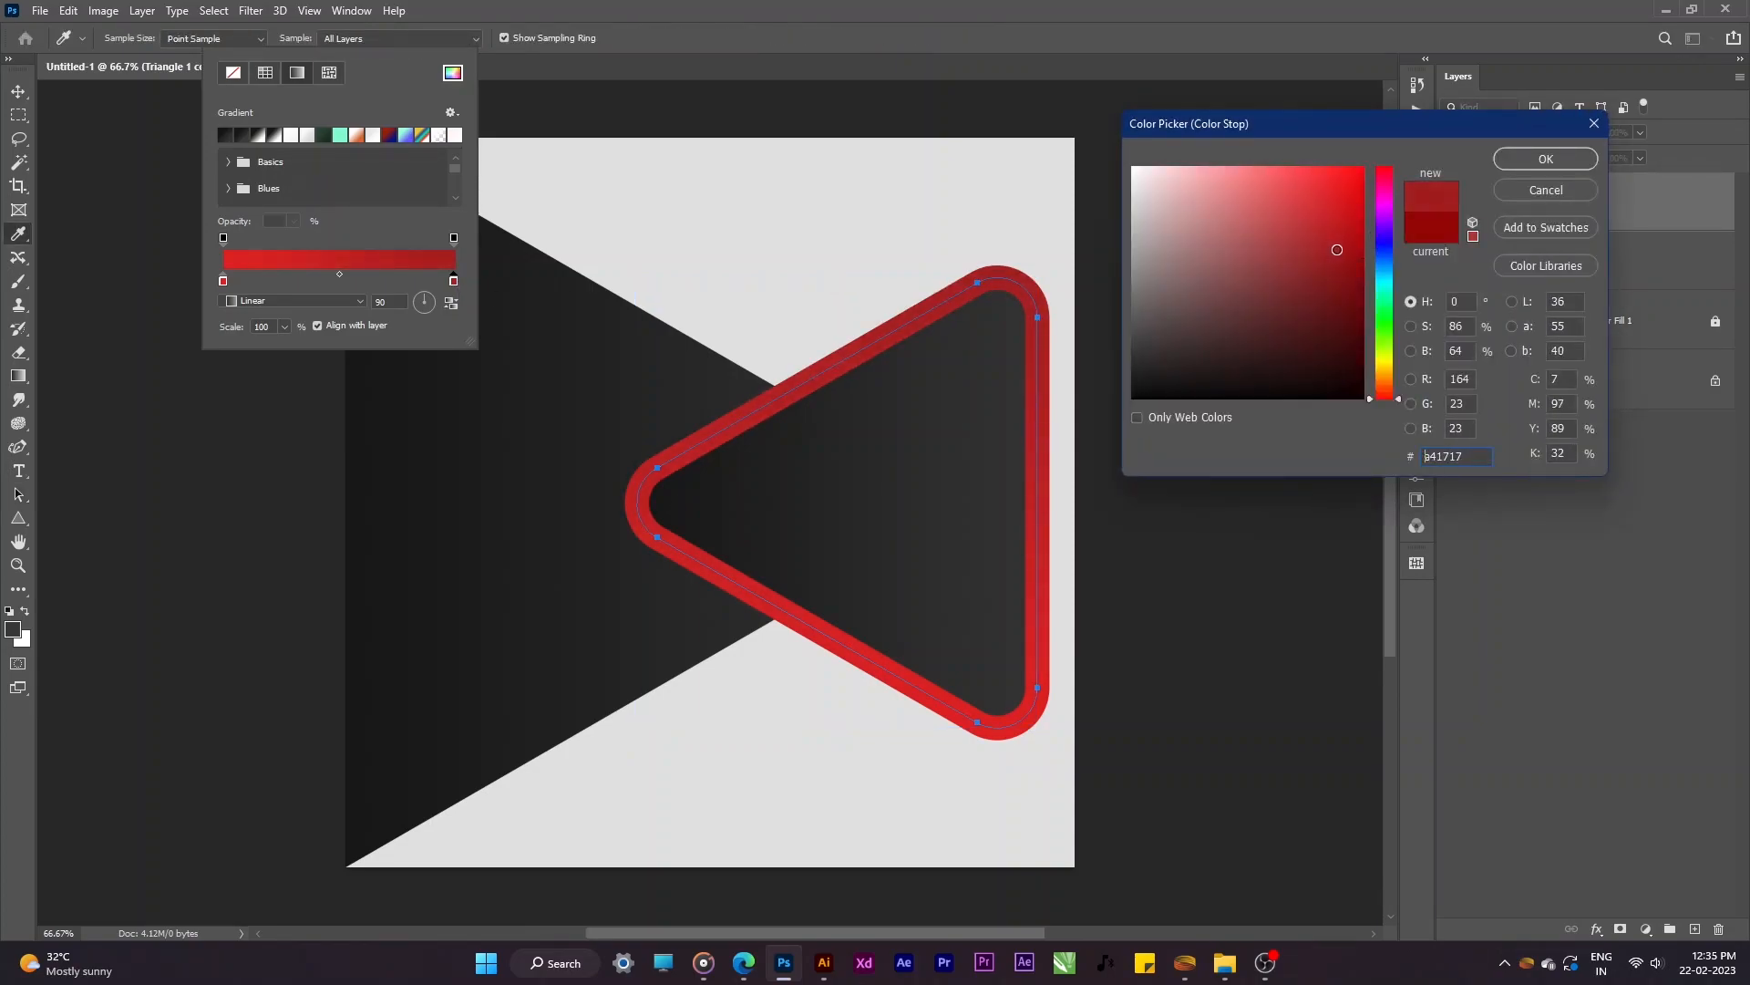
click(1542, 162)
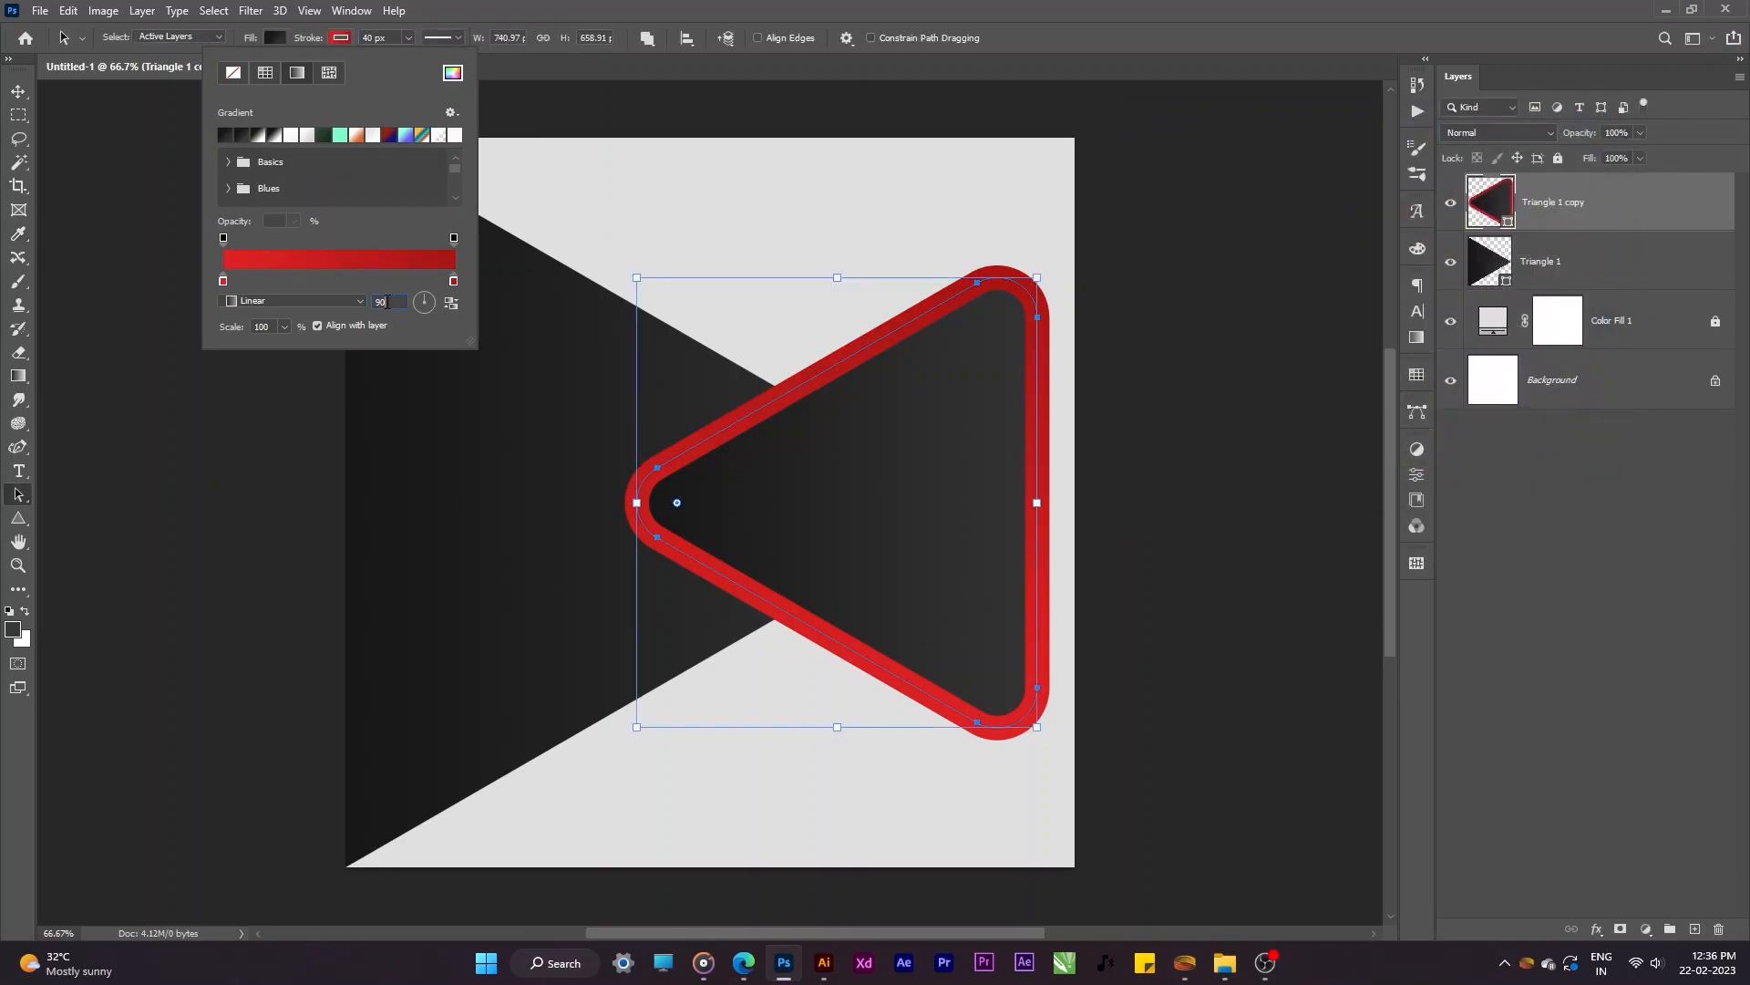
Step: Set the rounded triangle's stroke gradient angle to 3° and its scale to 120%
click(453, 304)
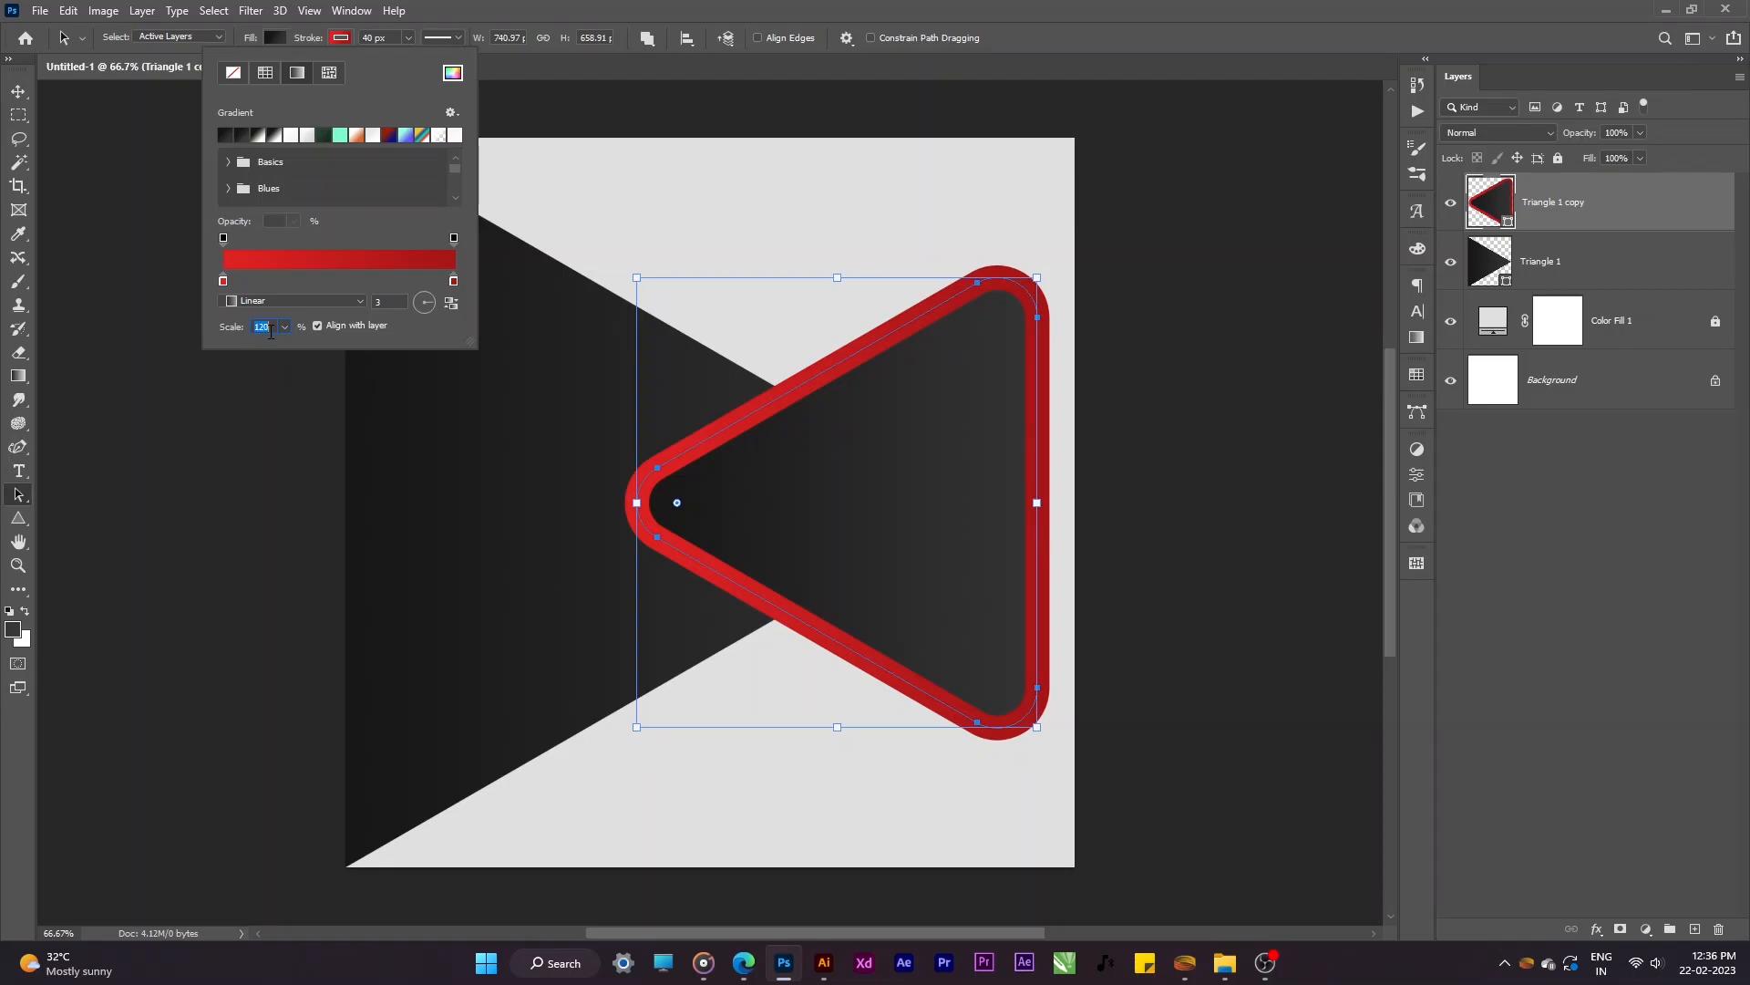
click(18, 91)
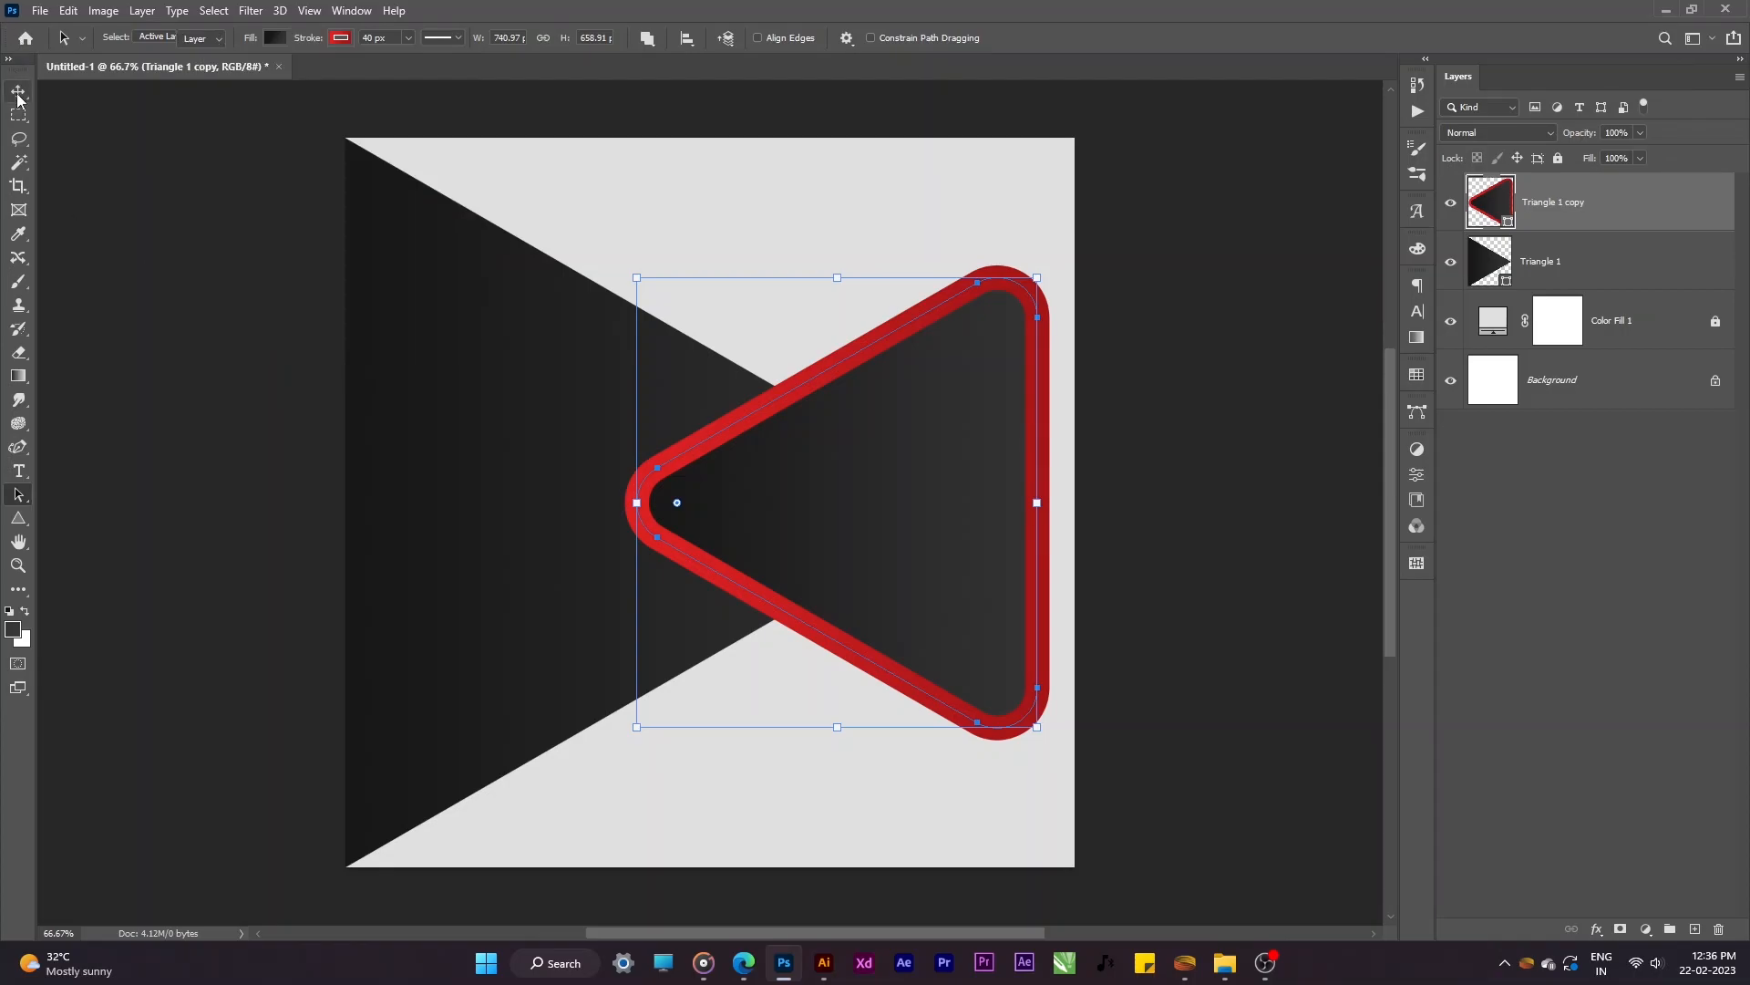
Step: Place the stock photo of the woman with a phone and clip it to the rounded triangle
click(707, 243)
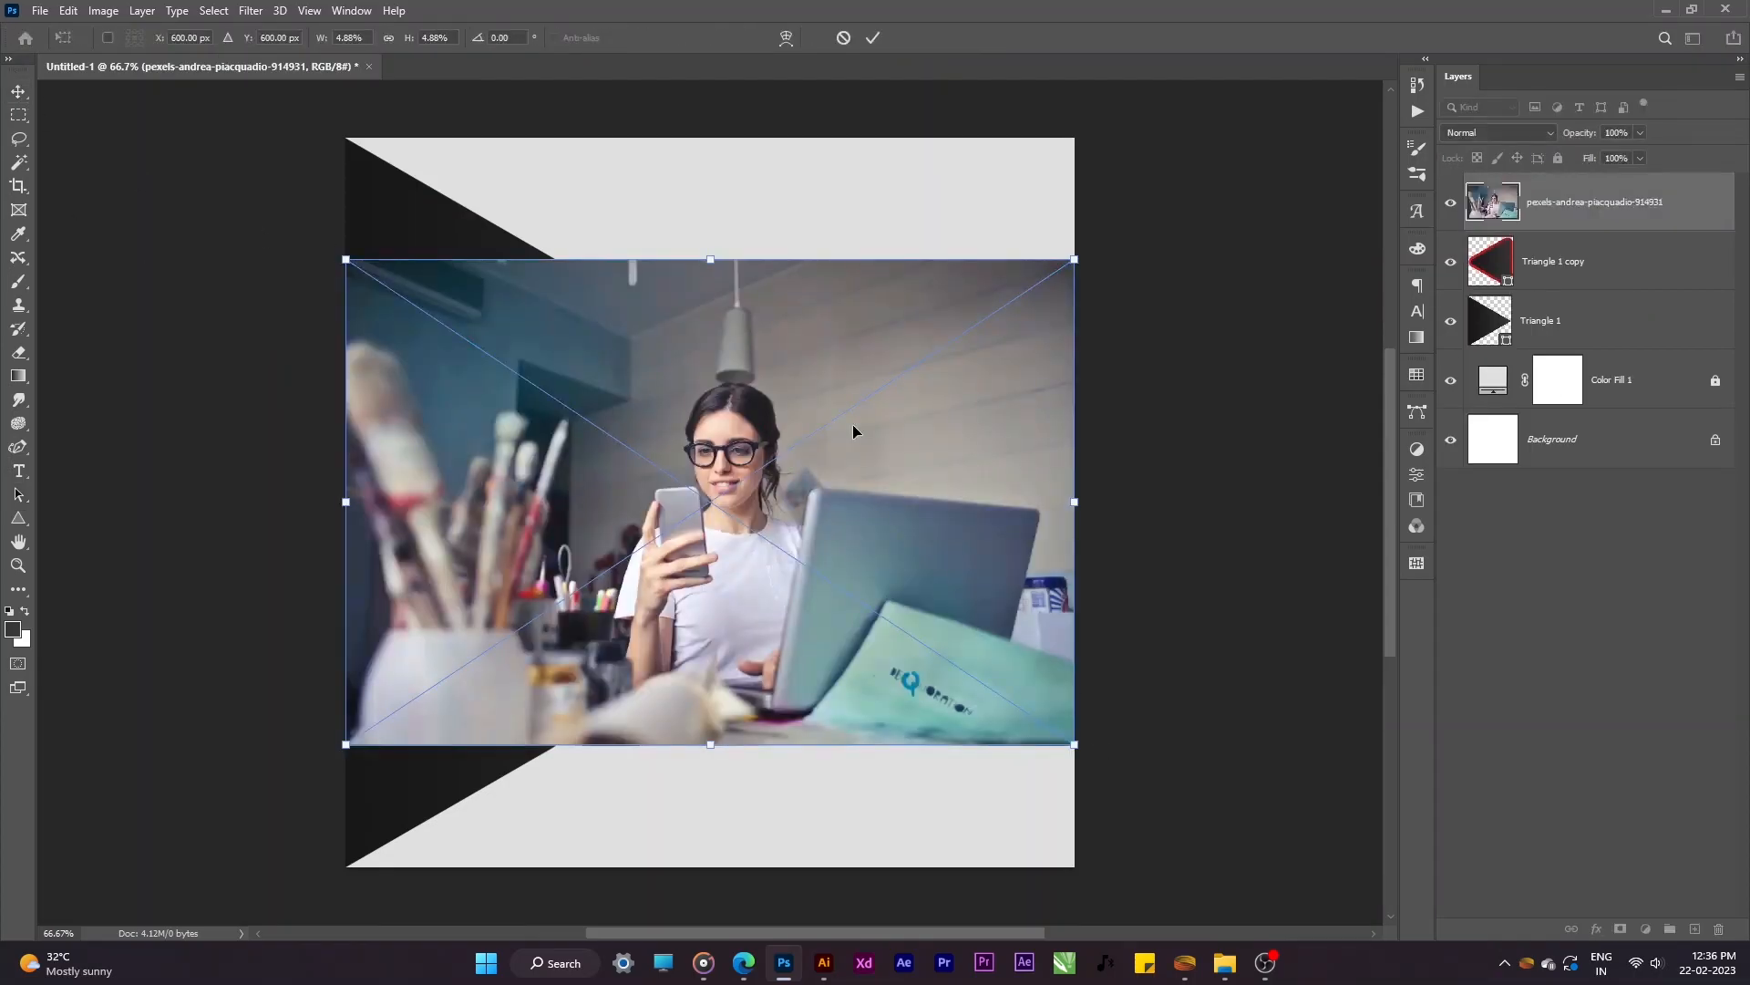
key(Return)
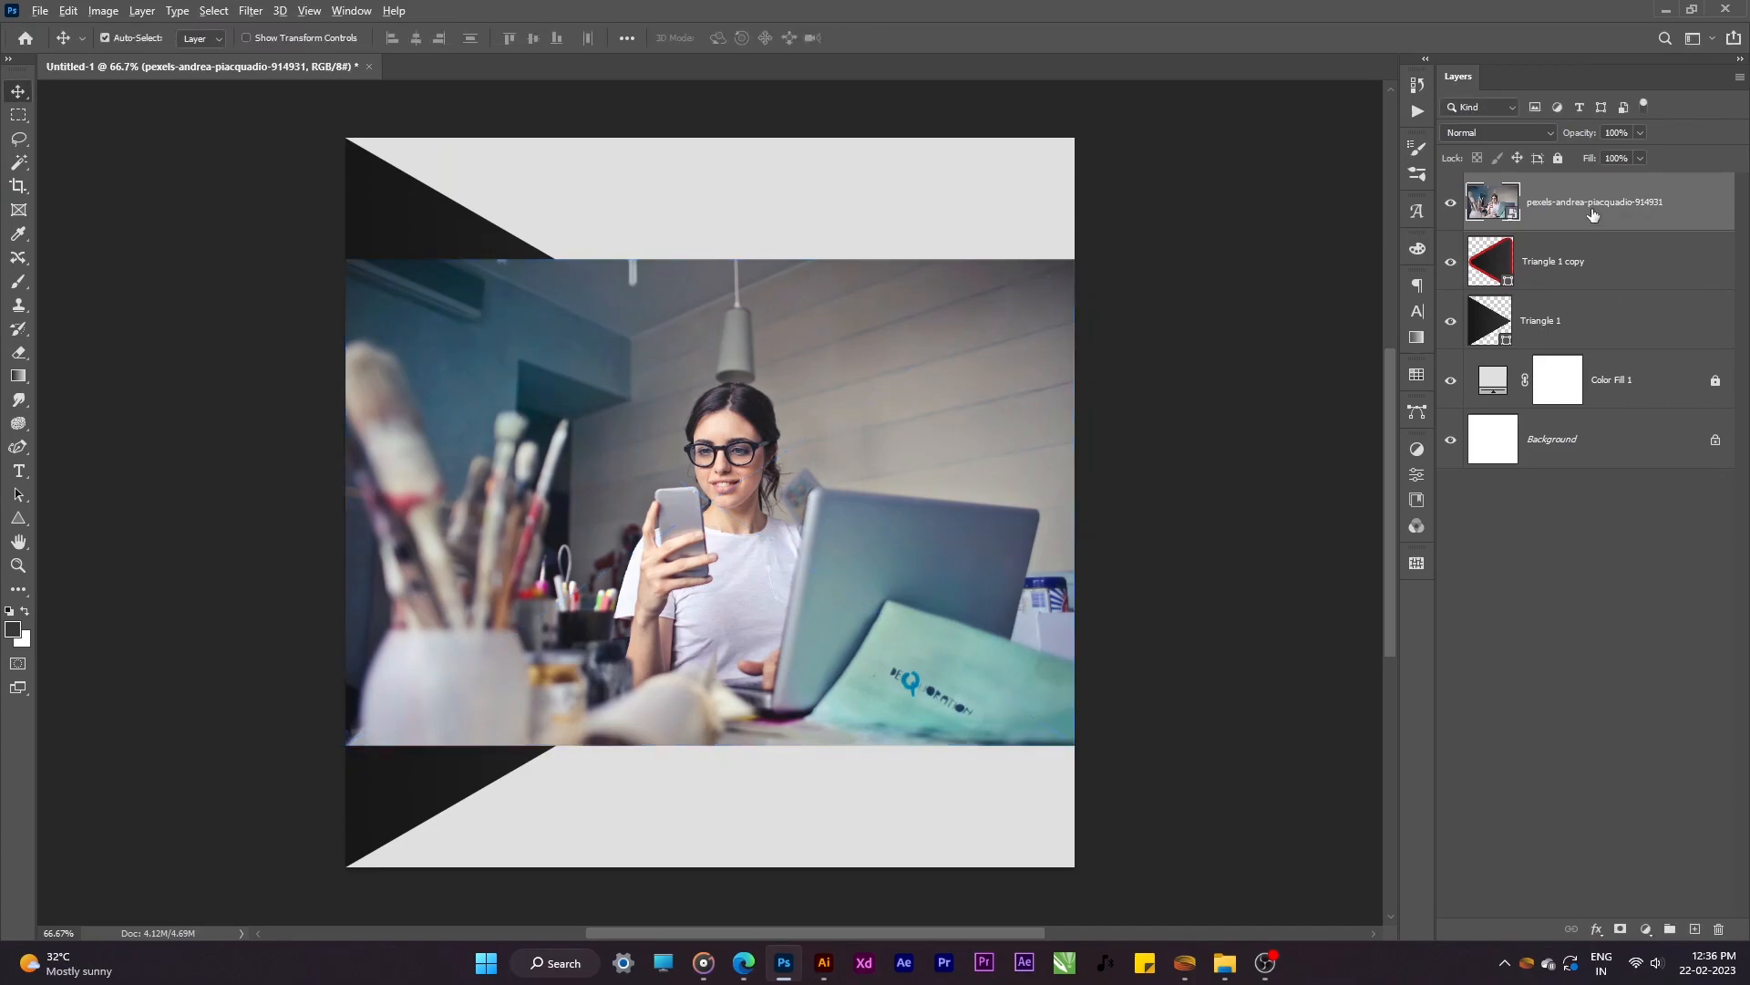
alt+click(1597, 228)
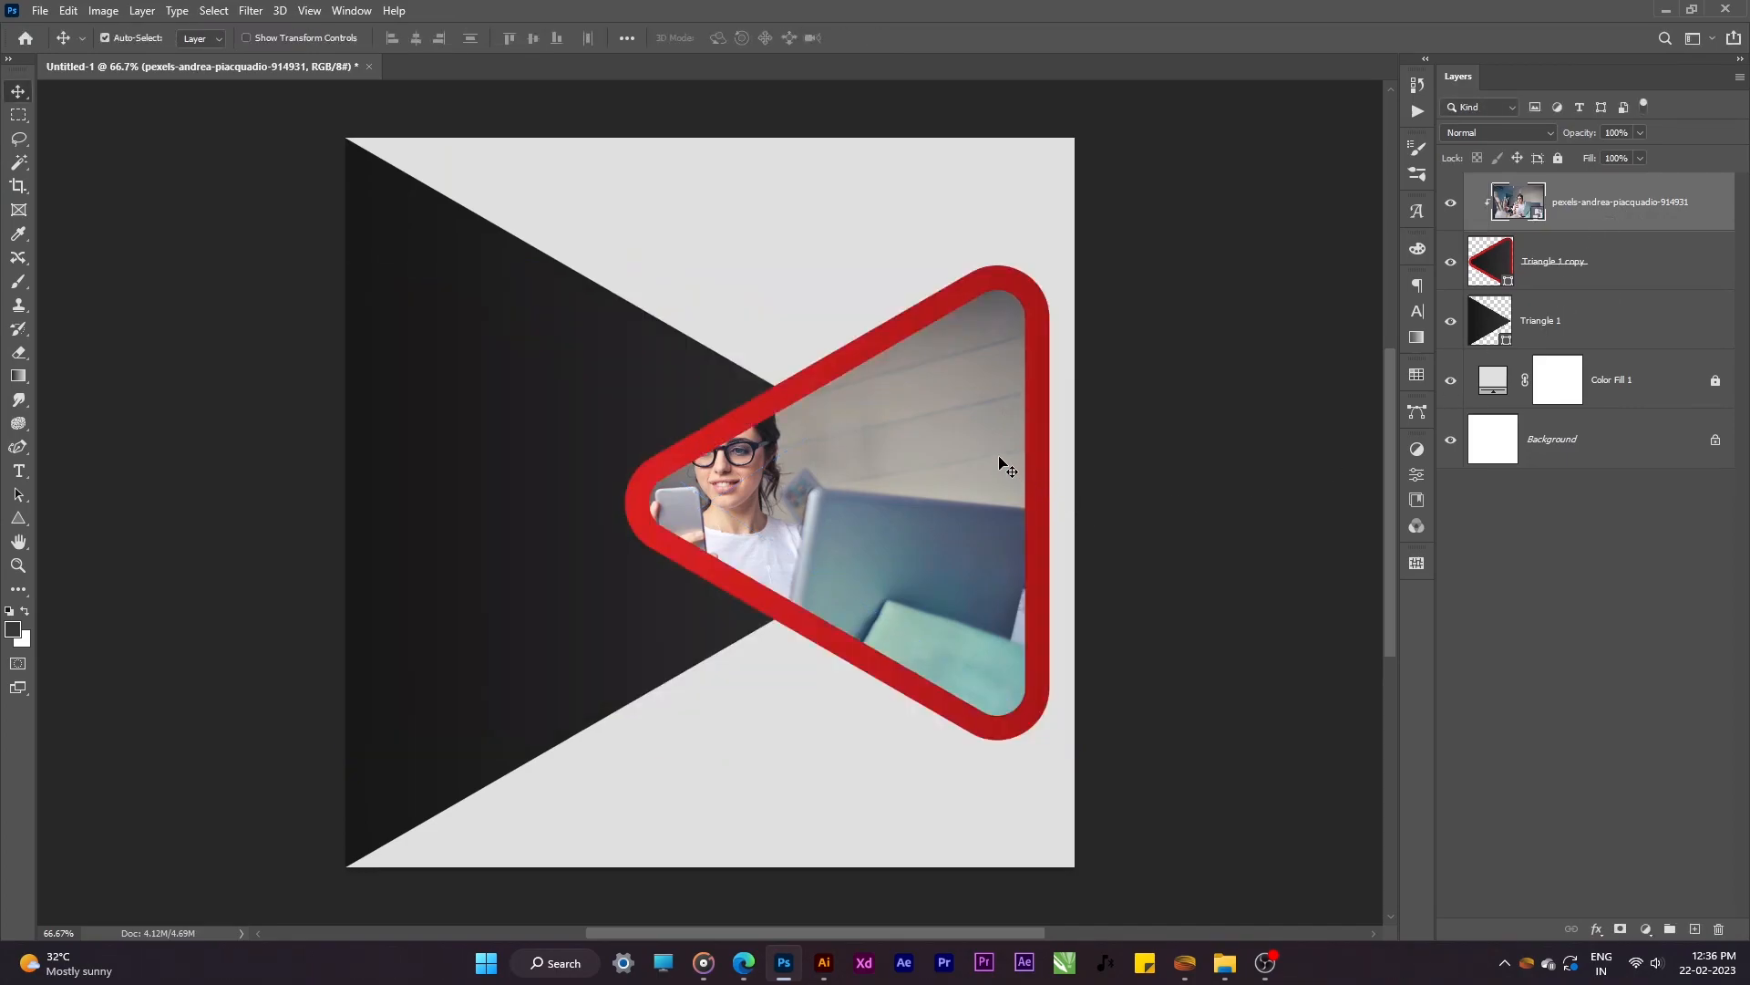
Step: Move the clipped photo and enlarge it so the woman fills the rounded triangle
drag(912, 489, 1024, 495)
key(ctrl+t)
drag(873, 244, 875, 190)
drag(1267, 746, 1312, 775)
key(Return)
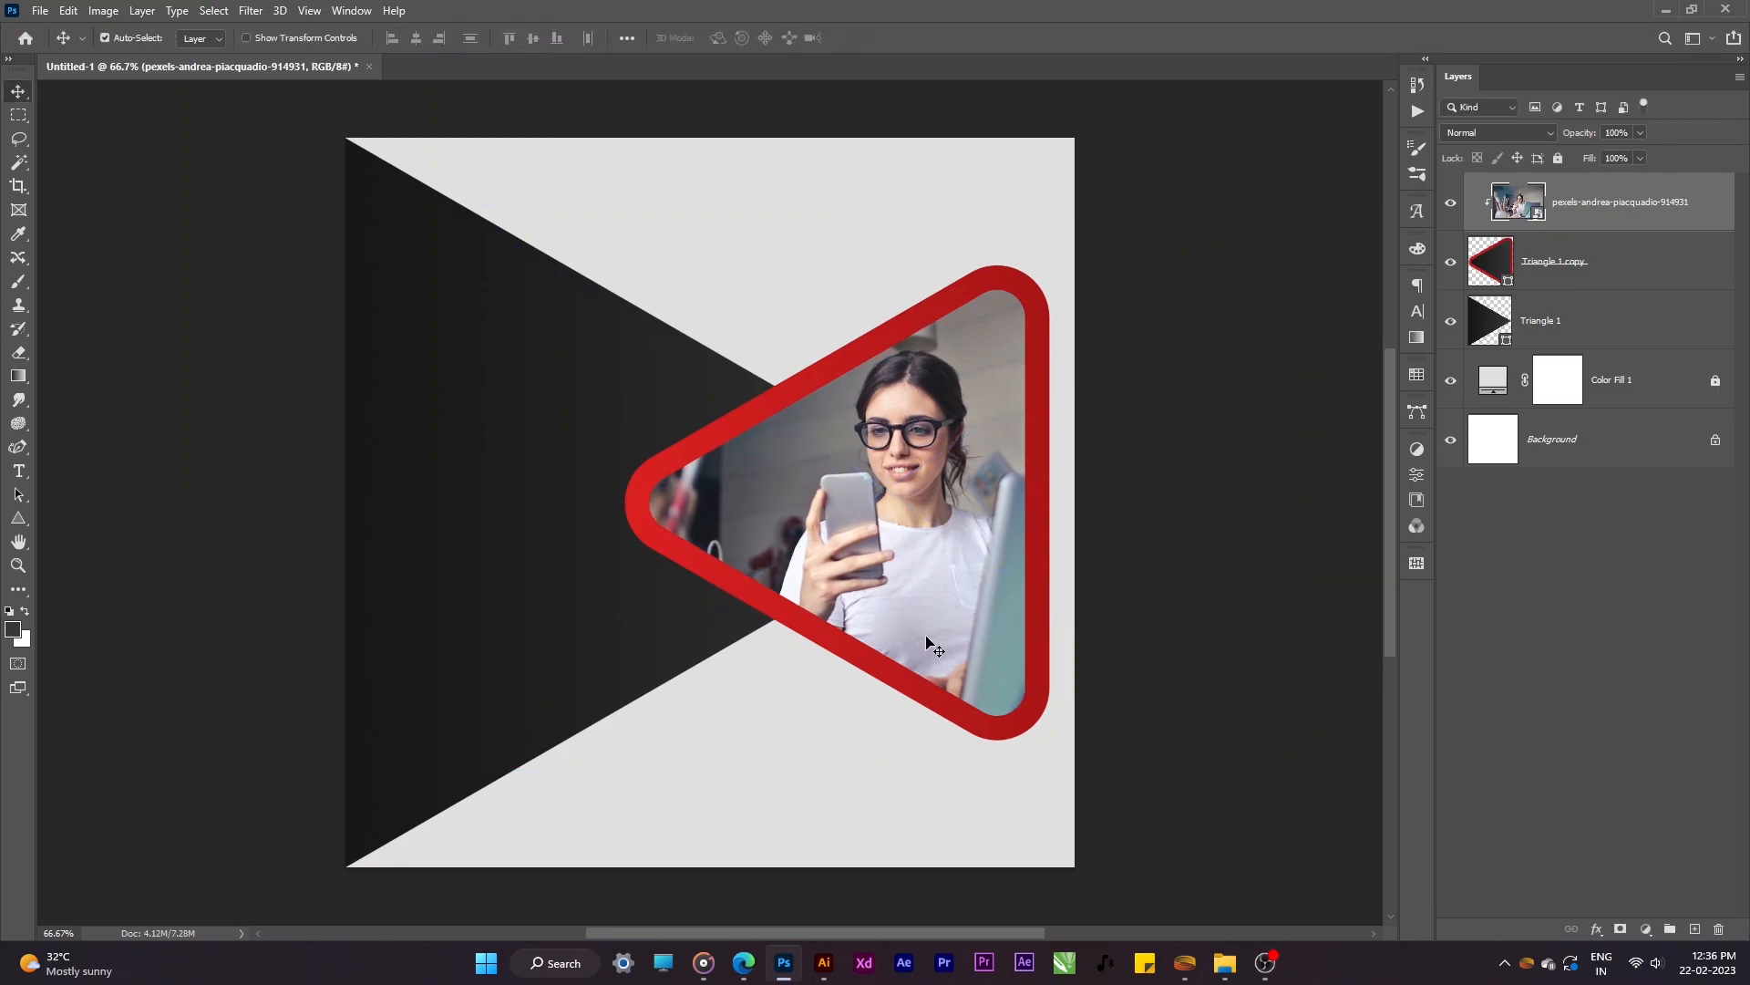
Step: Scale the clipped photo down slightly to 5.25%
drag(928, 624, 924, 625)
key(ctrl+t)
drag(1305, 777, 1276, 753)
key(Return)
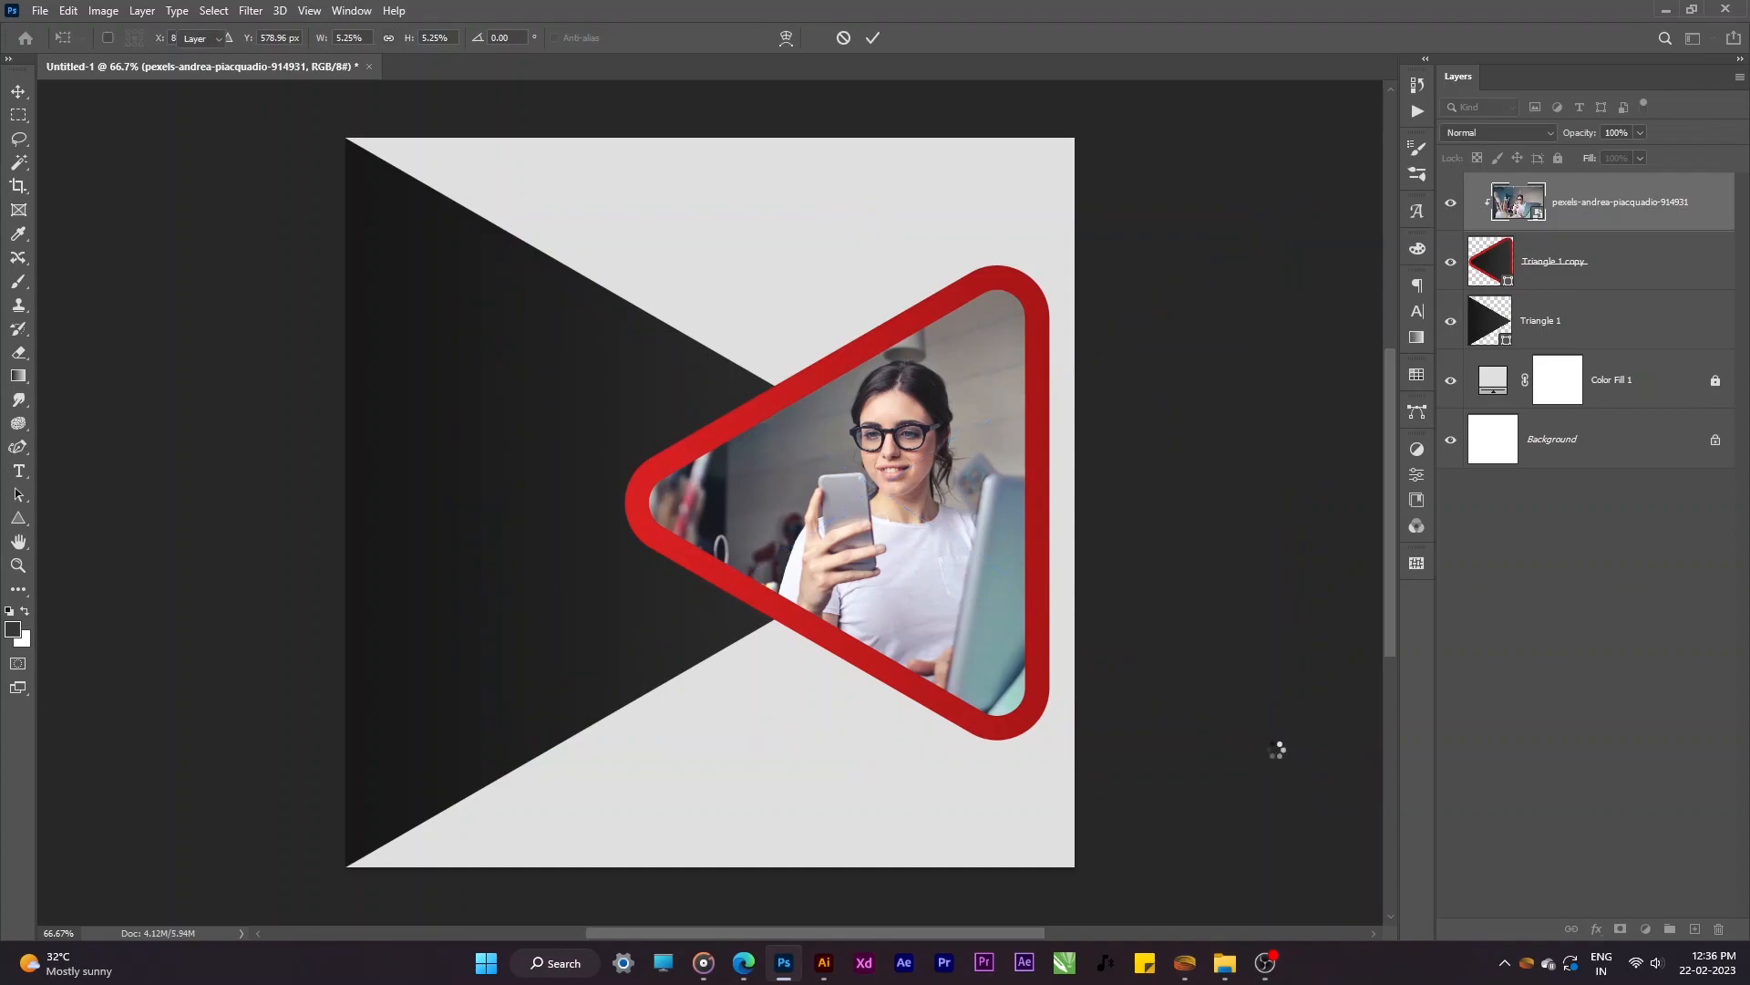
Step: Nudge the clipped photo slightly left and up inside the rounded triangle
key(Left)
key(shift+Left)
key(Up)
key(Up)
key(Up)
key(Up)
key(Up)
key(Up)
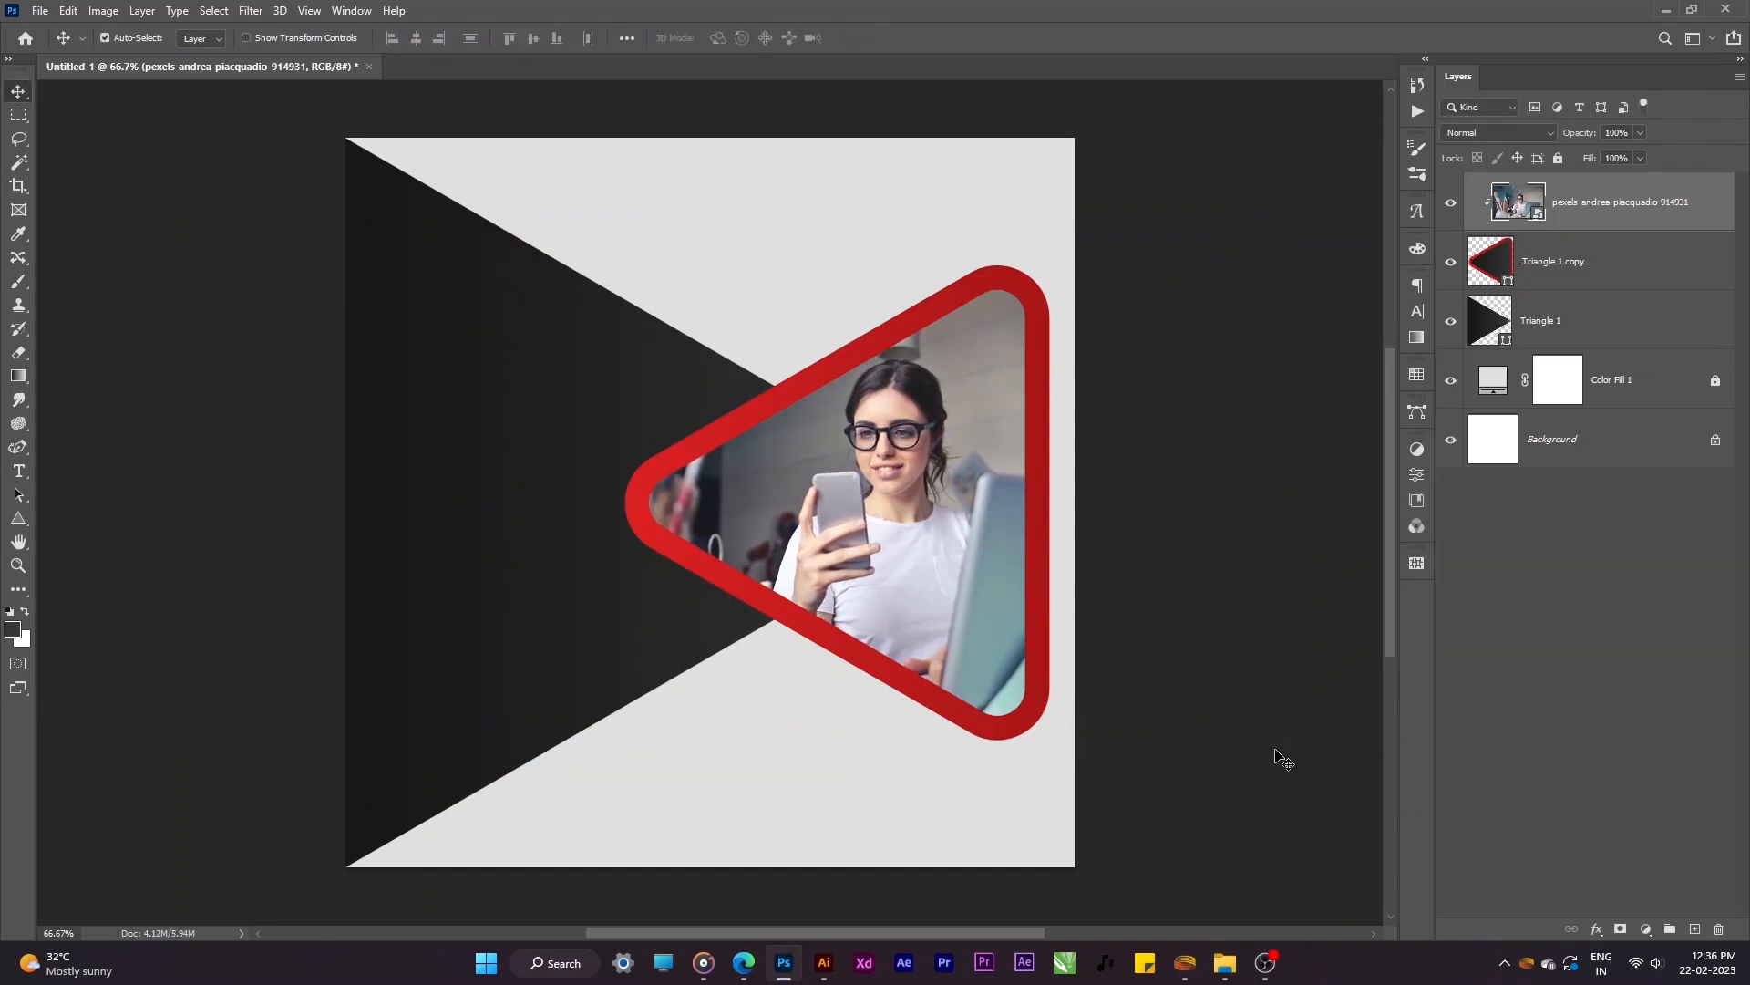
key(Left)
key(Left)
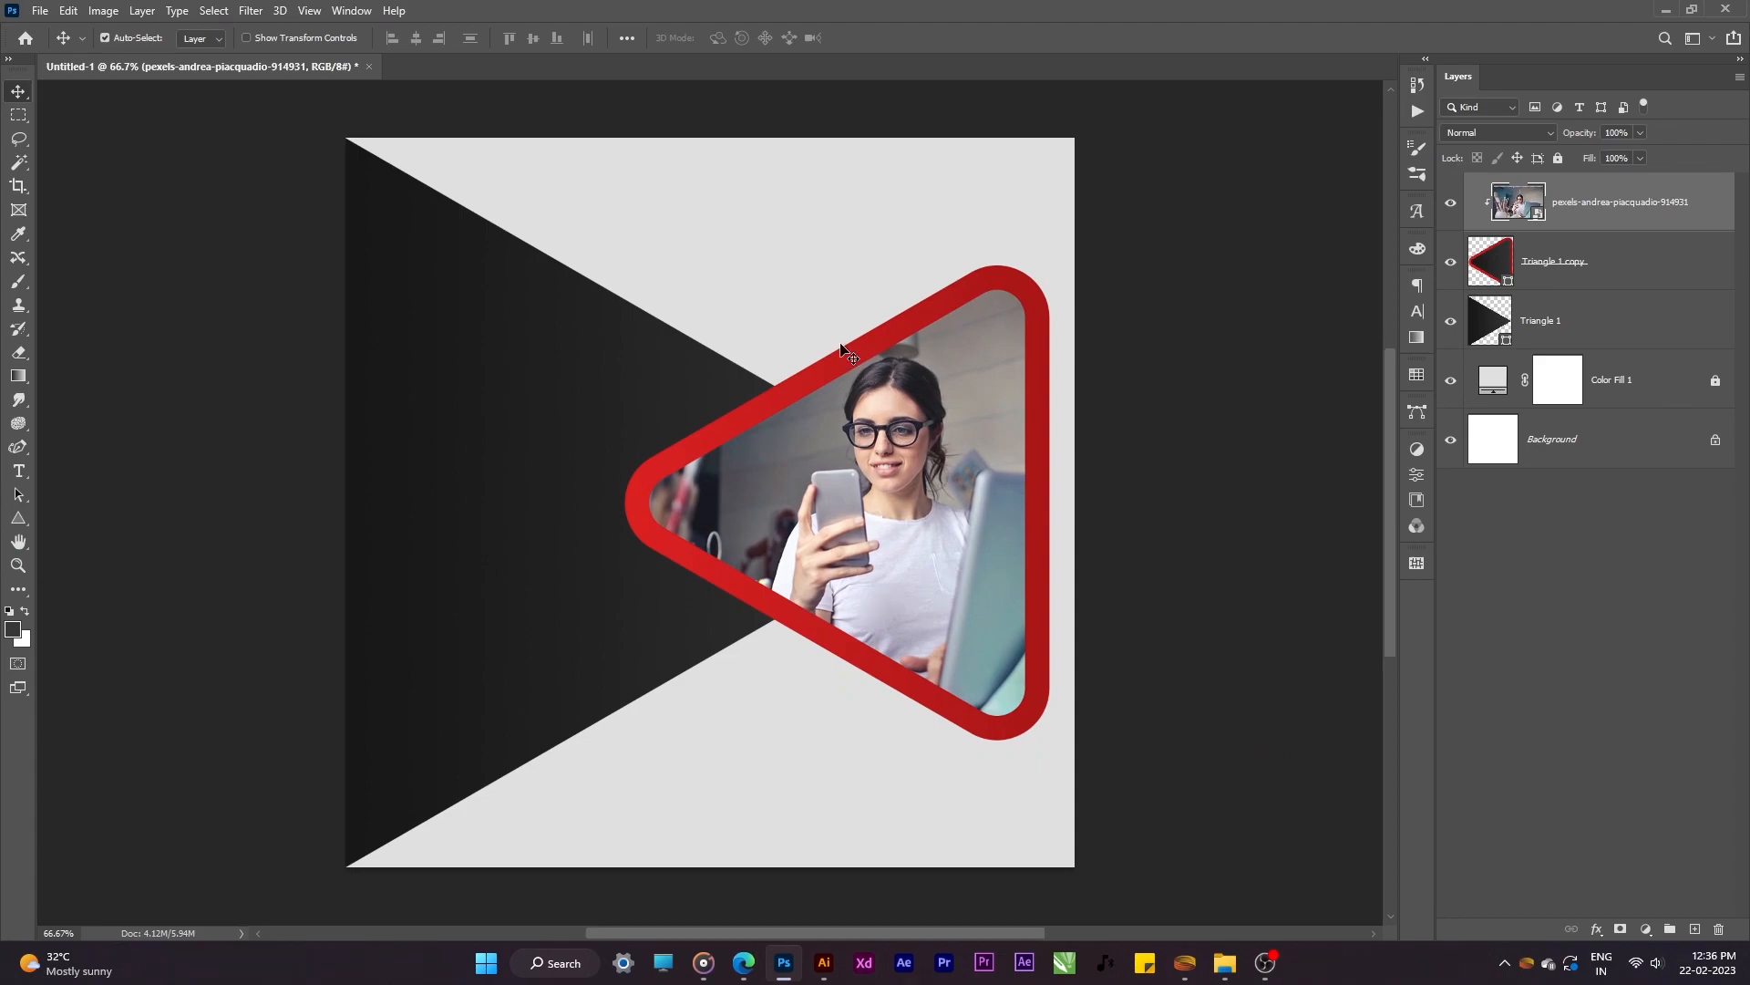
Step: Set the rounded triangle's stroke width to 30 px
click(1538, 270)
text(a)
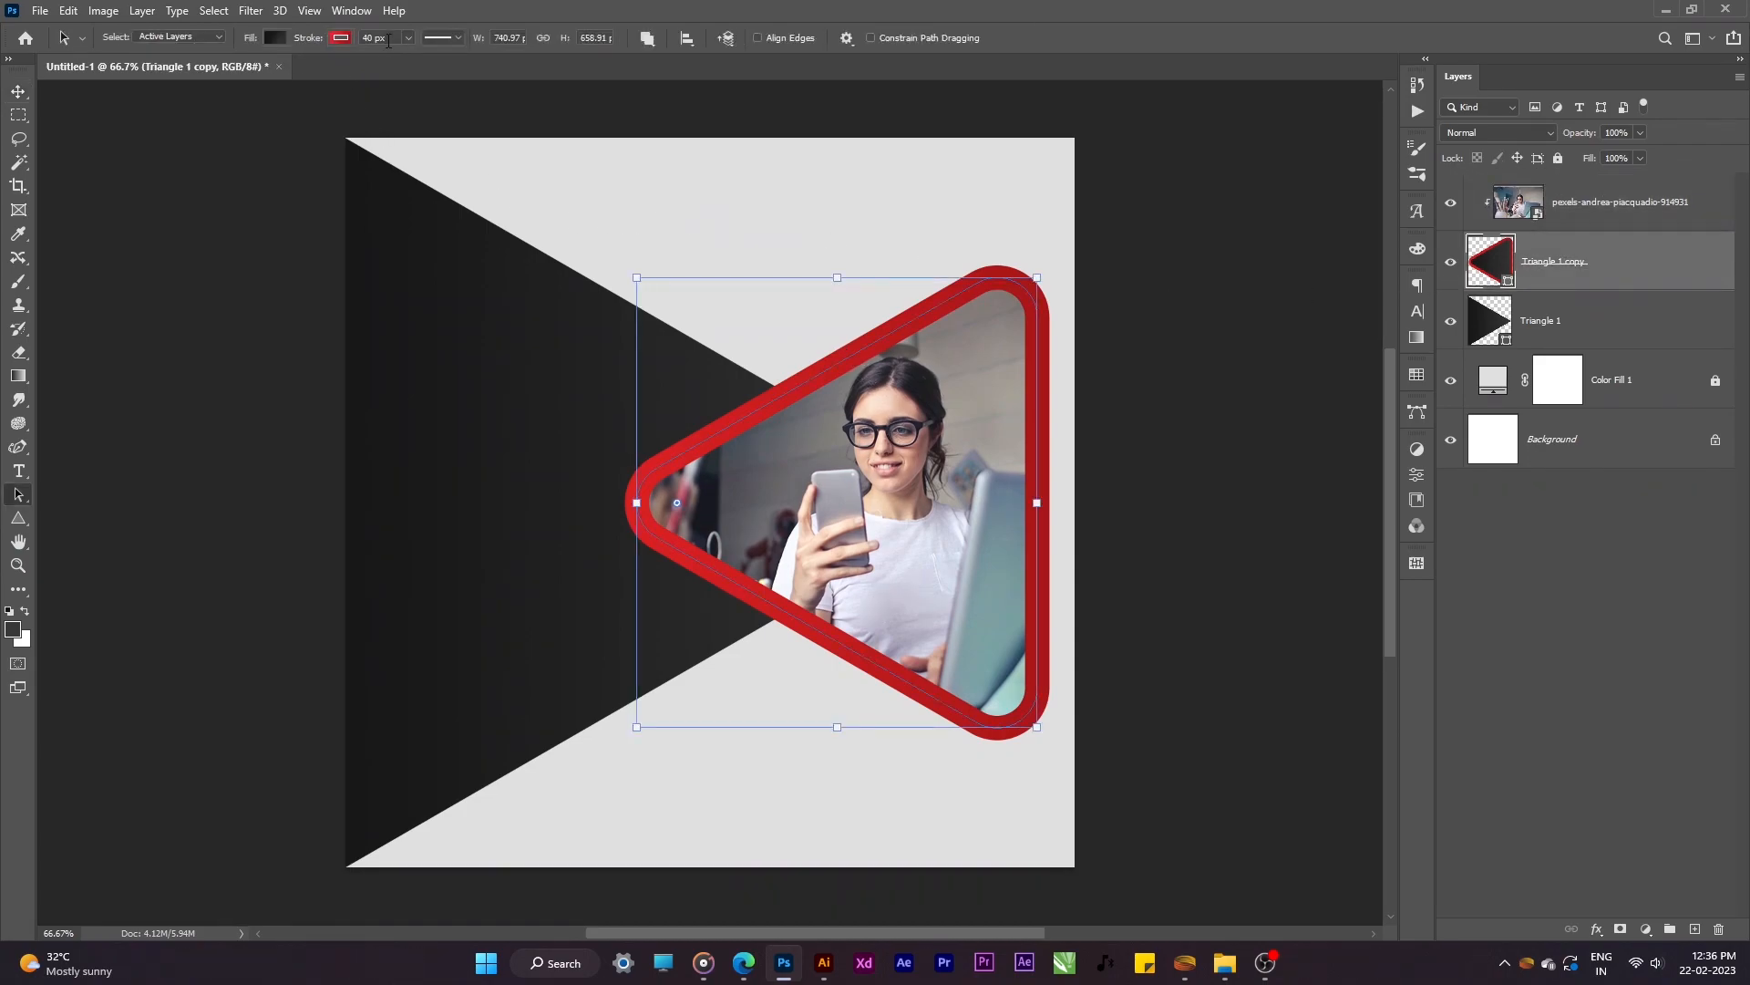
text(30)
key(Return)
click(876, 239)
key(v)
click(1145, 359)
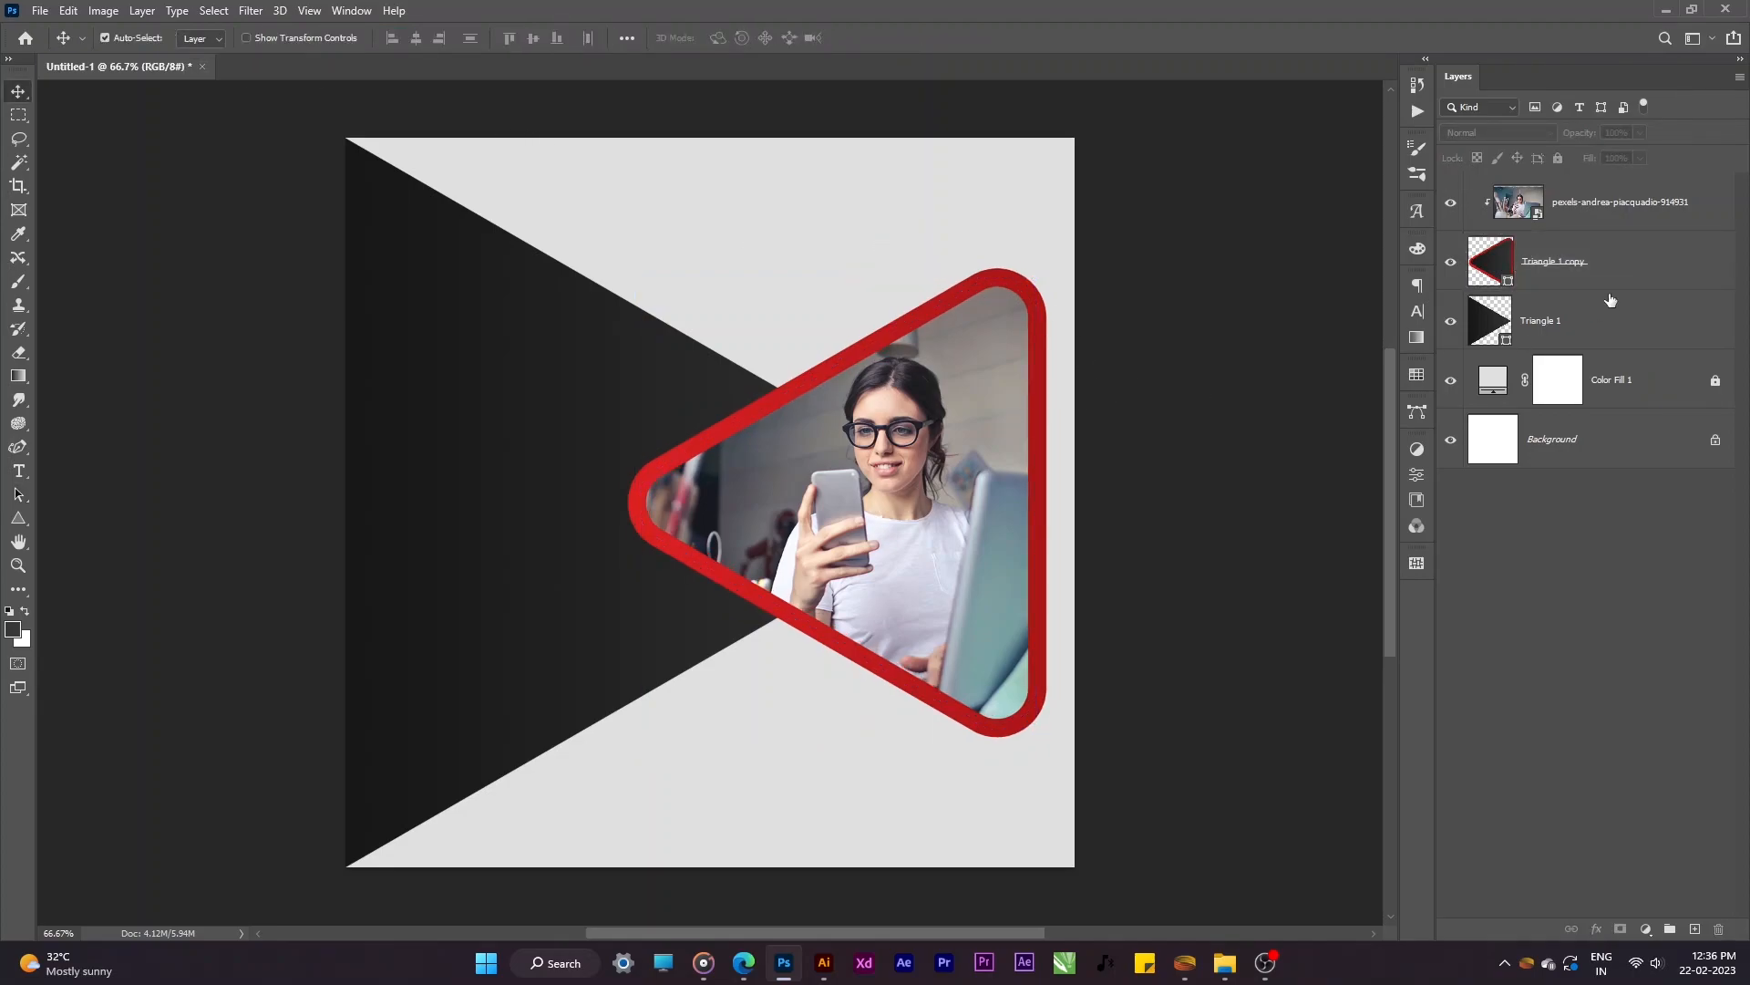
Step: Add a drop shadow to the rounded triangle with global light off, a 115° angle and a 27 px distance
click(1633, 273)
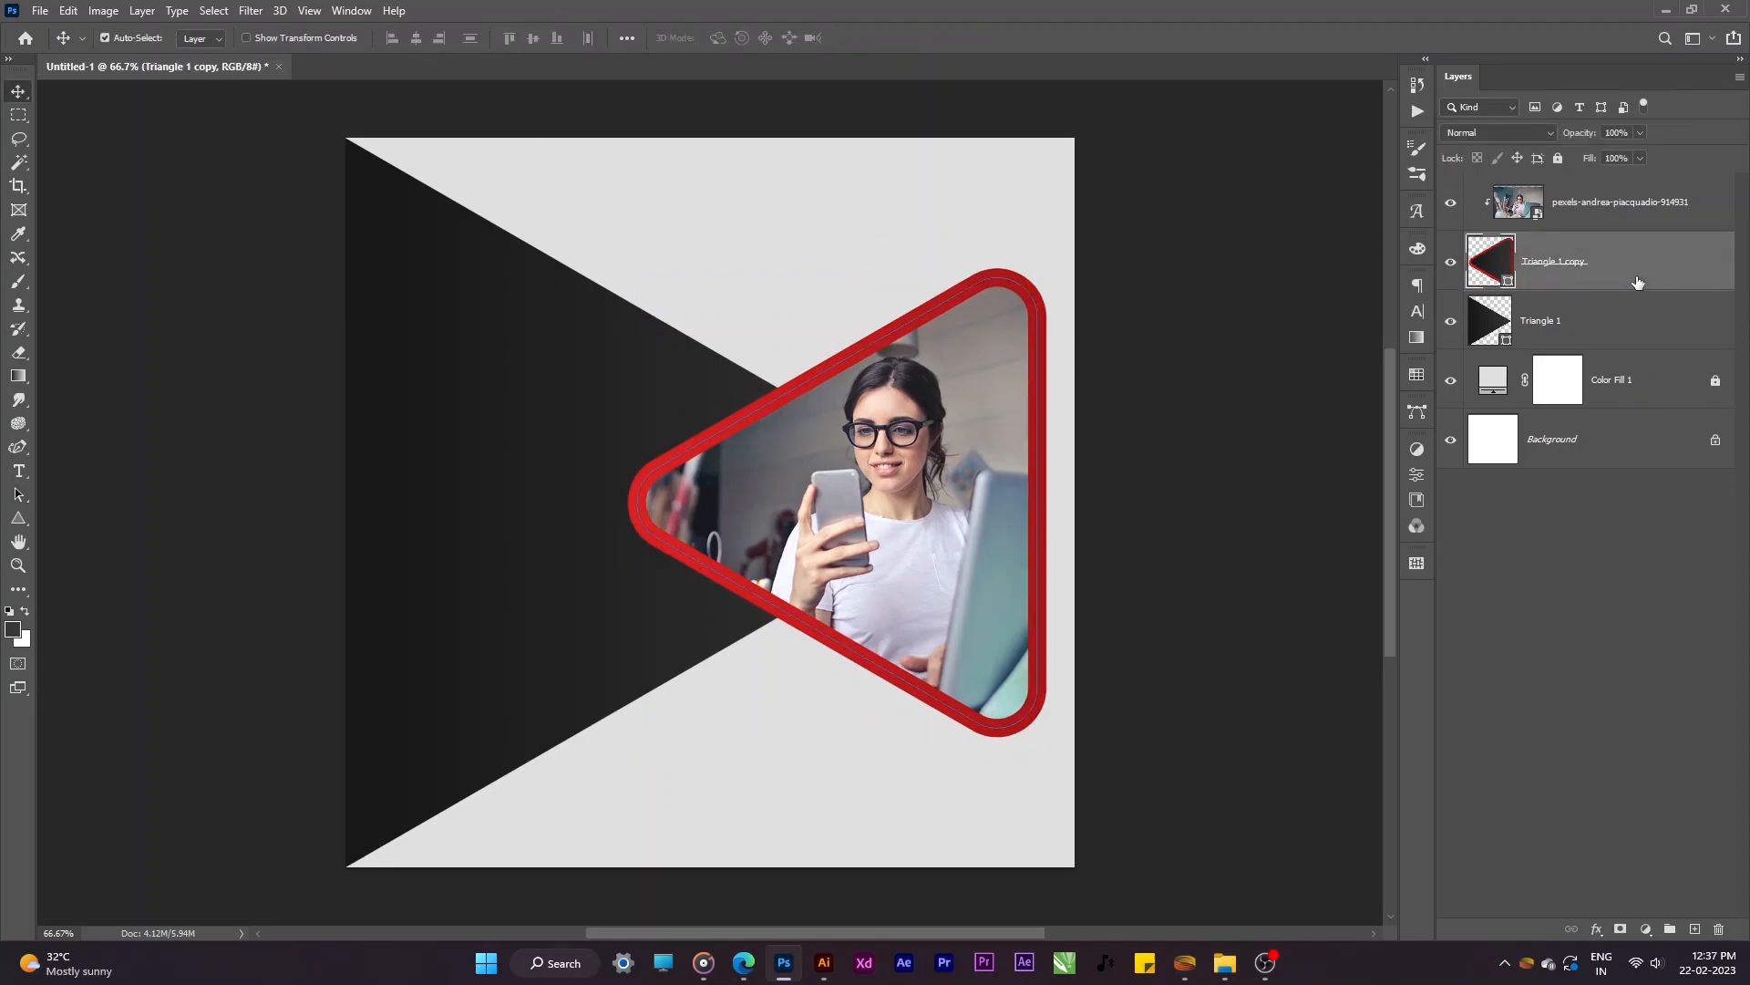
double_click(1637, 282)
drag(1261, 237, 1318, 123)
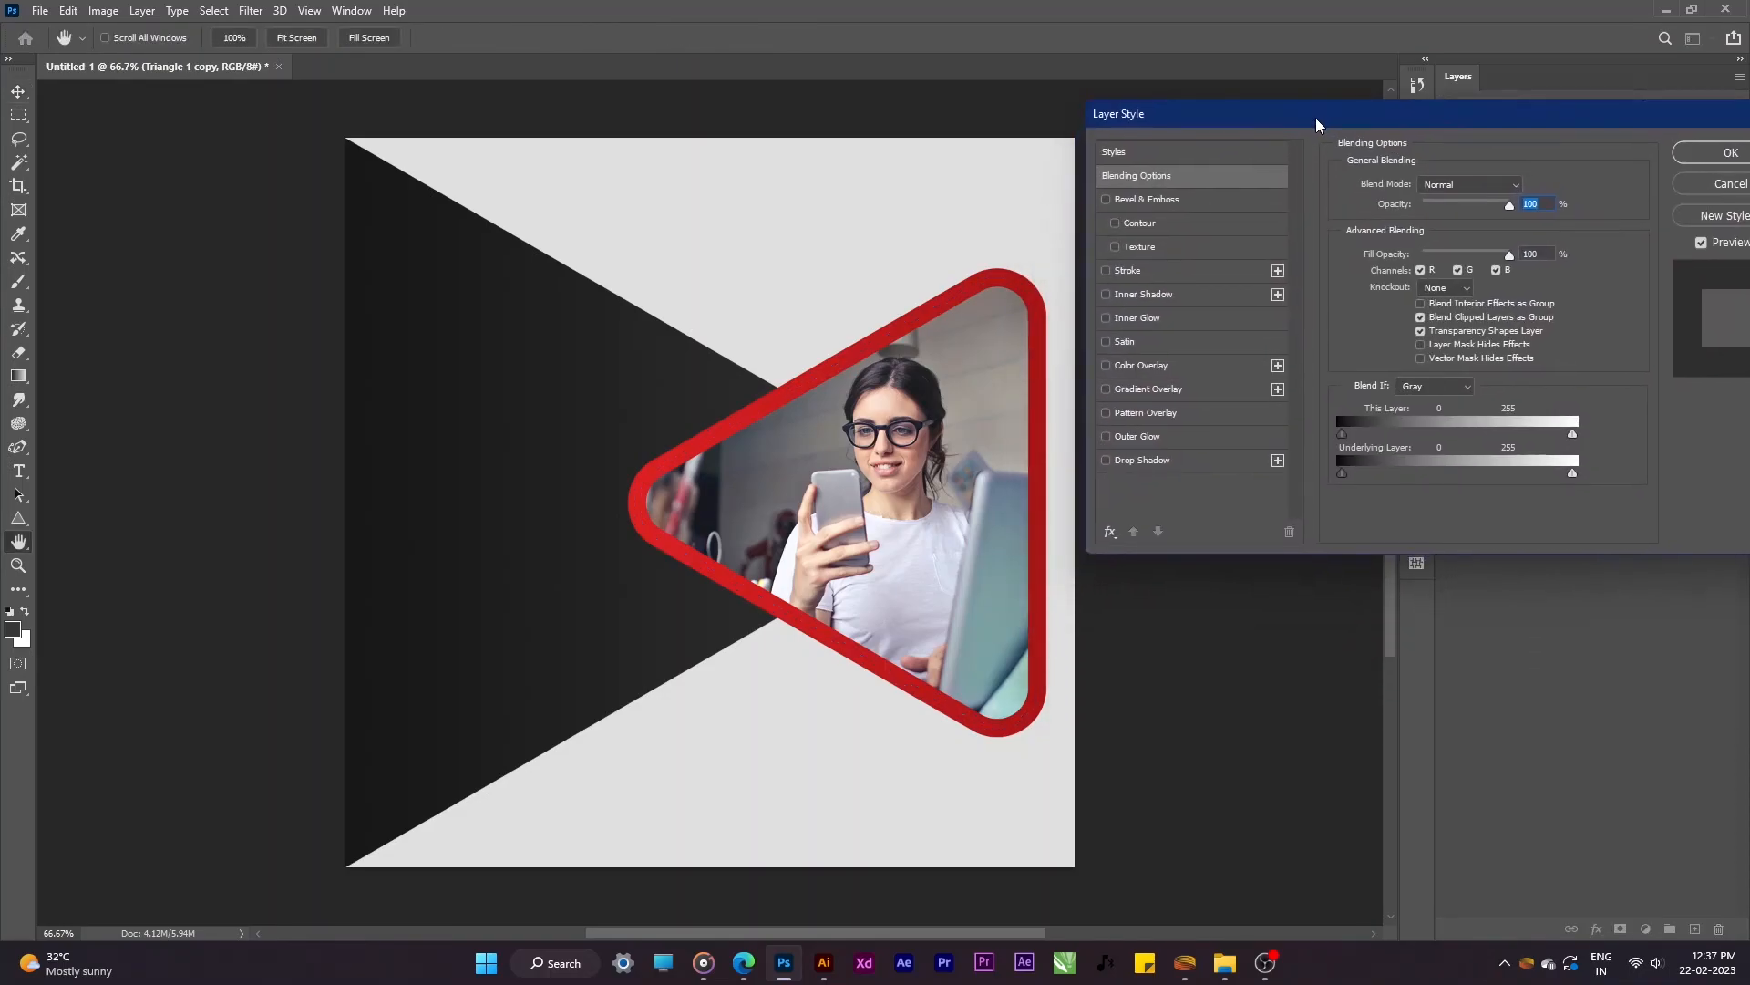
click(1169, 463)
click(1510, 239)
drag(851, 521, 858, 525)
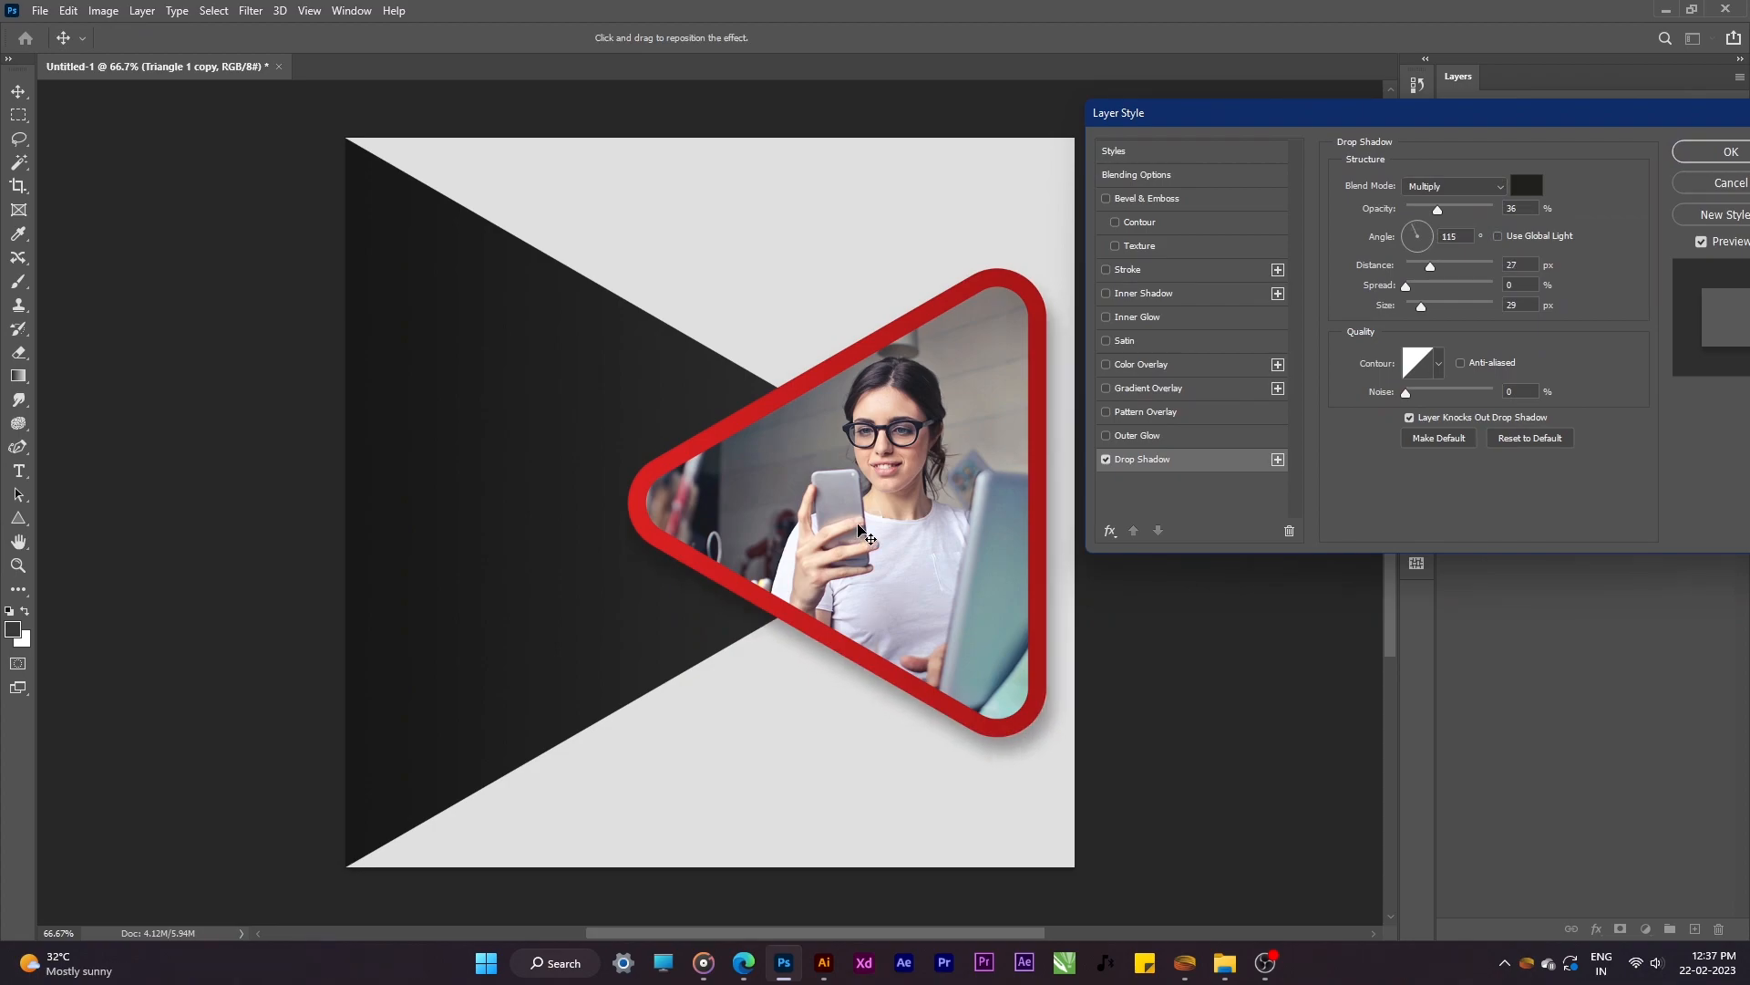
Step: Set the drop shadow's distance to 23 px, size to 46 px and opacity to about 28%, and apply it
click(1425, 308)
click(1428, 263)
drag(1446, 209, 1471, 205)
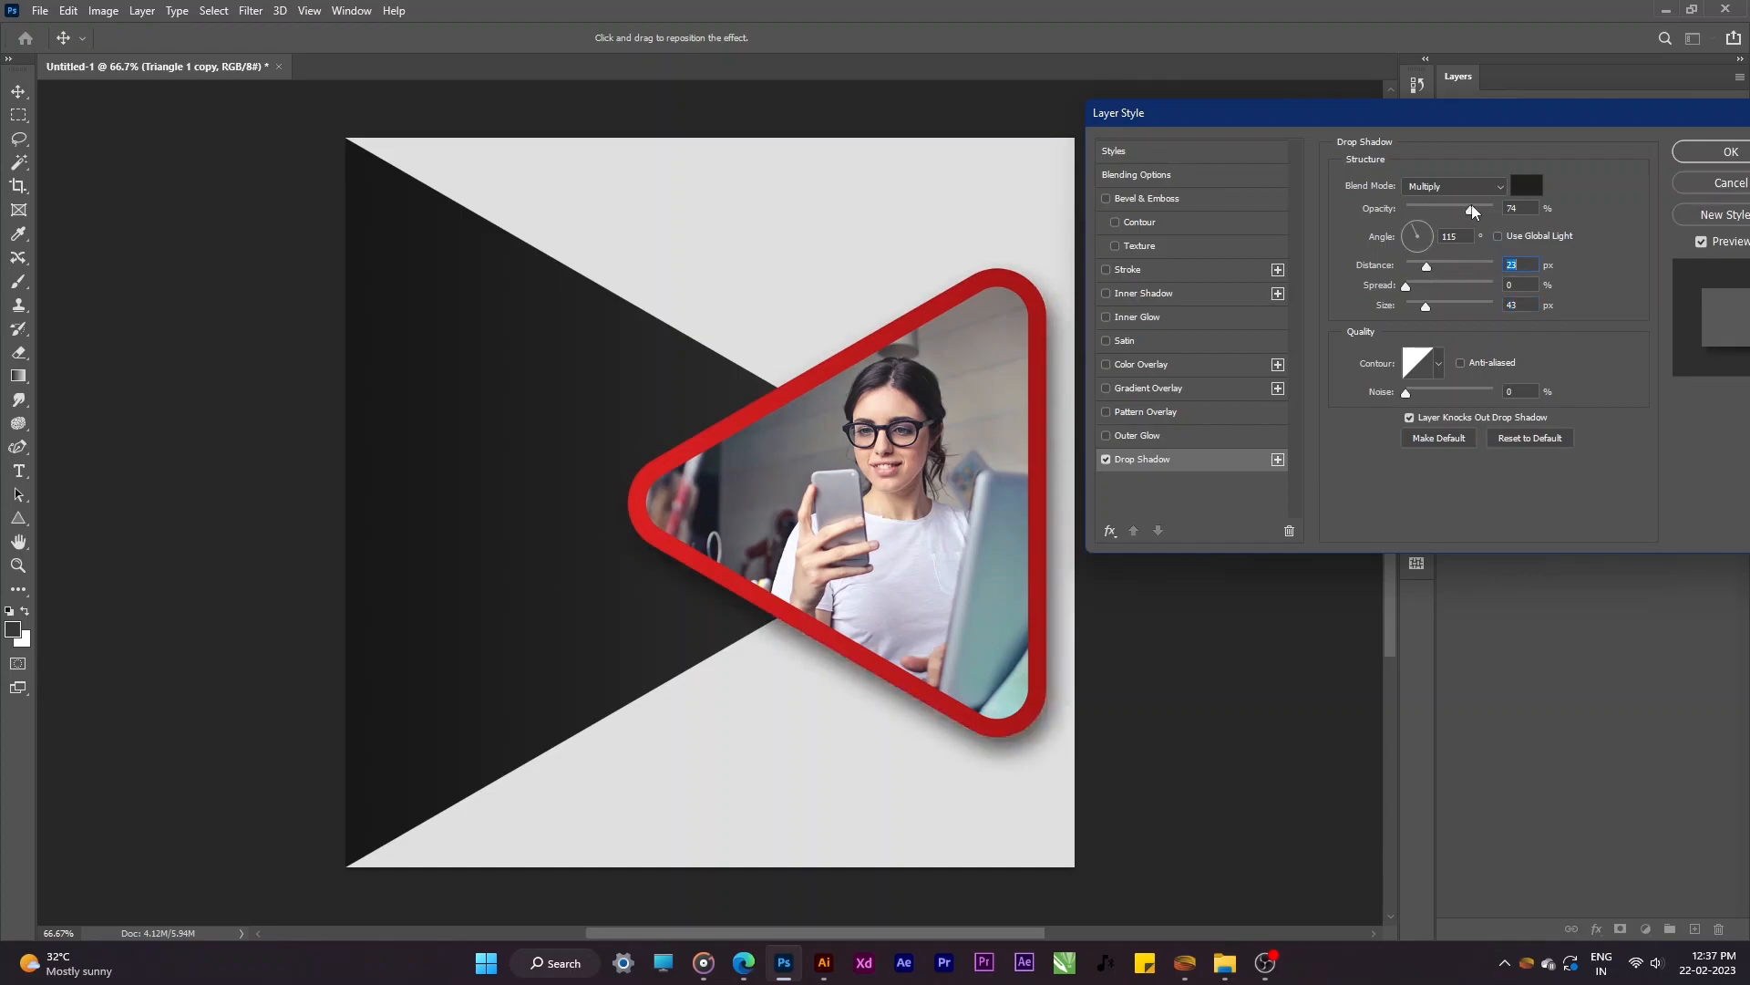
mouse_move(1414, 289)
mouse_down()
mouse_move(1387, 289)
mouse_move(1427, 308)
mouse_up()
drag(1437, 212, 1426, 212)
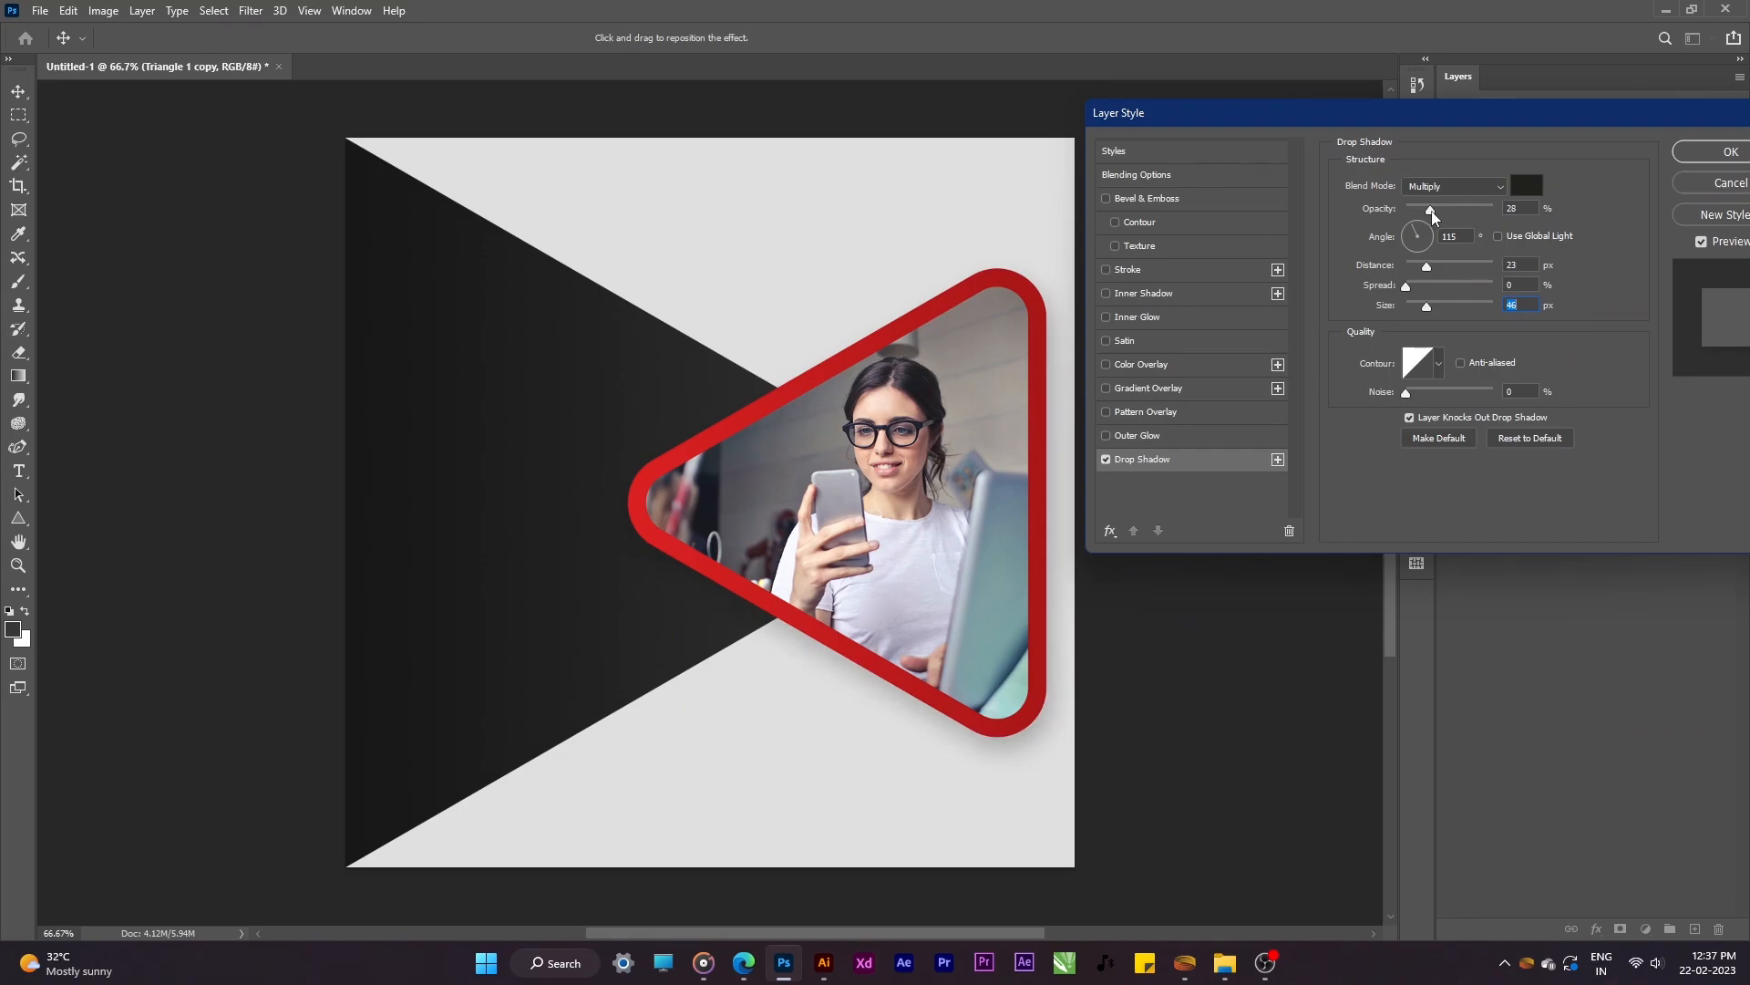
drag(1429, 211, 1432, 213)
click(1697, 152)
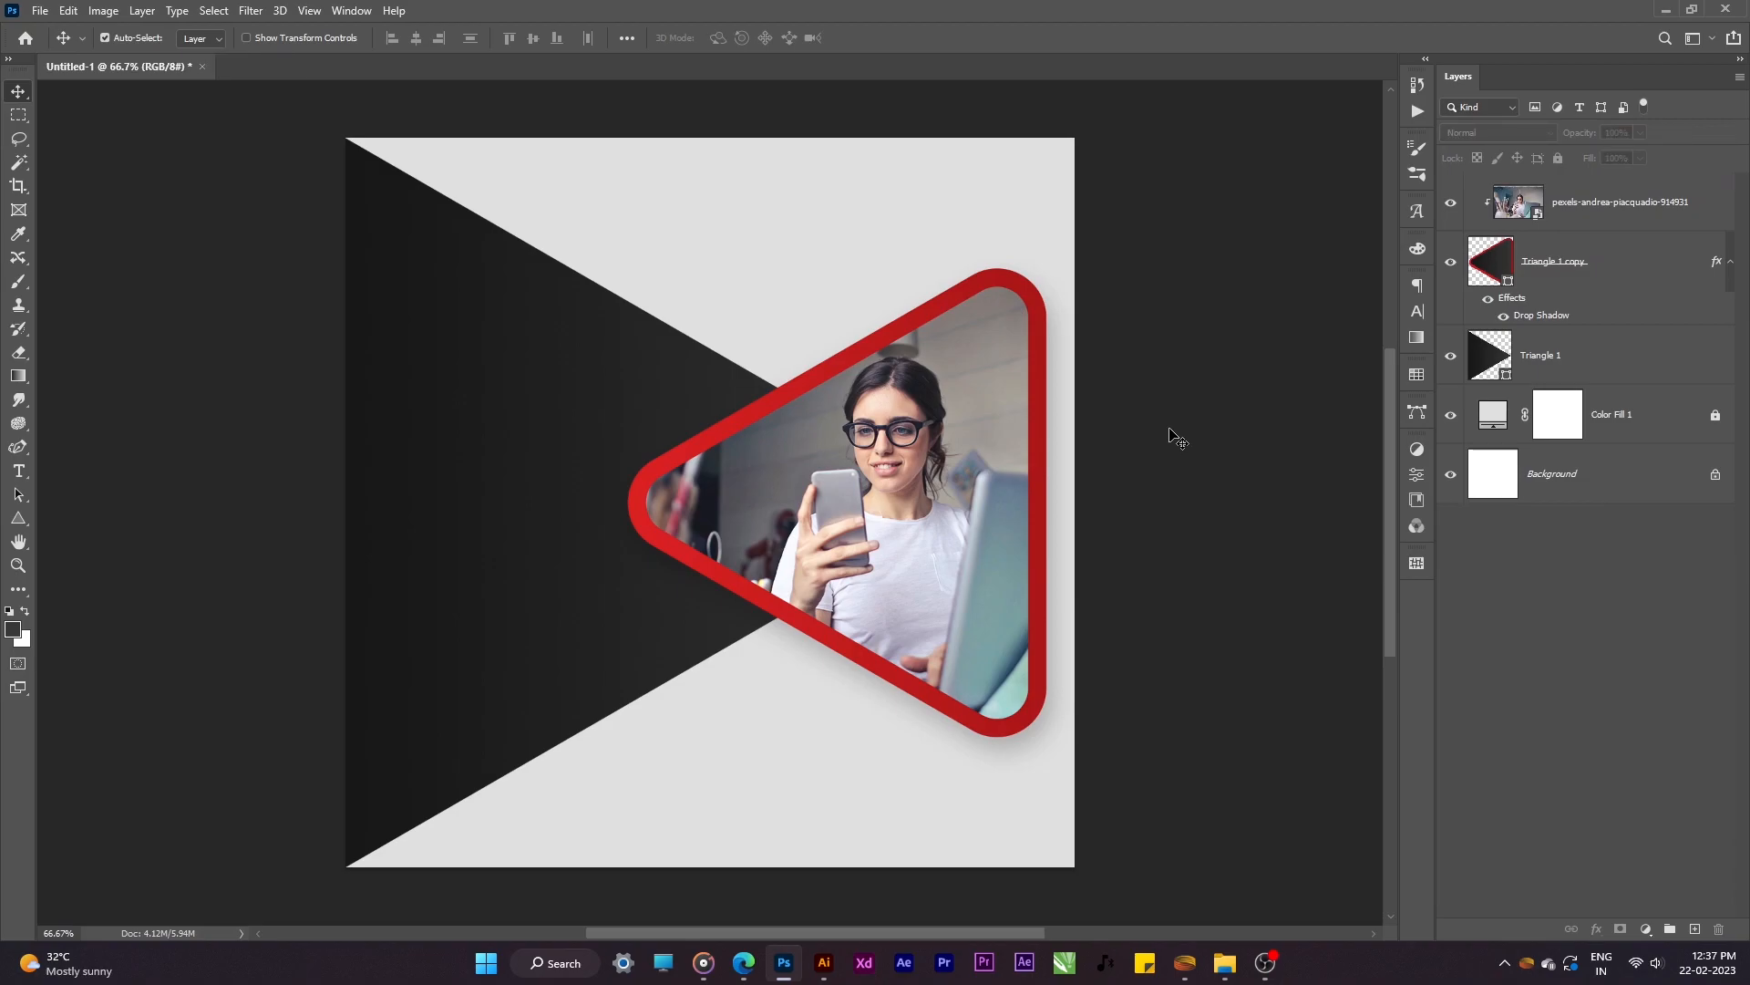
Step: Duplicate the rounded triangle layer as Triangle 1 copy 2 and clip the photo to this upper copy
drag(900, 547, 912, 548)
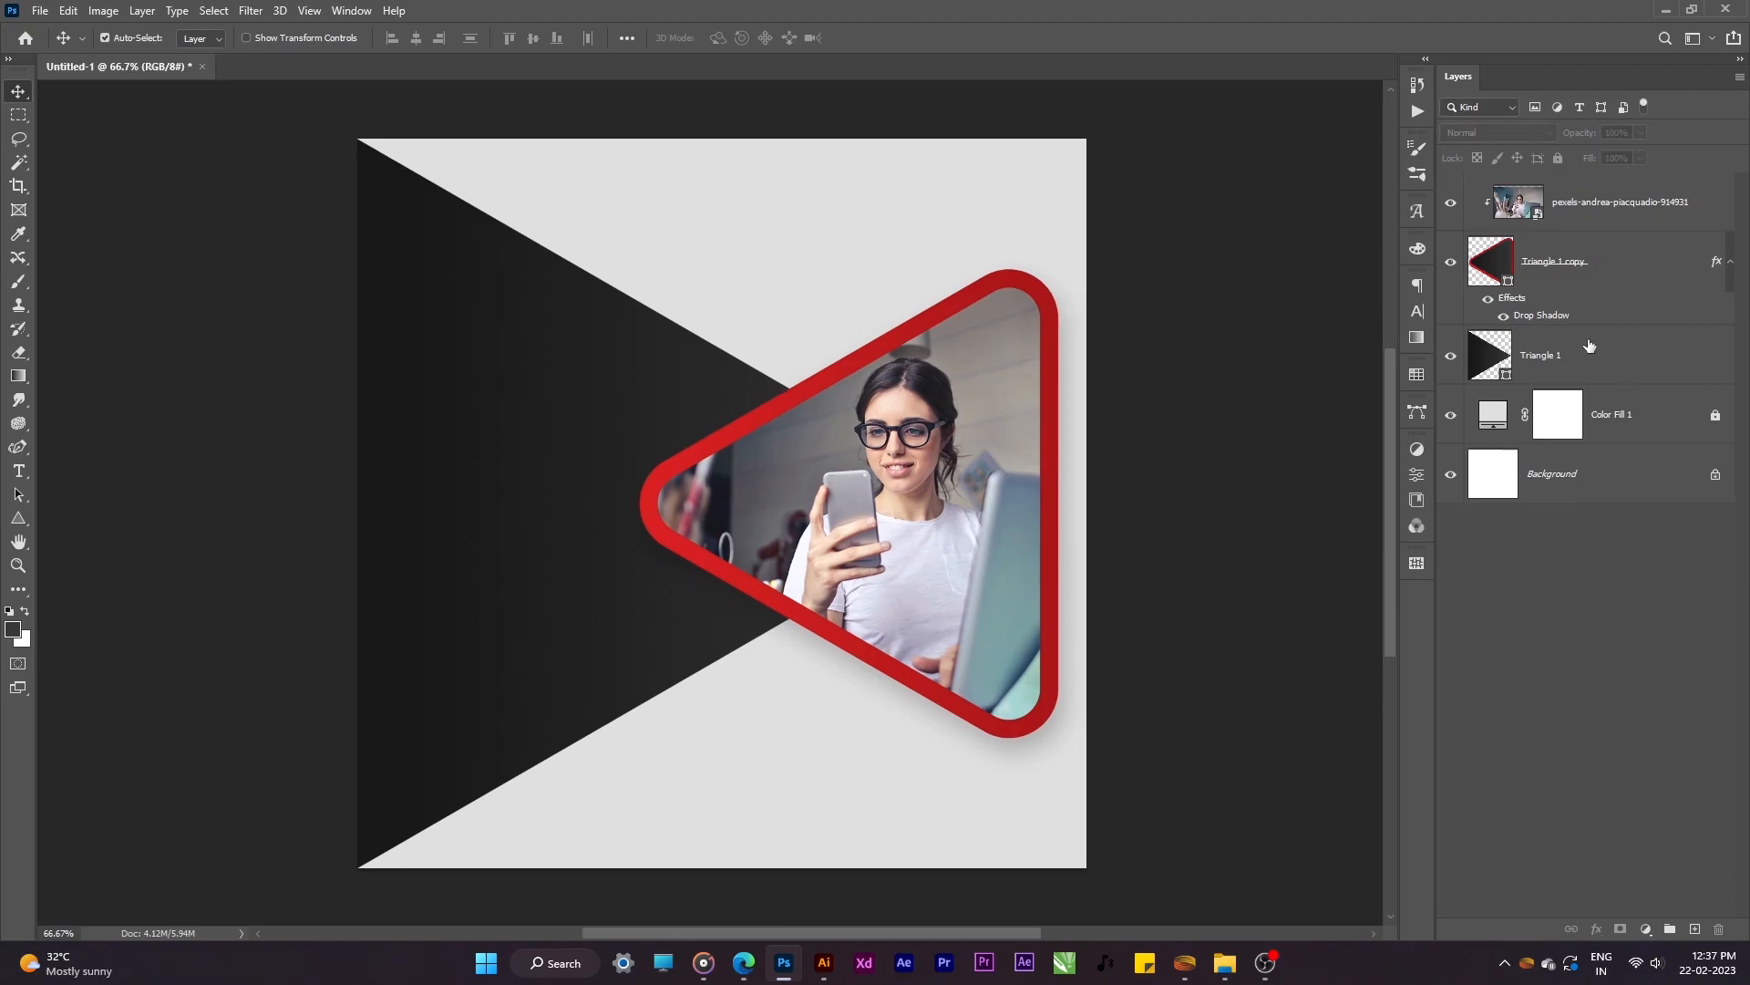
right_click(1606, 256)
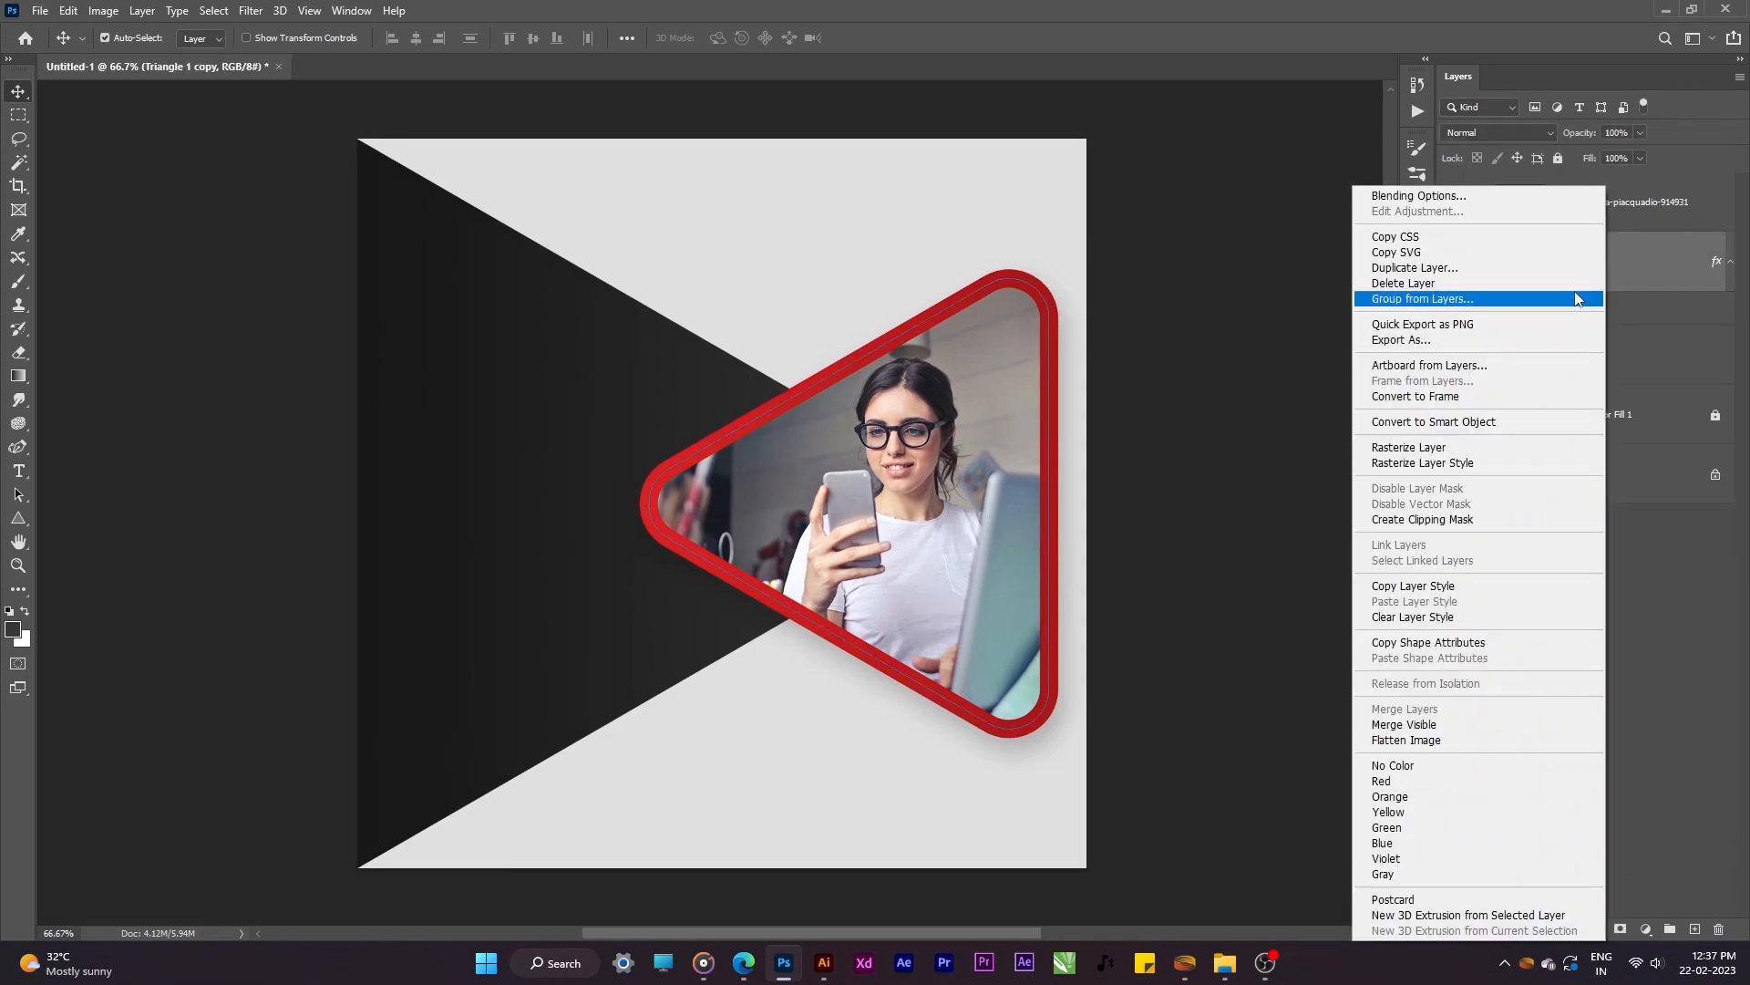
click(1557, 268)
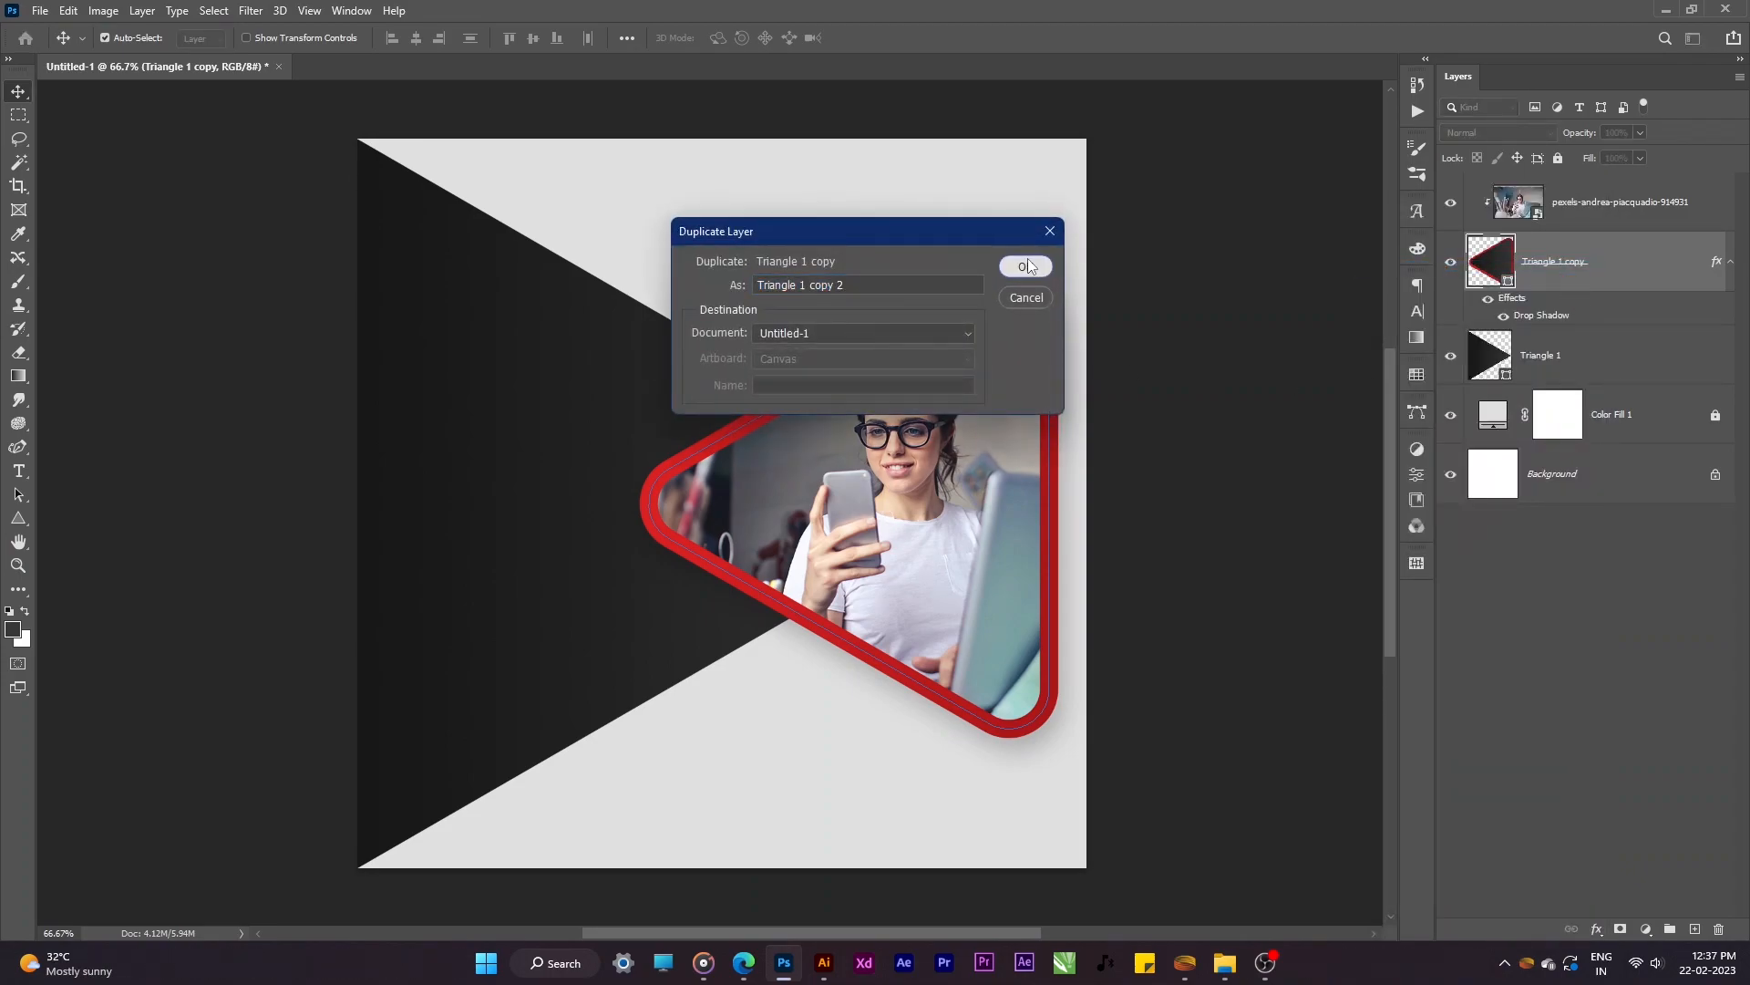
click(1024, 268)
click(1650, 374)
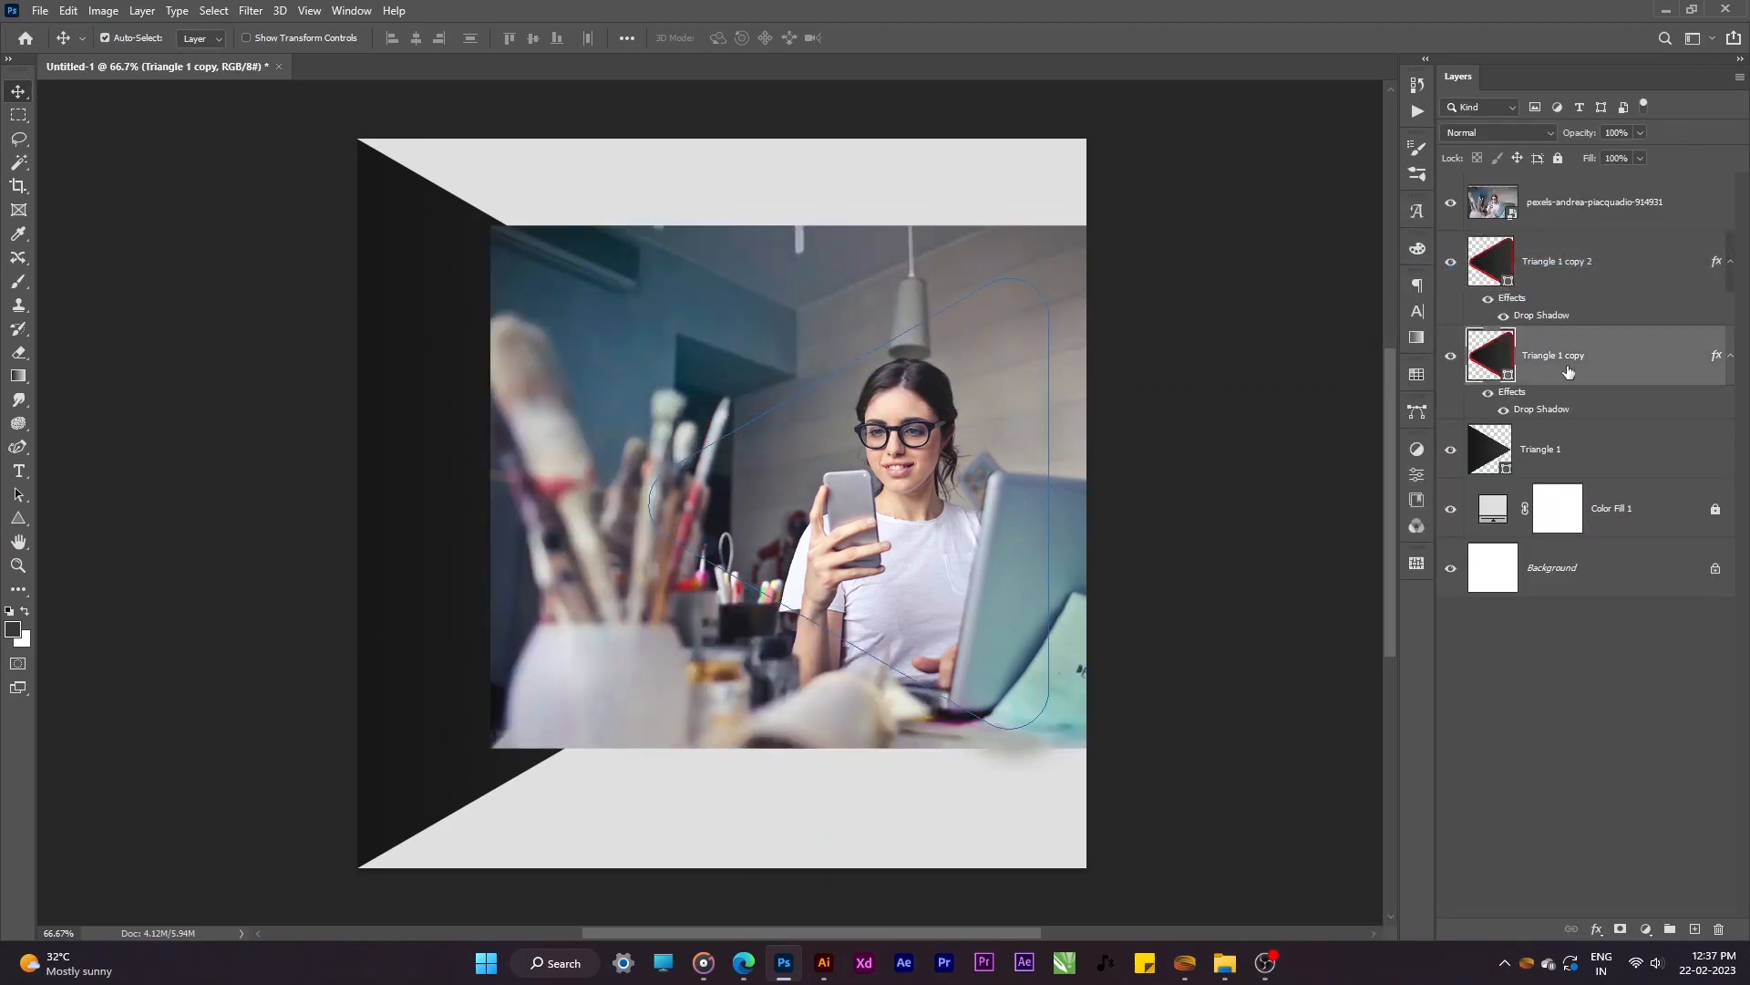
alt+click(1585, 231)
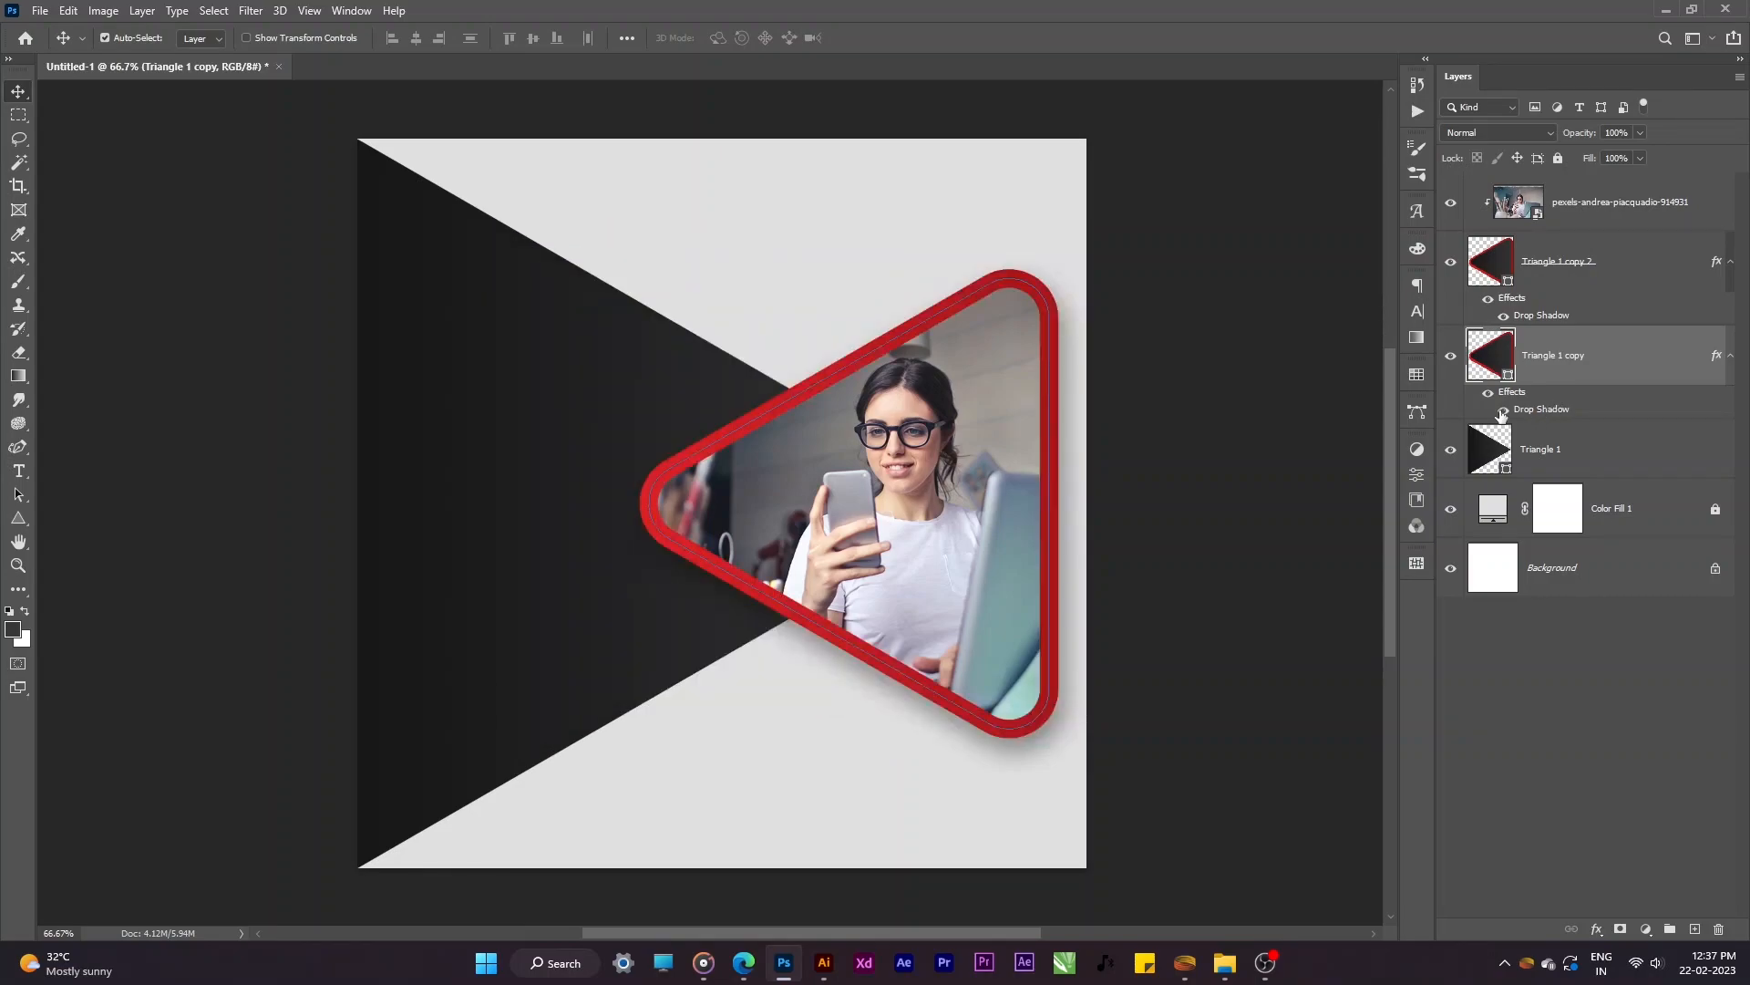
Step: Delete the drop shadow from the lower rounded triangle, Triangle 1 copy, and remove its stroke
drag(1555, 409, 1718, 928)
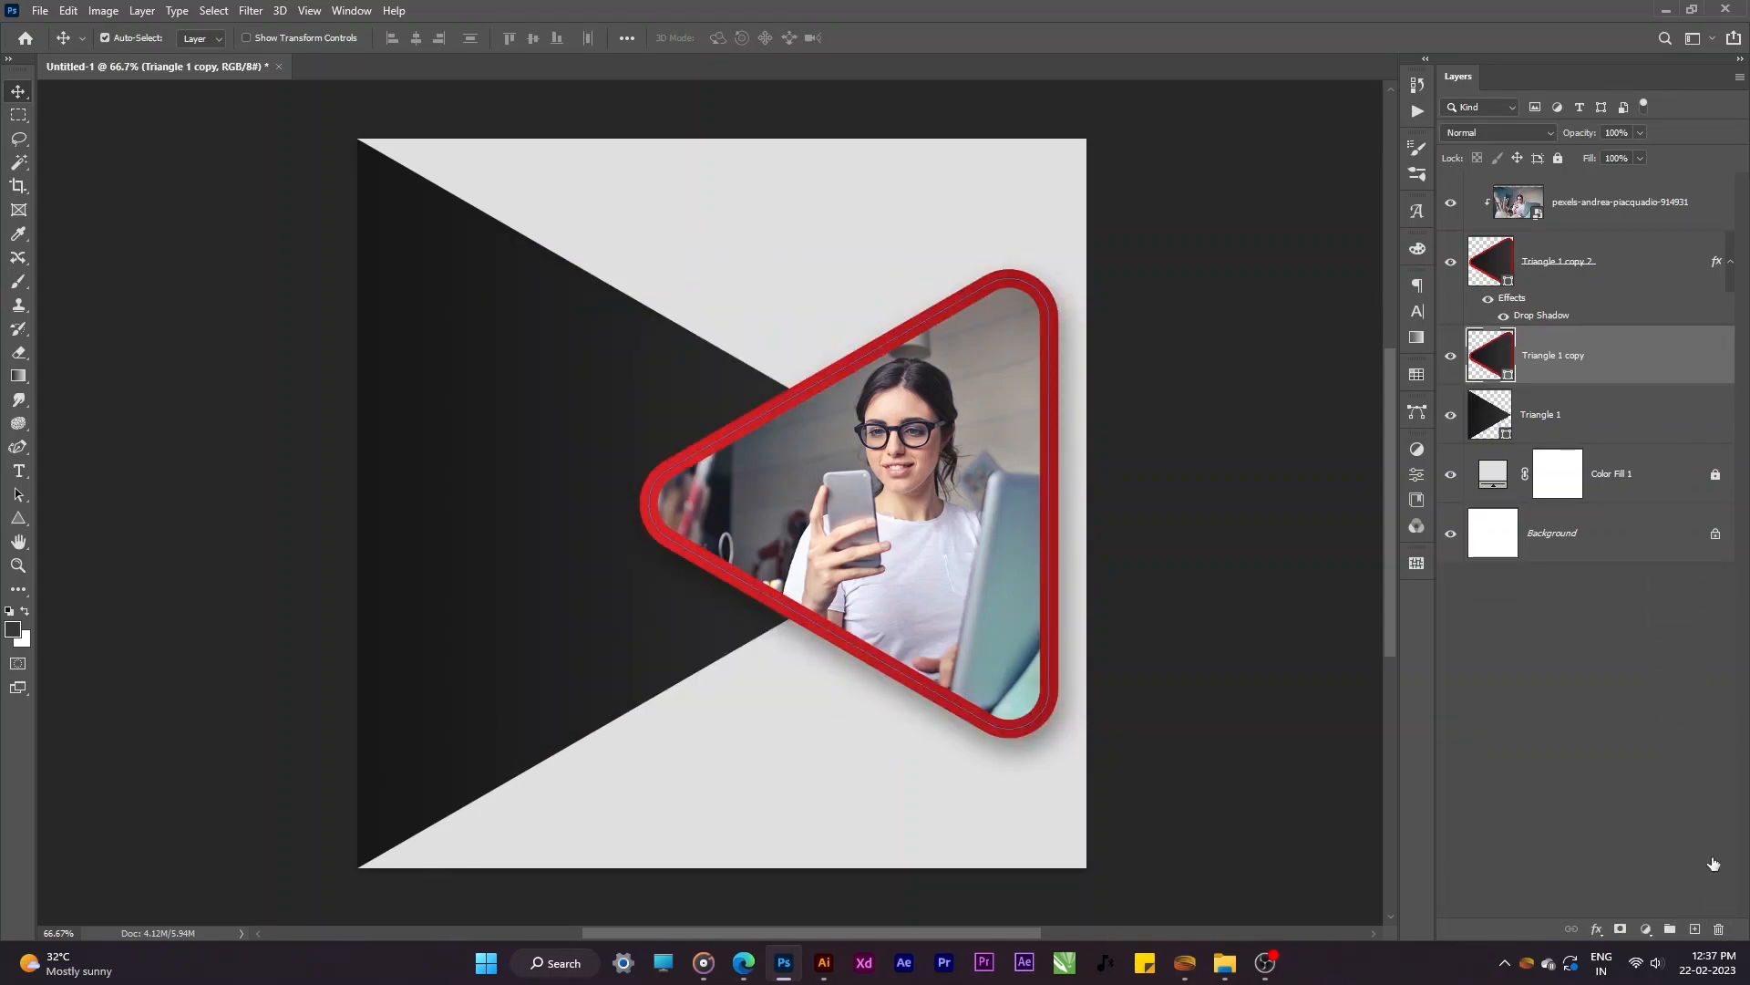
key(a)
click(275, 39)
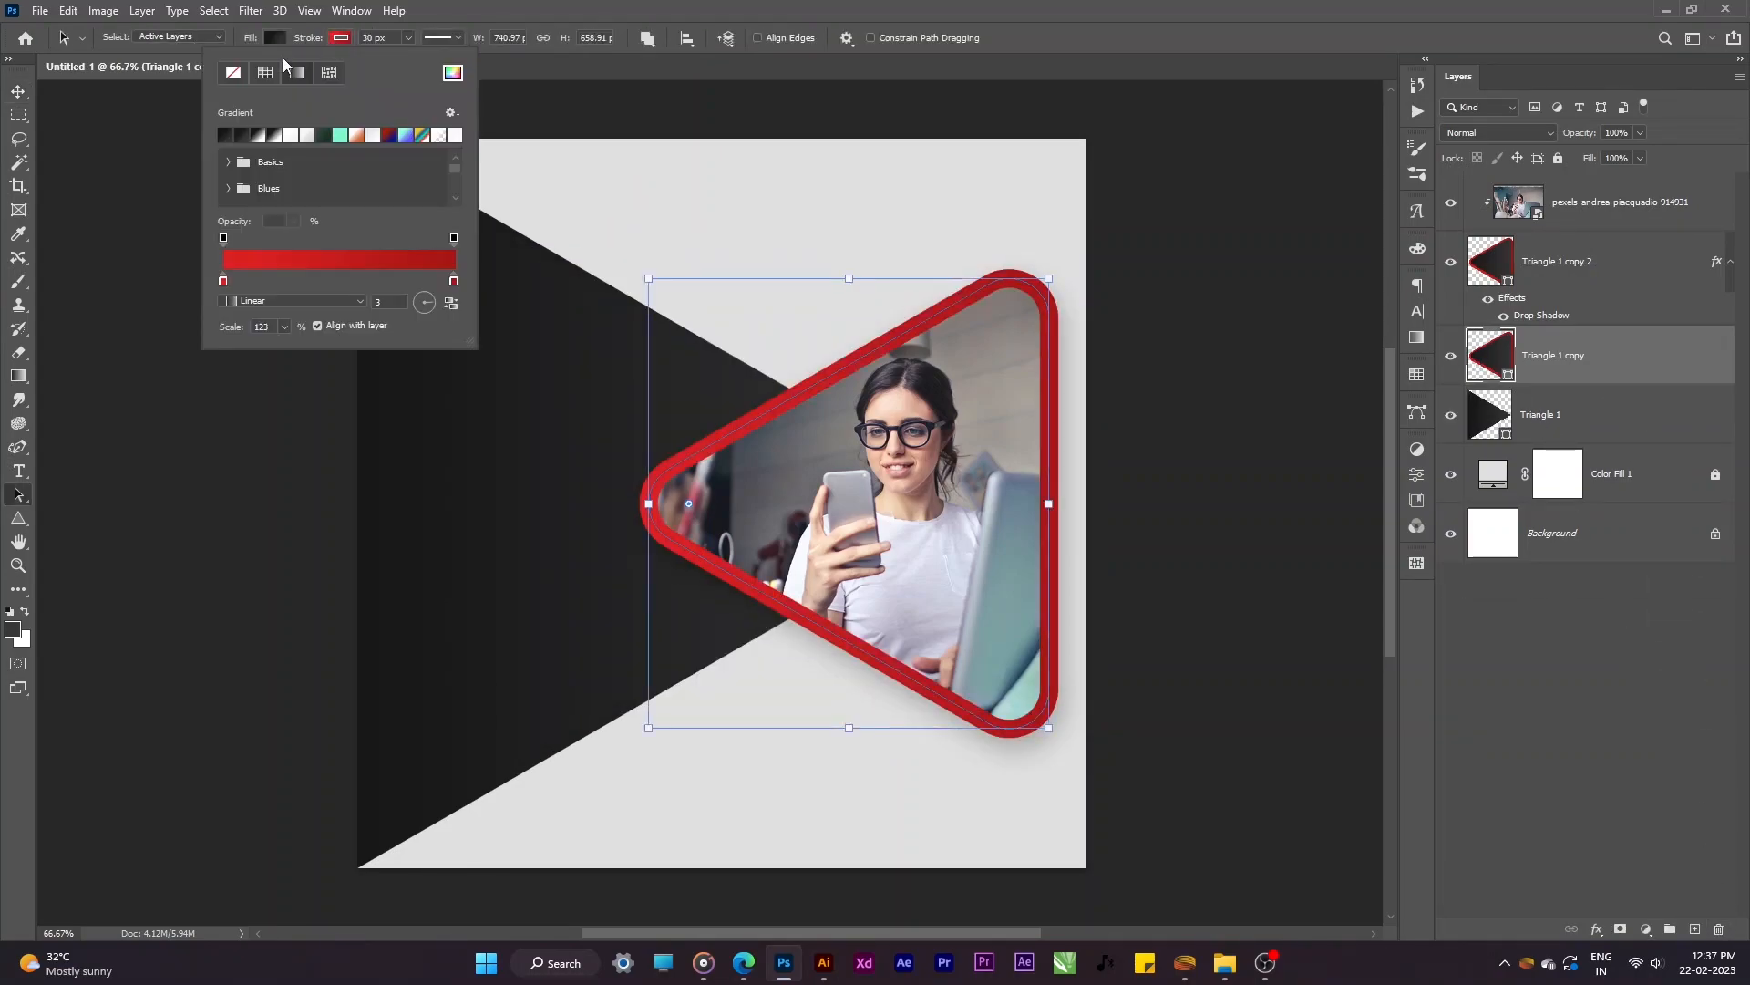
click(234, 73)
Step: Replace the lower rounded triangle's gradient fill with the solid color f2f2f2
click(273, 37)
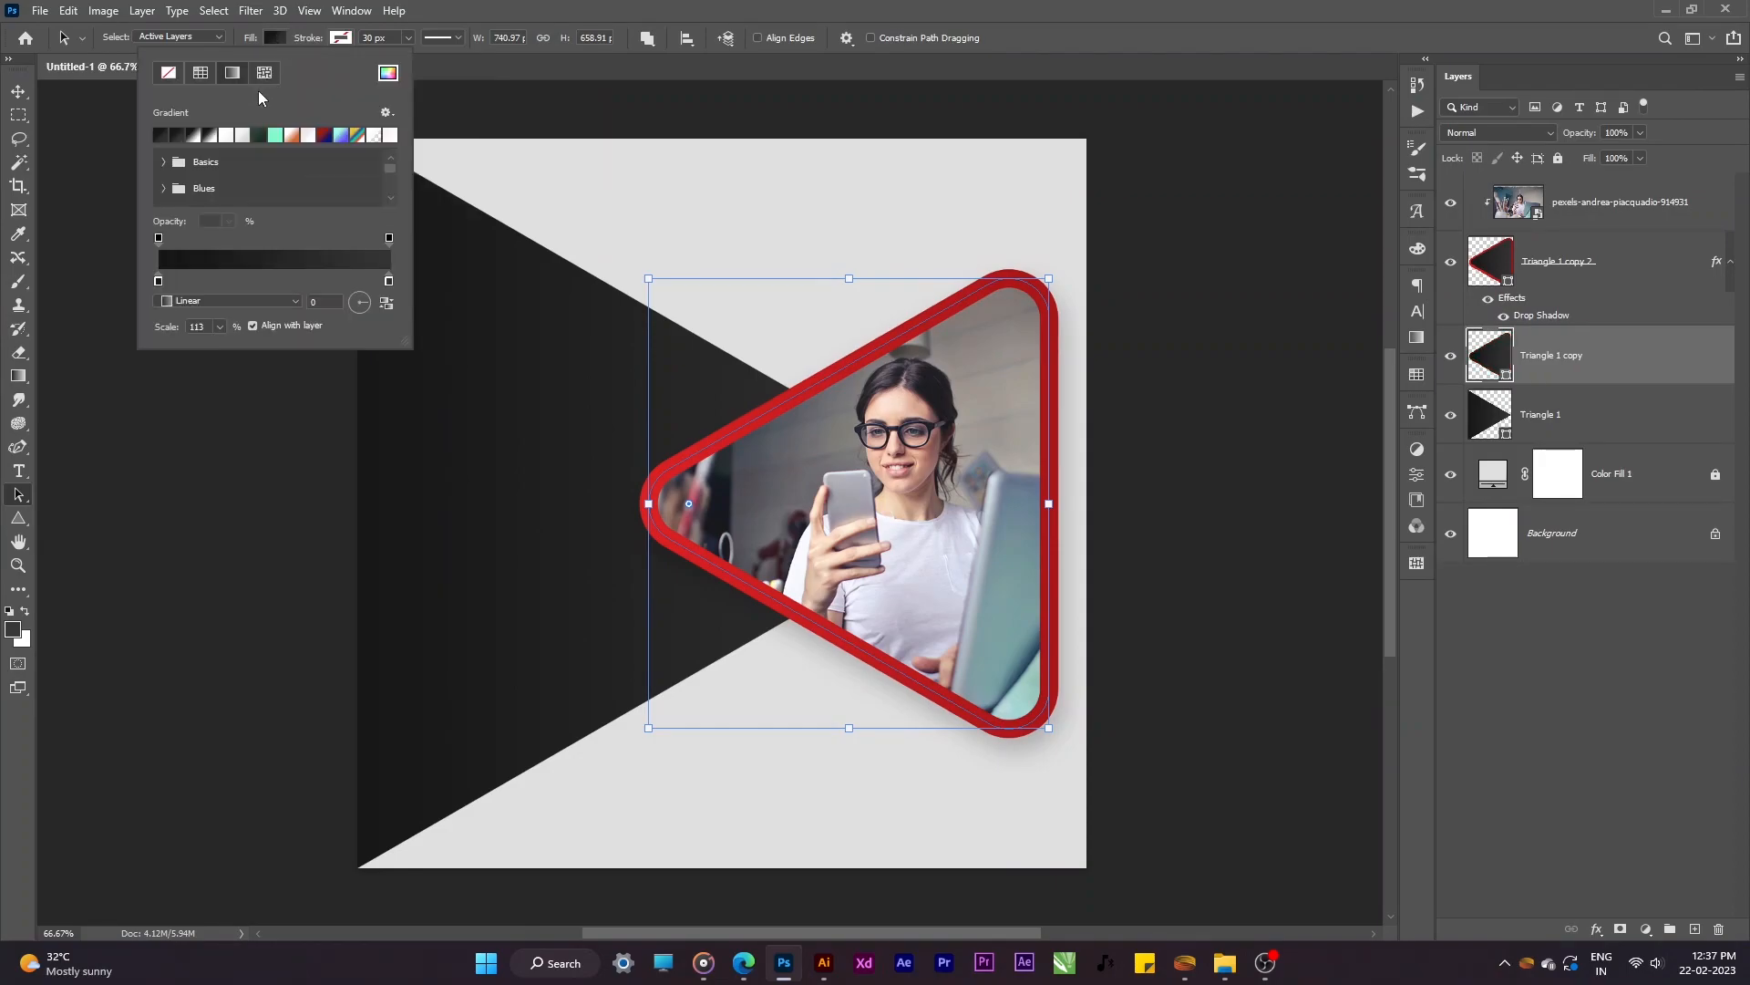
click(205, 75)
click(275, 134)
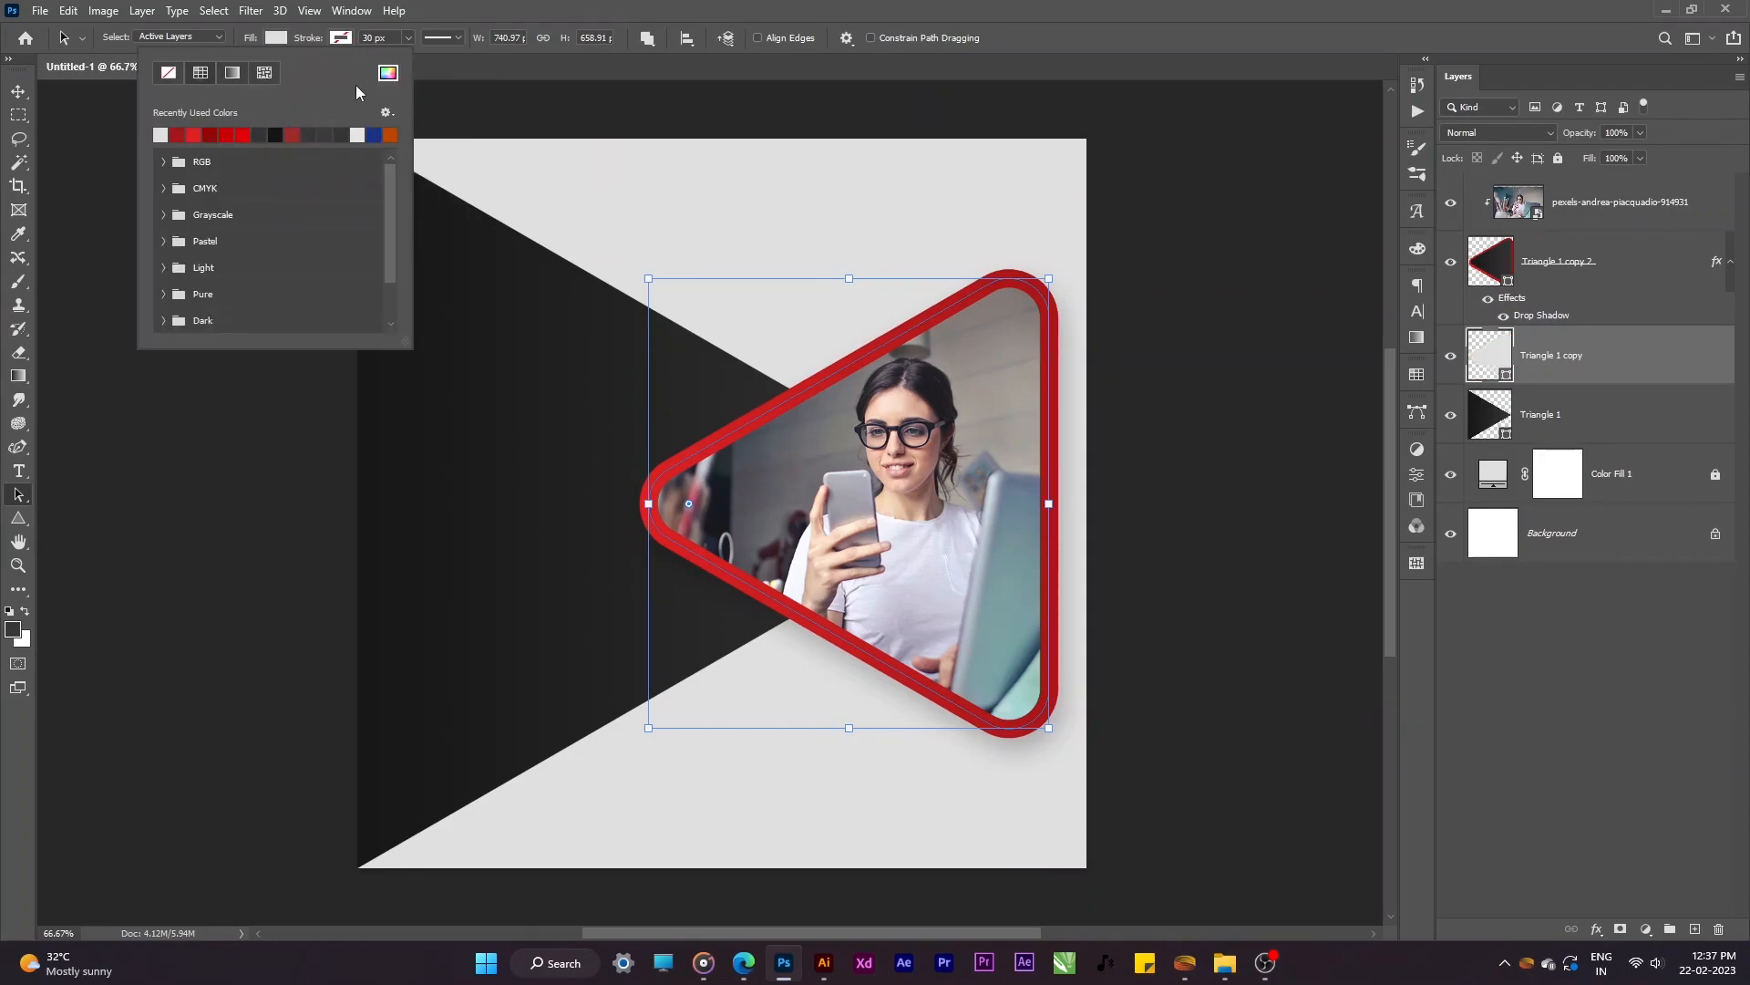
click(387, 73)
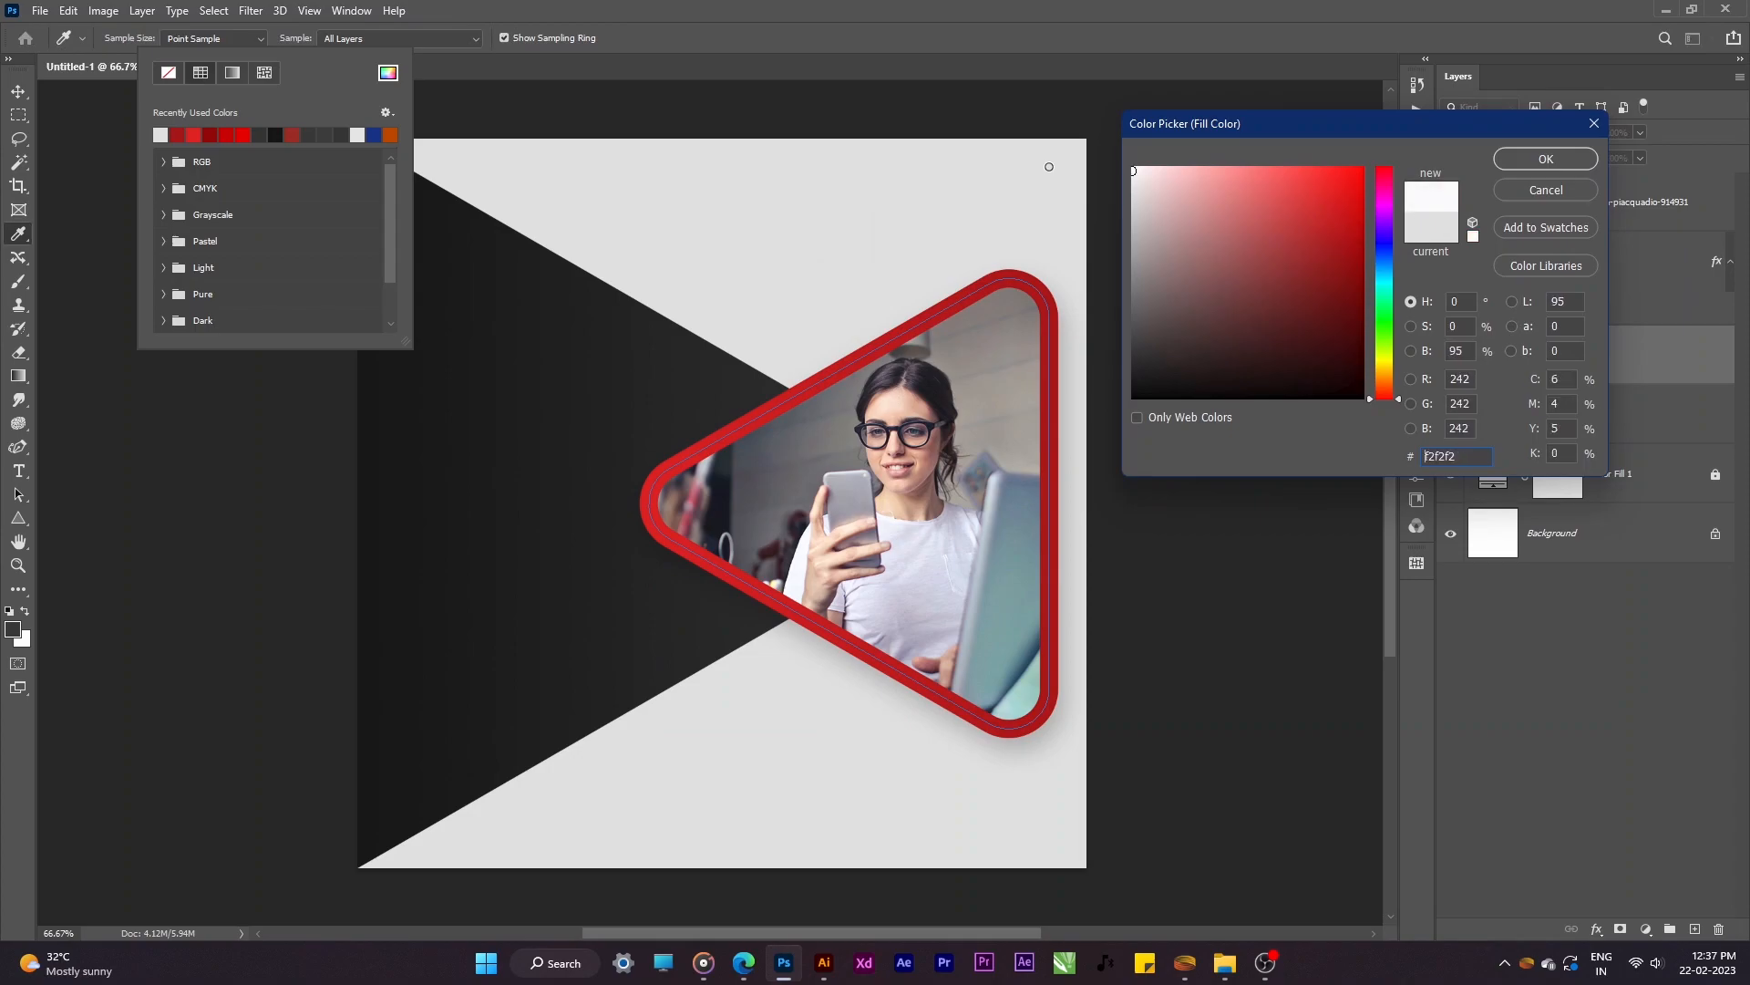
click(1560, 161)
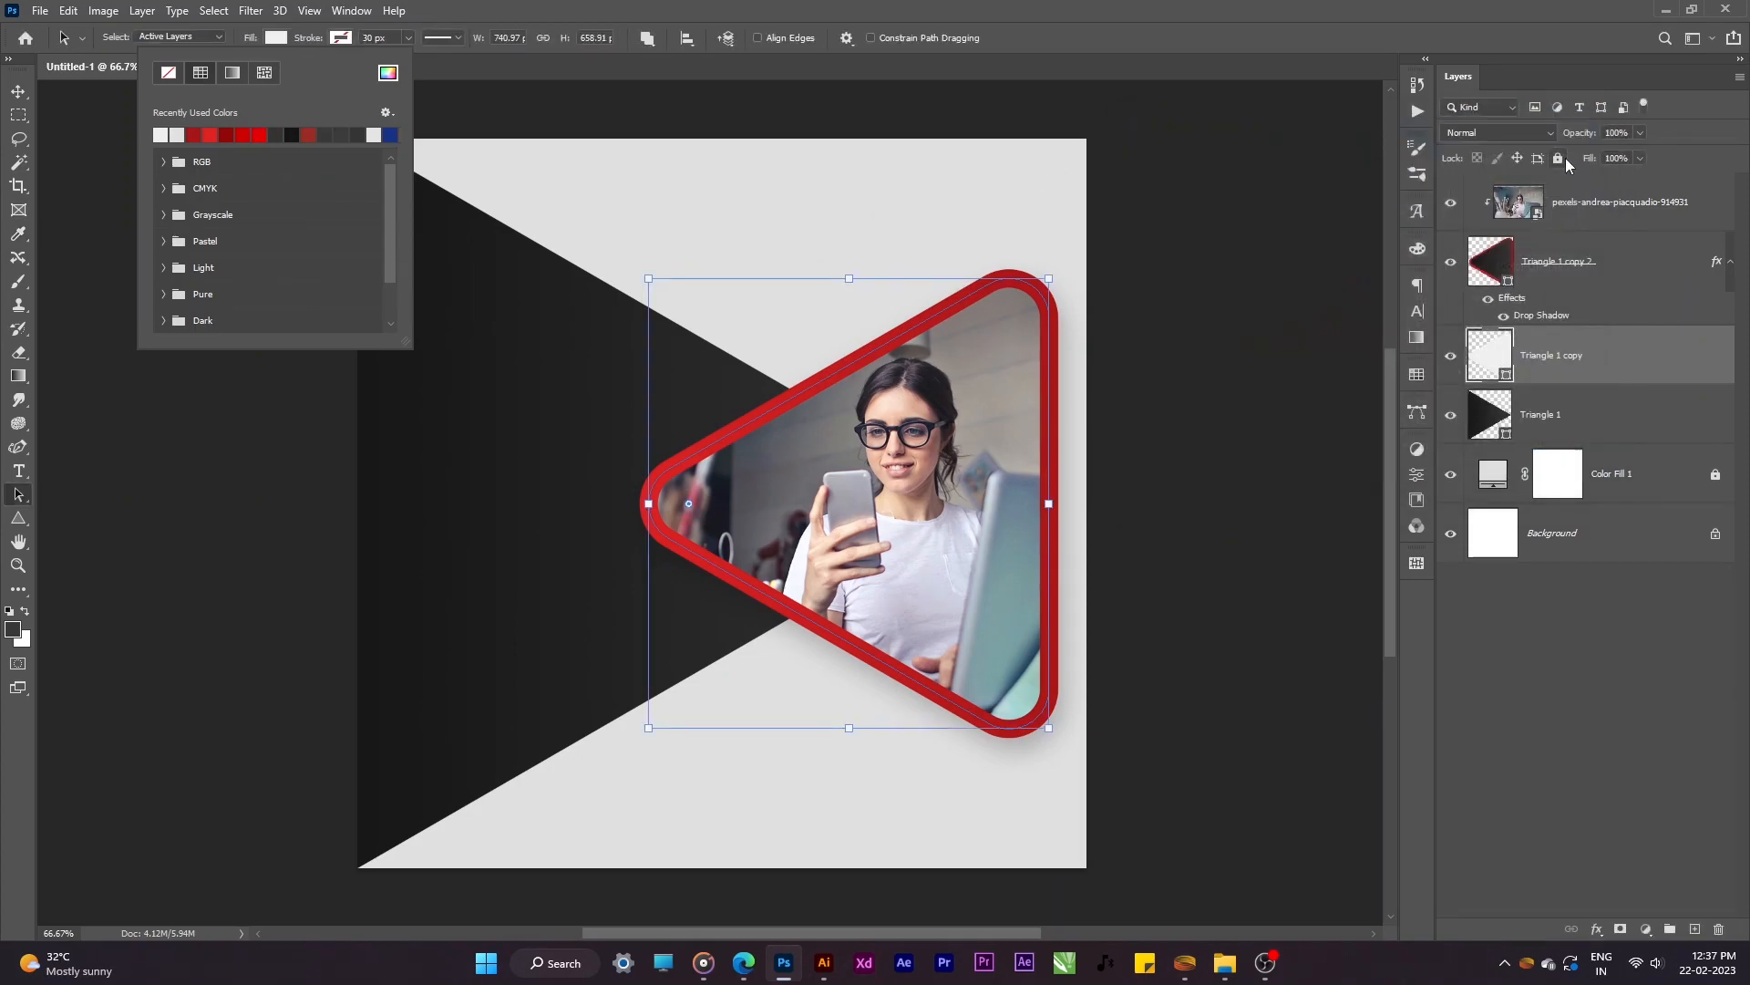
key(Escape)
Step: Enlarge the light rounded triangle to about 937 × 829 px, extending it past the canvas's right edge
key(ctrl+t)
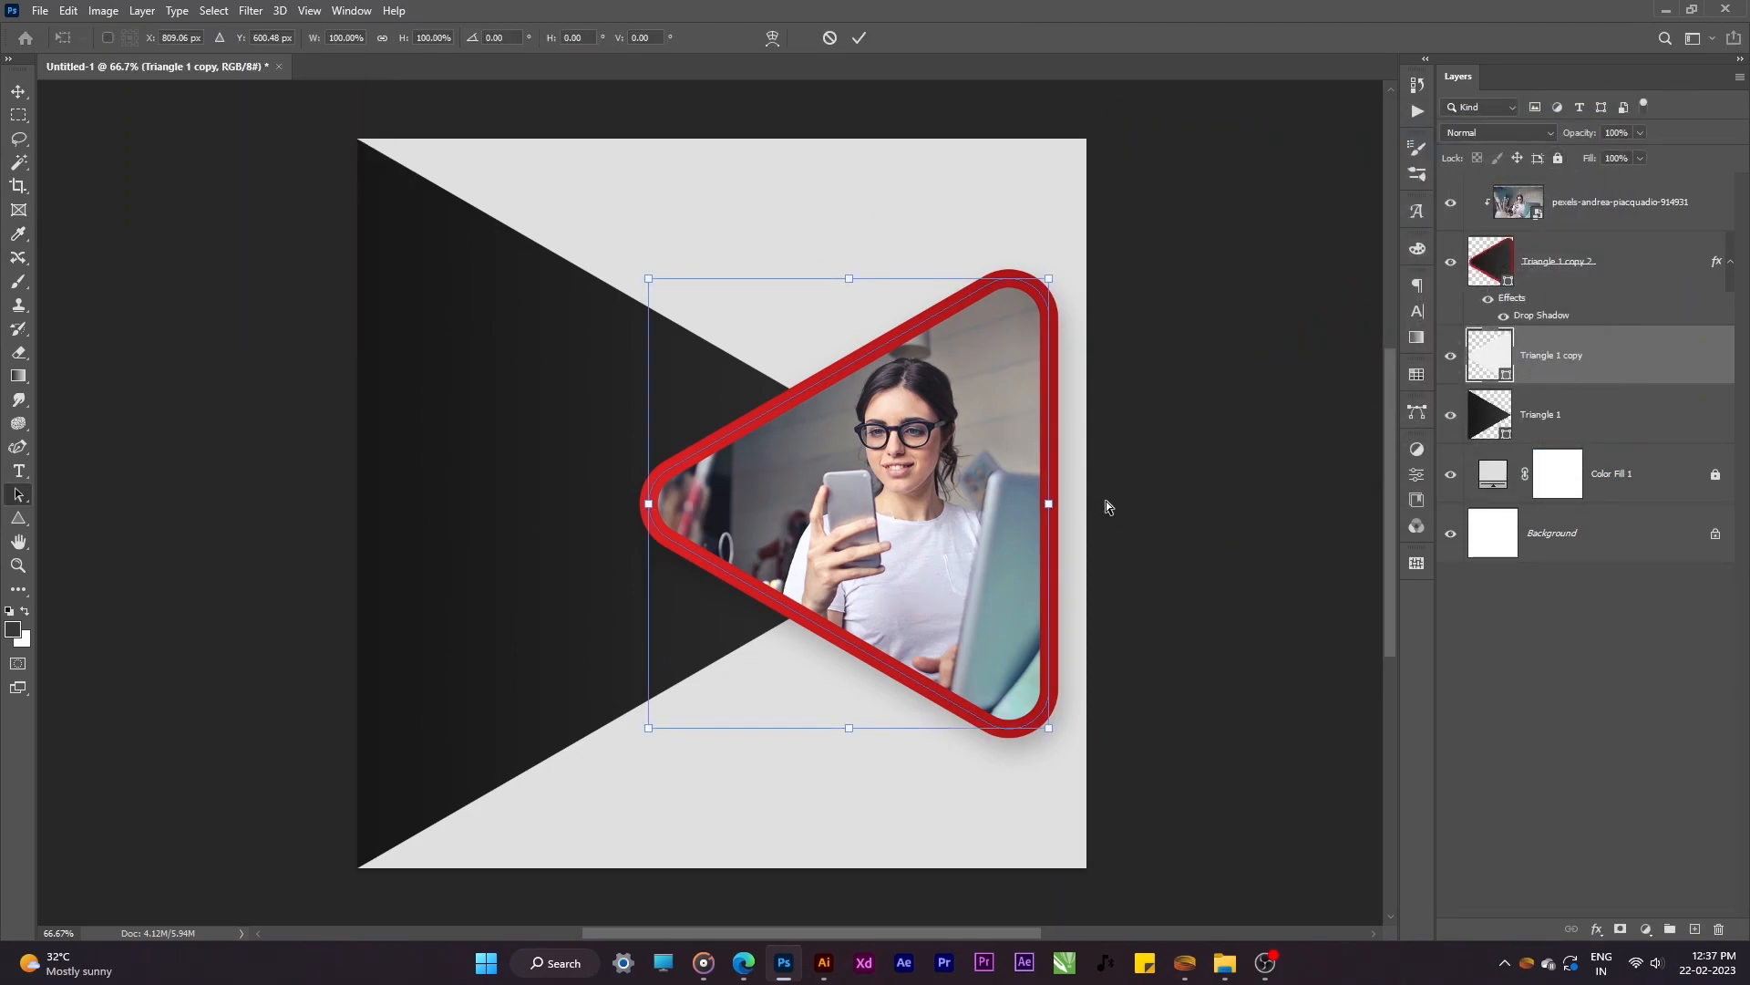
drag(1068, 508, 1141, 507)
key(Return)
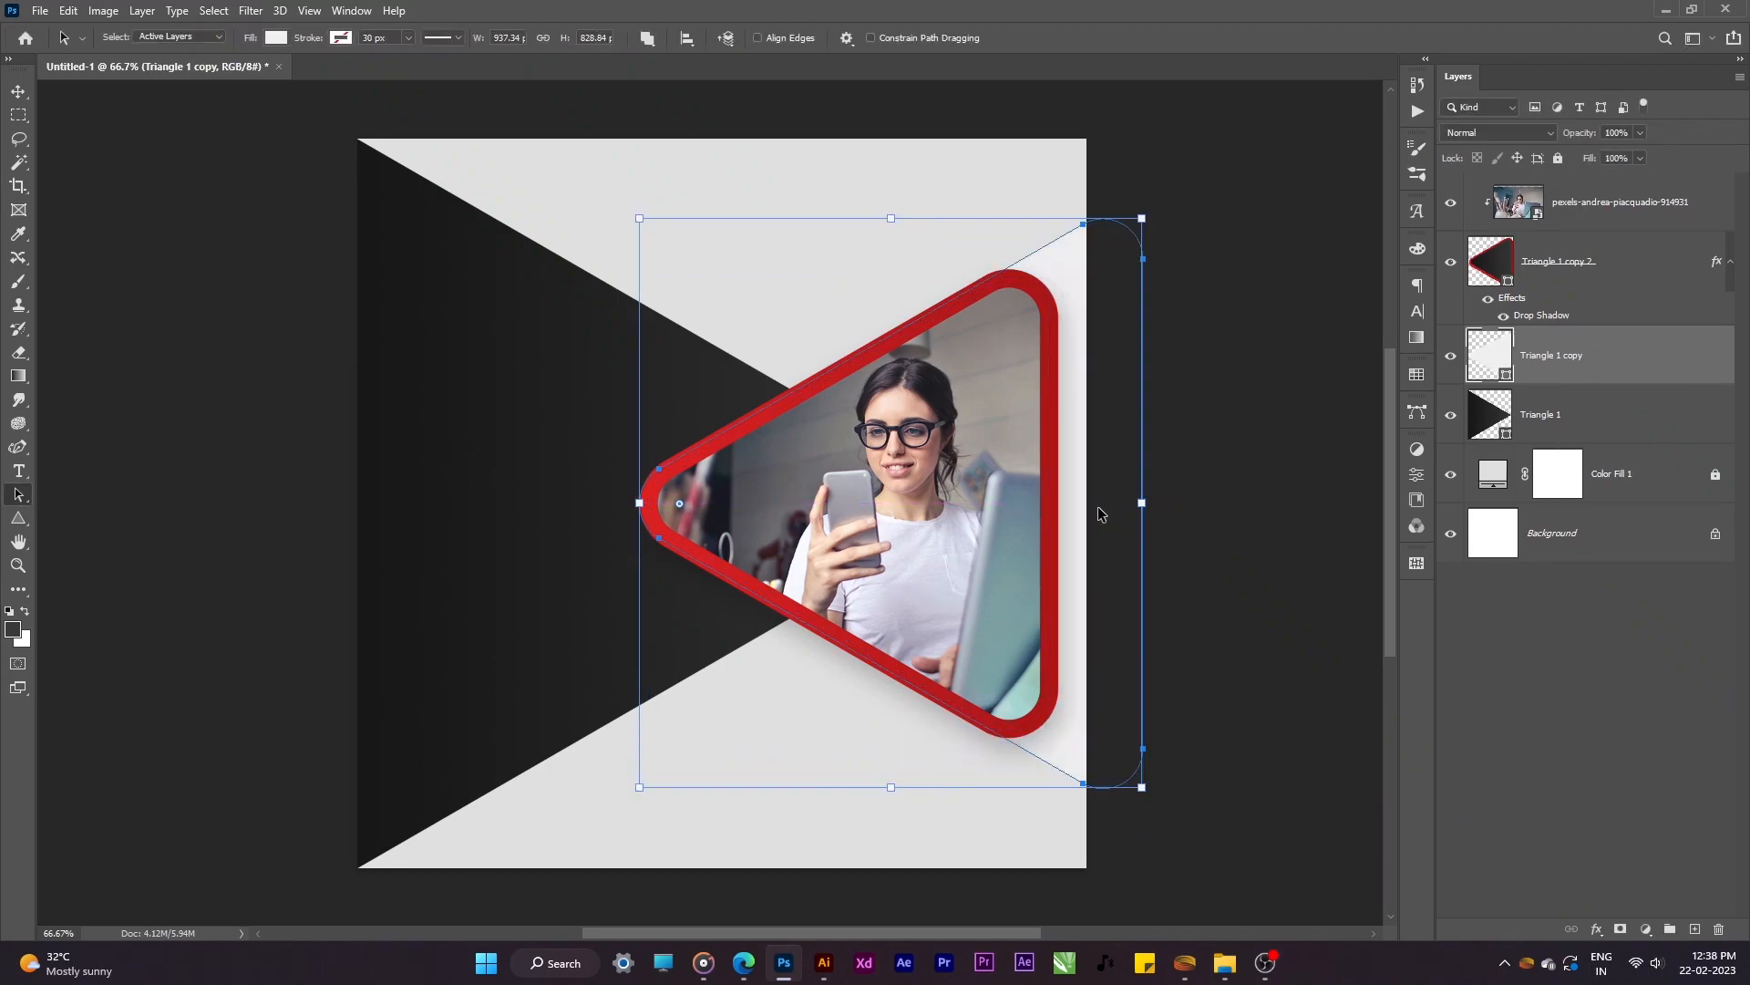
Step: Shift the light rounded triangle slightly and center it vertically on the canvas
click(1273, 476)
key(v)
drag(1085, 272, 1075, 257)
key(ctrl+a)
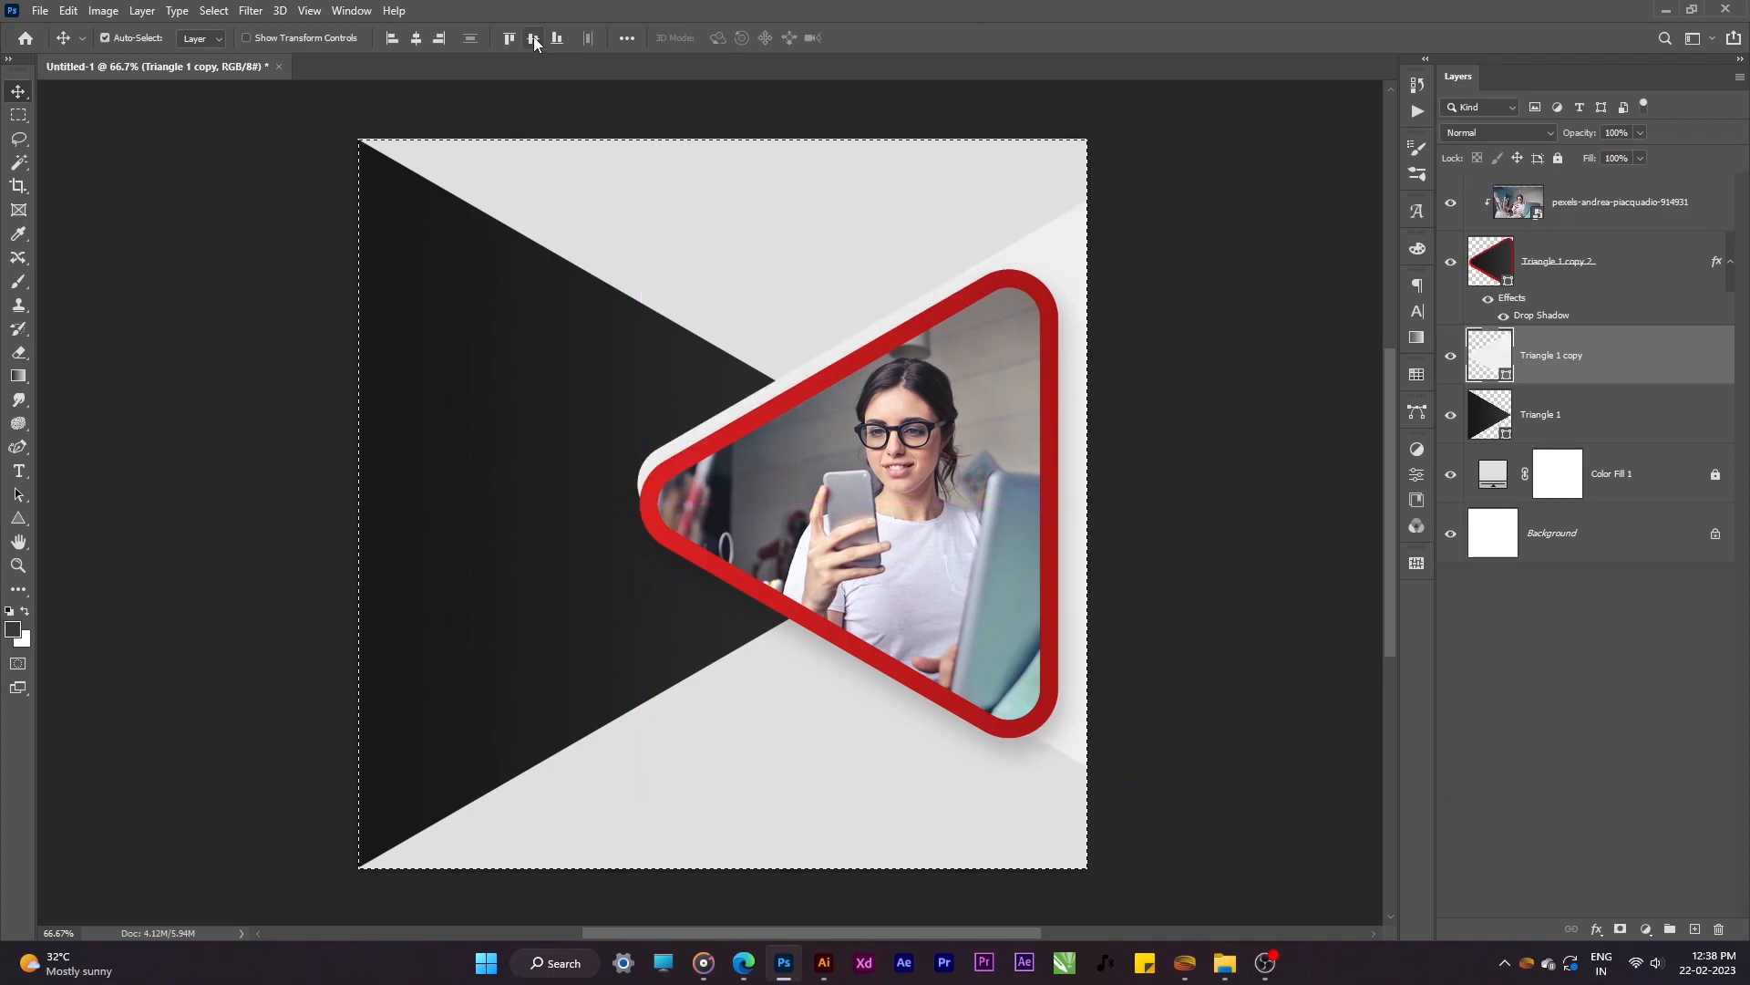
click(531, 38)
key(ctrl+d)
Step: Move the light rounded triangle below the Triangle 1 layer and enlarge it slightly toward the left
drag(1655, 386, 1655, 436)
key(ctrl+t)
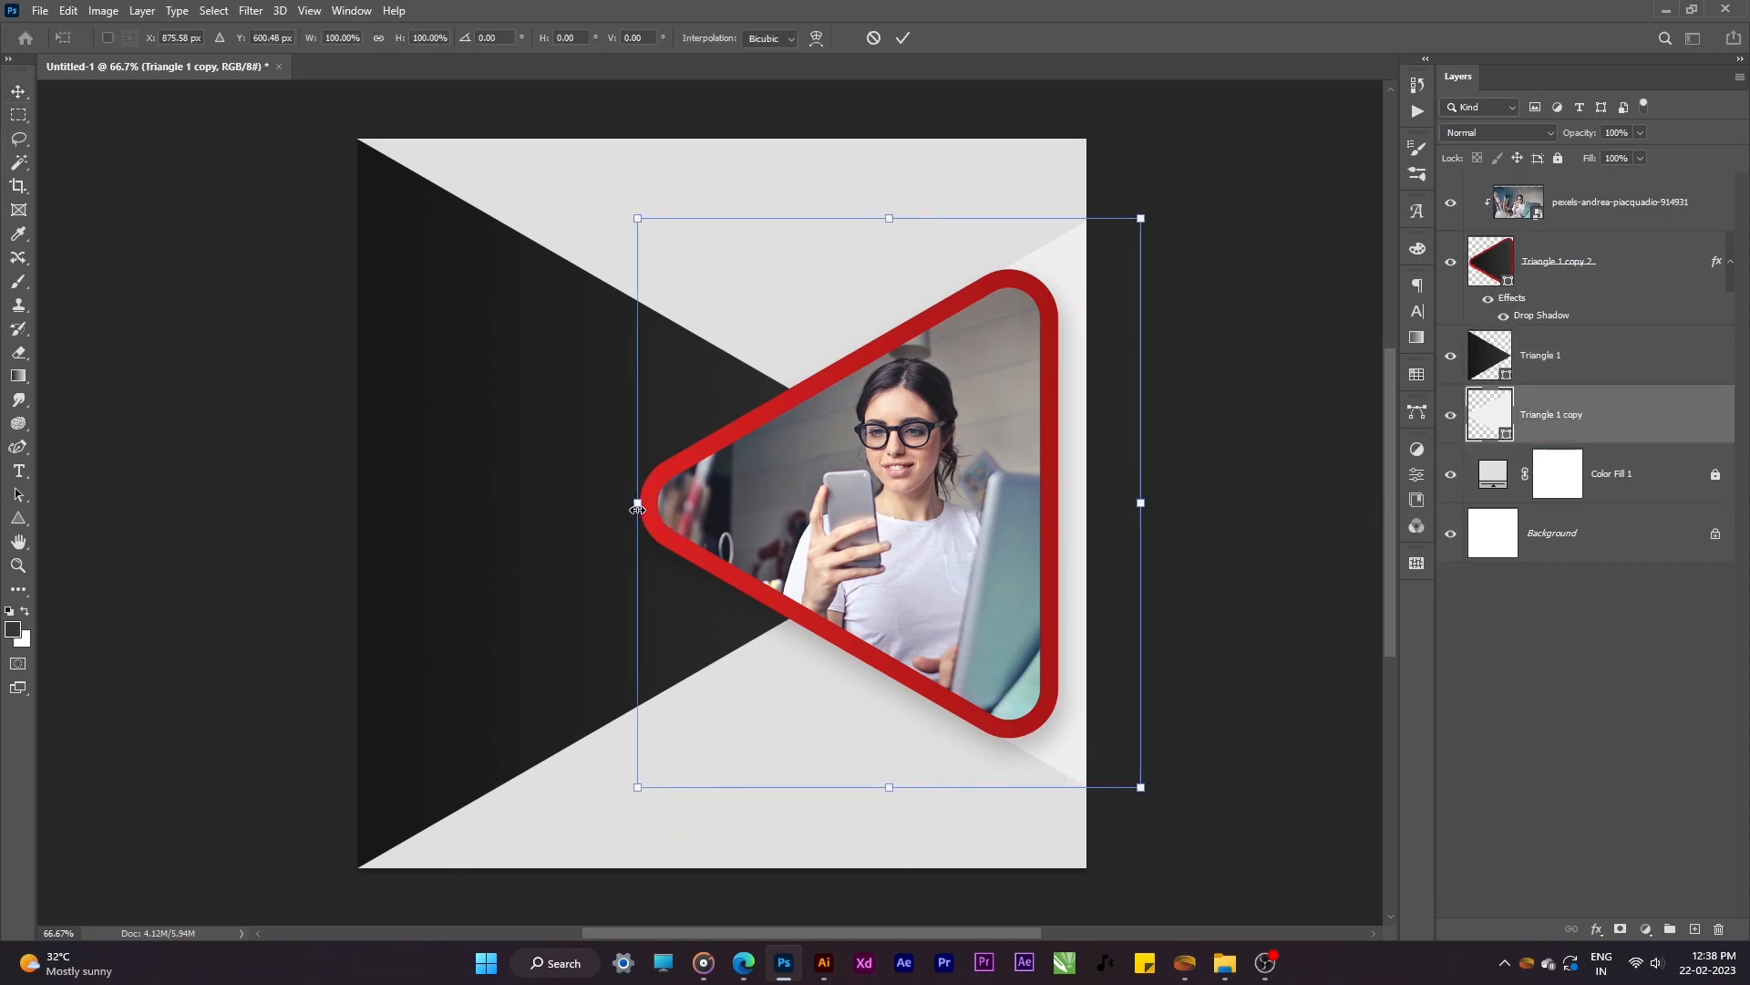
mouse_move(637, 509)
mouse_down()
mouse_move(604, 508)
mouse_move(618, 510)
mouse_up()
key(Return)
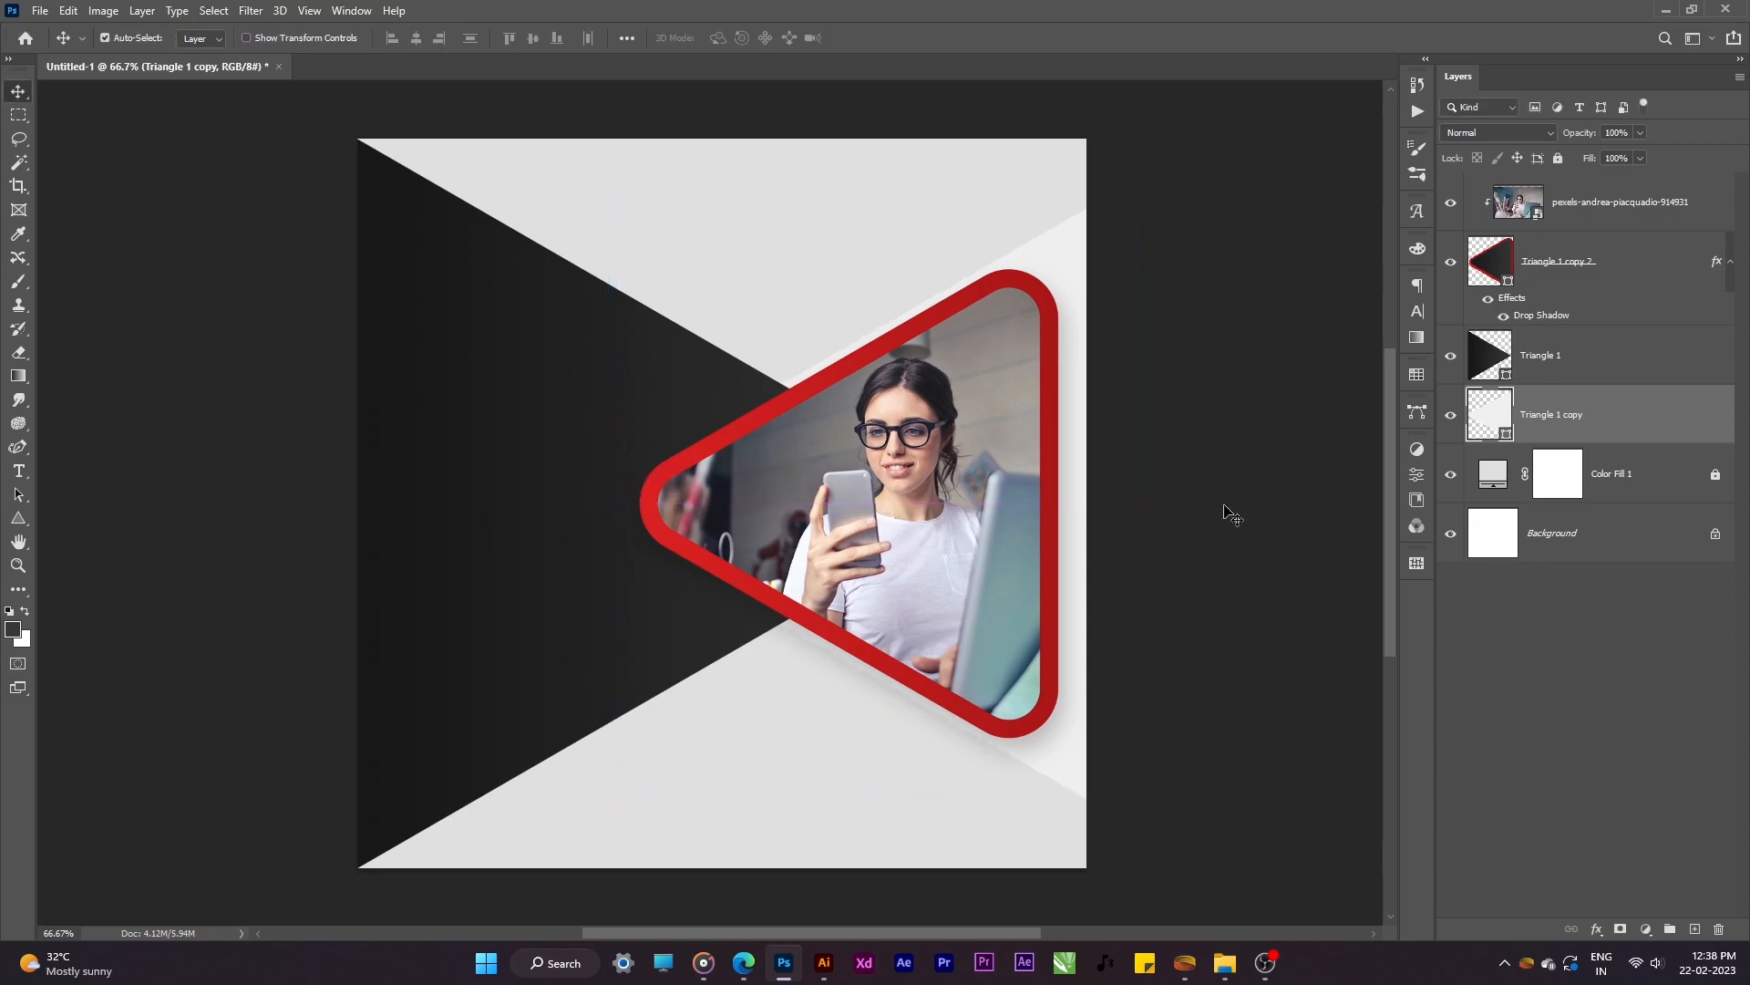
Step: Change the light rounded triangle's fill color to d3d3d3
double_click(1503, 415)
click(1071, 201)
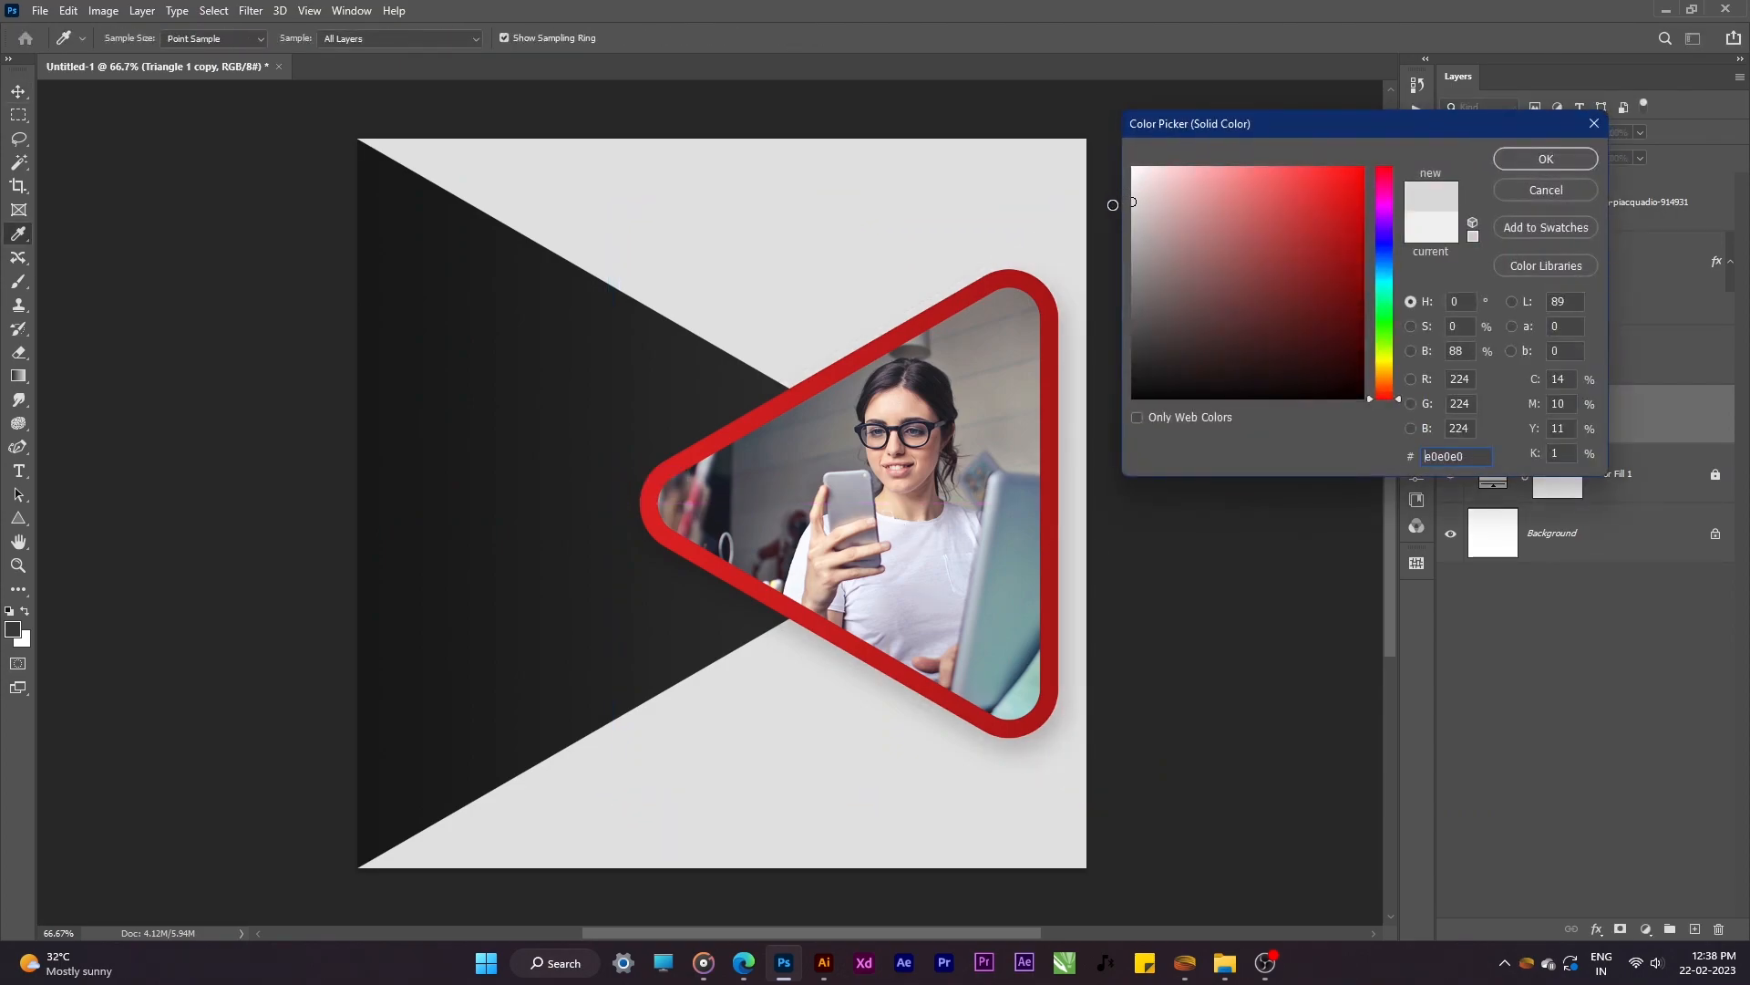
drag(1112, 205, 1110, 206)
click(921, 182)
click(1125, 207)
drag(1120, 212, 1118, 204)
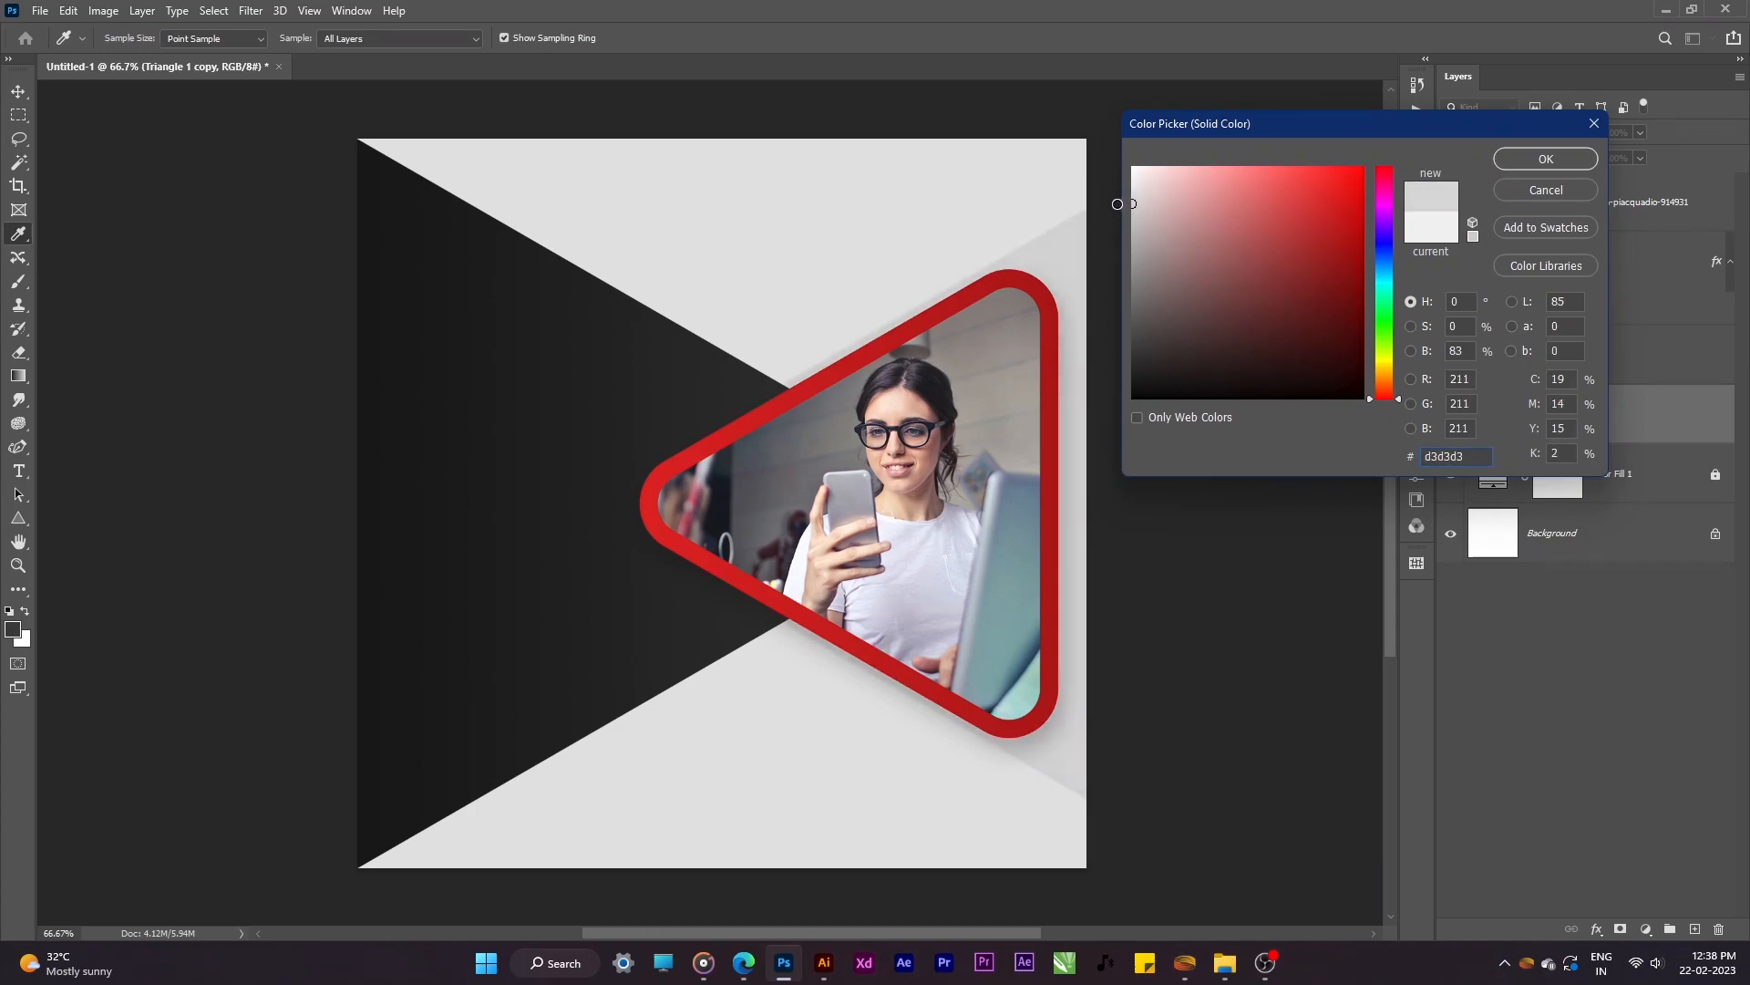
click(1524, 159)
click(1227, 391)
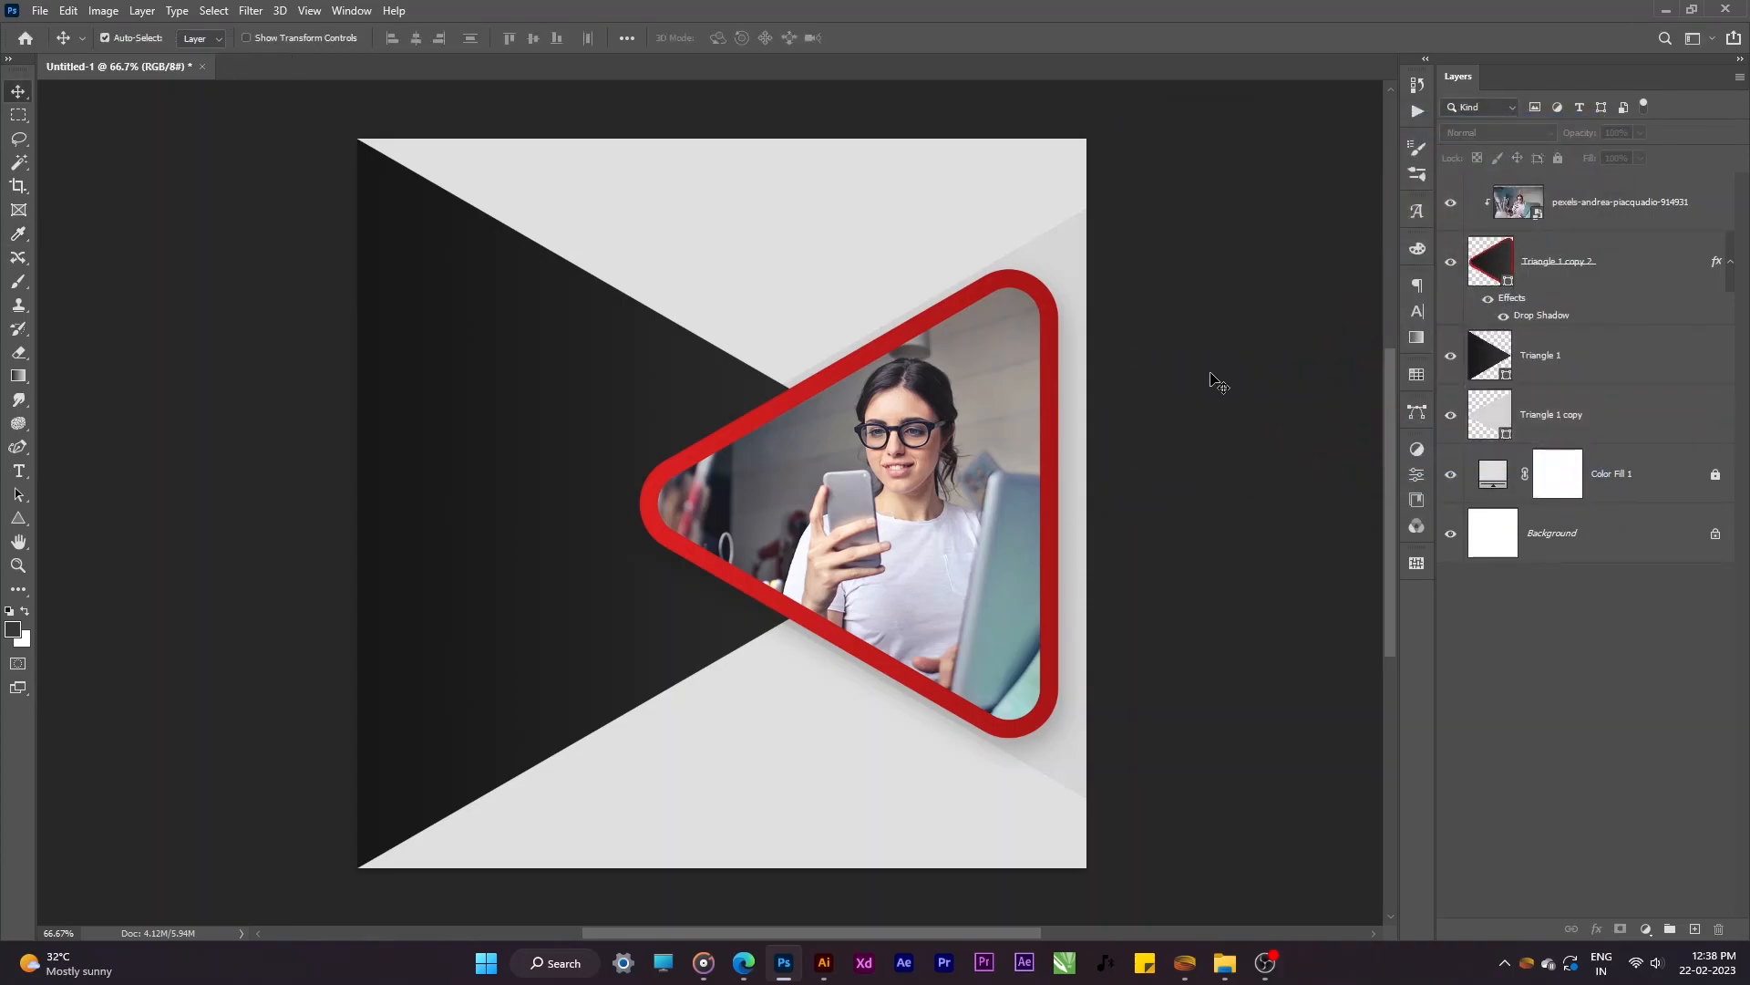
Step: Scale the light gray rounded triangle down slightly, pulling its tip in closer to the red-outlined triangle
click(1063, 250)
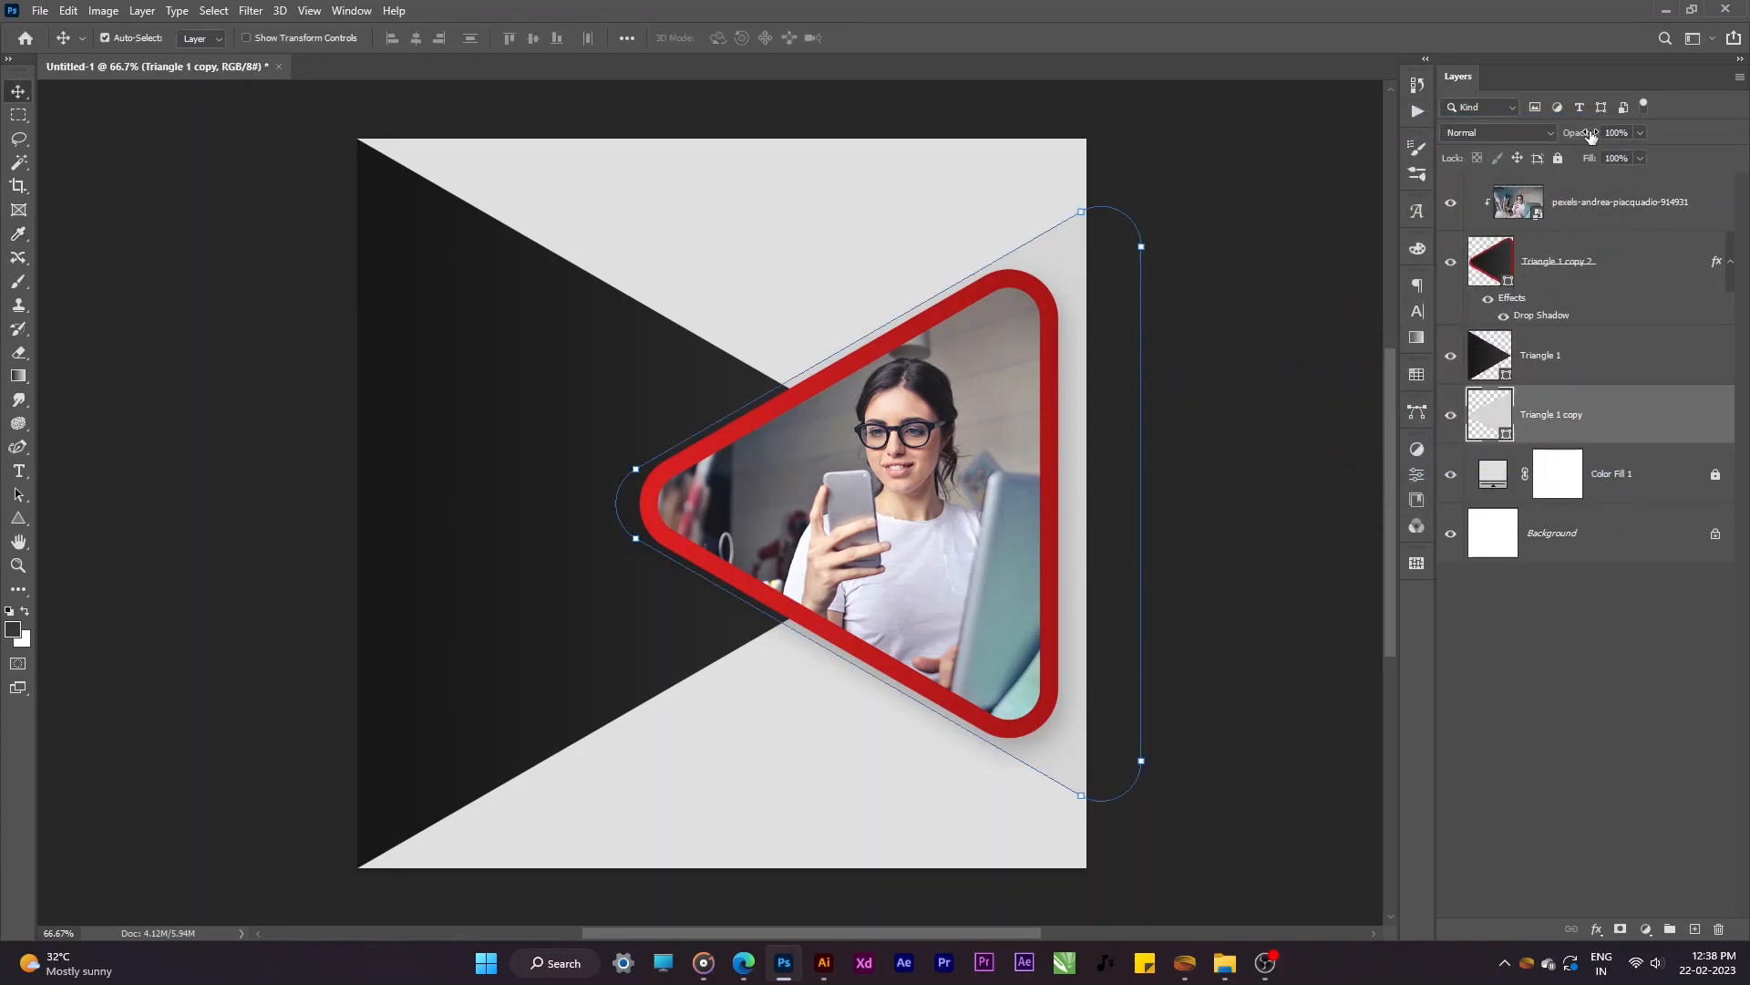
click(1171, 426)
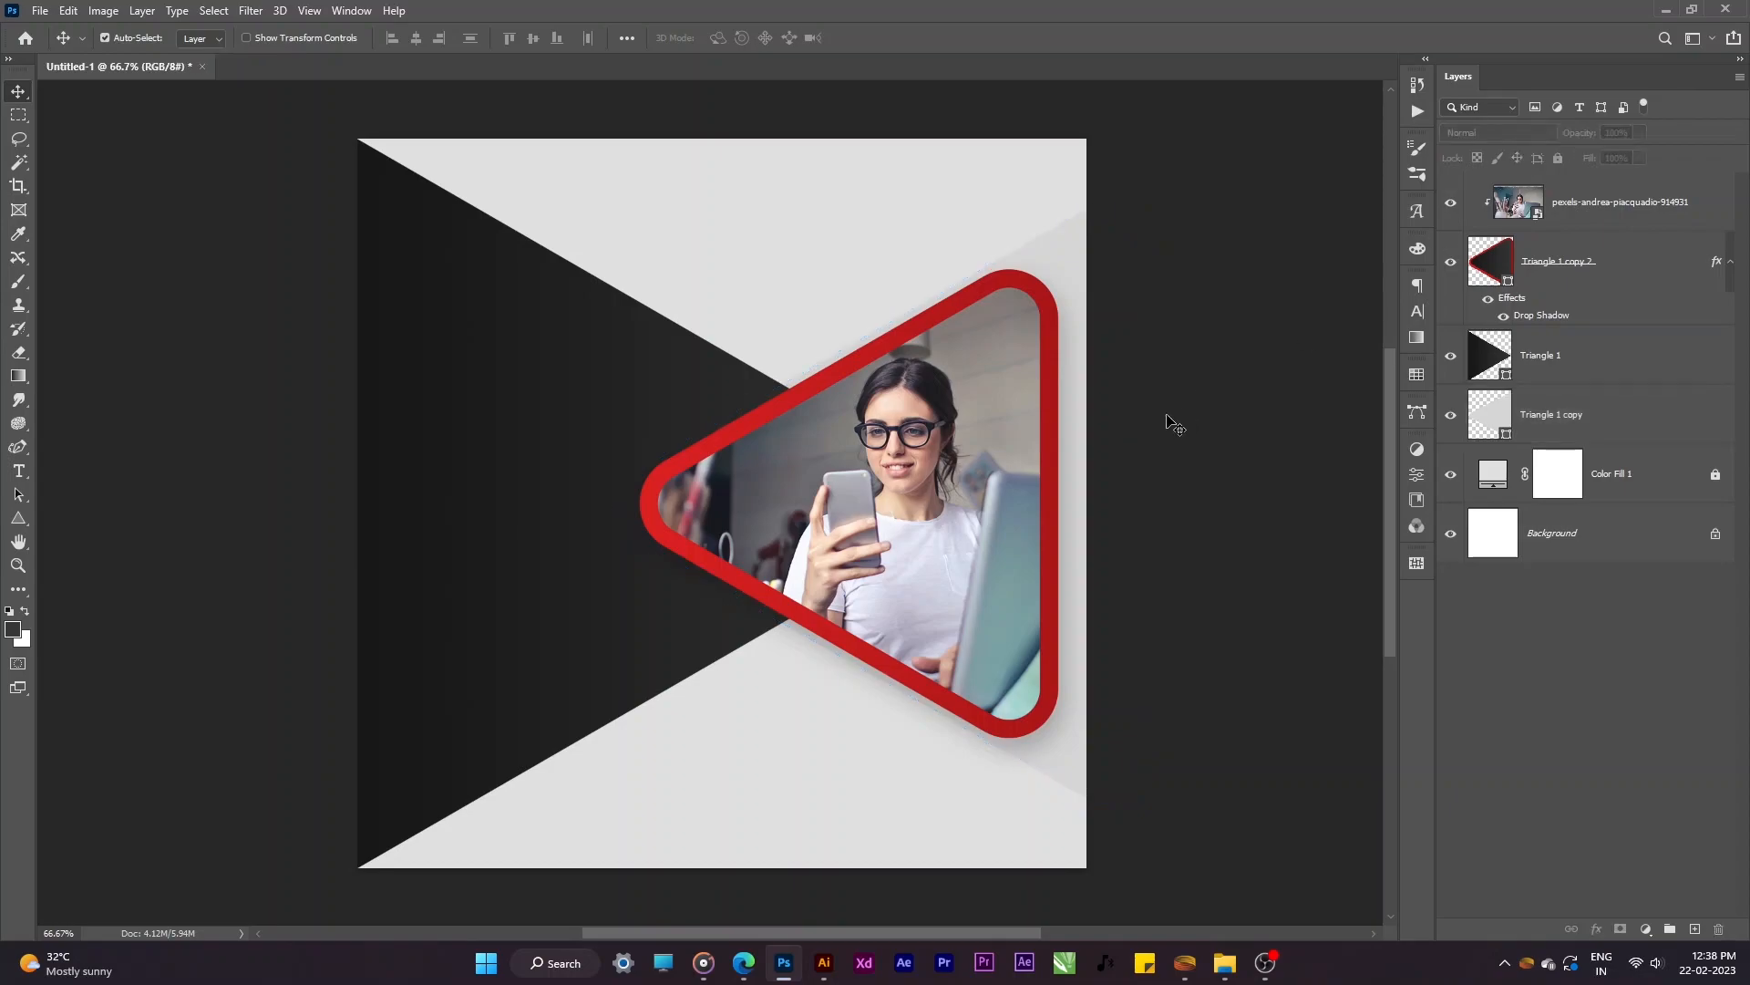
scroll(1183, 440, up, 2)
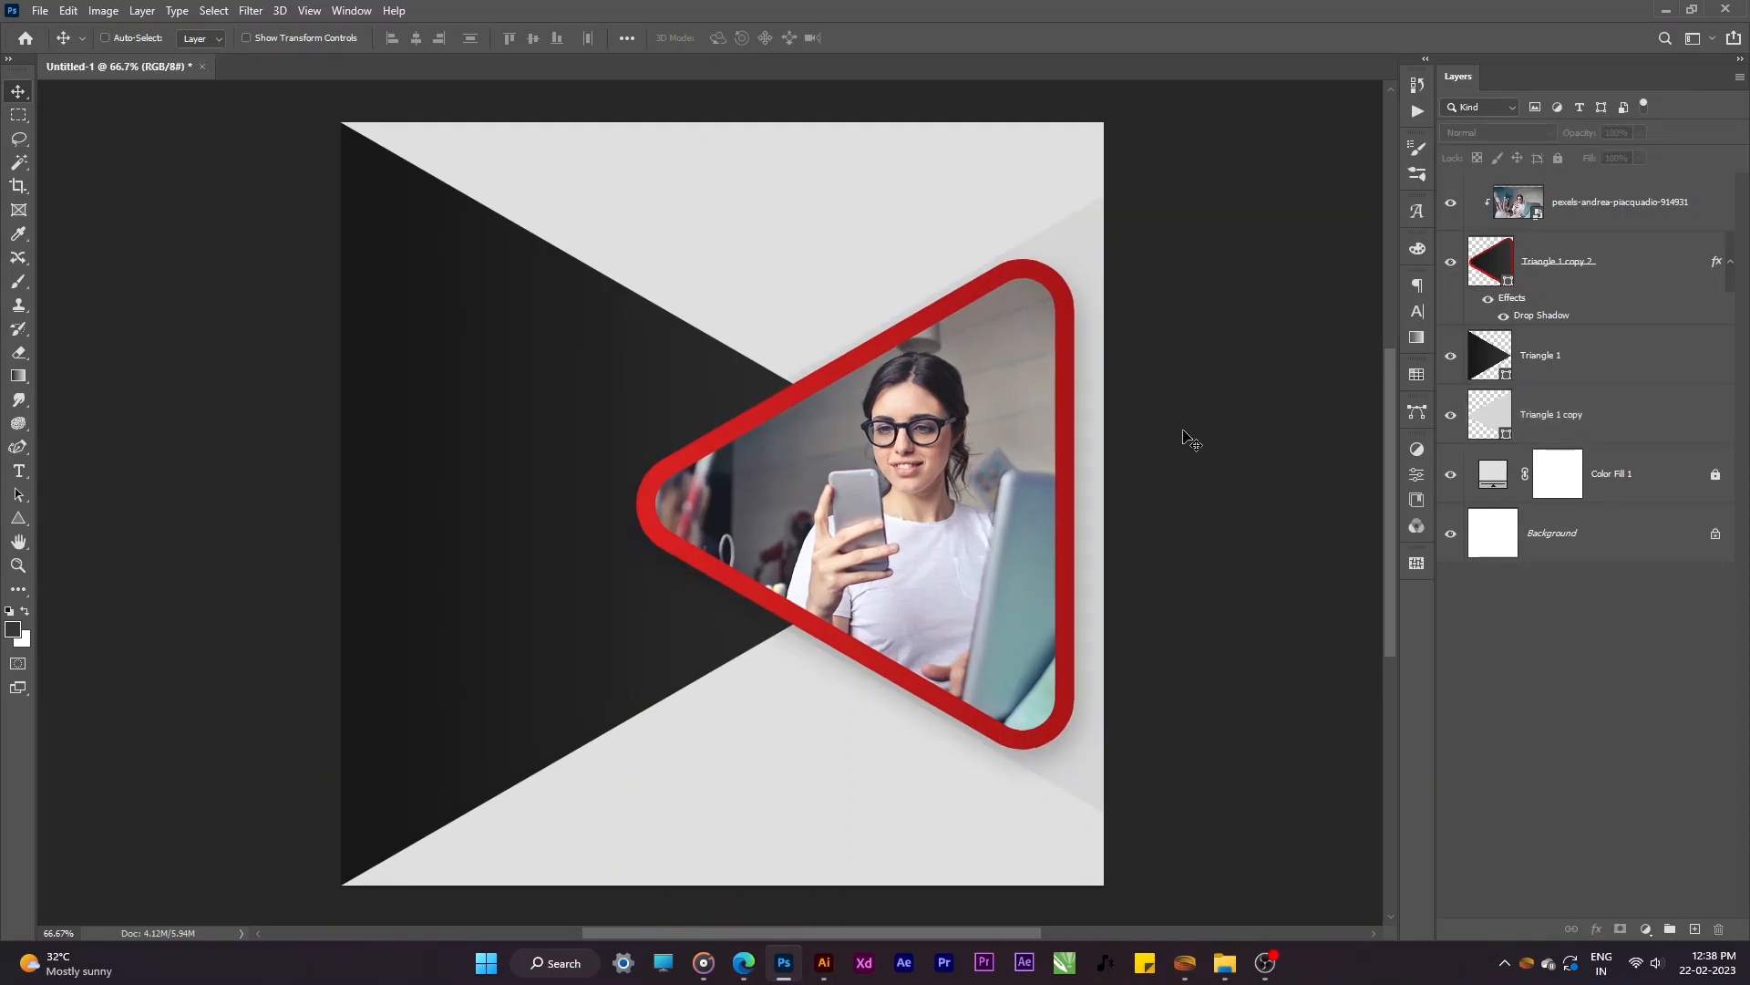
click(1101, 222)
key(ctrl+t)
drag(578, 502, 602, 502)
key(Return)
click(1237, 428)
click(1112, 245)
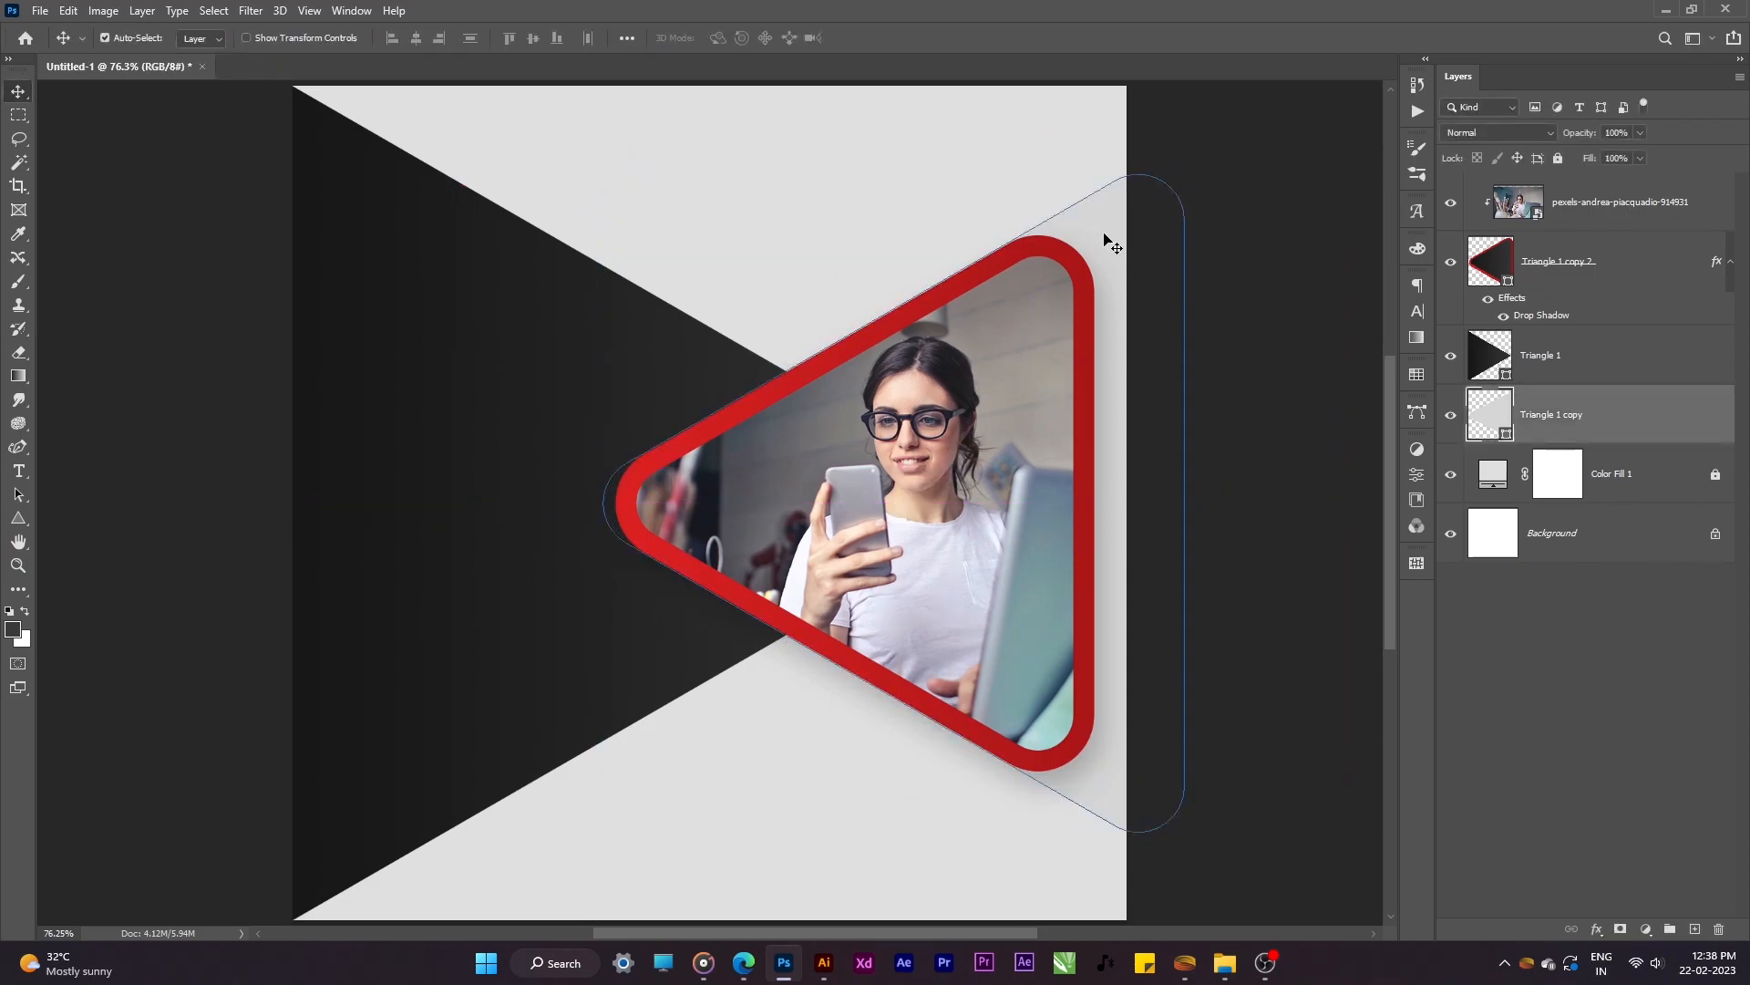
key(ctrl+a)
key(ctrl+d)
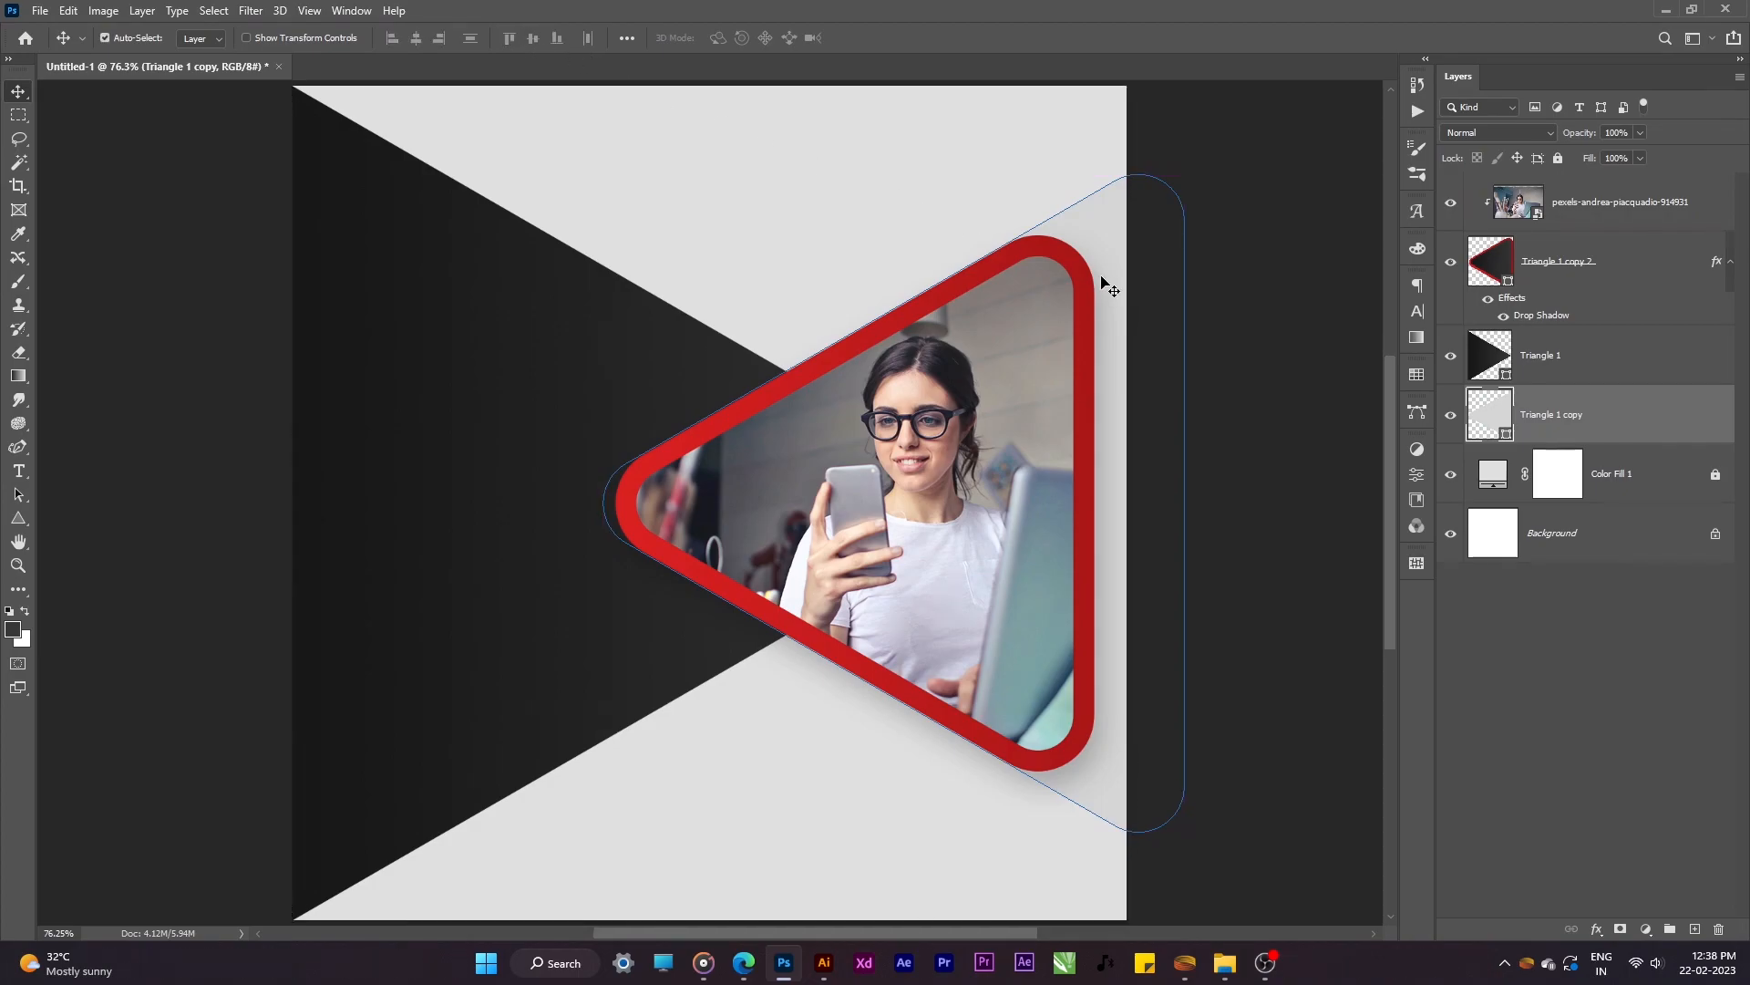
click(1314, 434)
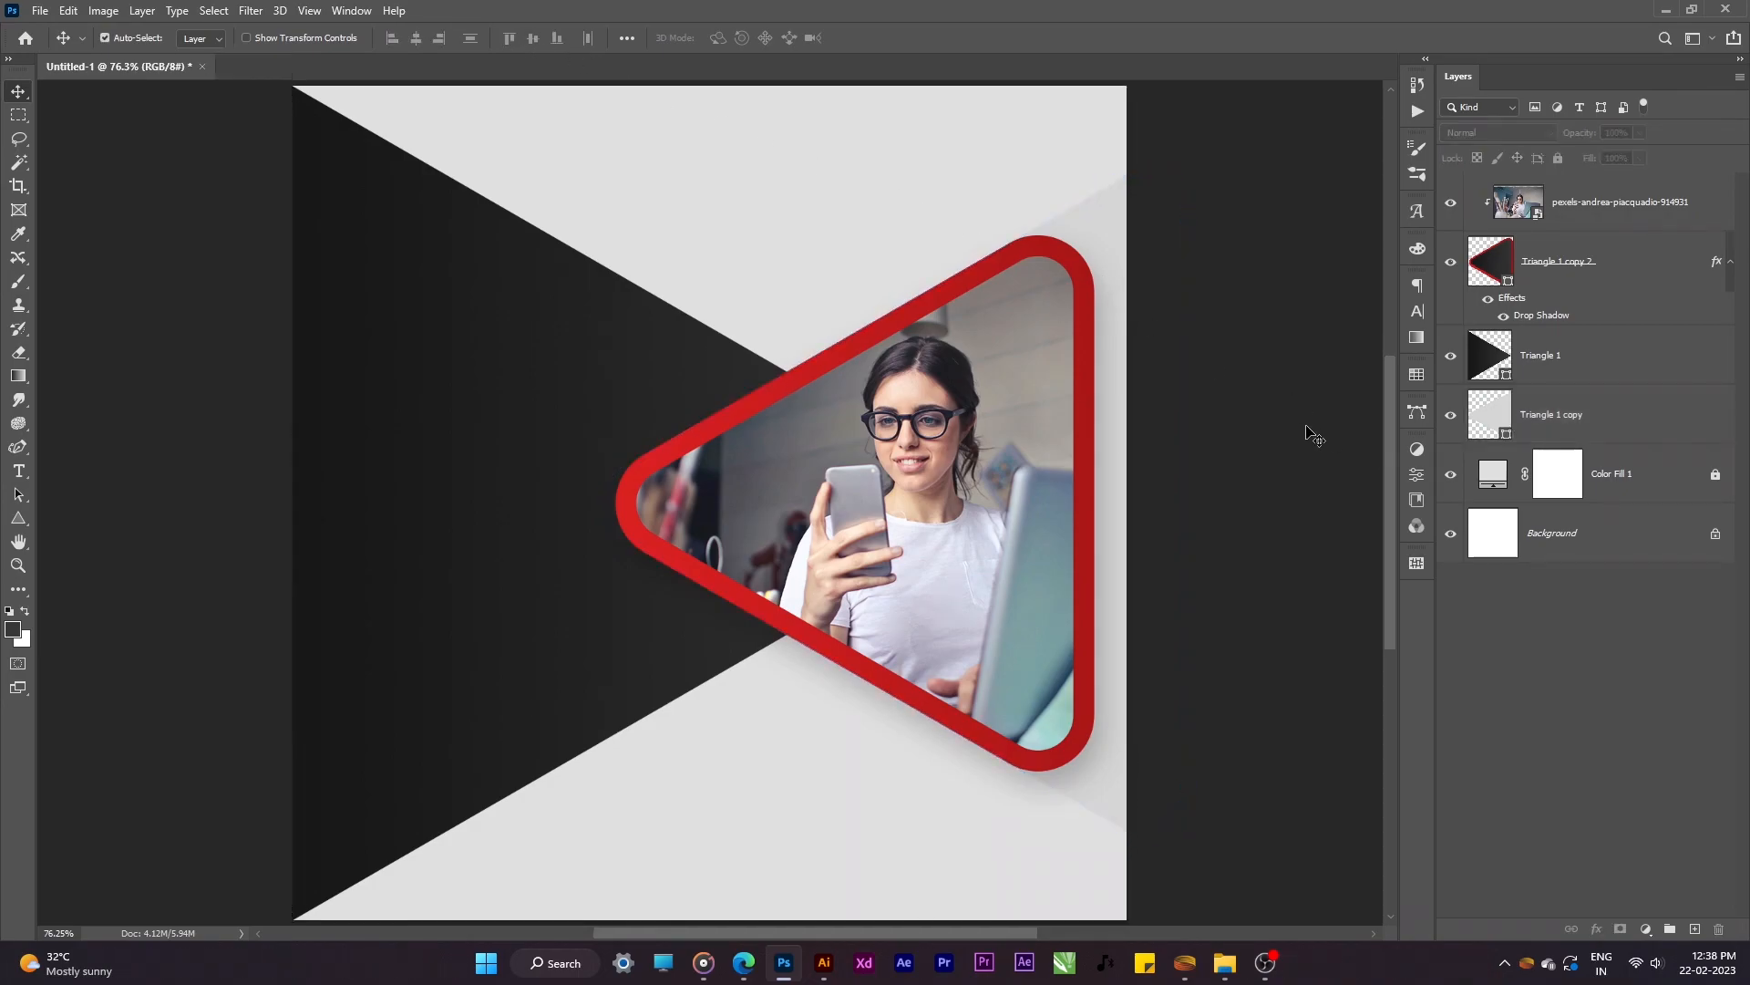
Step: Add a three-line heading reading "Digital", "Marketing" and "Agency" on the dark triangle
scroll(1127, 490, down, 2)
drag(761, 534, 766, 542)
scroll(765, 541, up, 1)
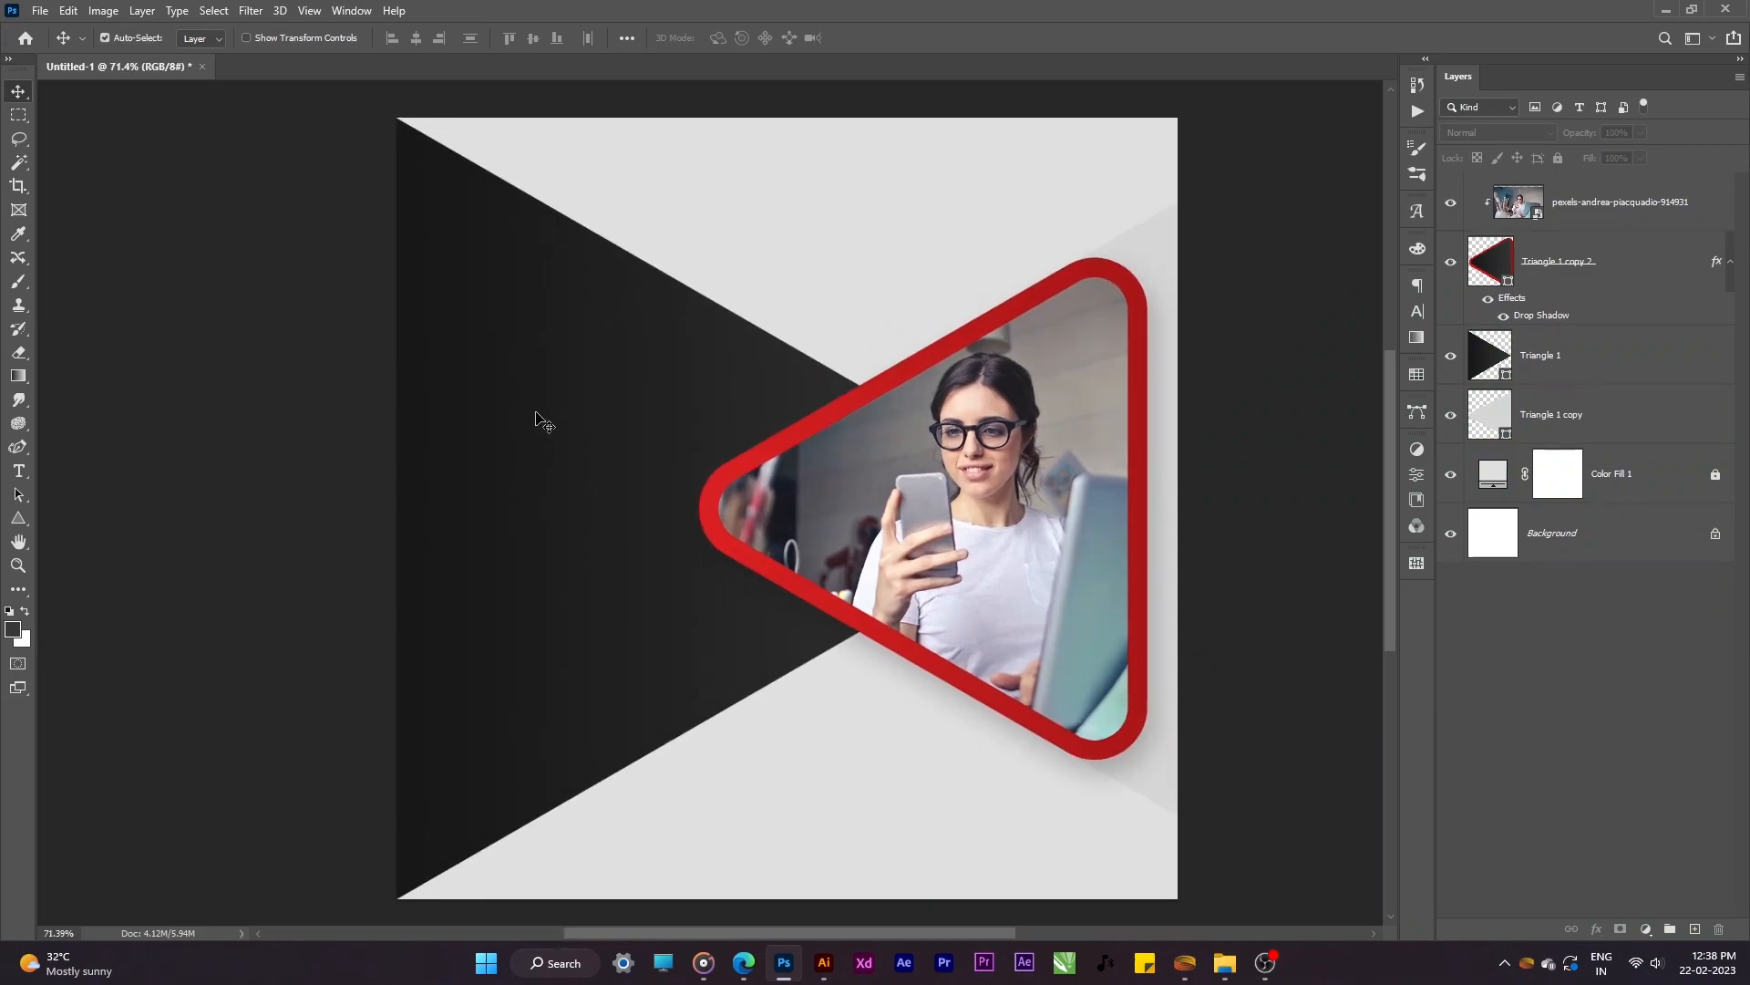
key(t)
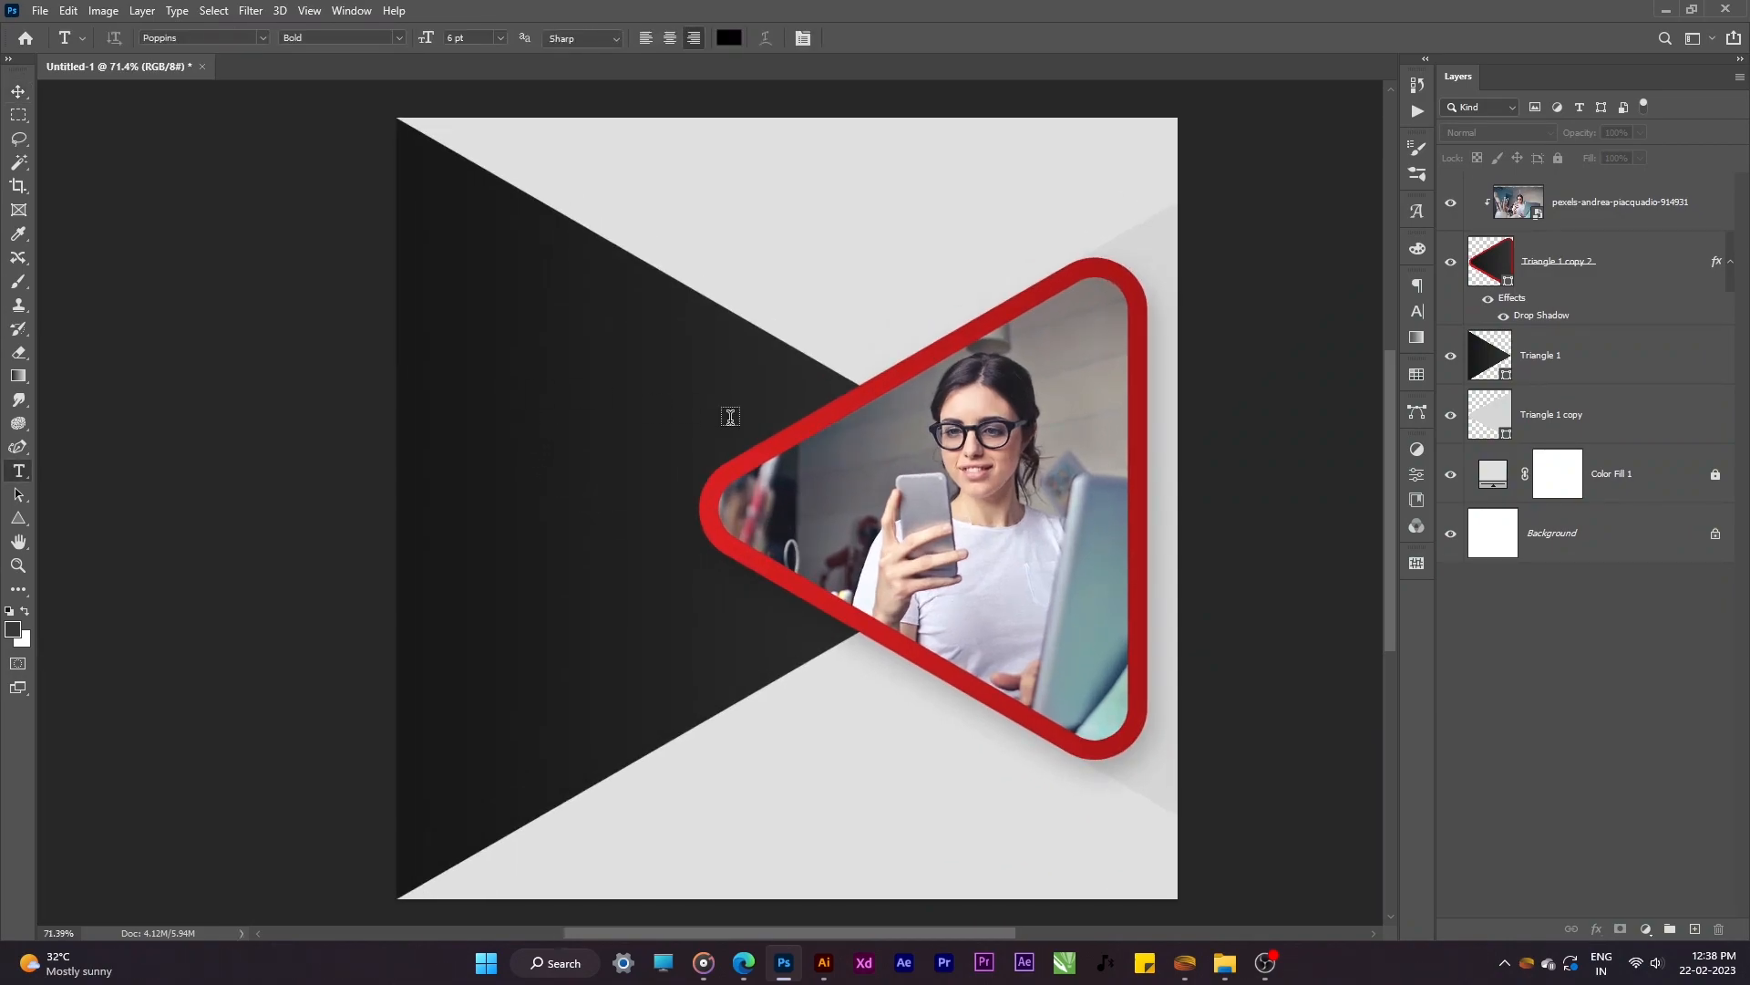
click(755, 419)
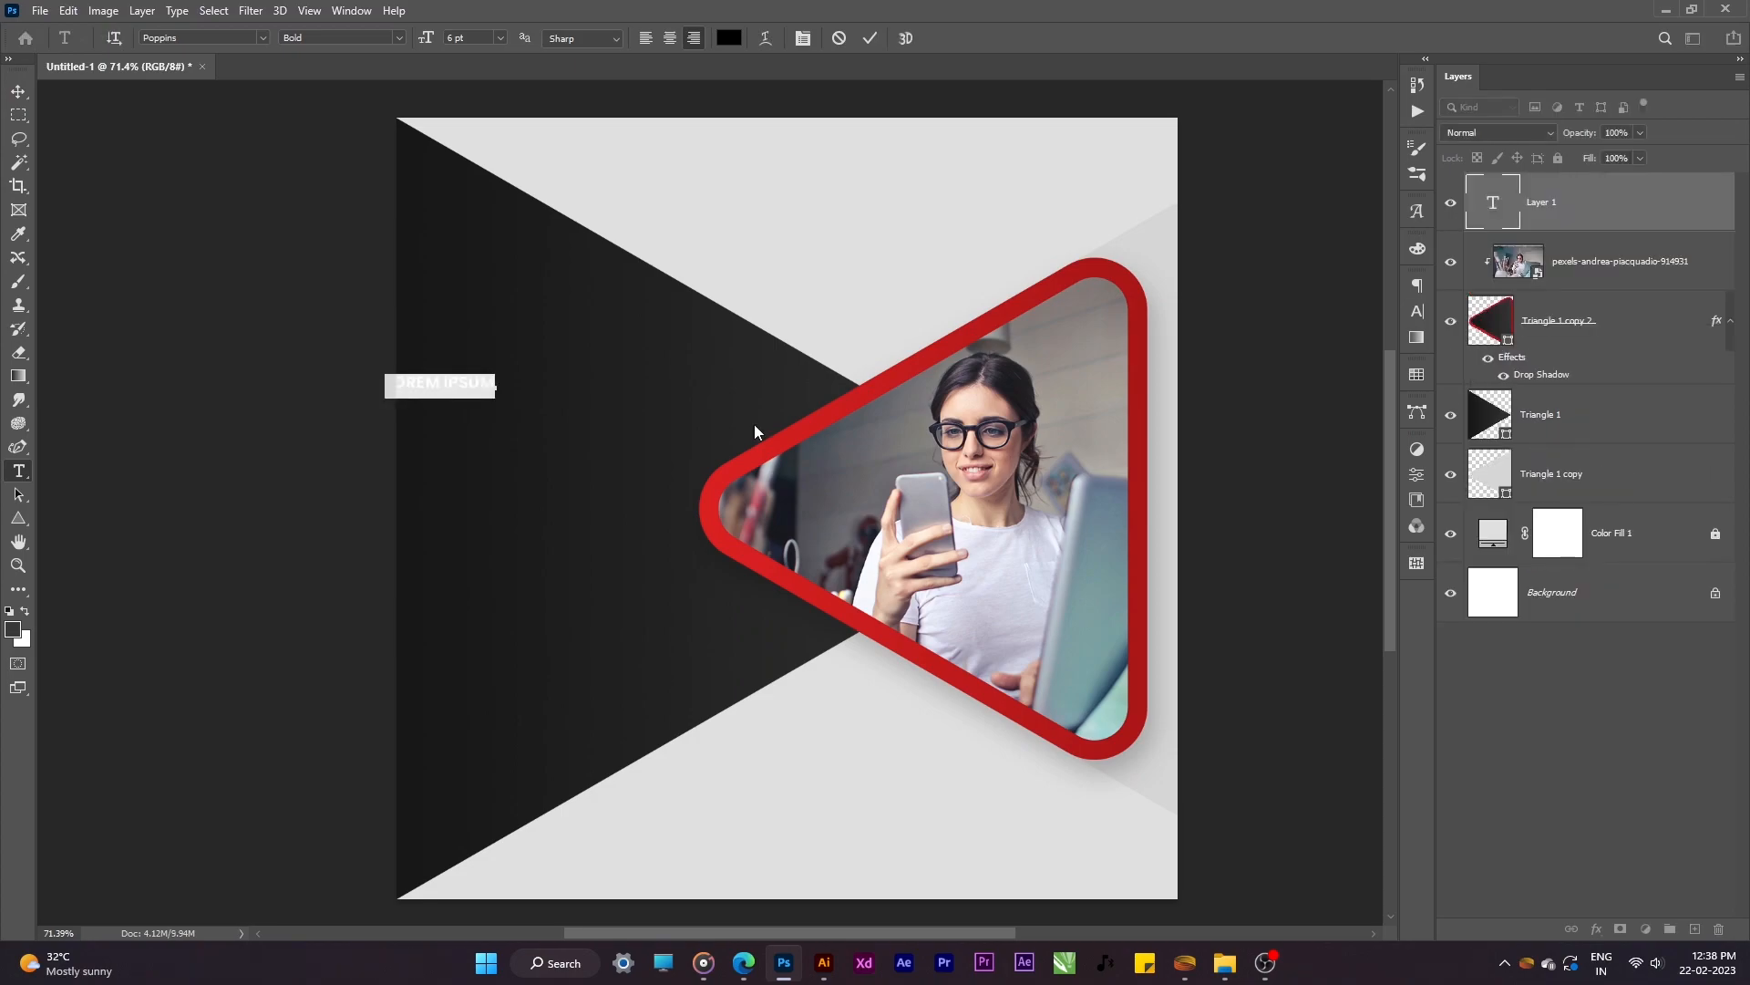
key(Right)
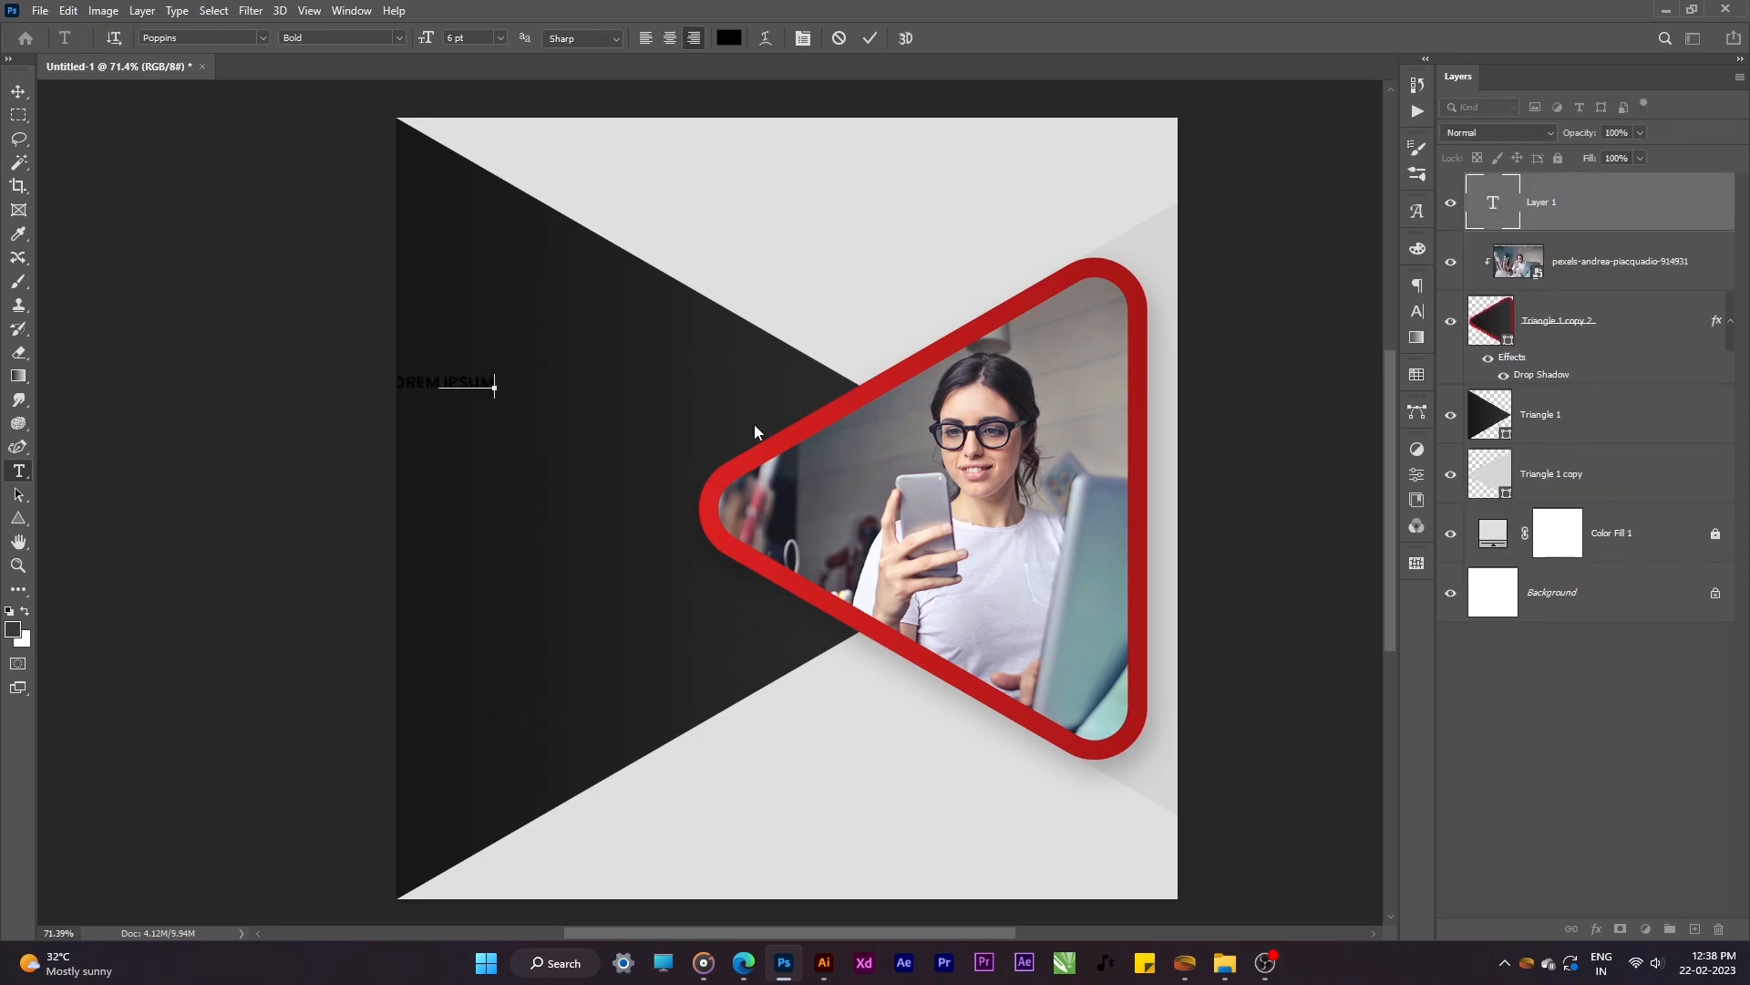
text(DIGITAL)
key(Return)
text(M)
text(ARKETING )
text(A)
text(GENCY)
key(ctrl+Return)
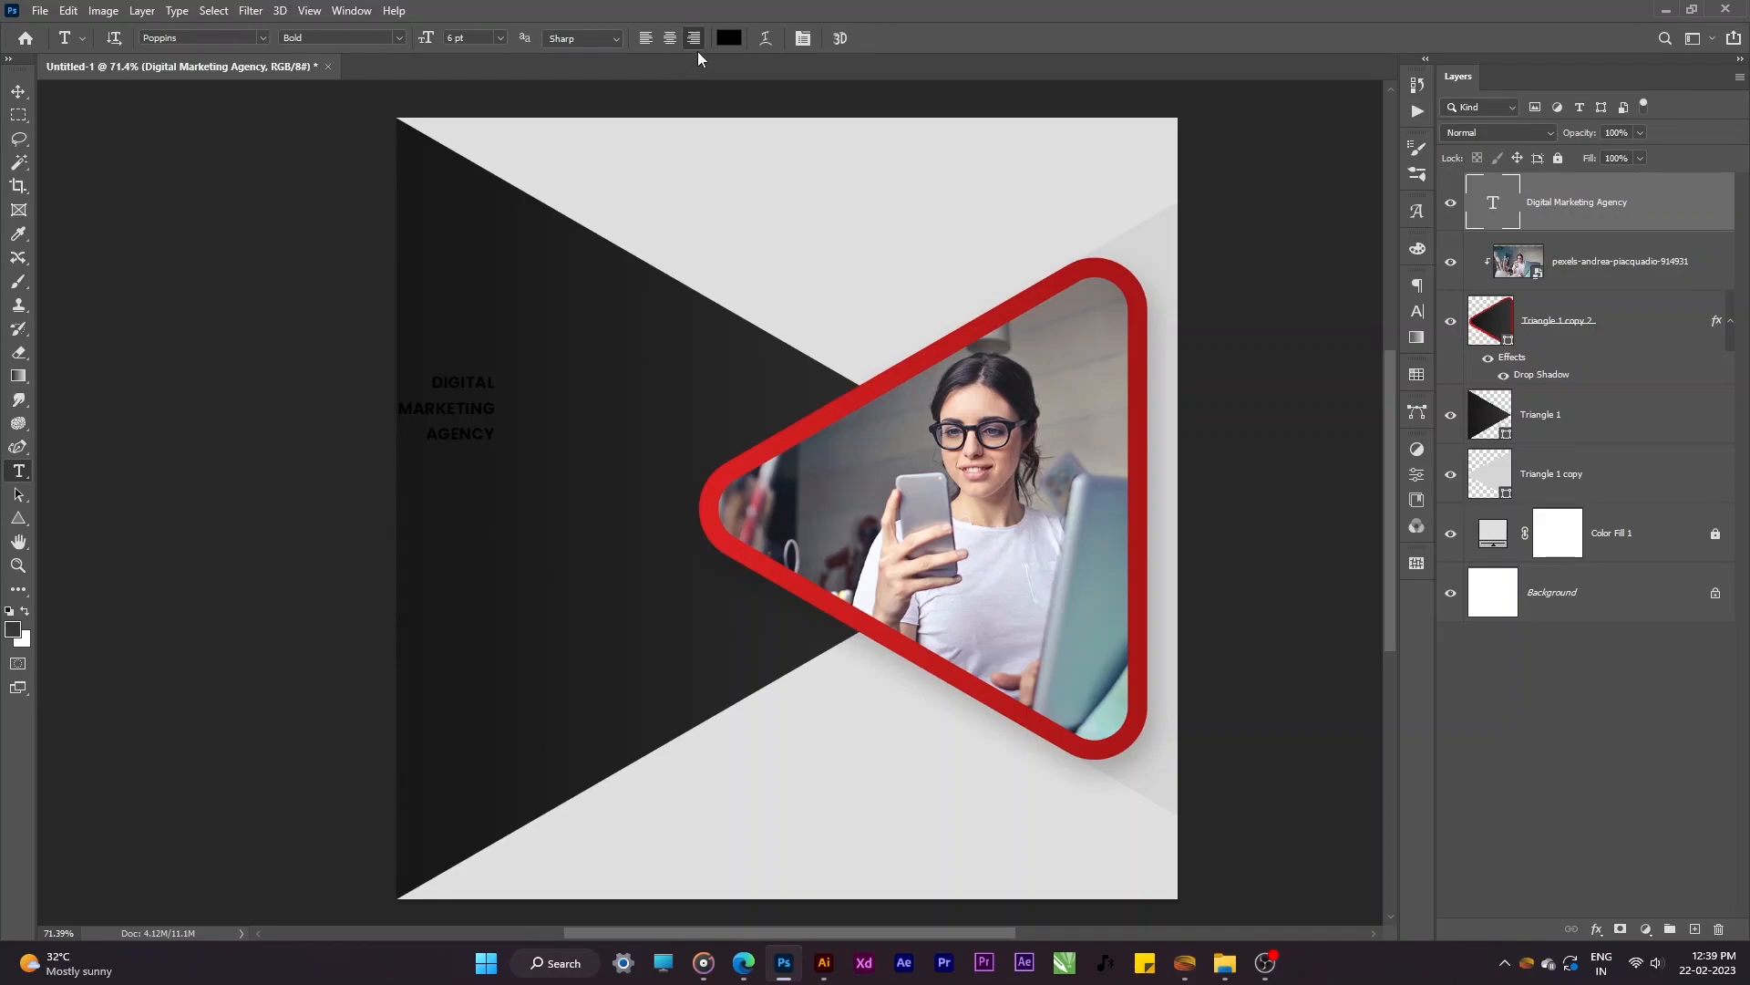
Step: Left-align the heading and set its text color to white (ffffff)
click(646, 38)
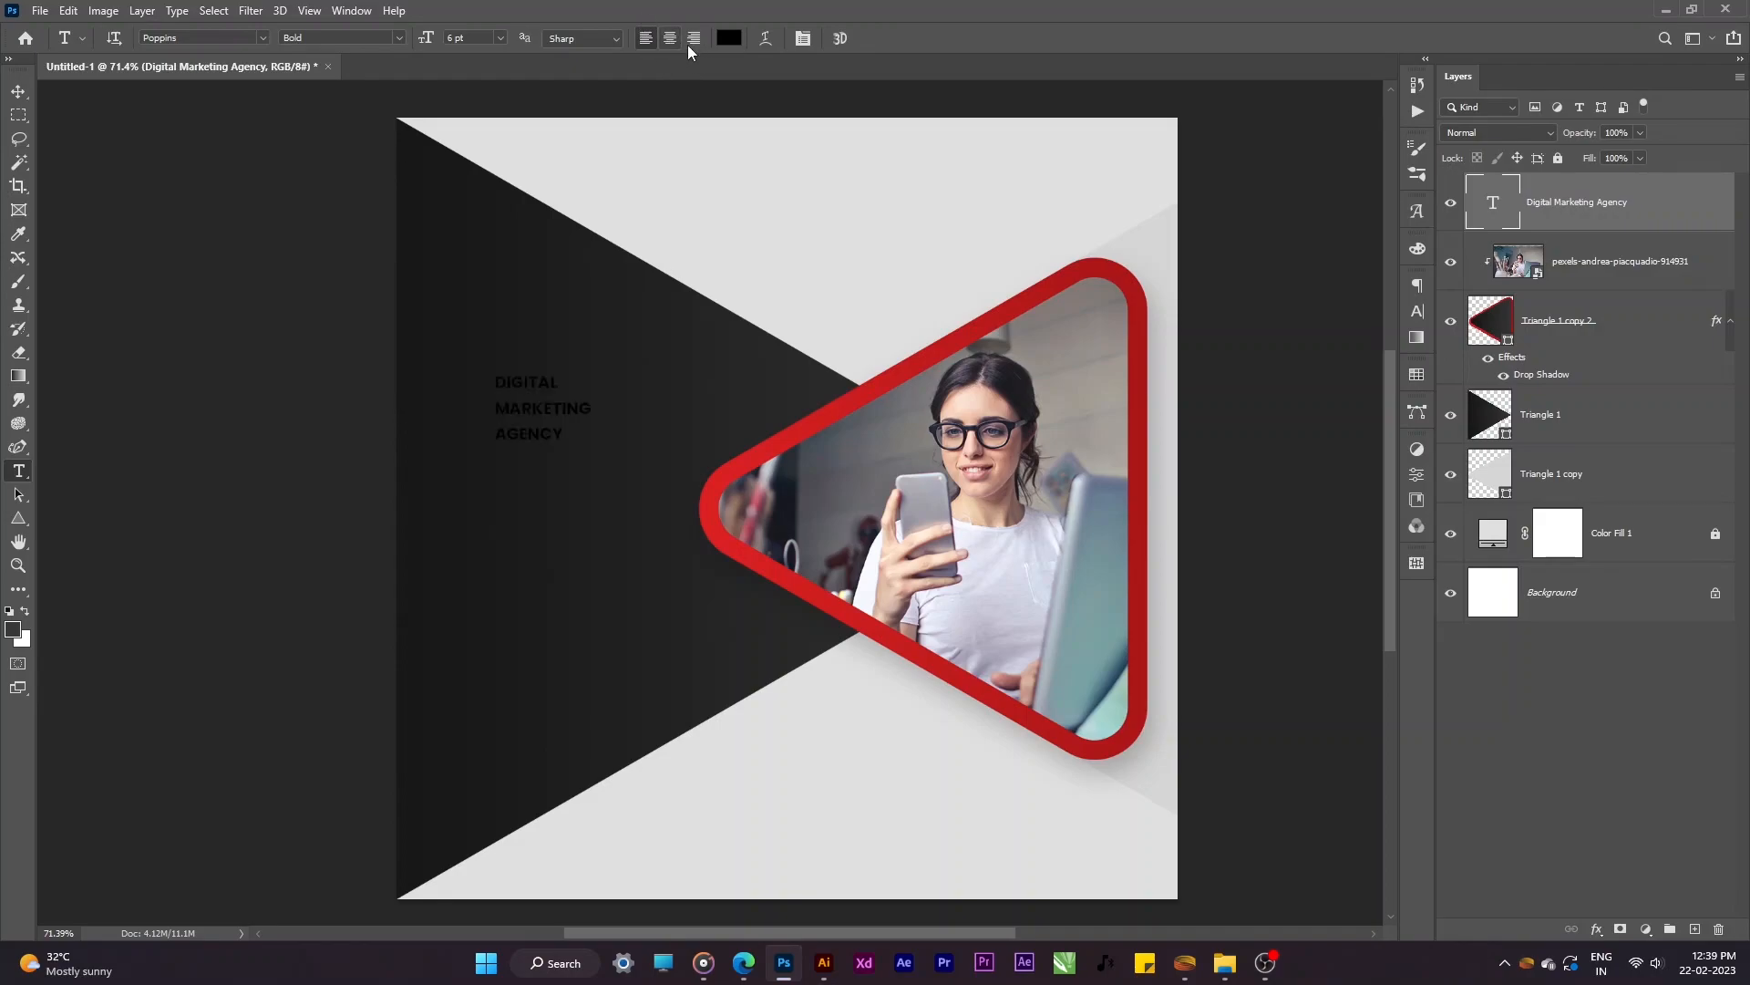
click(728, 37)
text(ffffff)
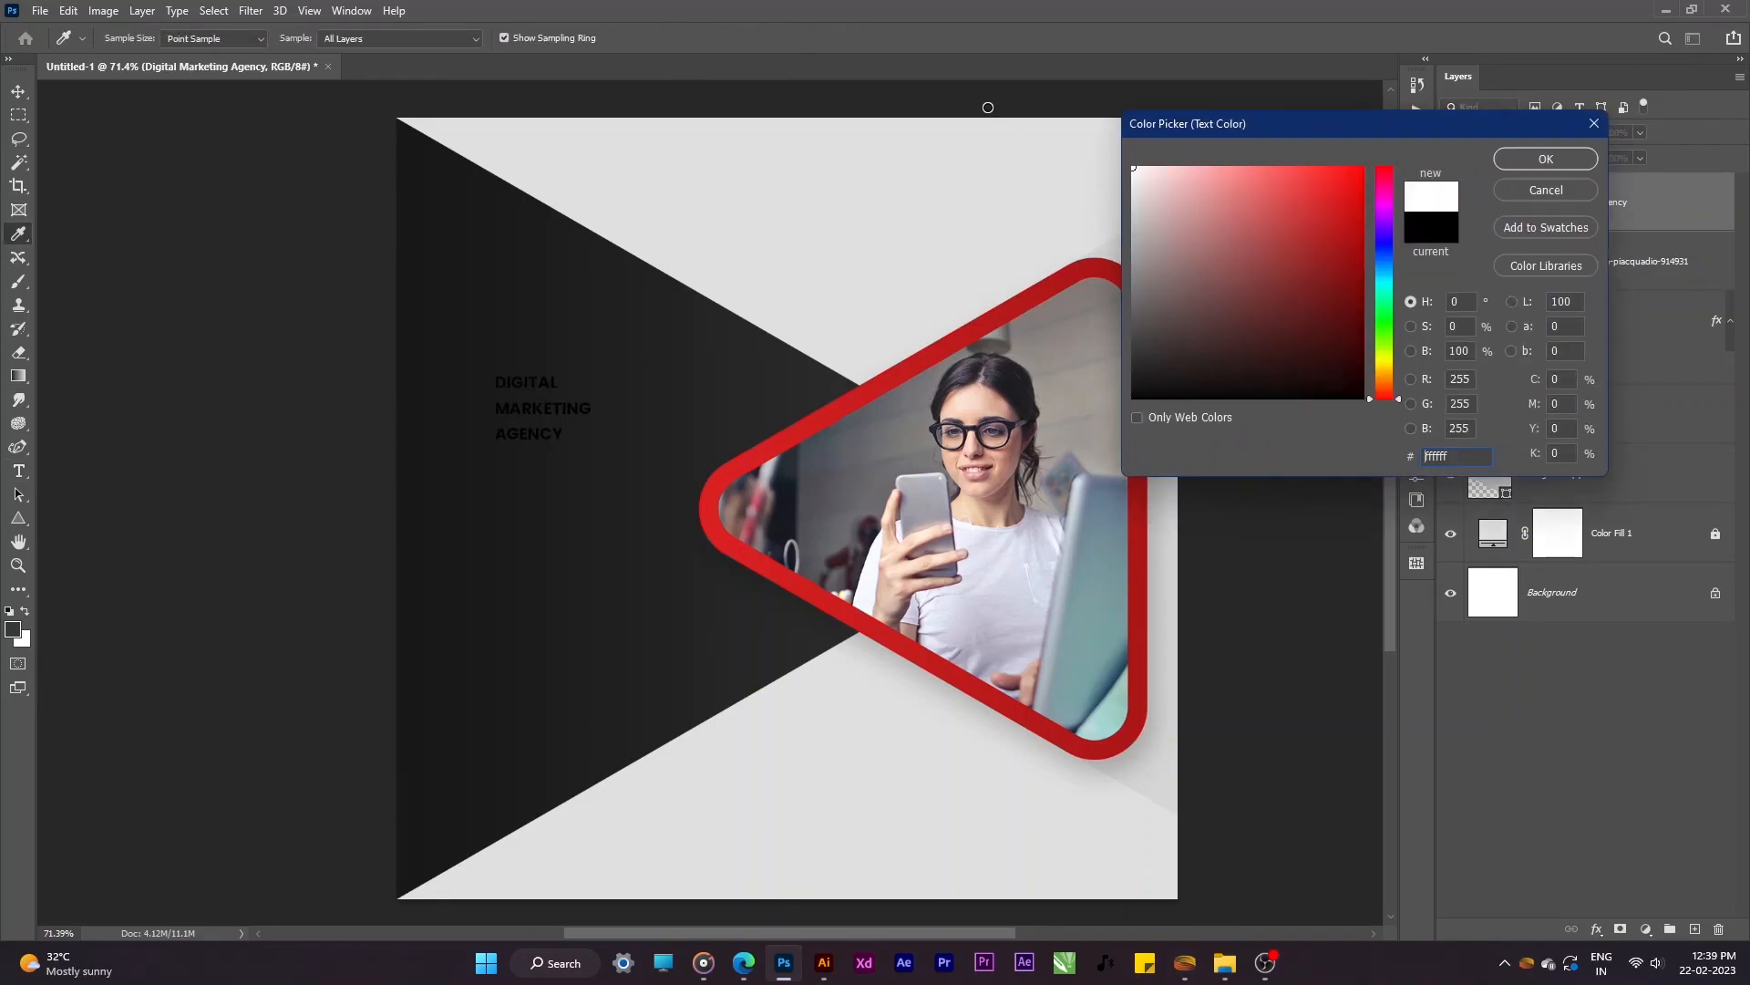
click(1546, 159)
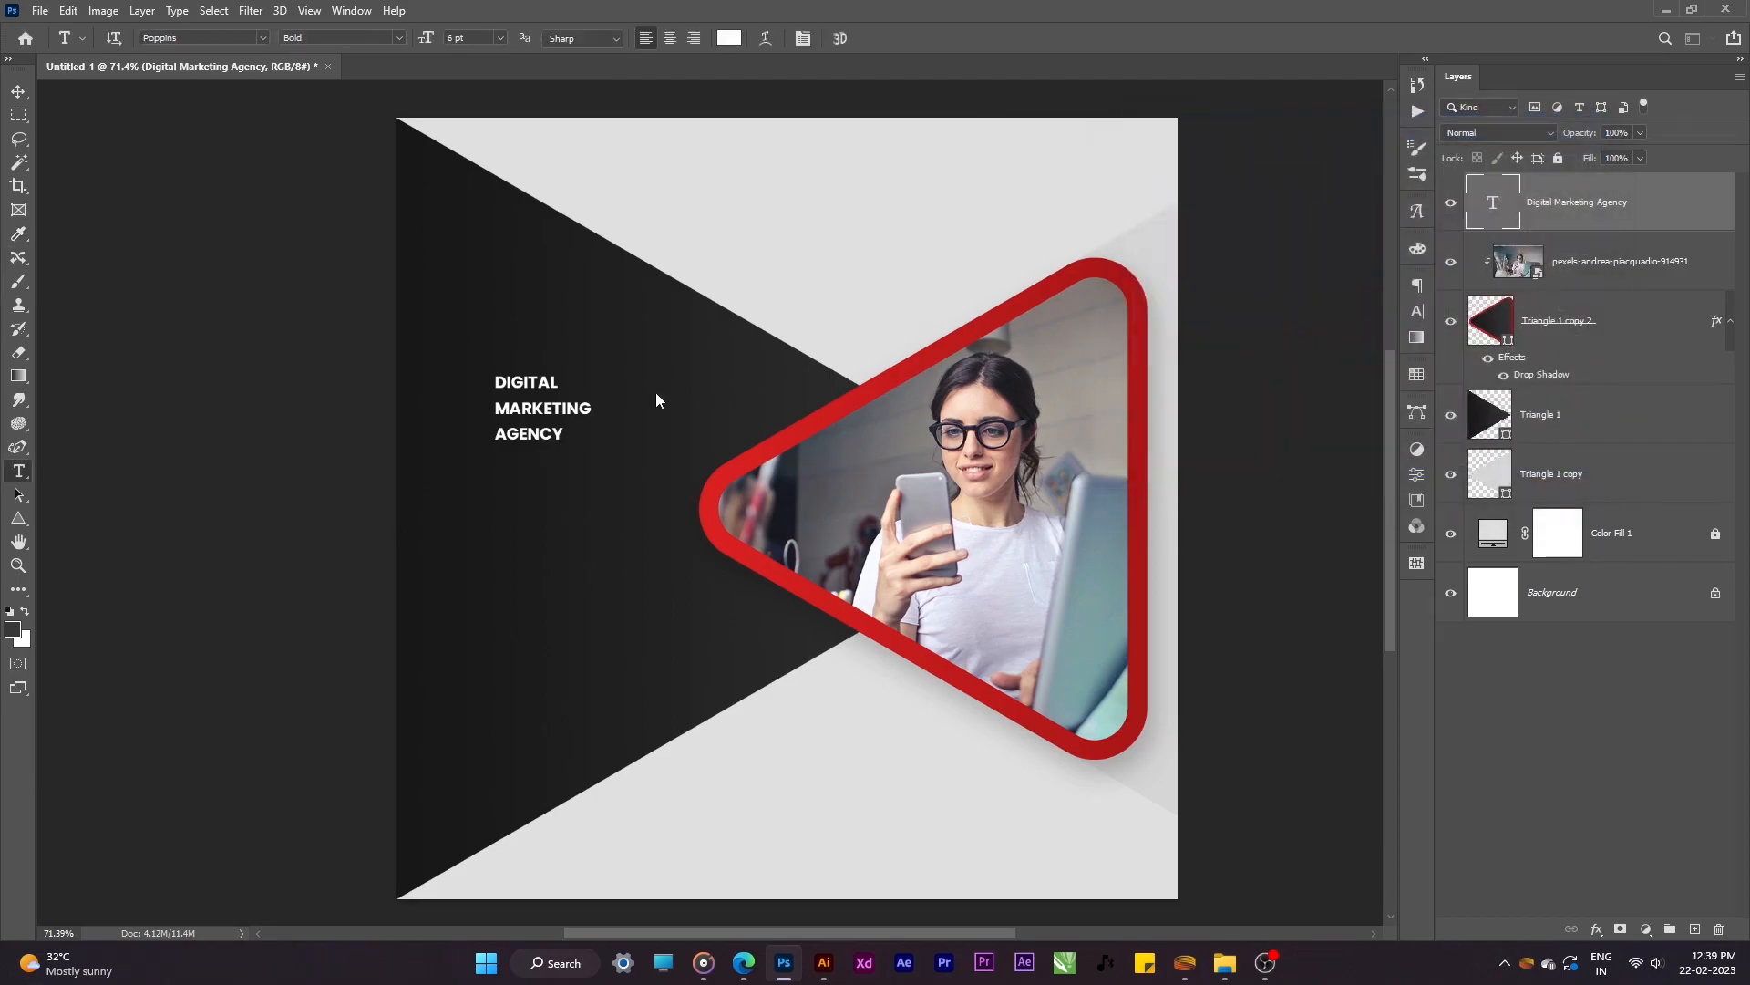
Step: Turn off All Caps for the whole heading
key(ctrl+a)
key(ctrl+d)
click(559, 420)
key(ctrl+a)
key(ctrl+t)
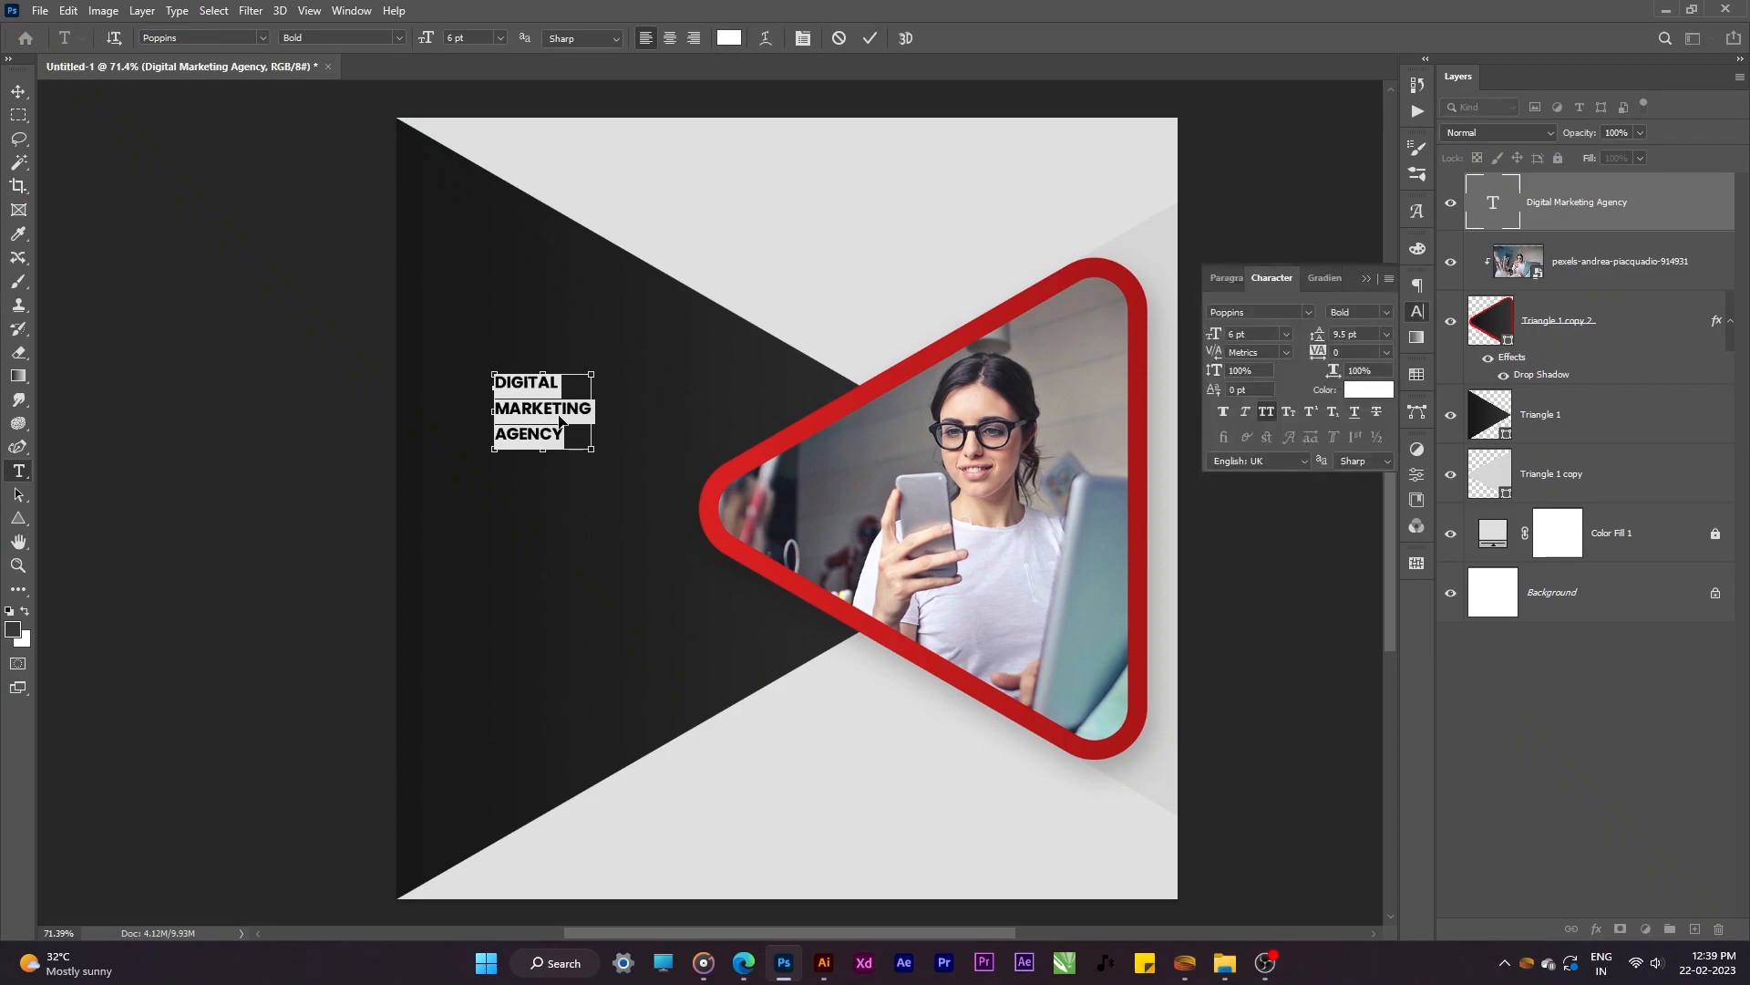
click(1263, 416)
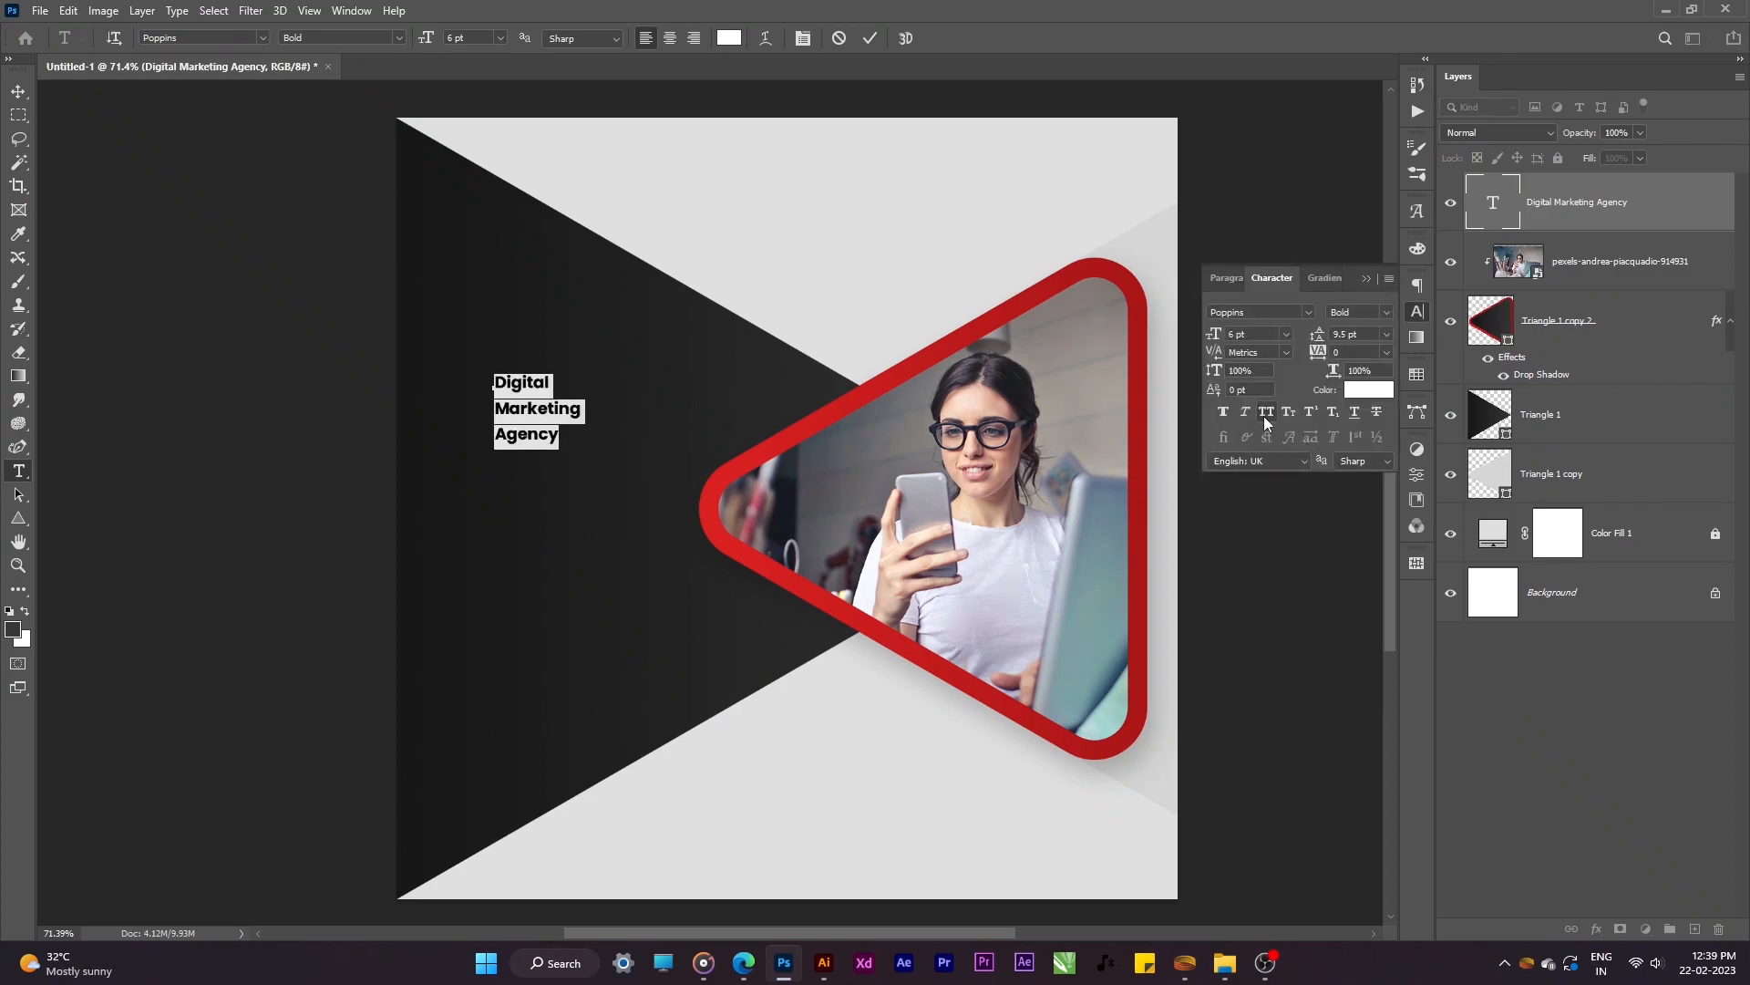
Step: Set the heading's leading to Auto and enlarge its font size to 17 pt
click(1389, 333)
click(1375, 357)
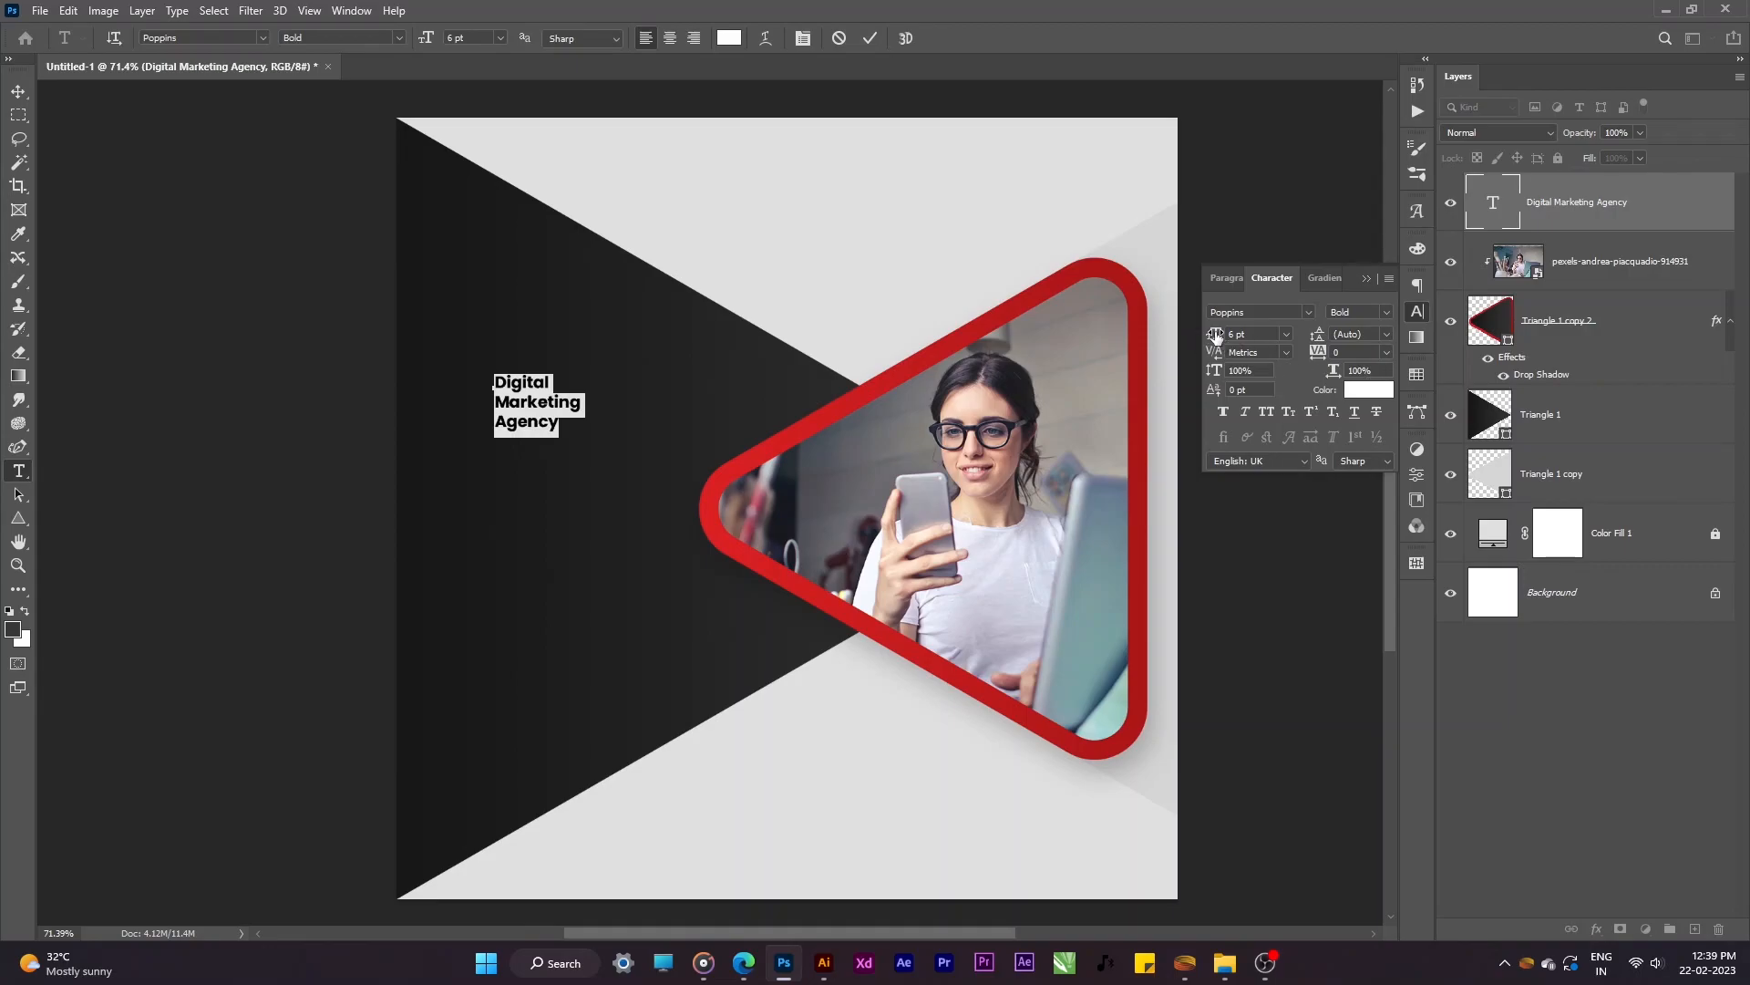
drag(1216, 336, 1227, 334)
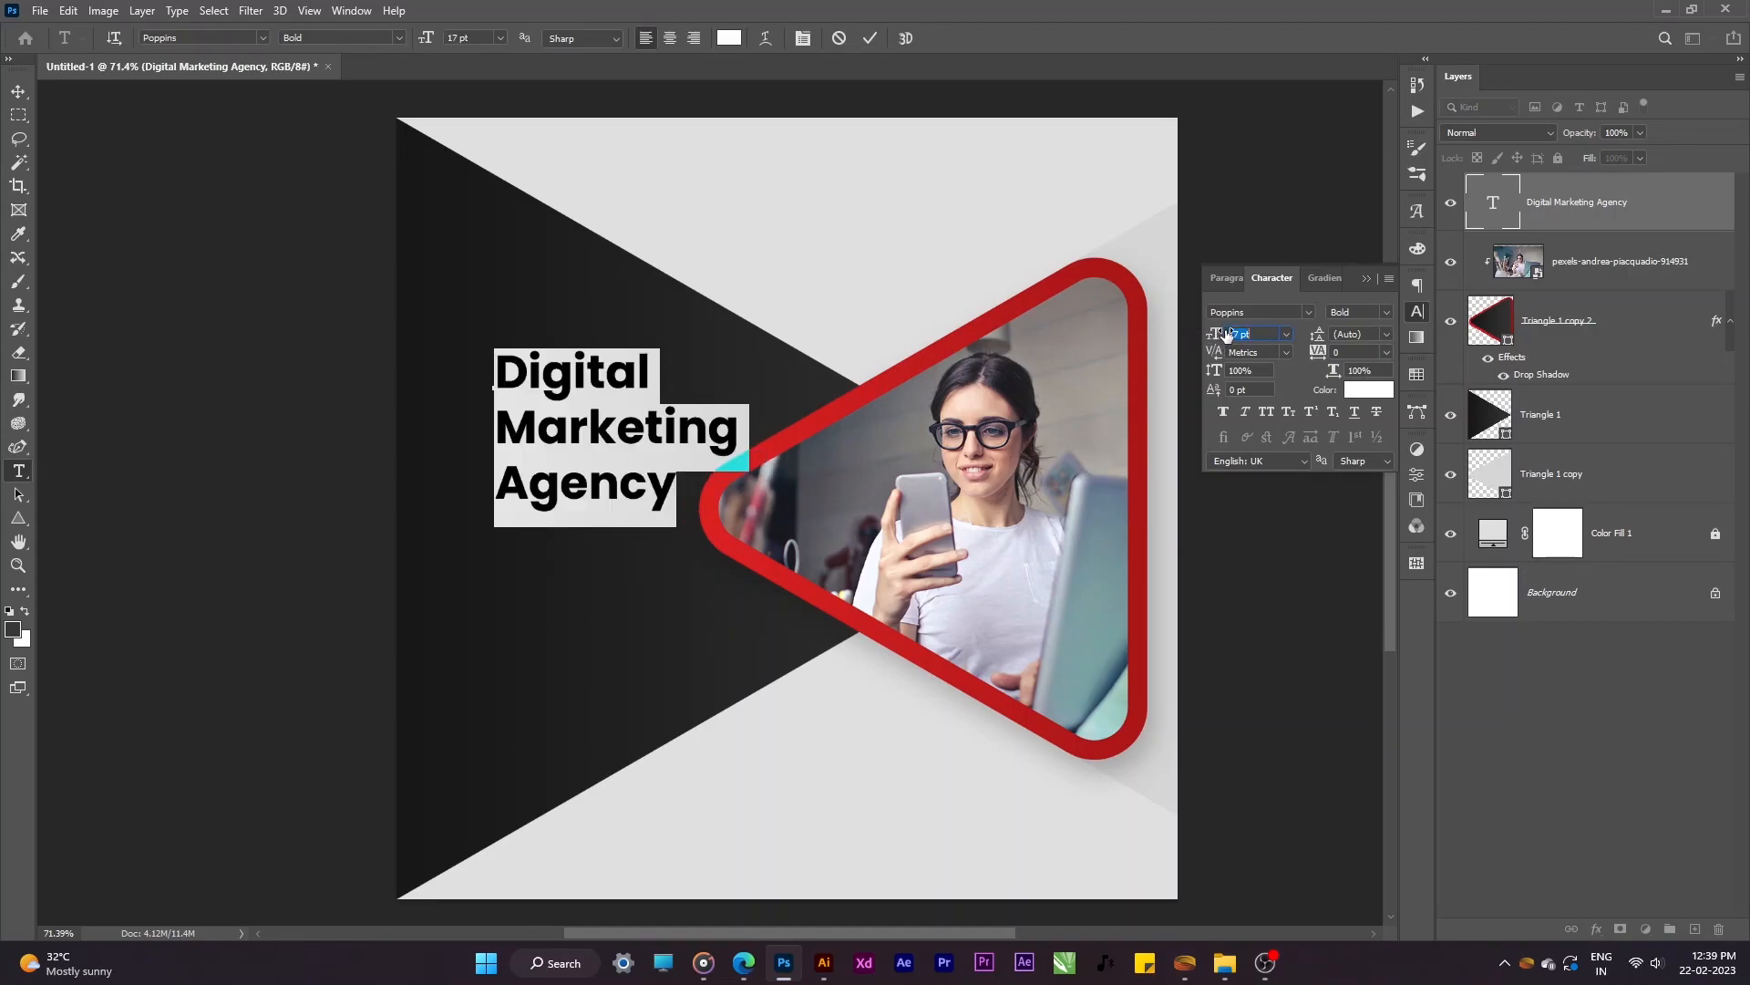
click(571, 441)
key(ctrl+Return)
Step: Center the heading vertically on the canvas
key(v)
key(ctrl+a)
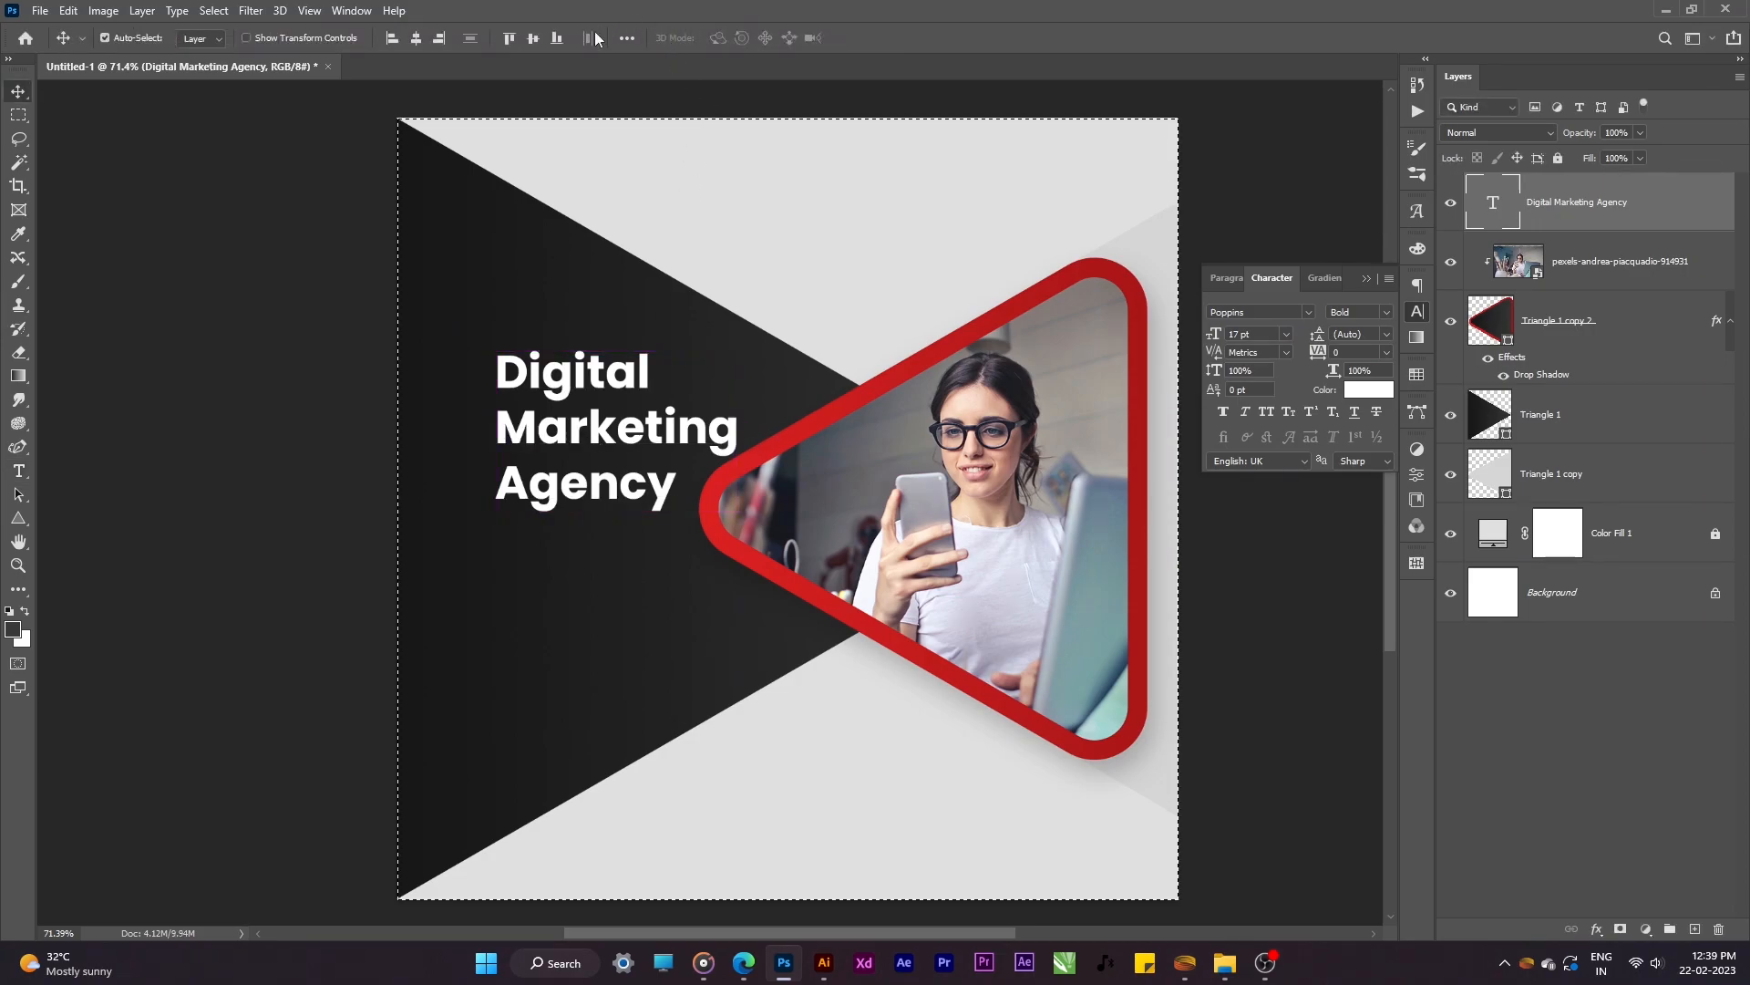
click(532, 37)
key(ctrl+d)
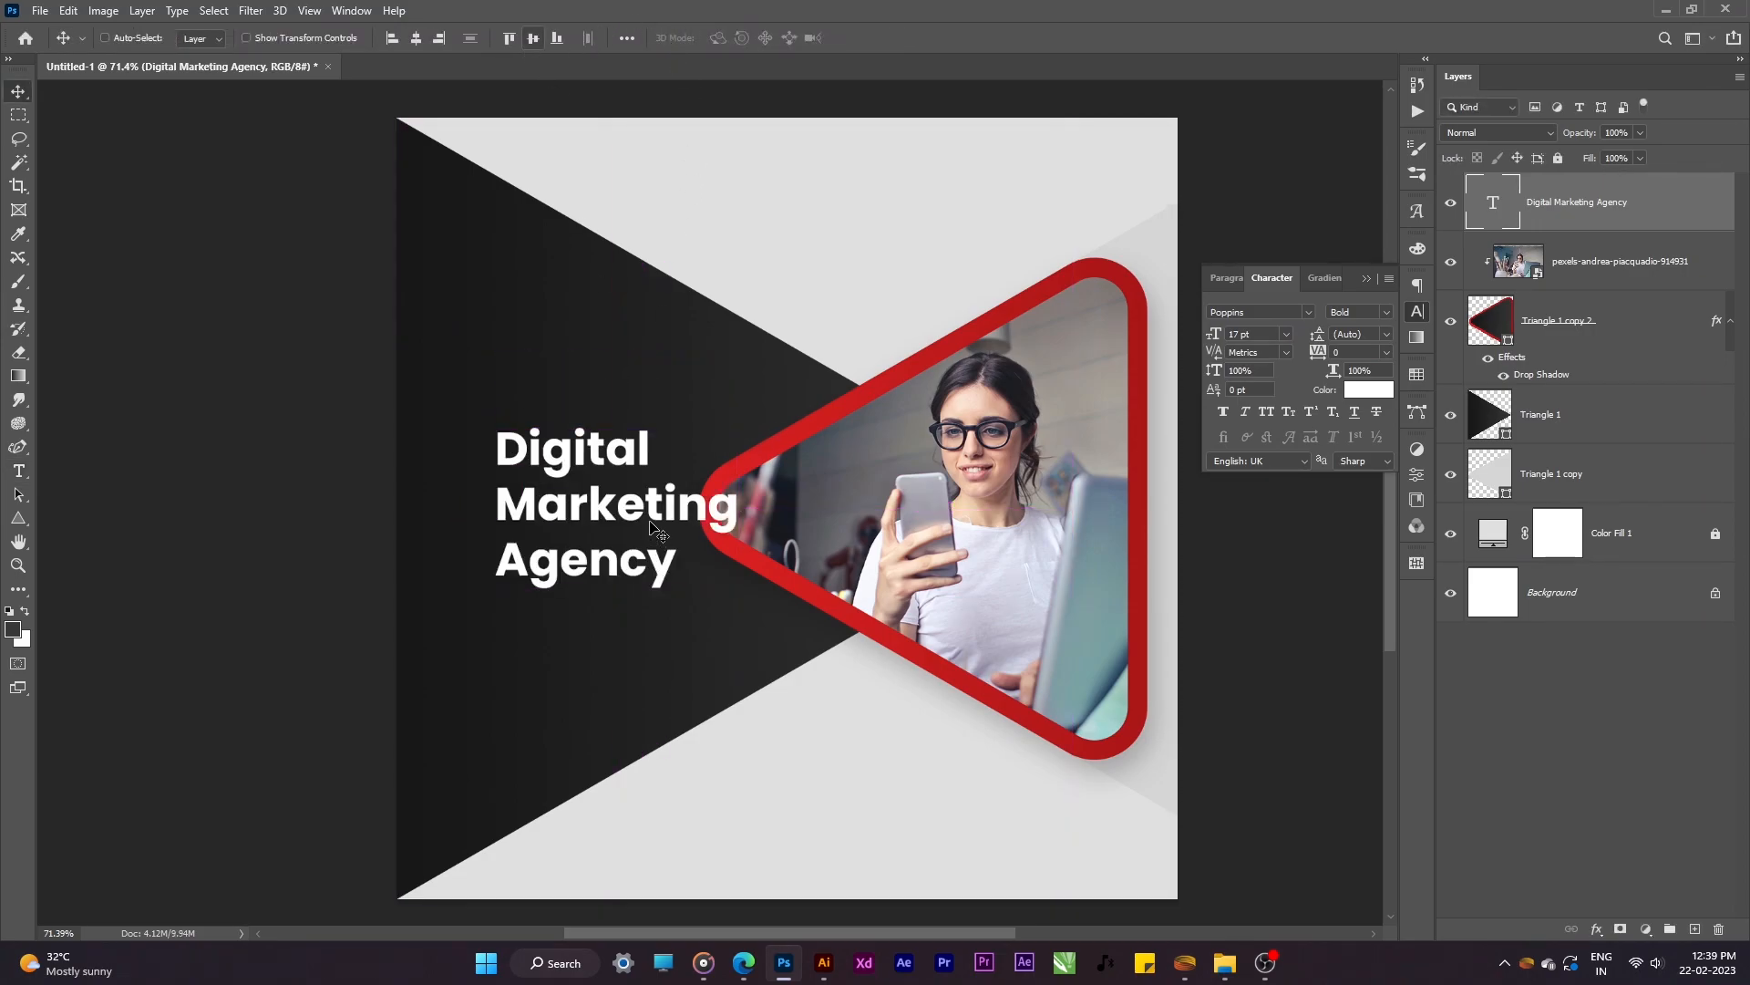
Step: Move the heading up and left, clear of the red outline, and scale it up slightly to 17.21 pt
drag(650, 521, 604, 429)
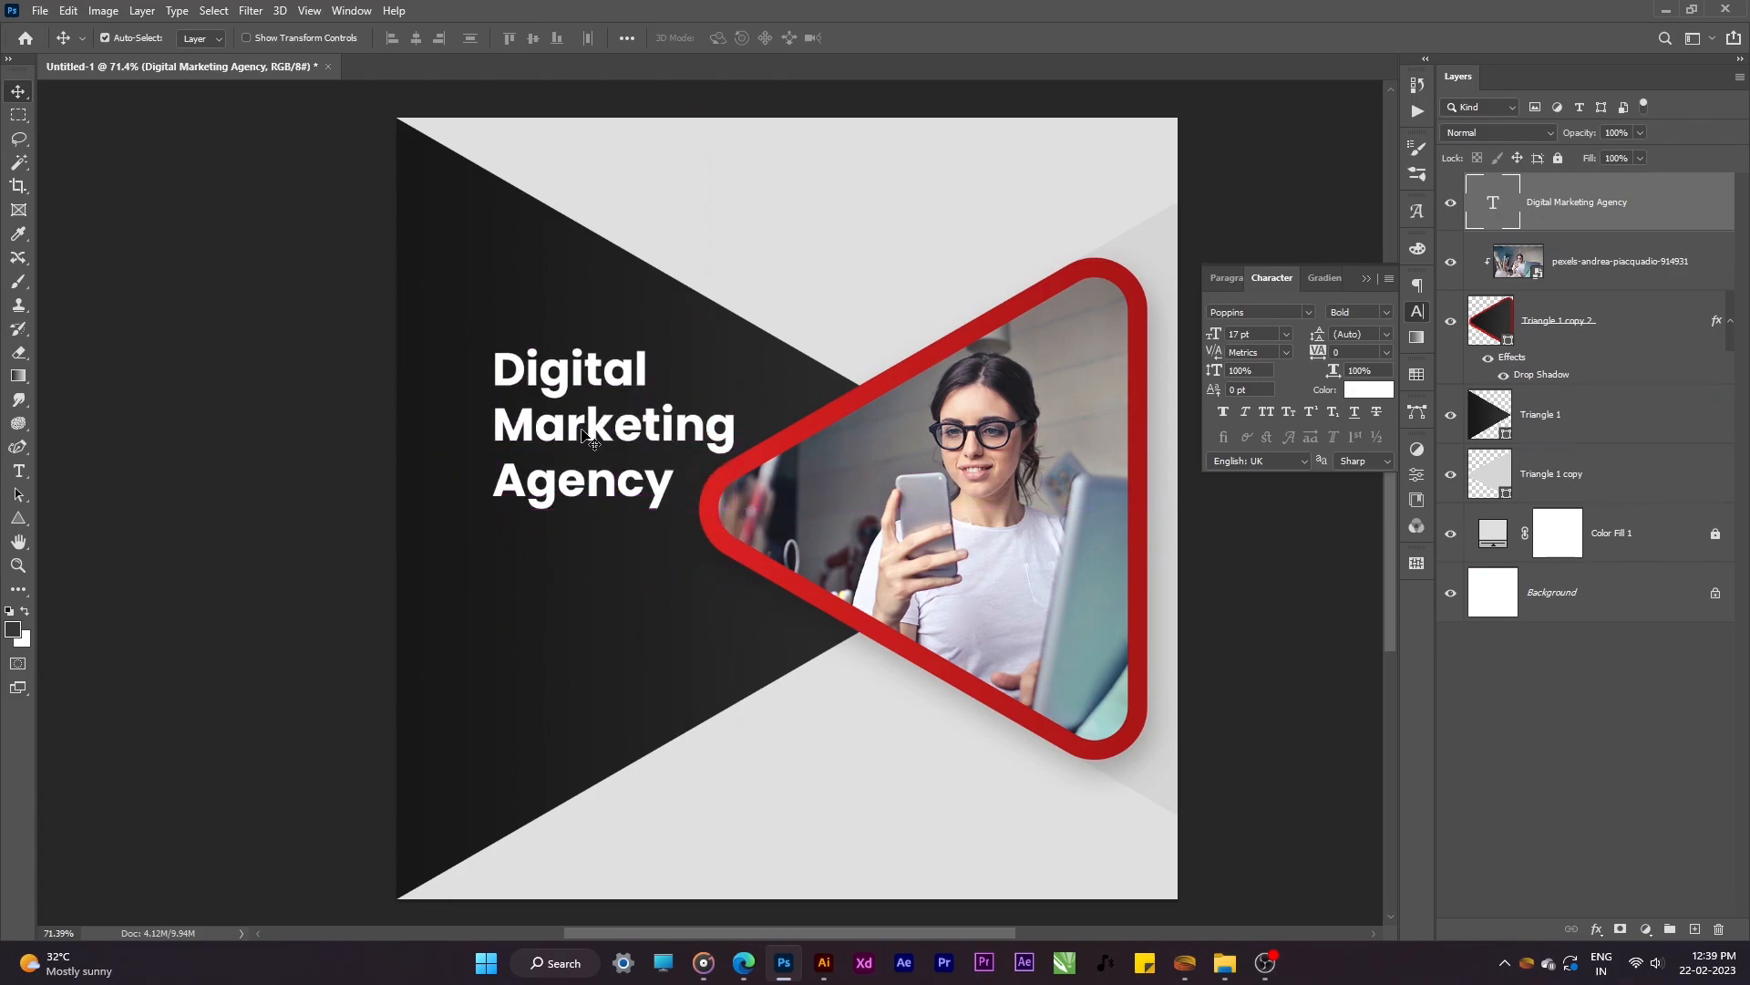
drag(593, 439, 551, 432)
key(ctrl+t)
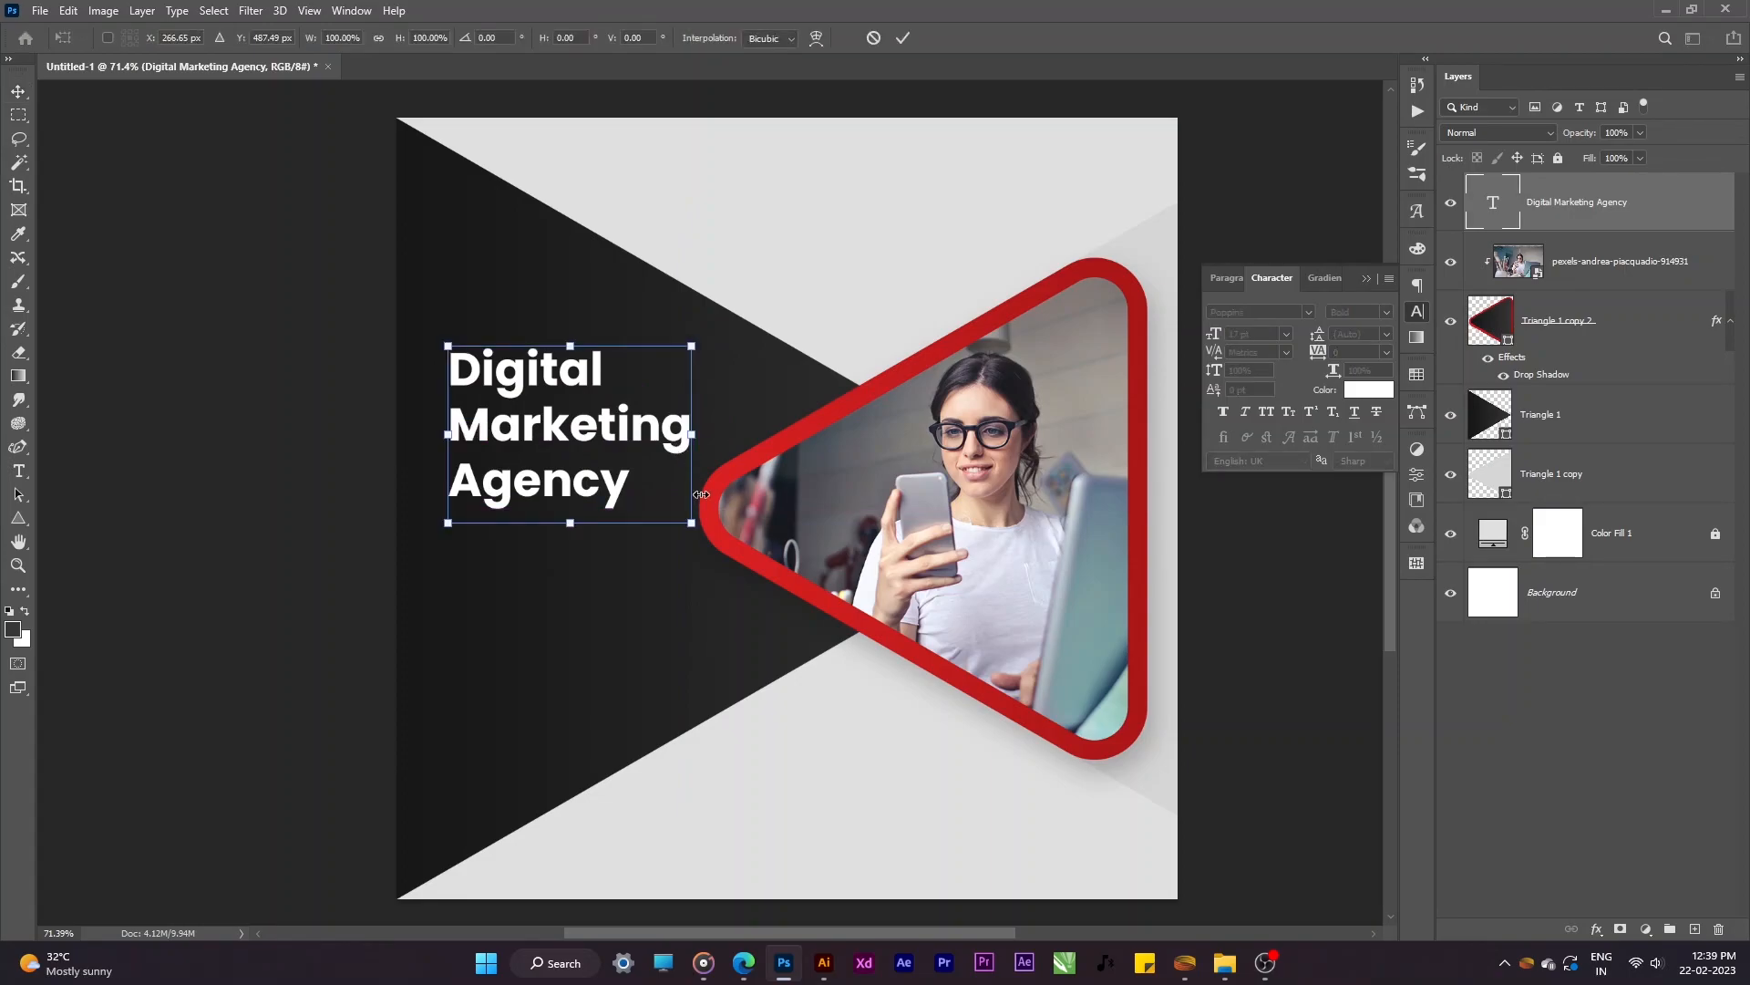
drag(688, 530, 696, 526)
key(Return)
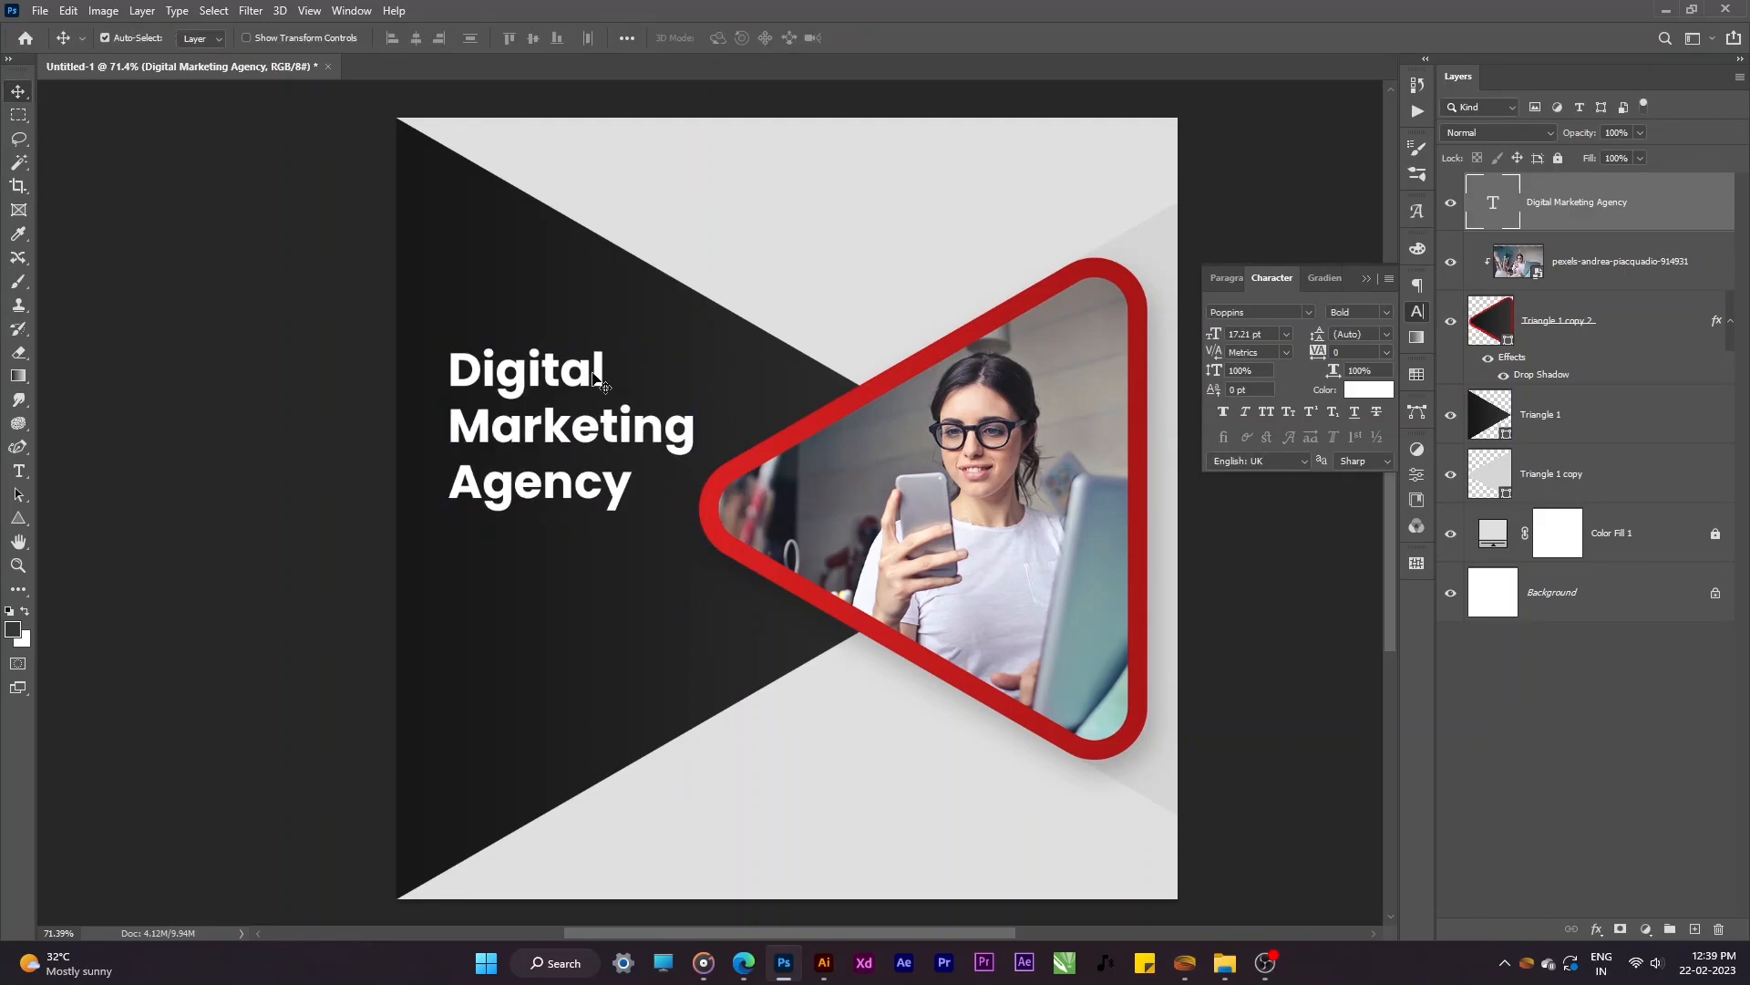
Step: Set the word "Digital" in the heading to Poppins Regular
key(t)
drag(604, 377, 372, 352)
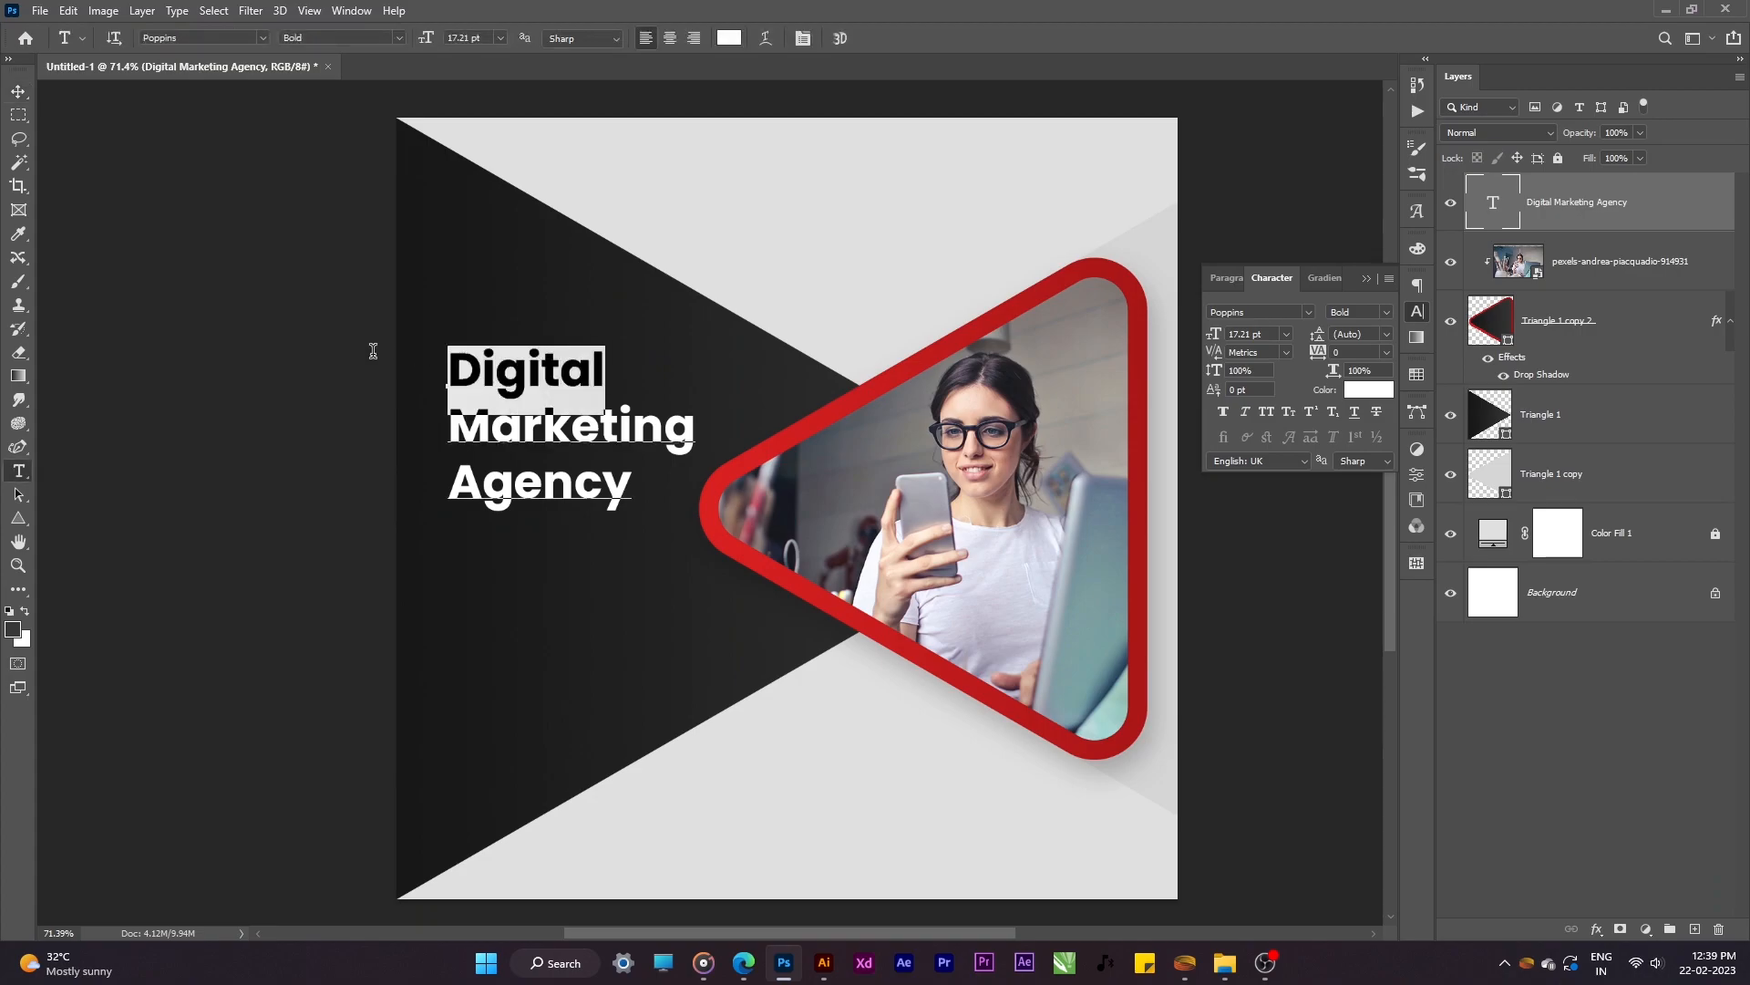
click(398, 38)
click(346, 142)
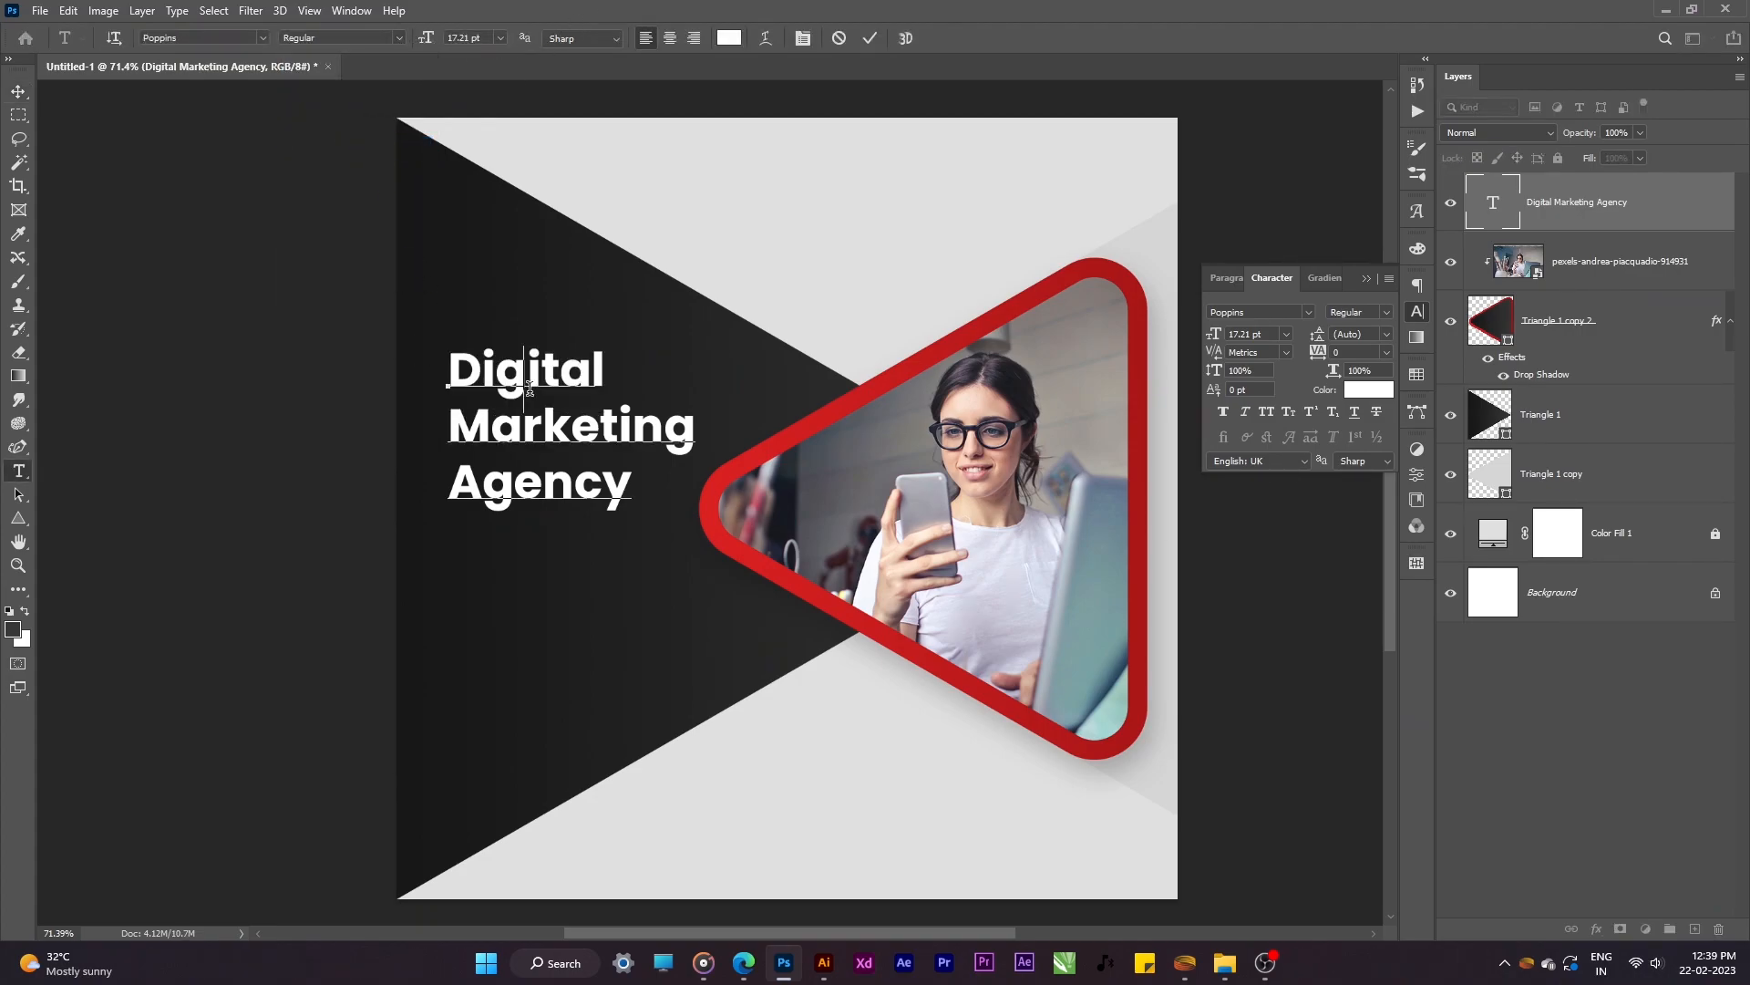
click(869, 38)
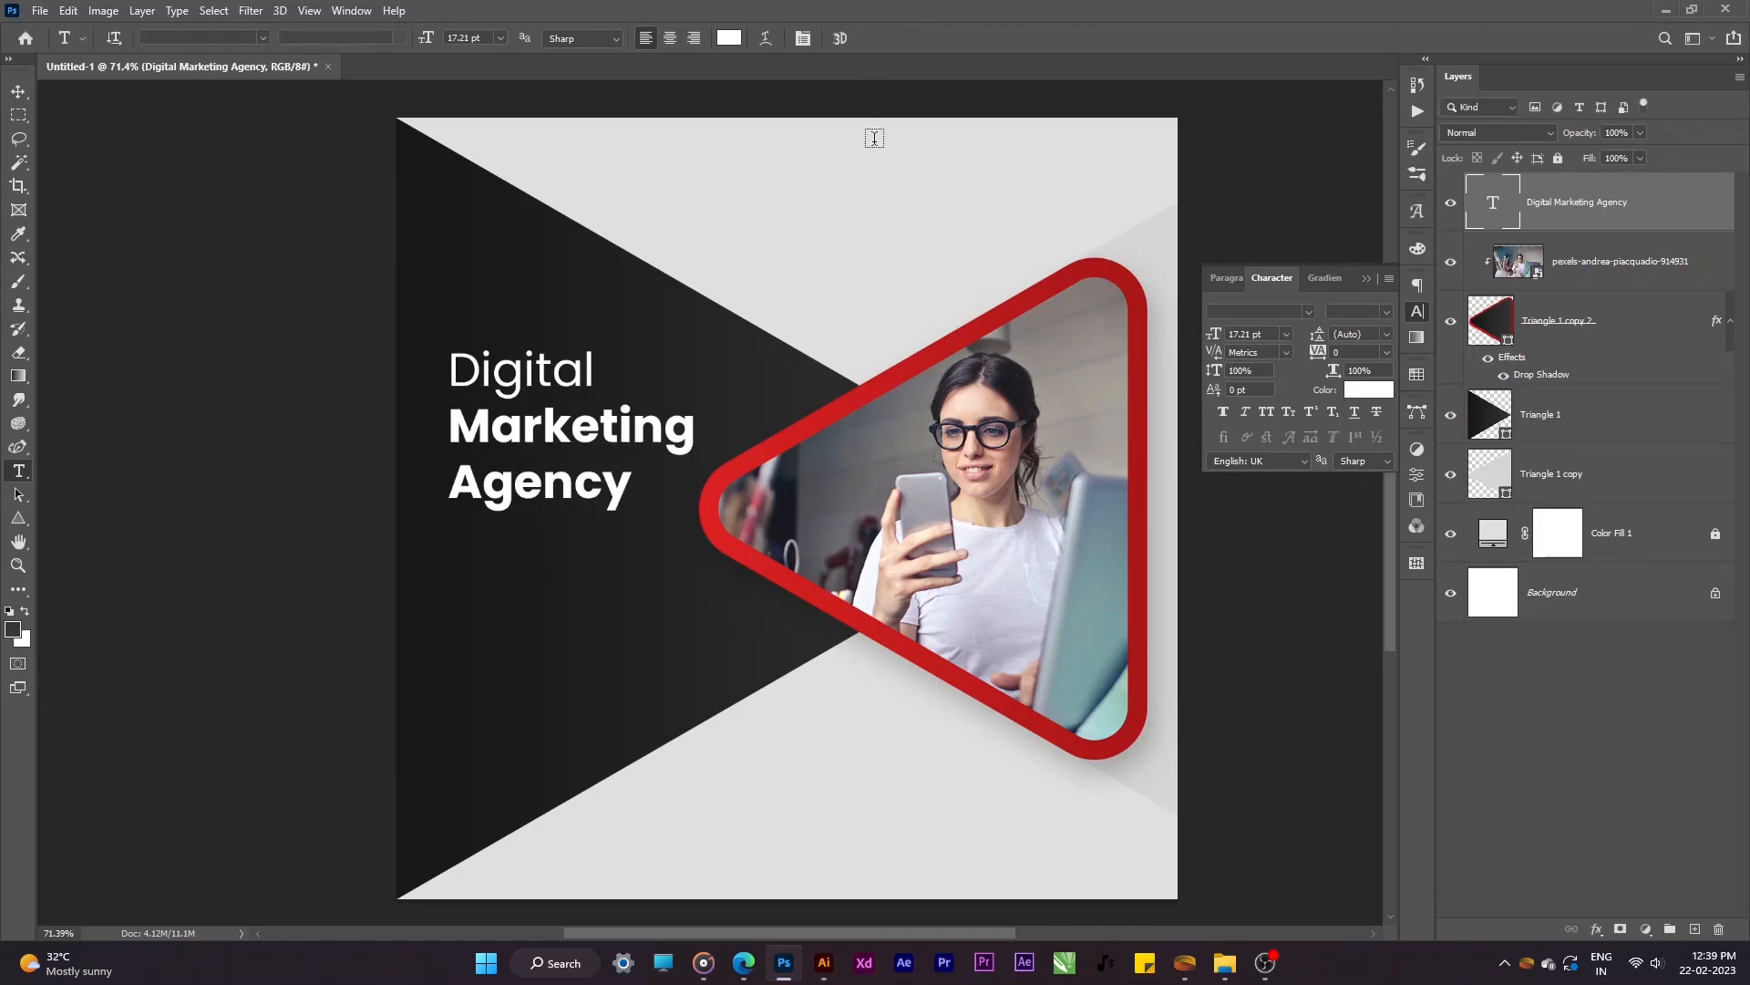
Step: Set the word "Digital" in the heading to Poppins Light
key(v)
drag(510, 497, 556, 430)
key(t)
drag(545, 339, 332, 308)
click(395, 38)
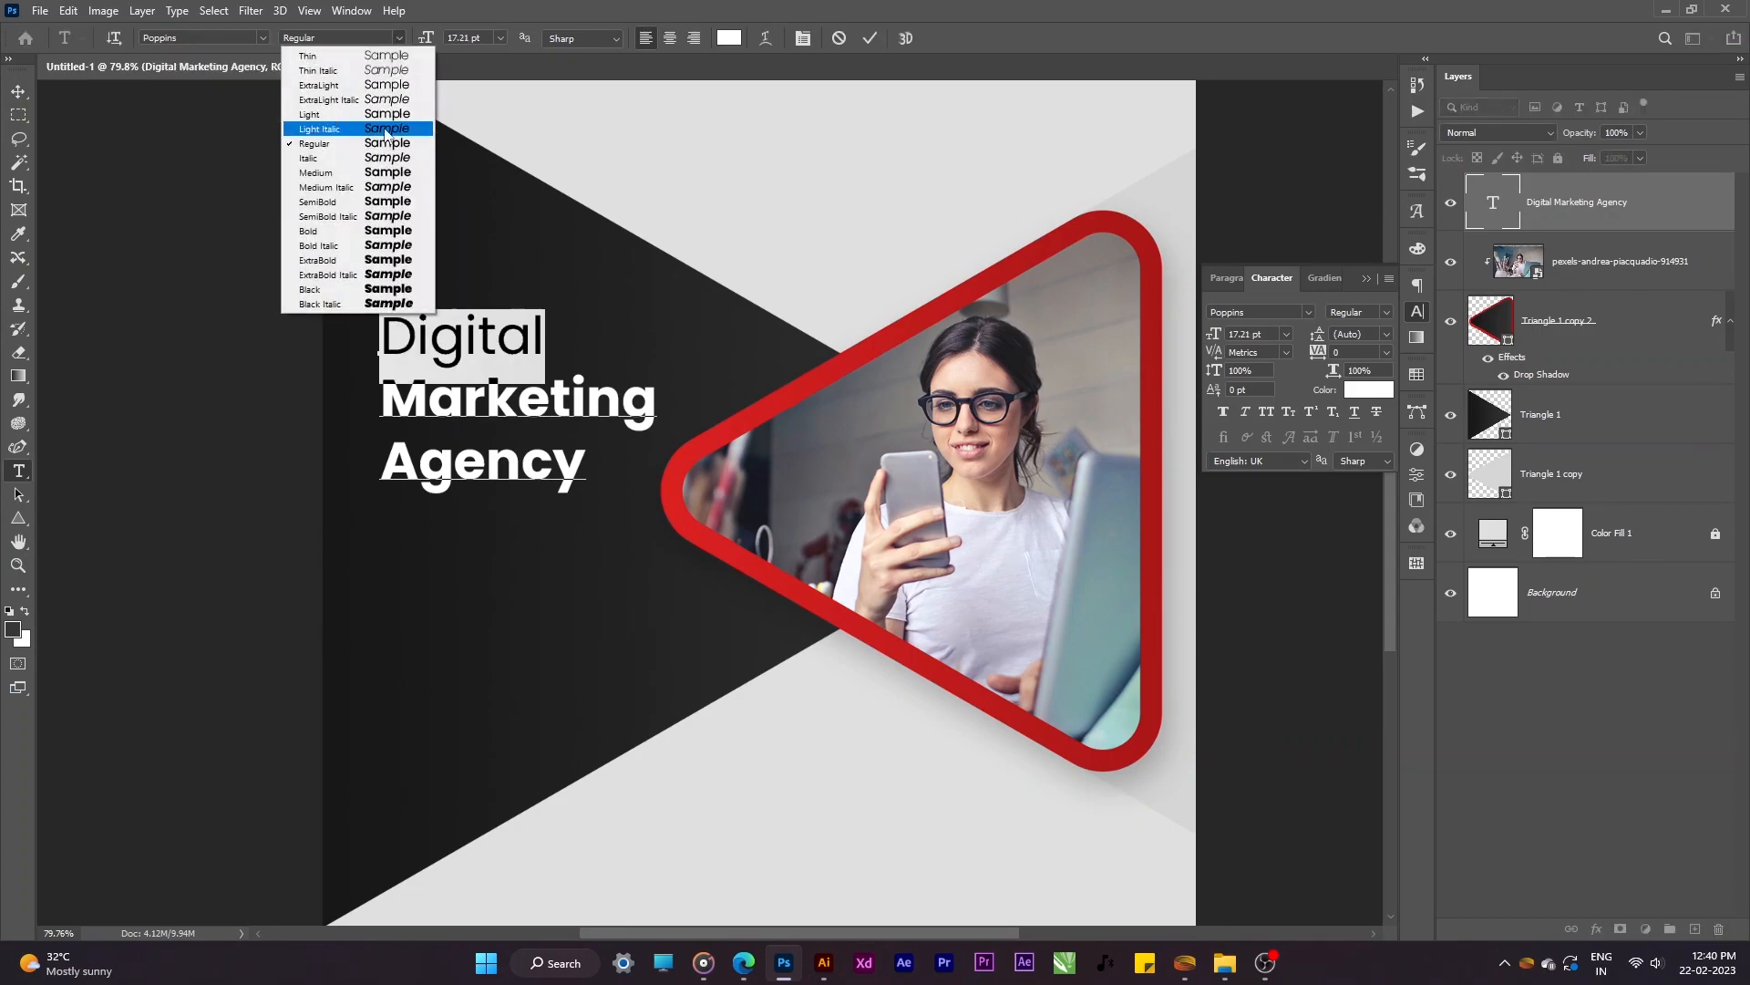
click(319, 119)
click(871, 38)
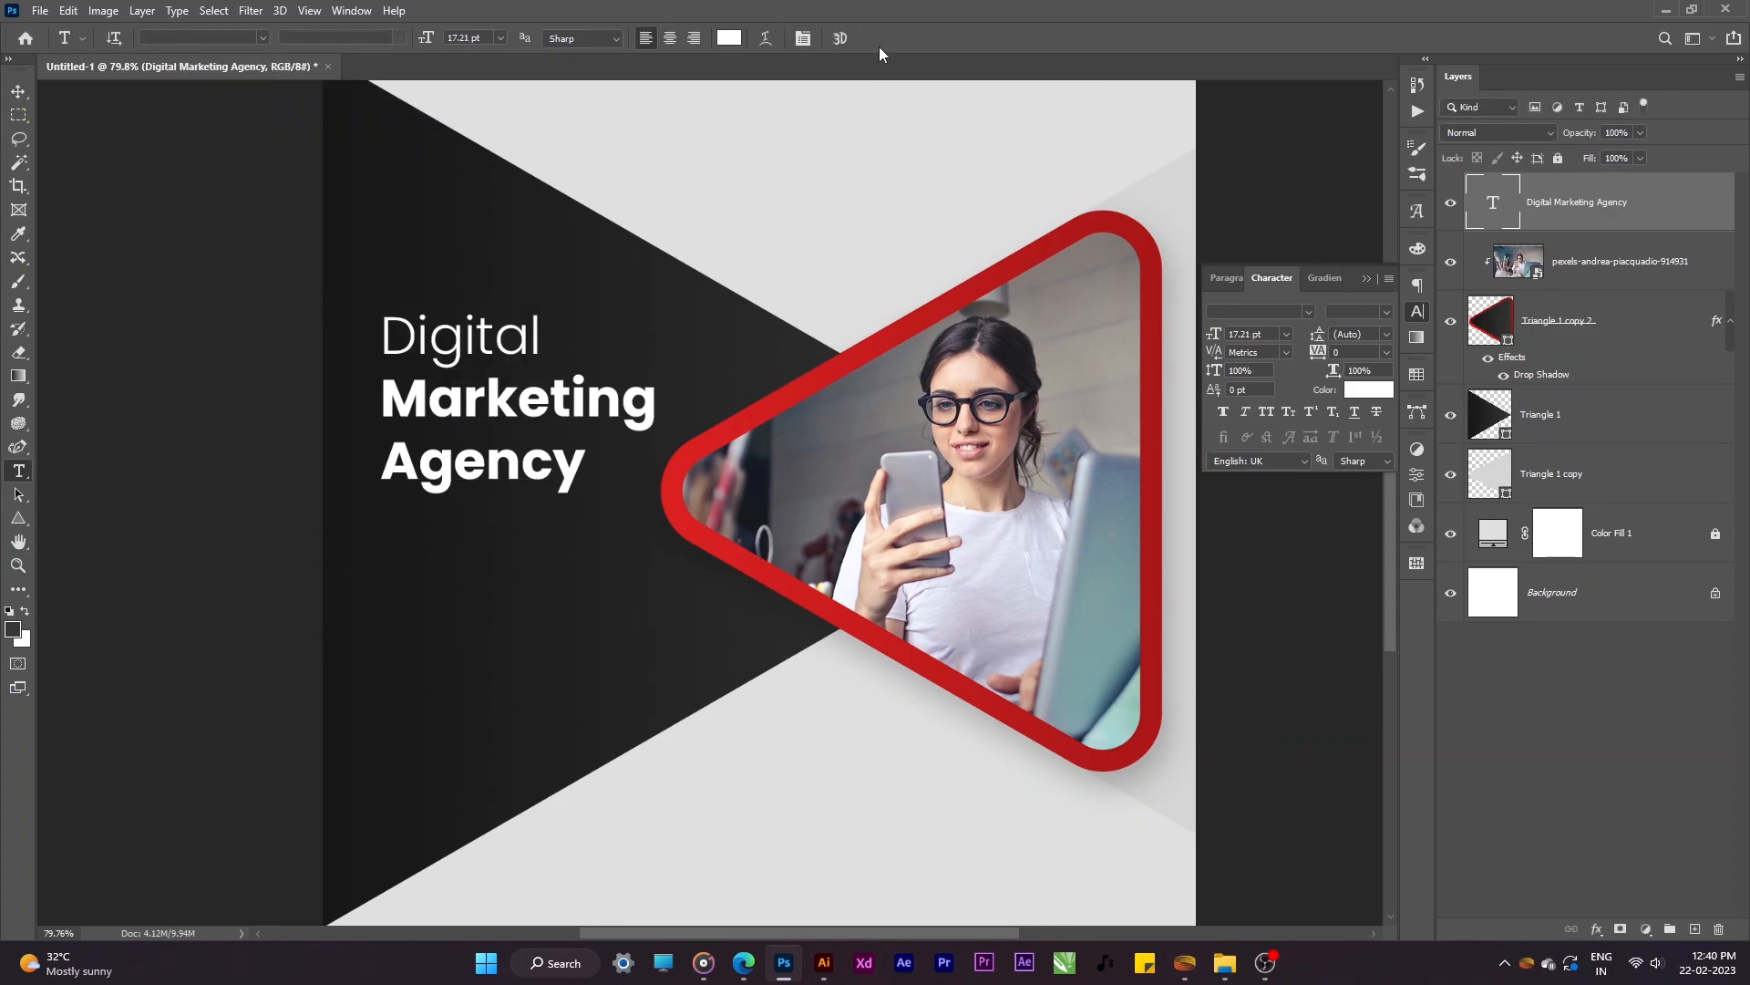
click(493, 370)
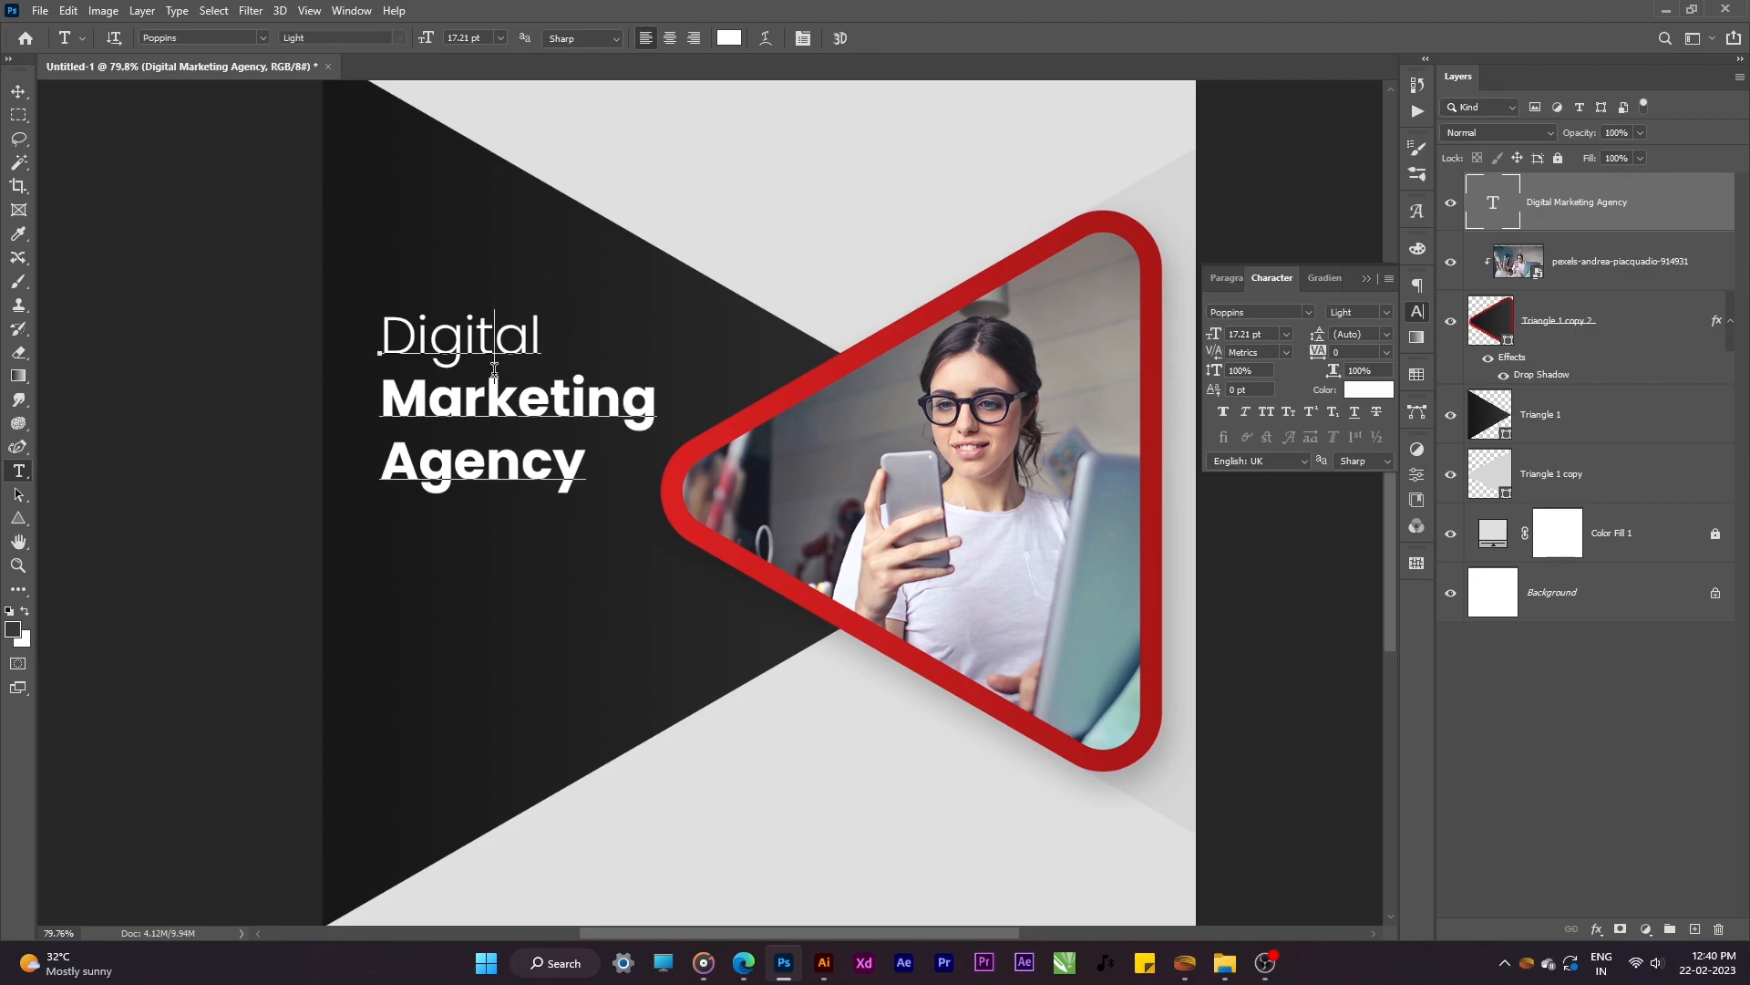
key(Escape)
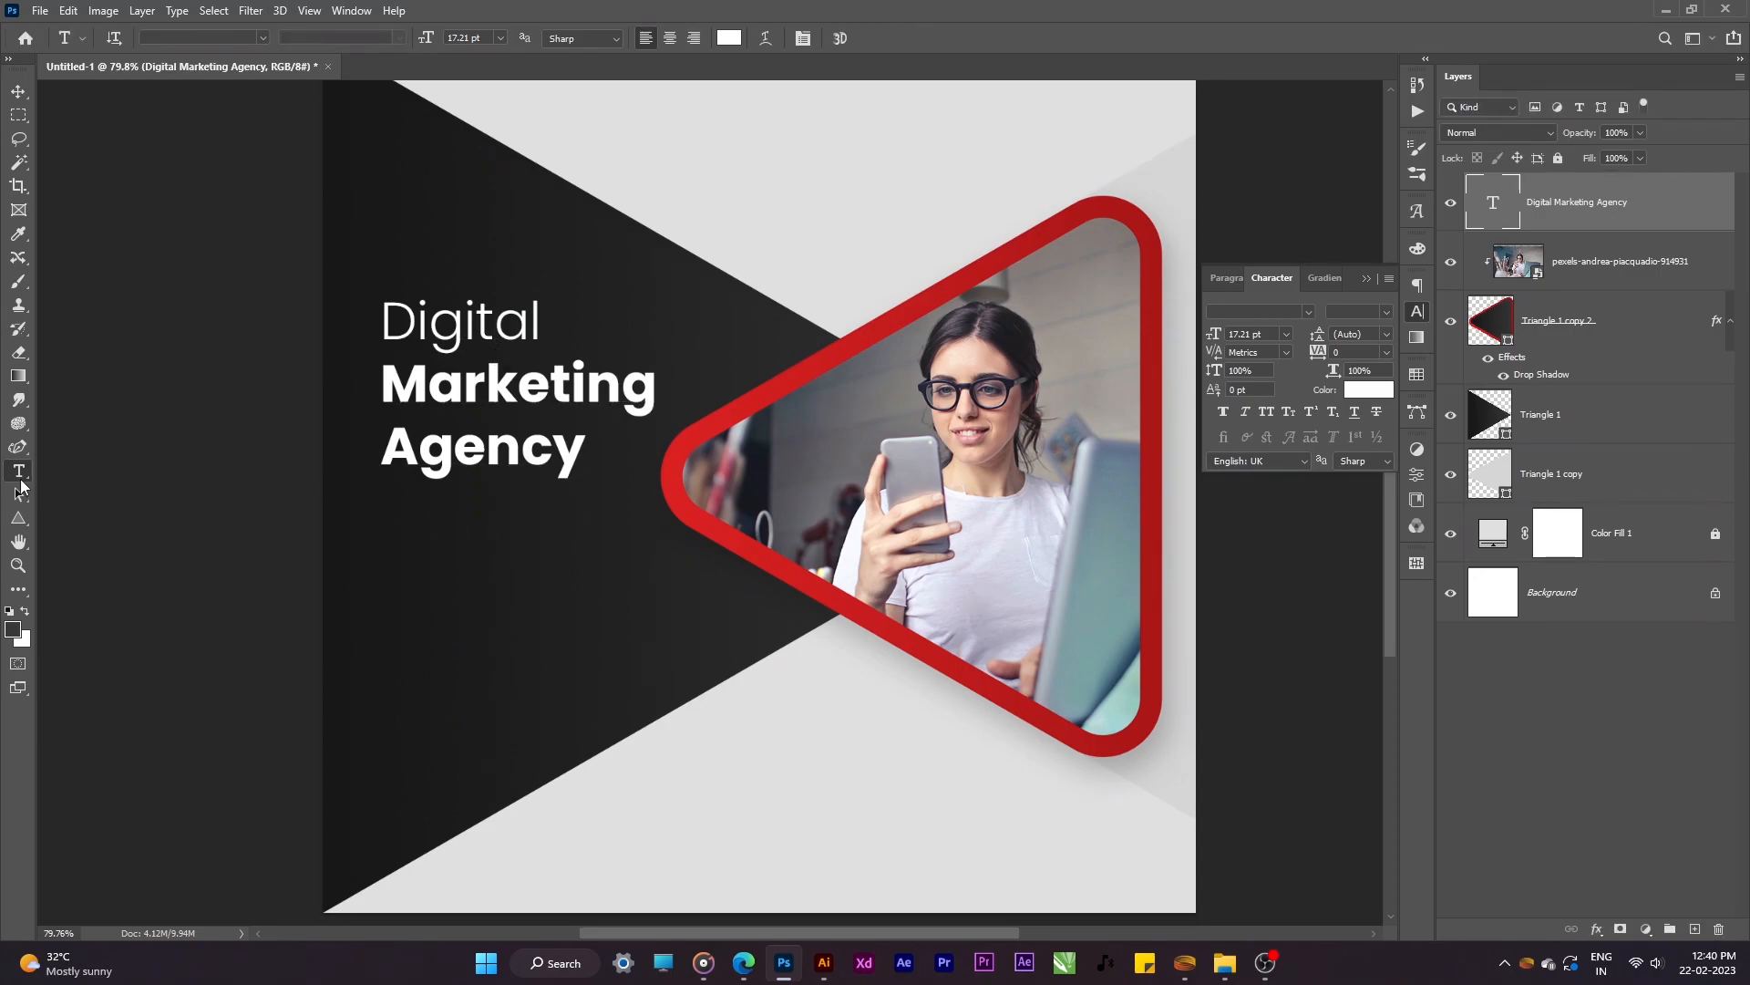
Step: Set the Pen tool's shape stroke to red d71a1b, sampled from the rounded triangle's outline
click(18, 447)
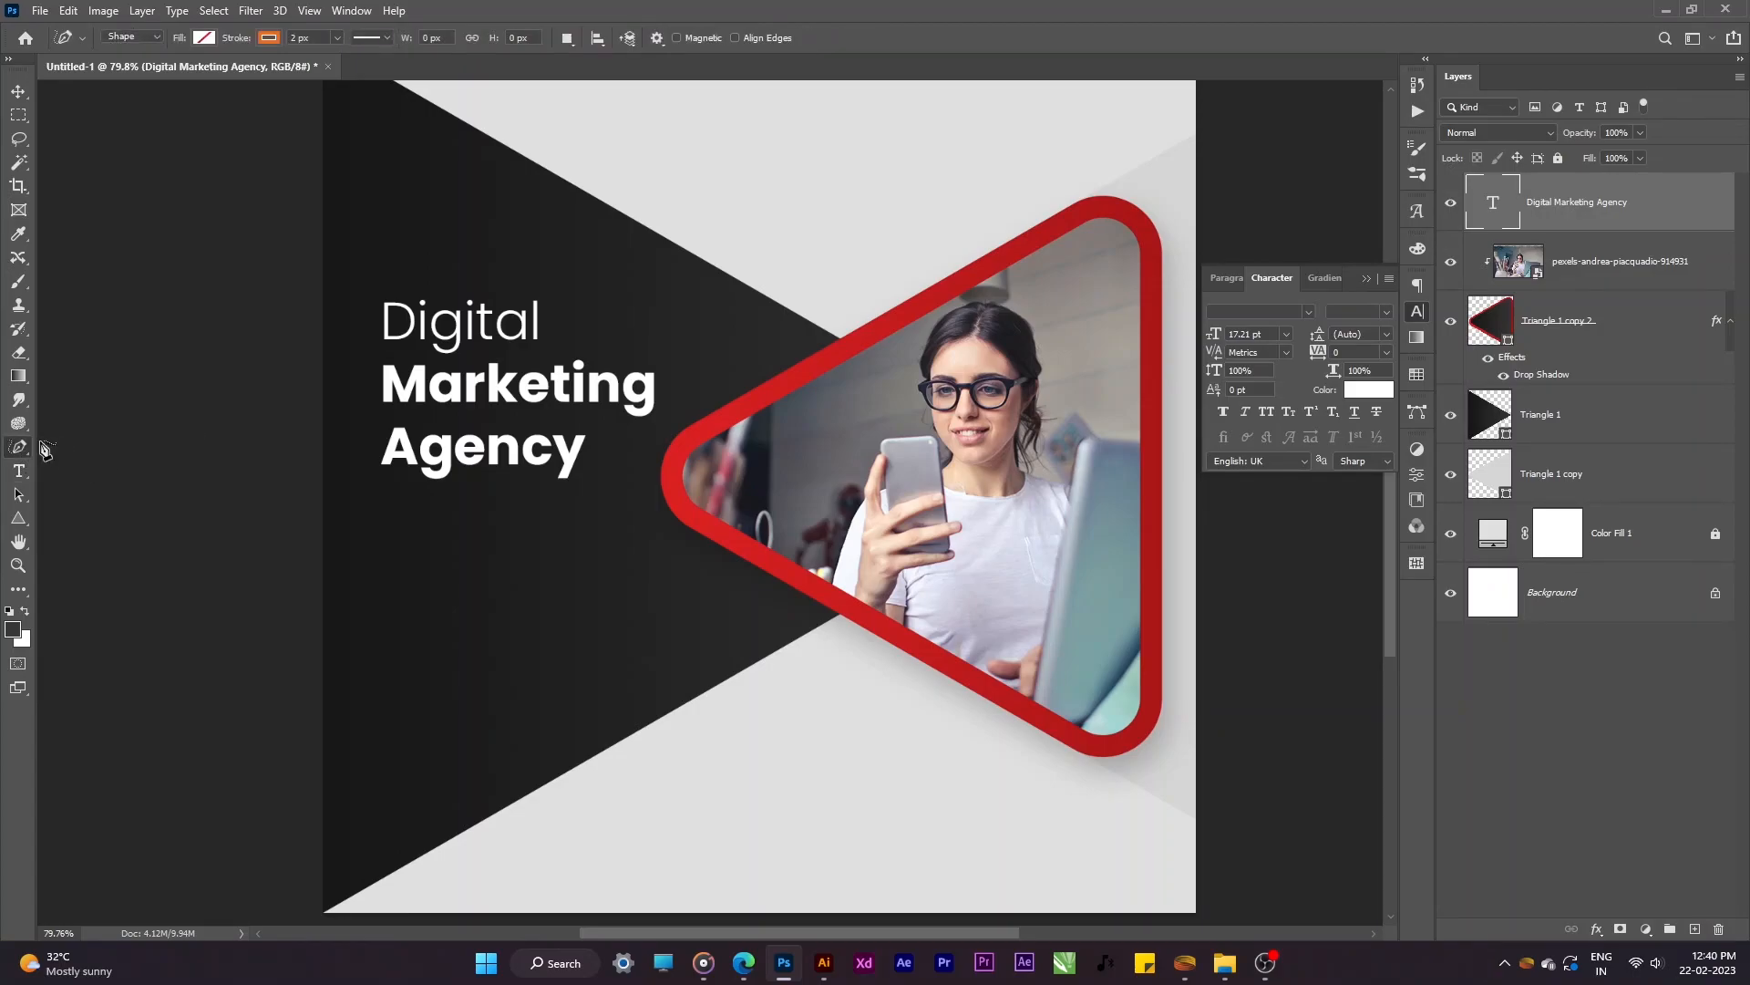
right_click(30, 446)
click(86, 452)
click(268, 39)
click(381, 74)
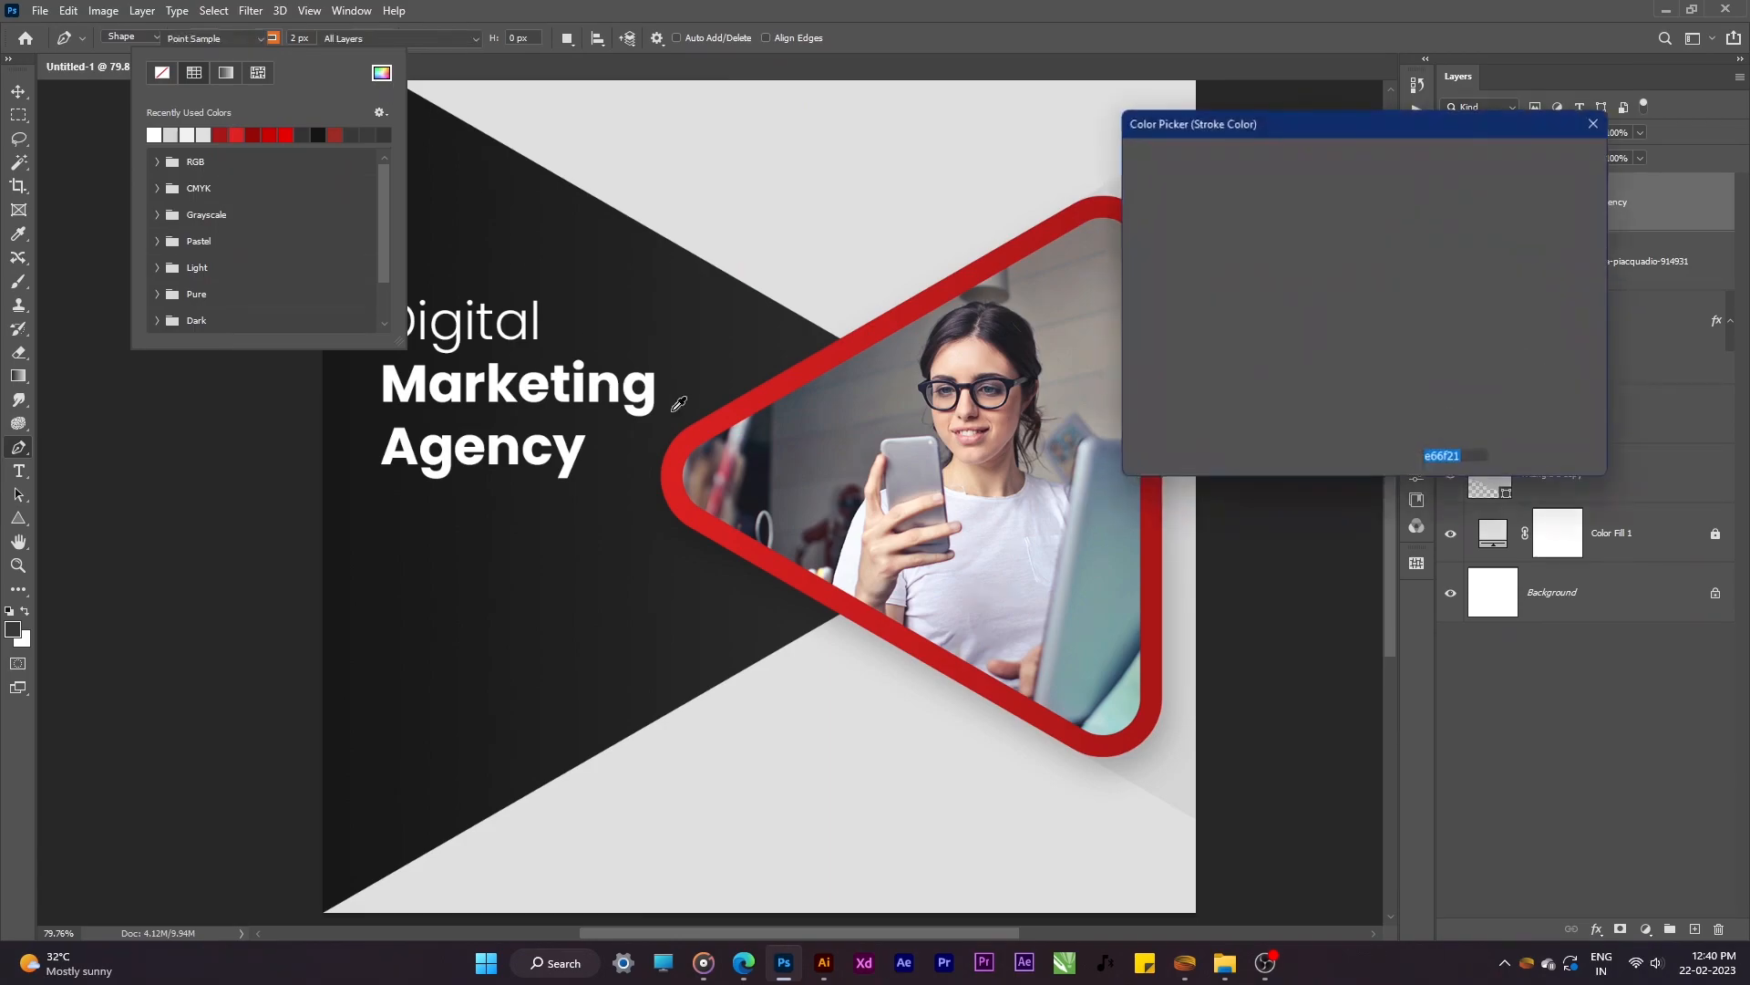
click(716, 414)
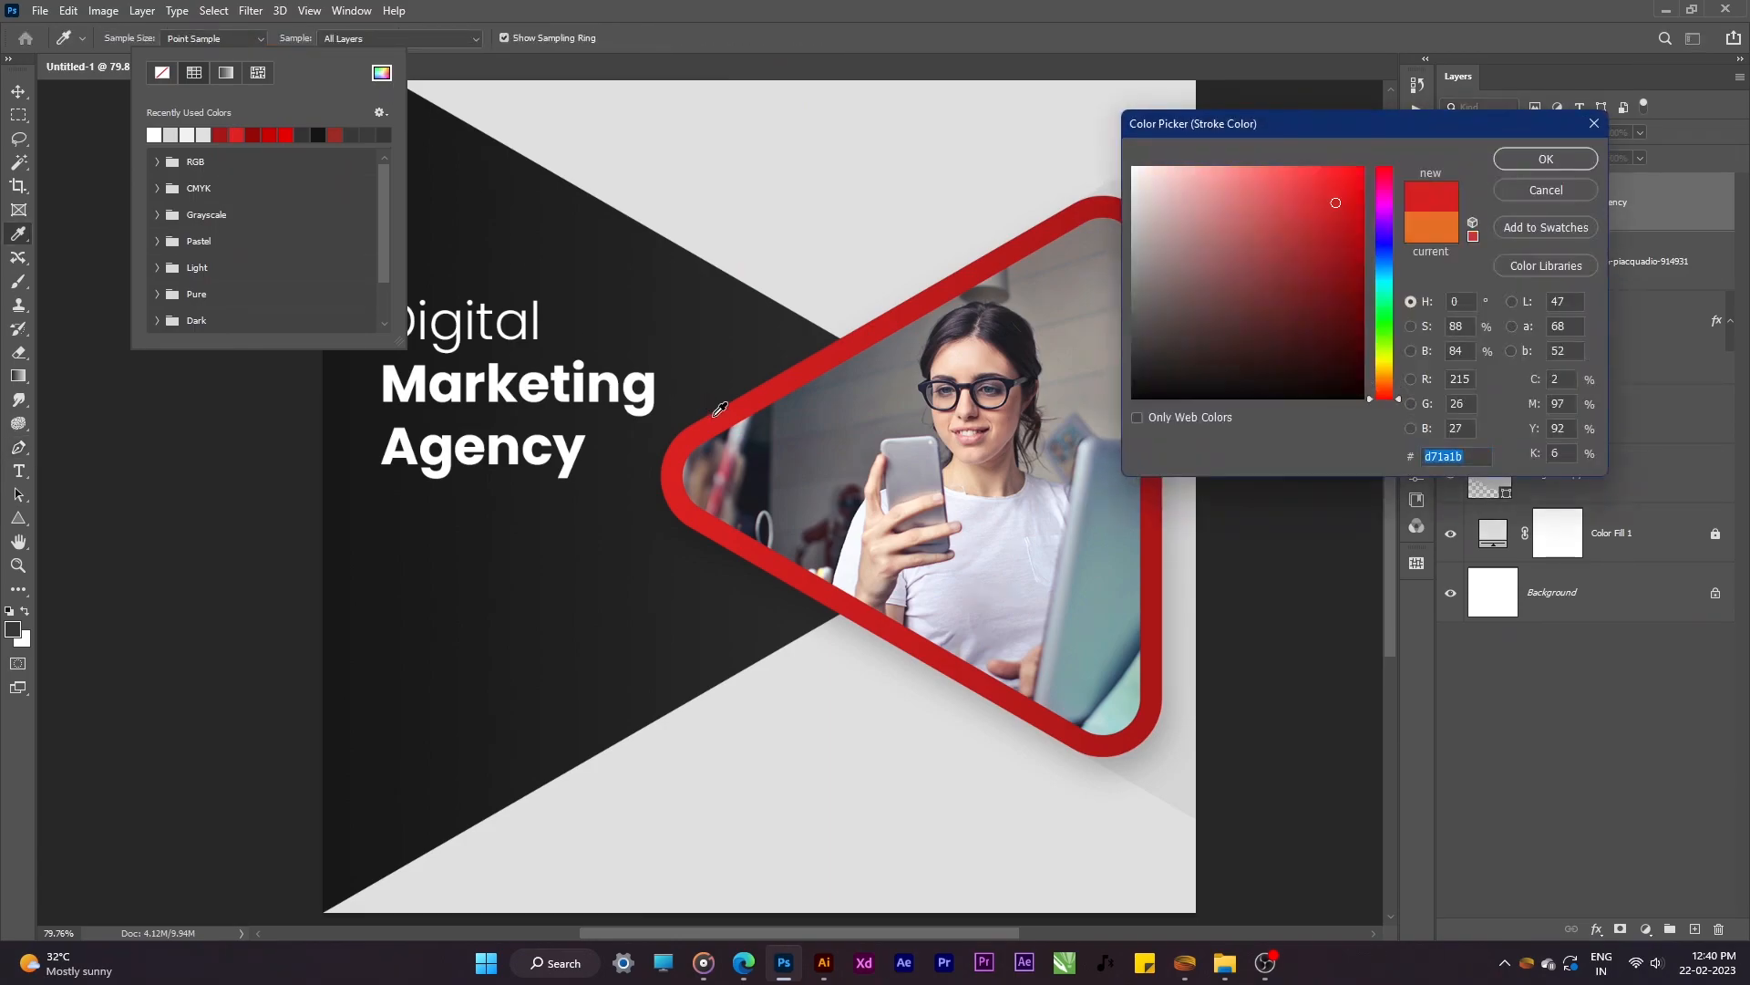
click(1546, 159)
Step: Draw a straight horizontal line about 207 px long just below the word "Agency", starting at the heading's left edge
click(381, 489)
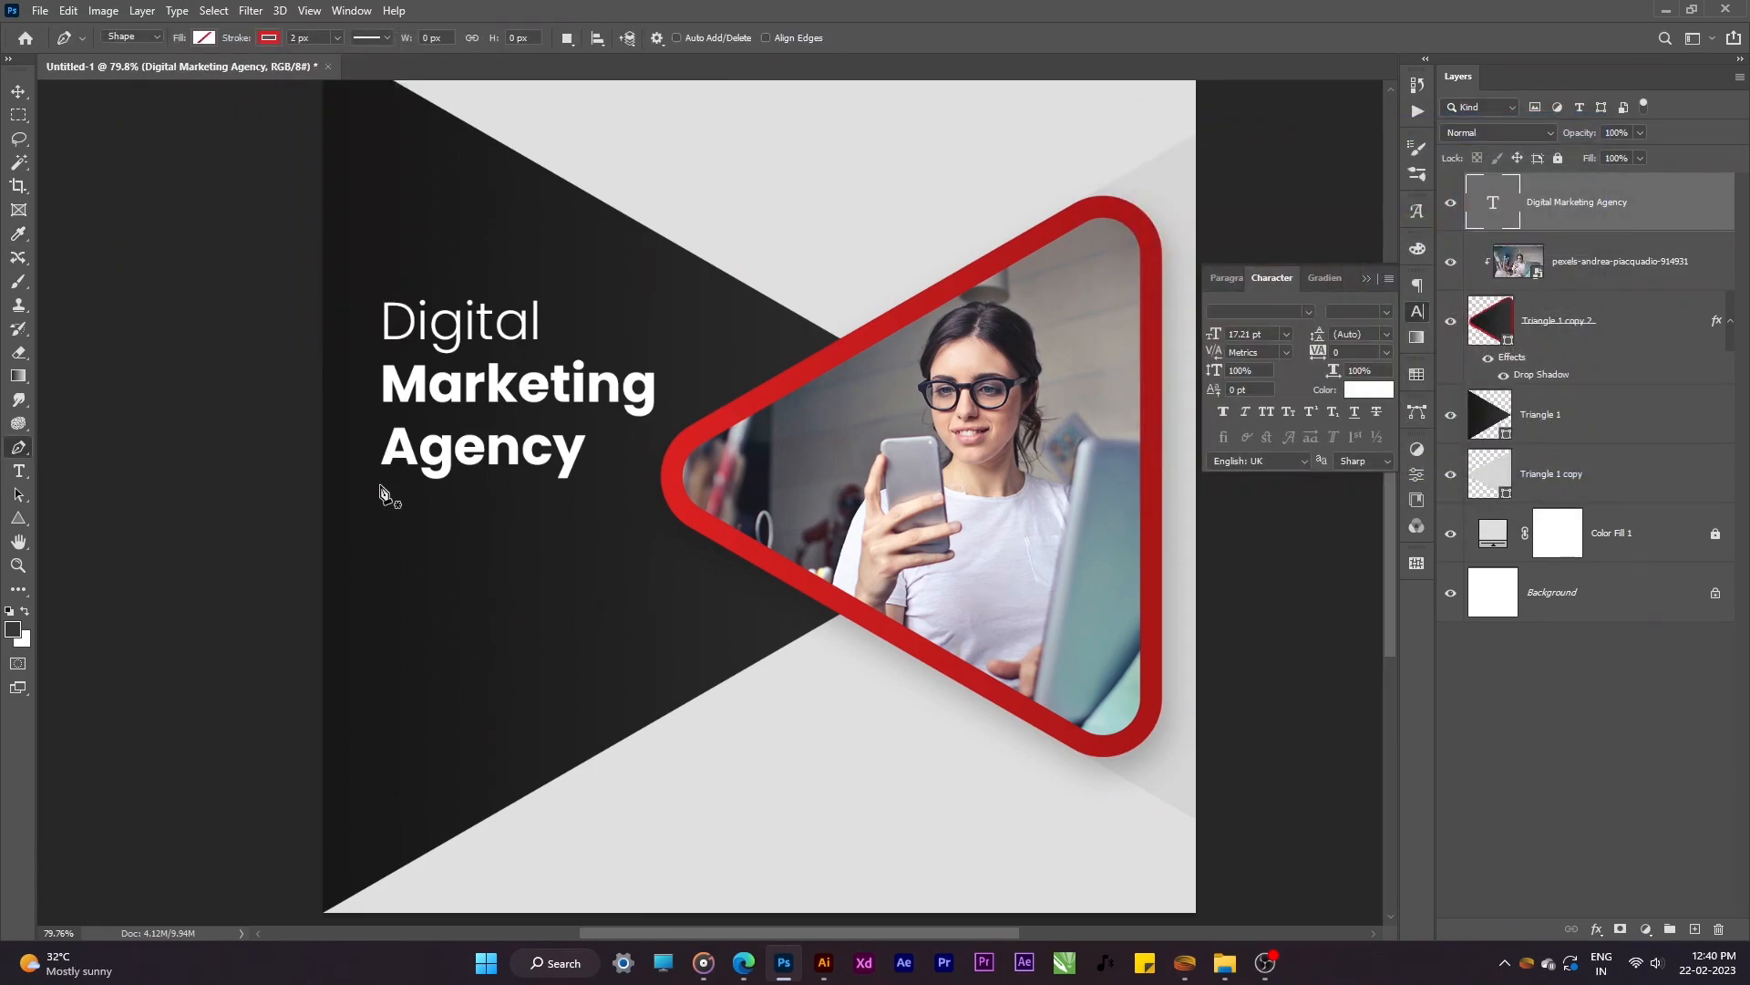
click(381, 486)
shift+click(530, 491)
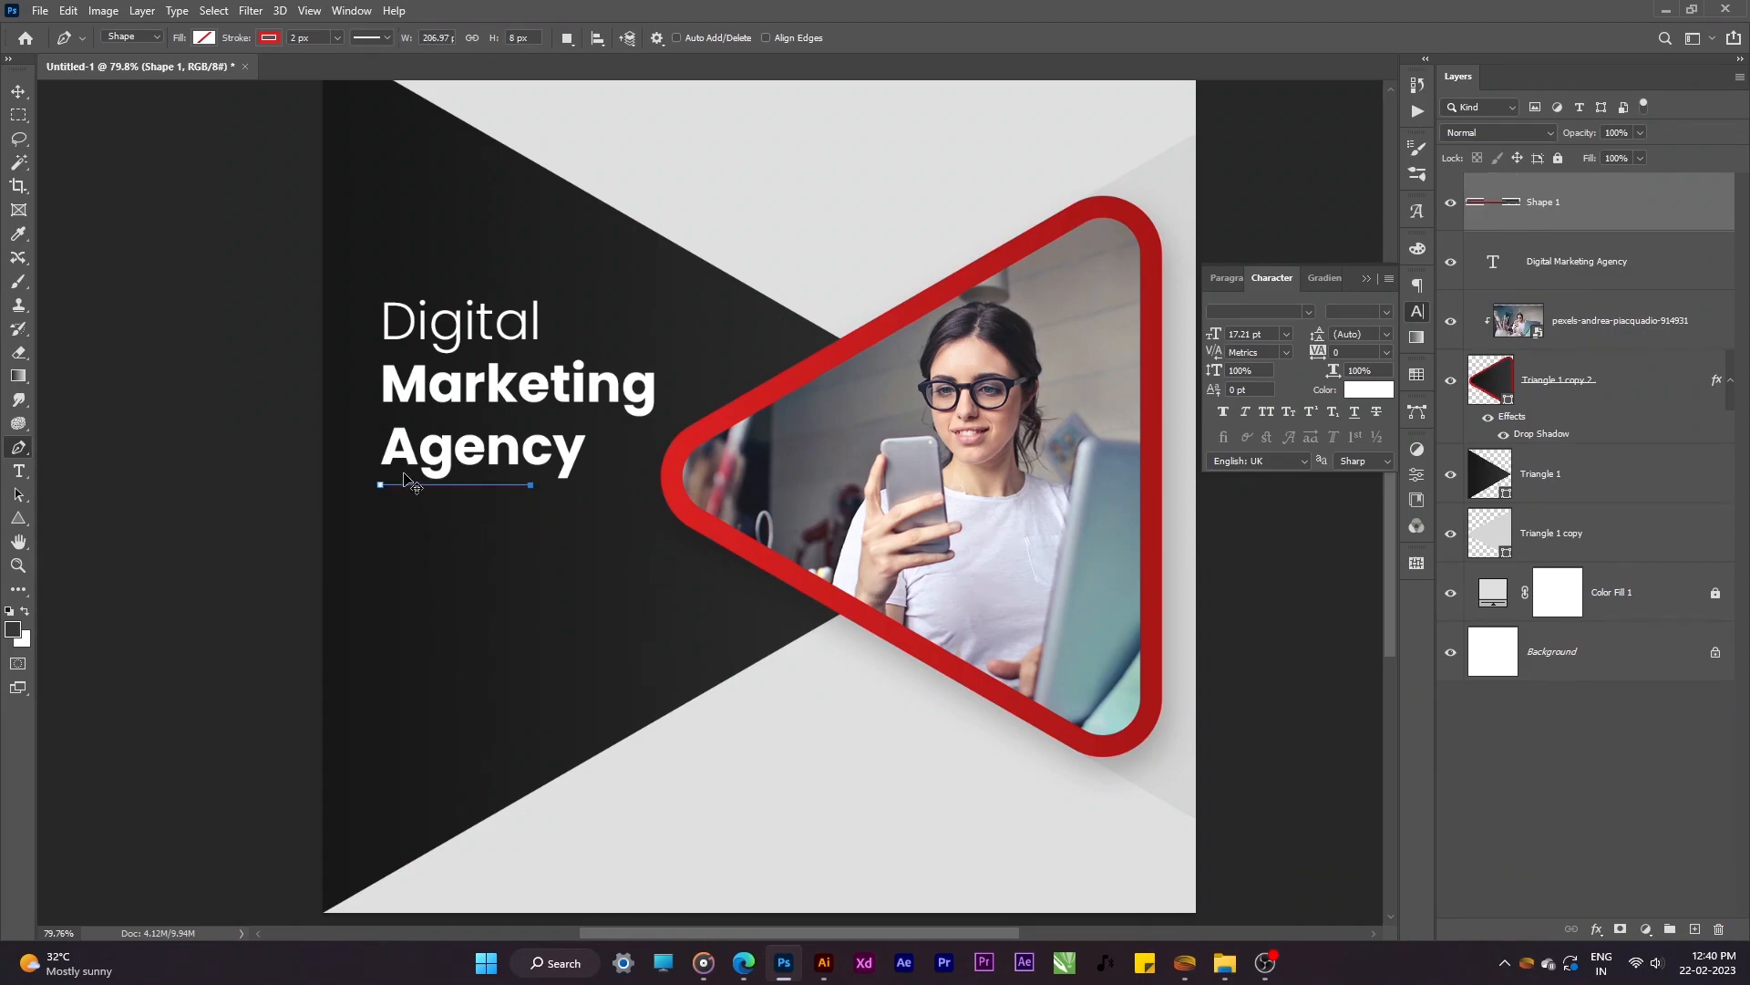
Step: Line the red line up with the heading's left edge and nudge it slightly lower beneath "Agency"
key(v)
scroll(405, 461, up, 3)
mouse_move(574, 518)
mouse_down()
mouse_move(572, 544)
mouse_move(569, 527)
mouse_up()
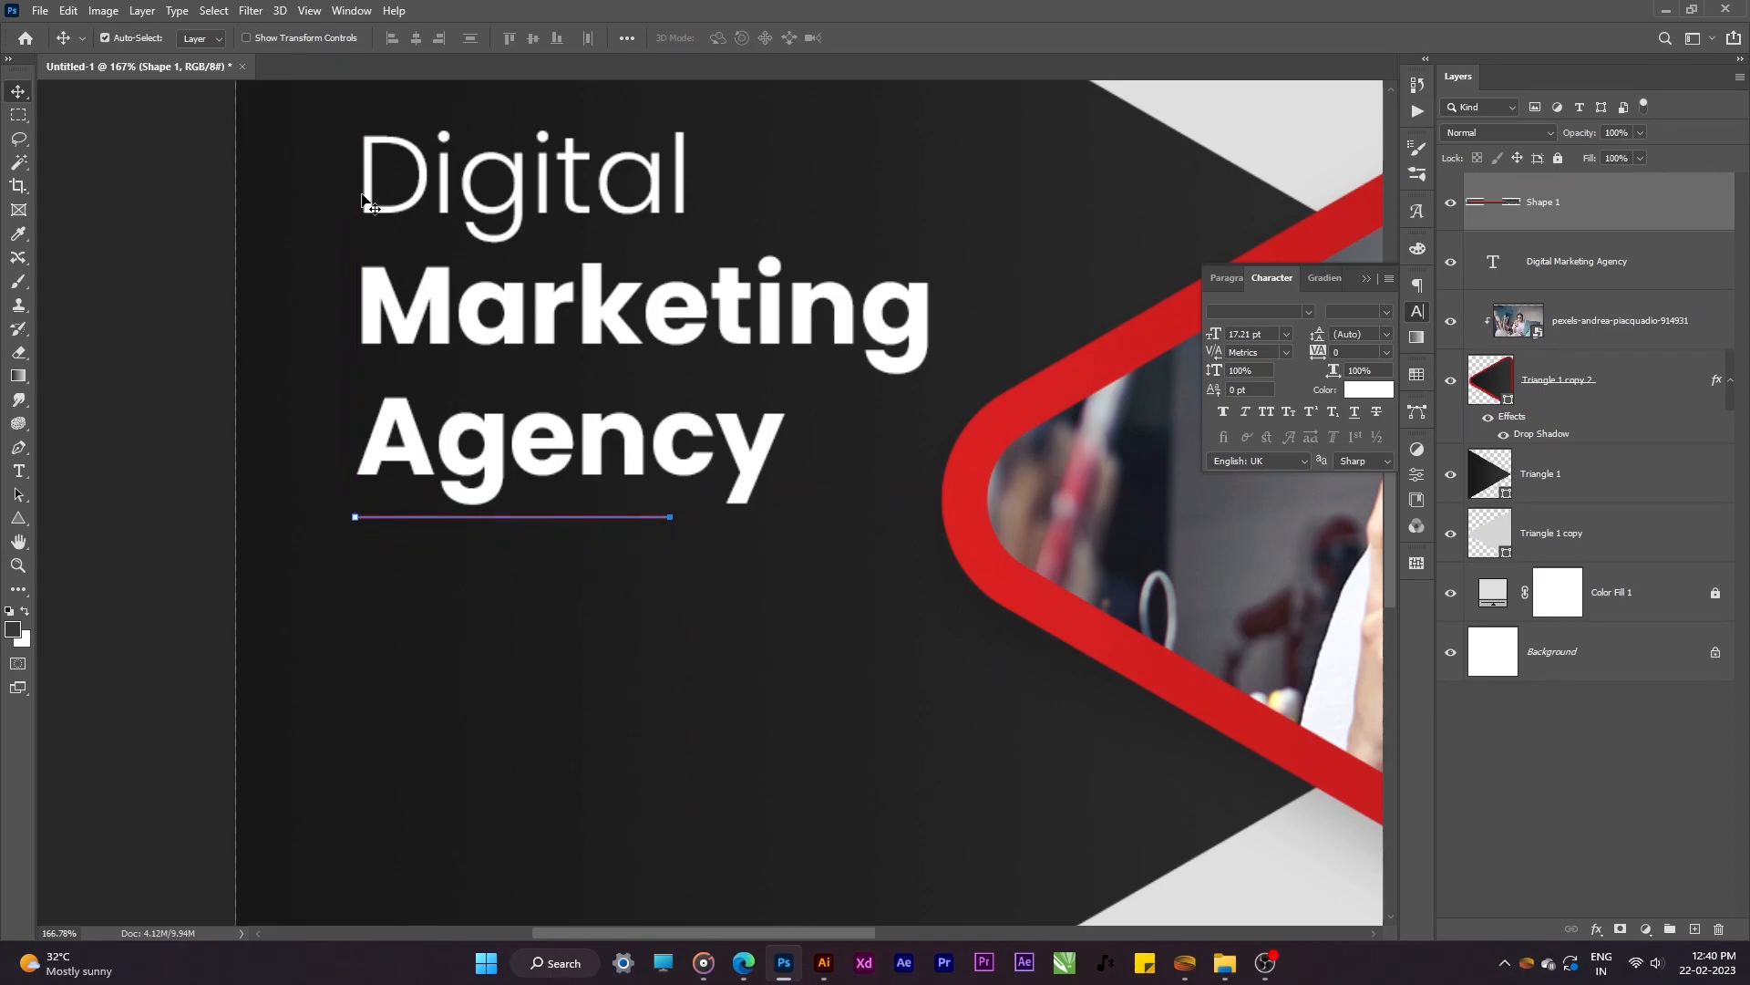
key(a)
key(v)
click(144, 274)
key(ctrl+0)
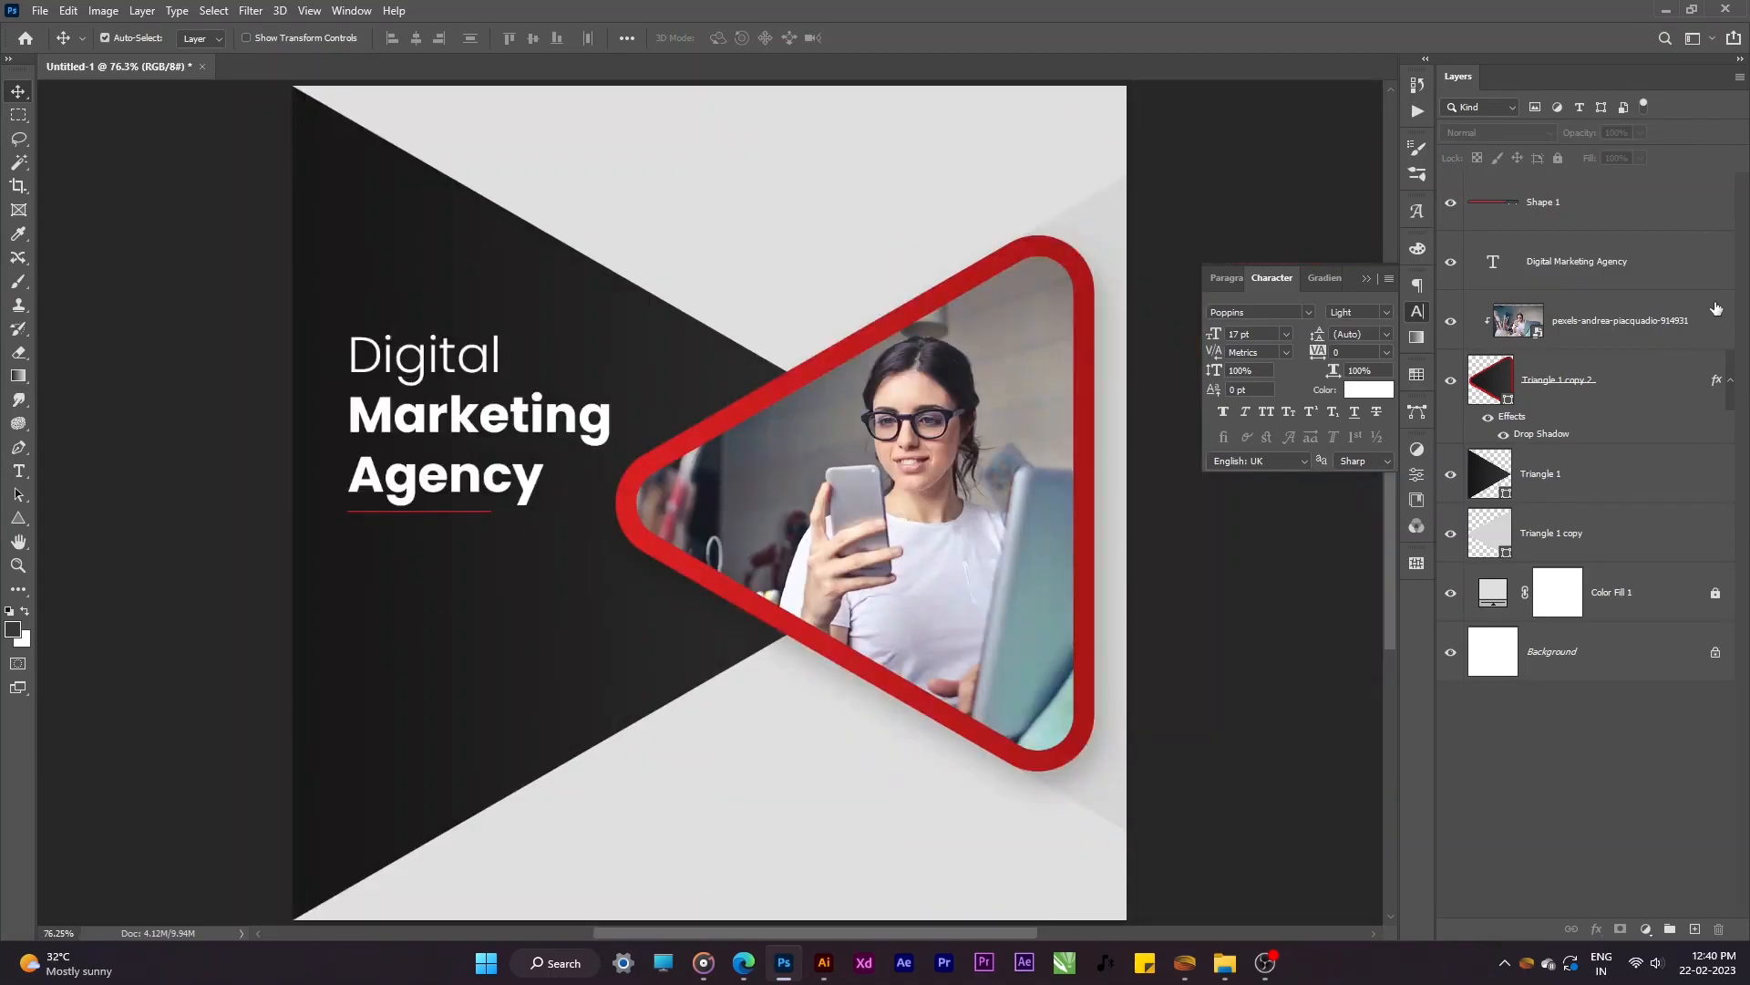
click(1630, 212)
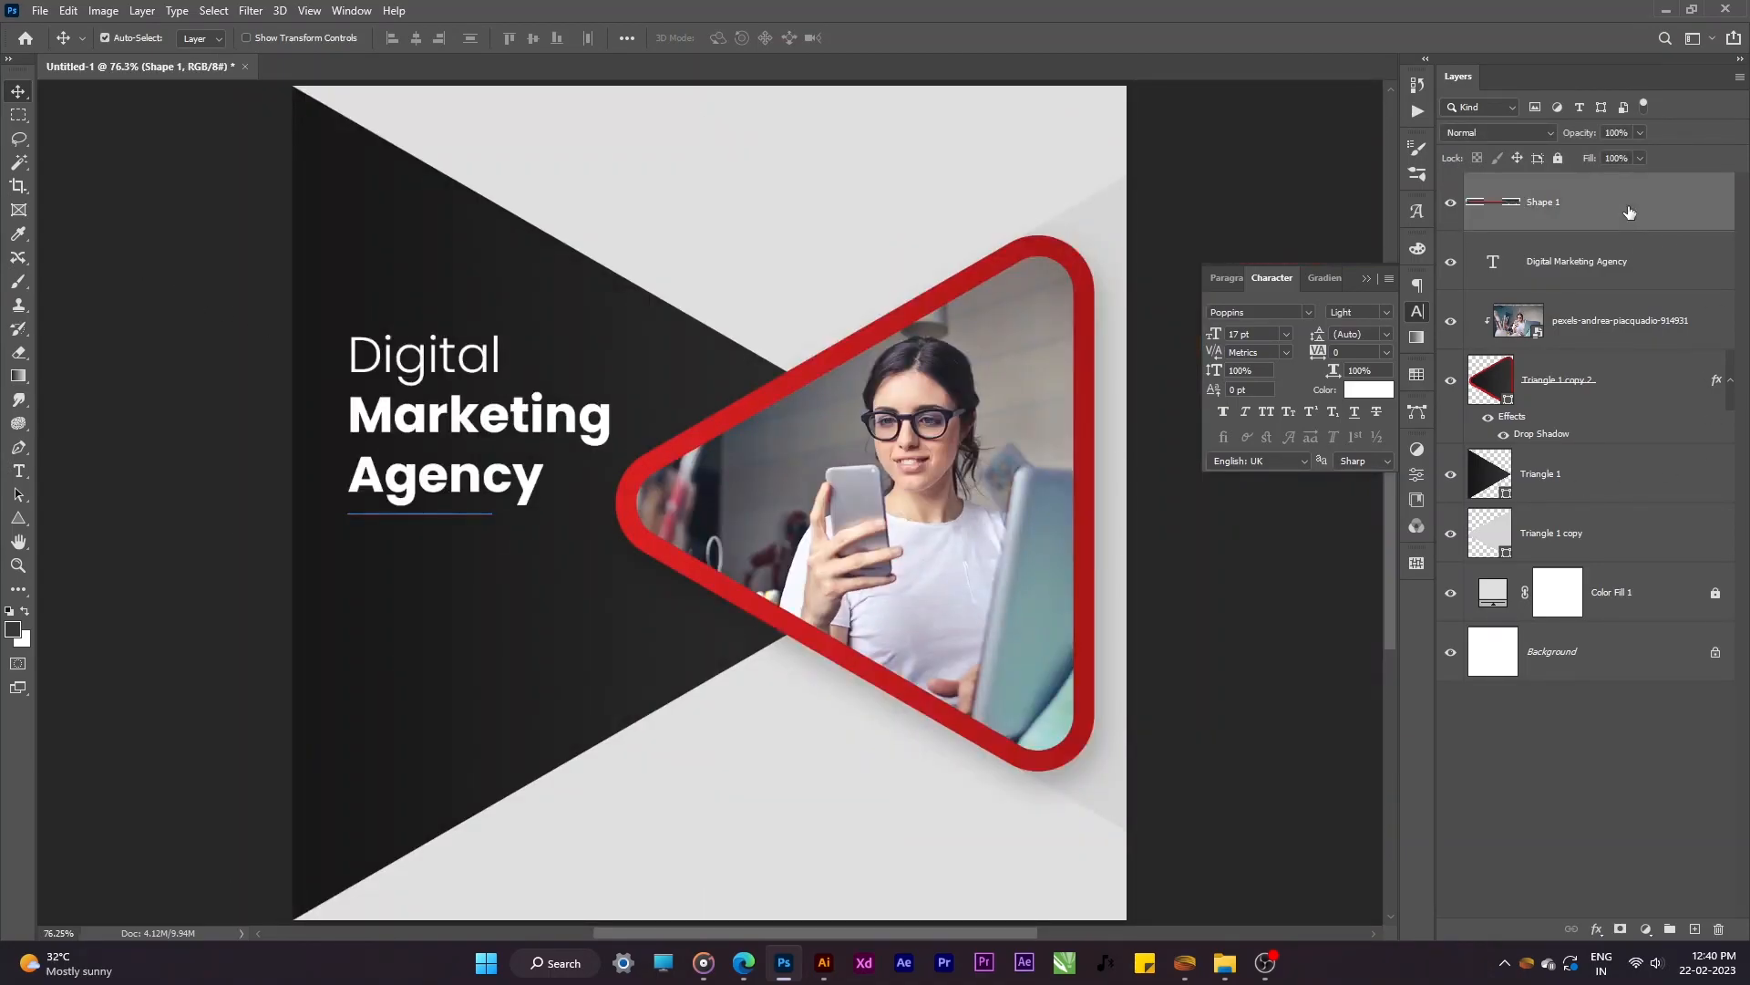
click(1235, 658)
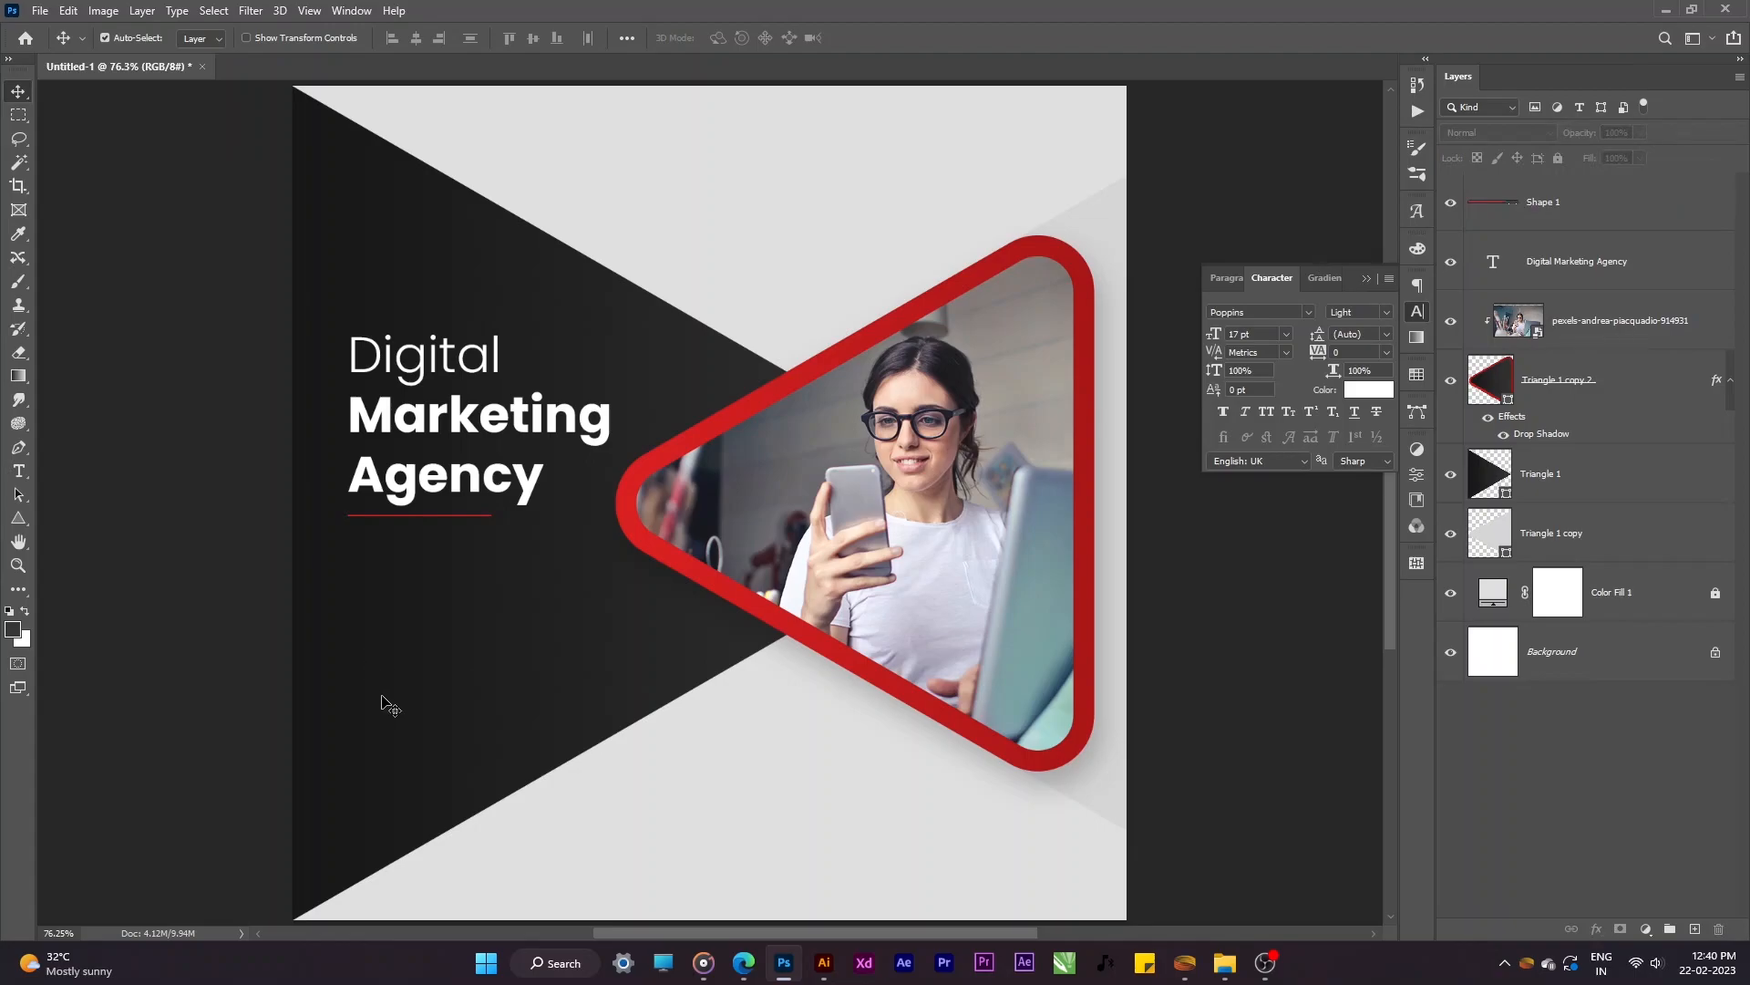
Step: Add a 4 pt Poppins Light paragraph below the red line reading "We are committed to provide the best service to grow your business."
key(t)
drag(357, 539, 574, 601)
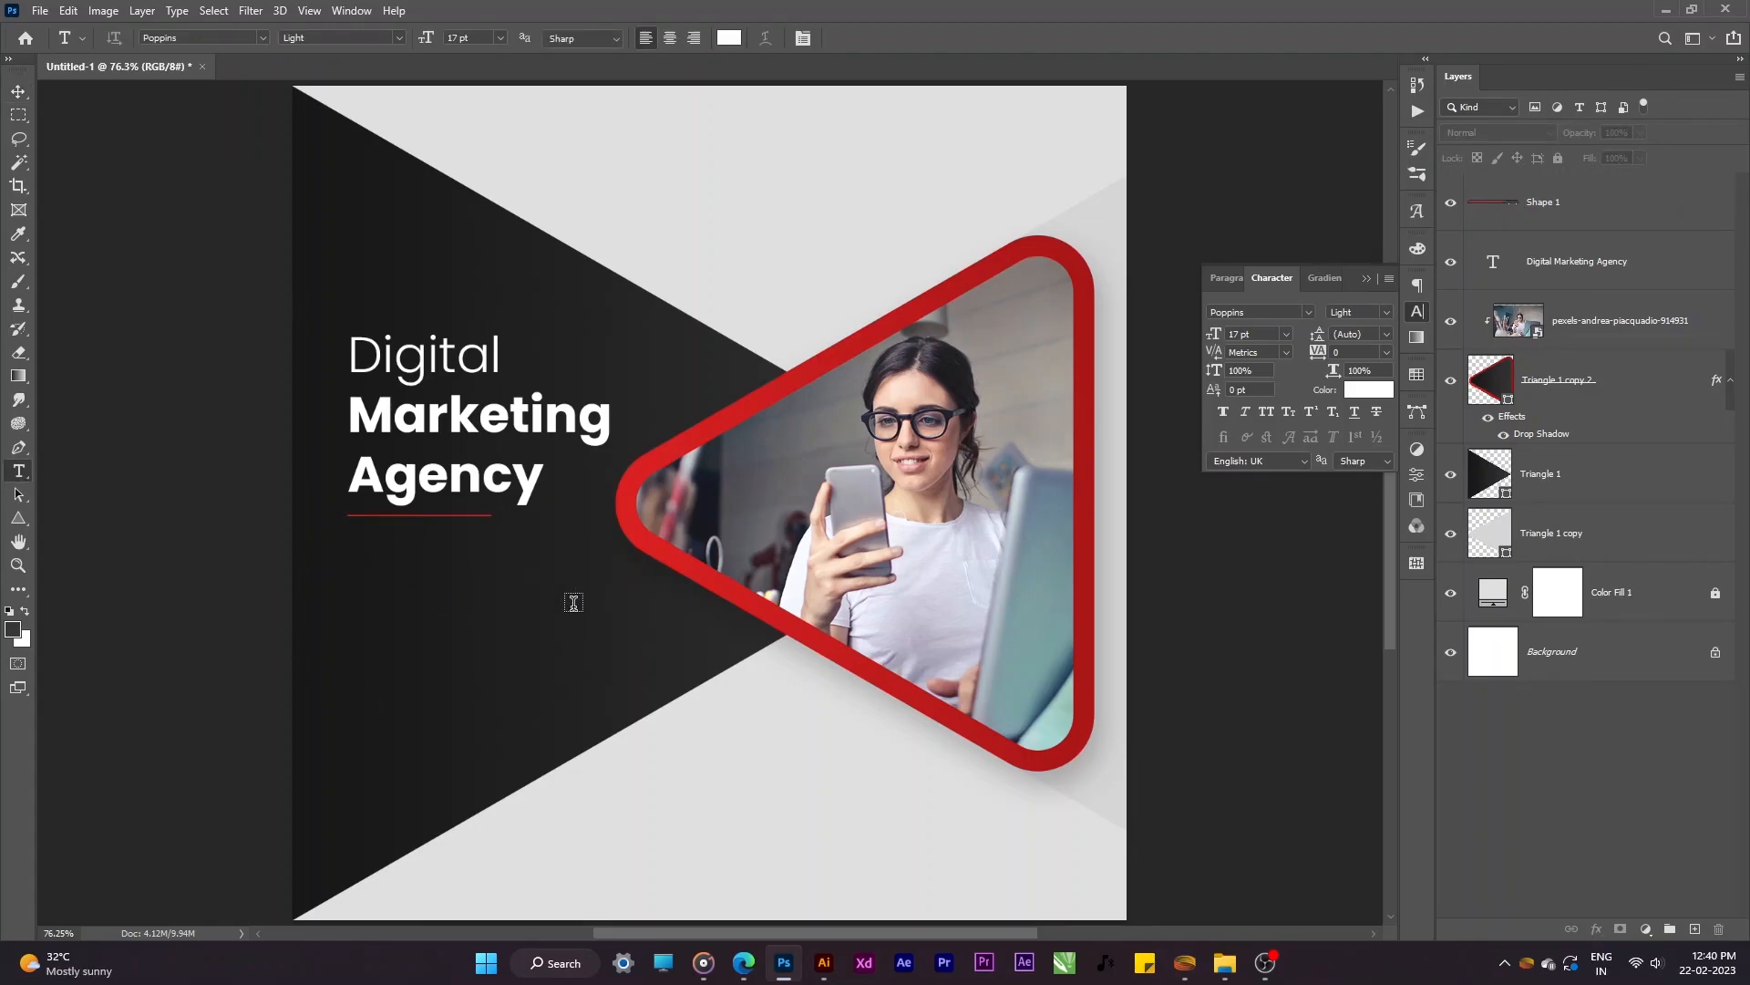
drag(423, 40, 410, 39)
click(508, 586)
key(ctrl+a)
text(We are)
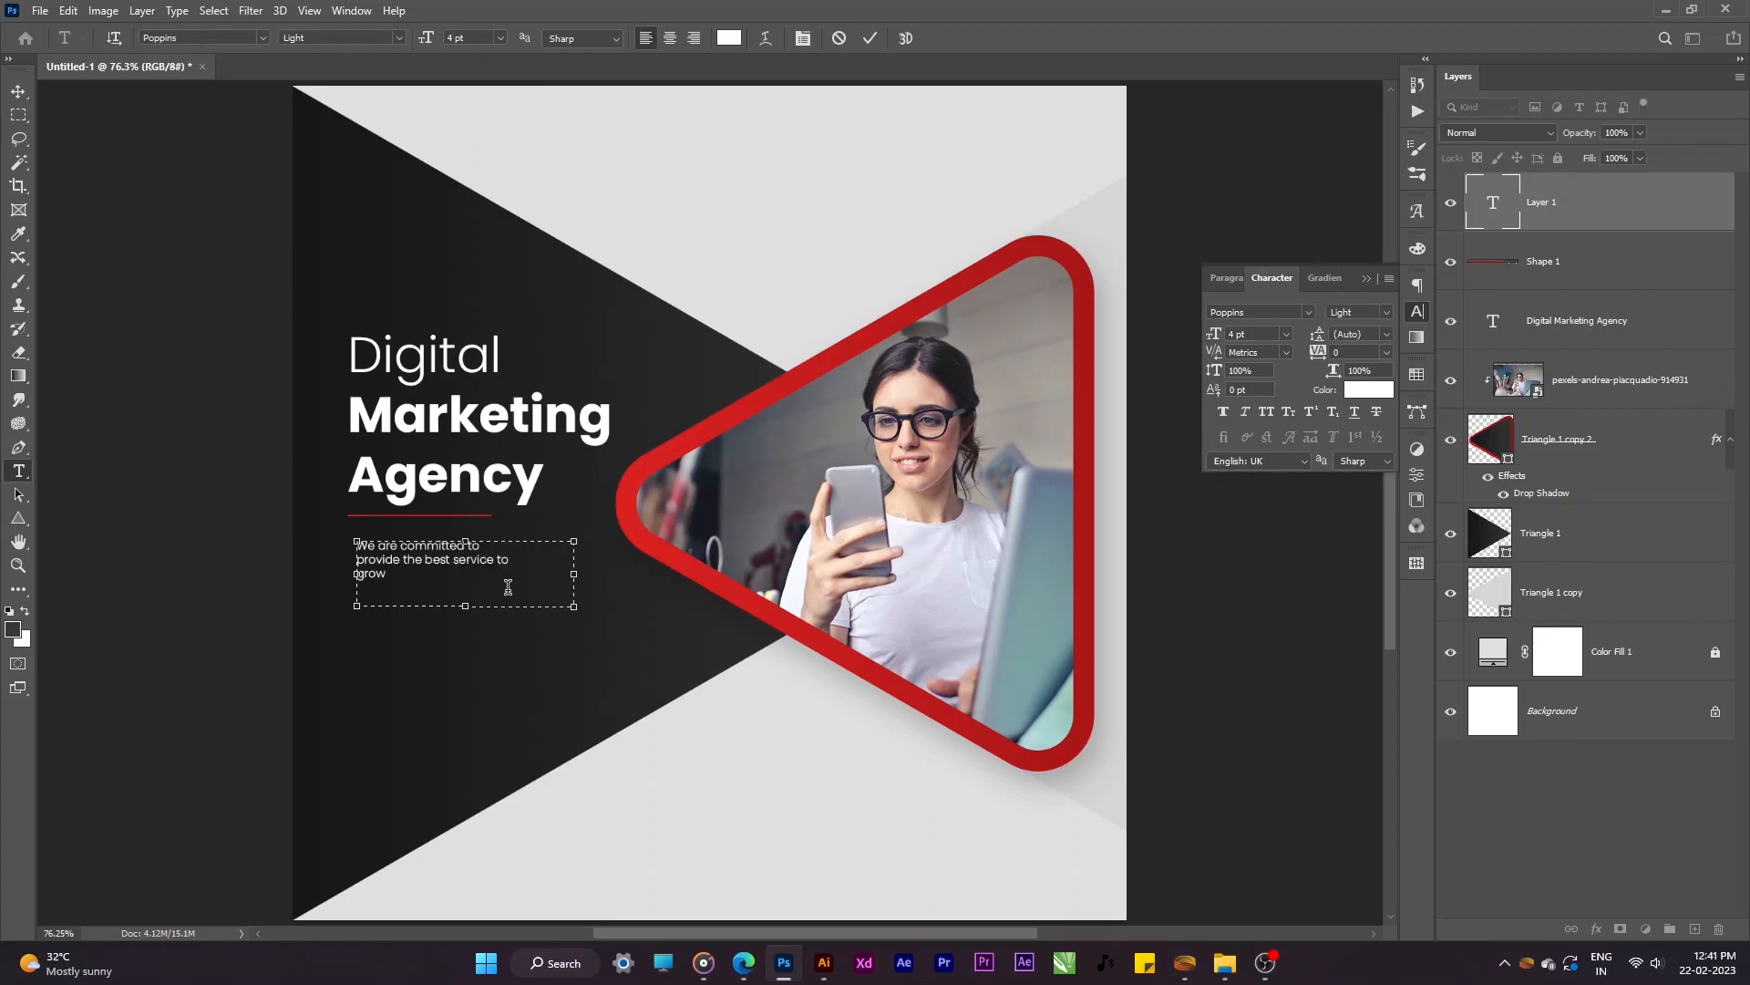
key(ctrl+Return)
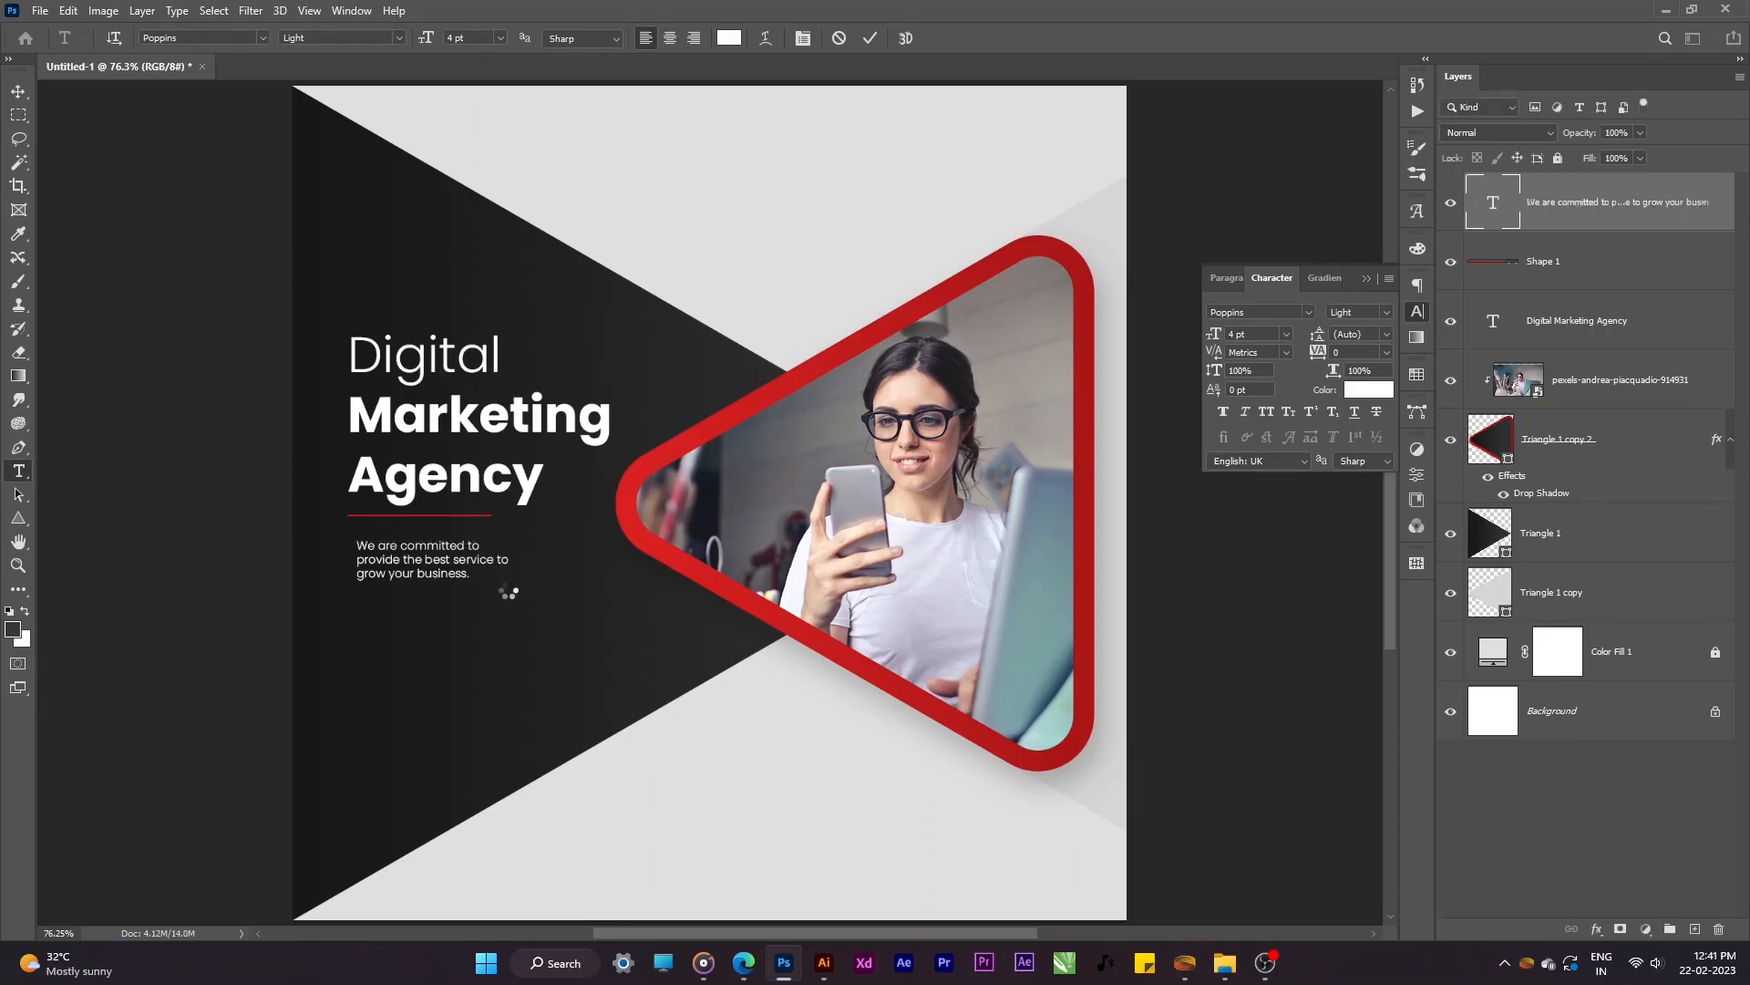
Step: Scale the paragraph up to 4.39 pt and align it with the heading's left edge, just below the red line
key(ctrl+t)
drag(573, 605, 594, 616)
key(Return)
key(v)
drag(493, 567, 482, 570)
key(Down)
key(Down)
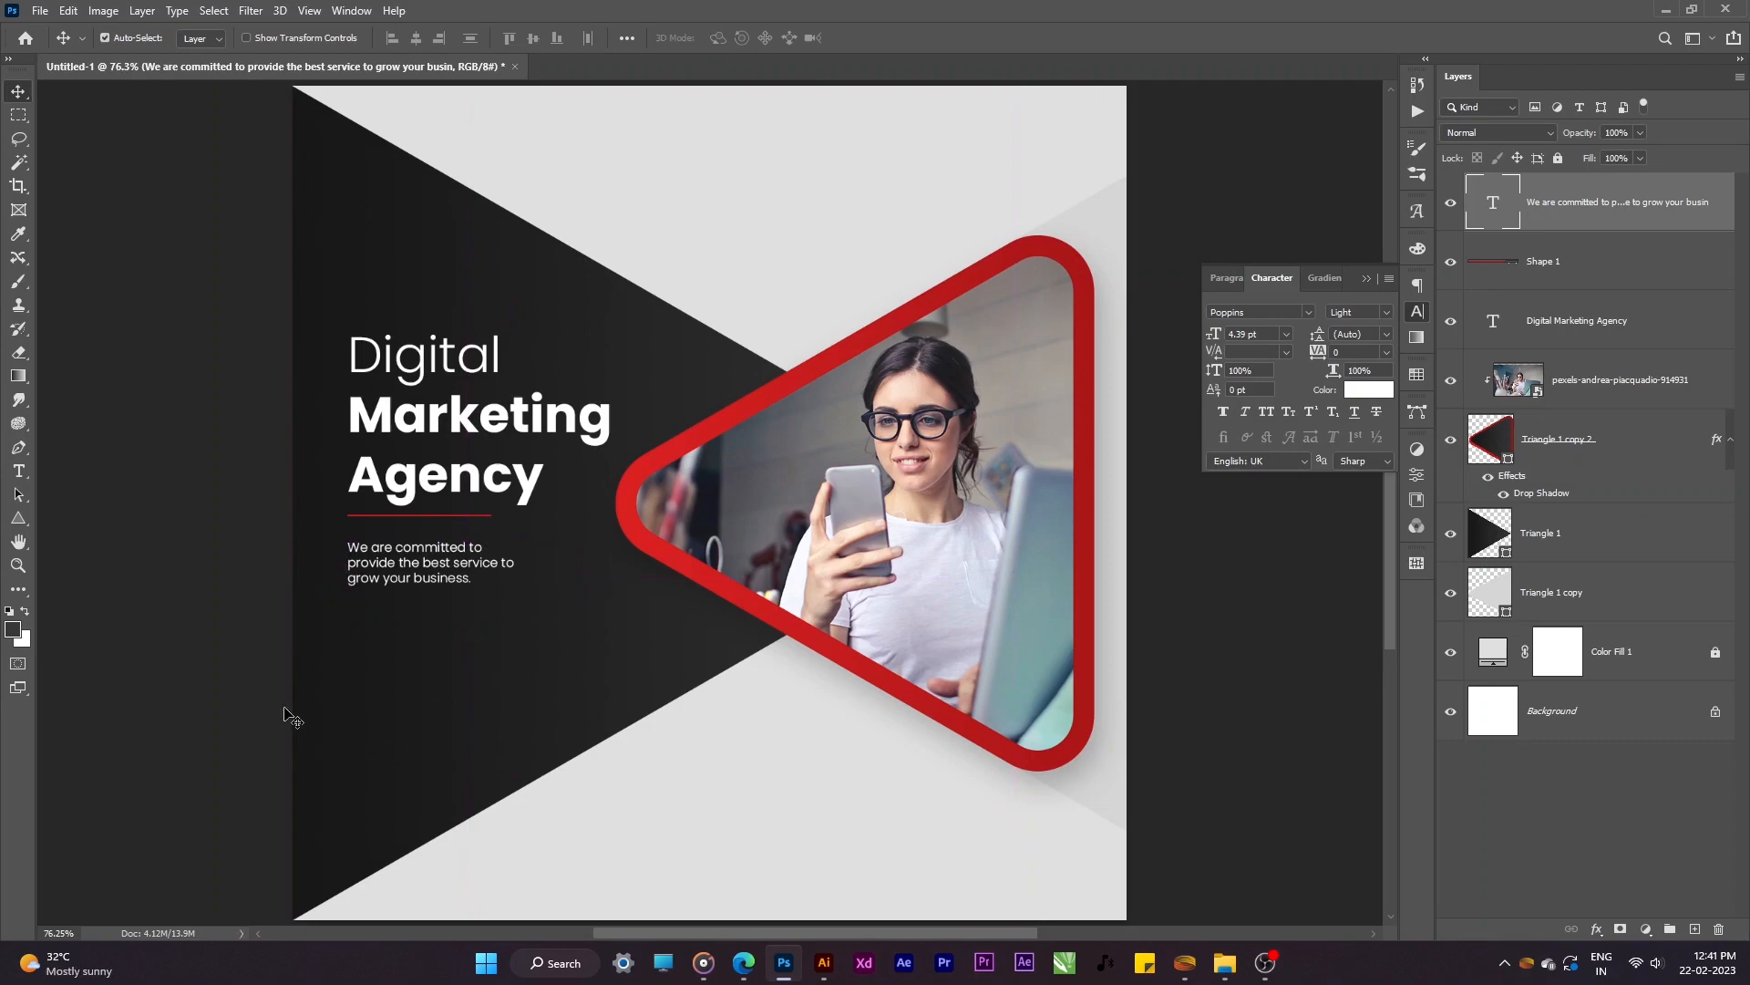
Step: Add the text "join now" near the dark triangle's lower corner in 4 pt Poppins Bold, all caps
click(285, 715)
key(t)
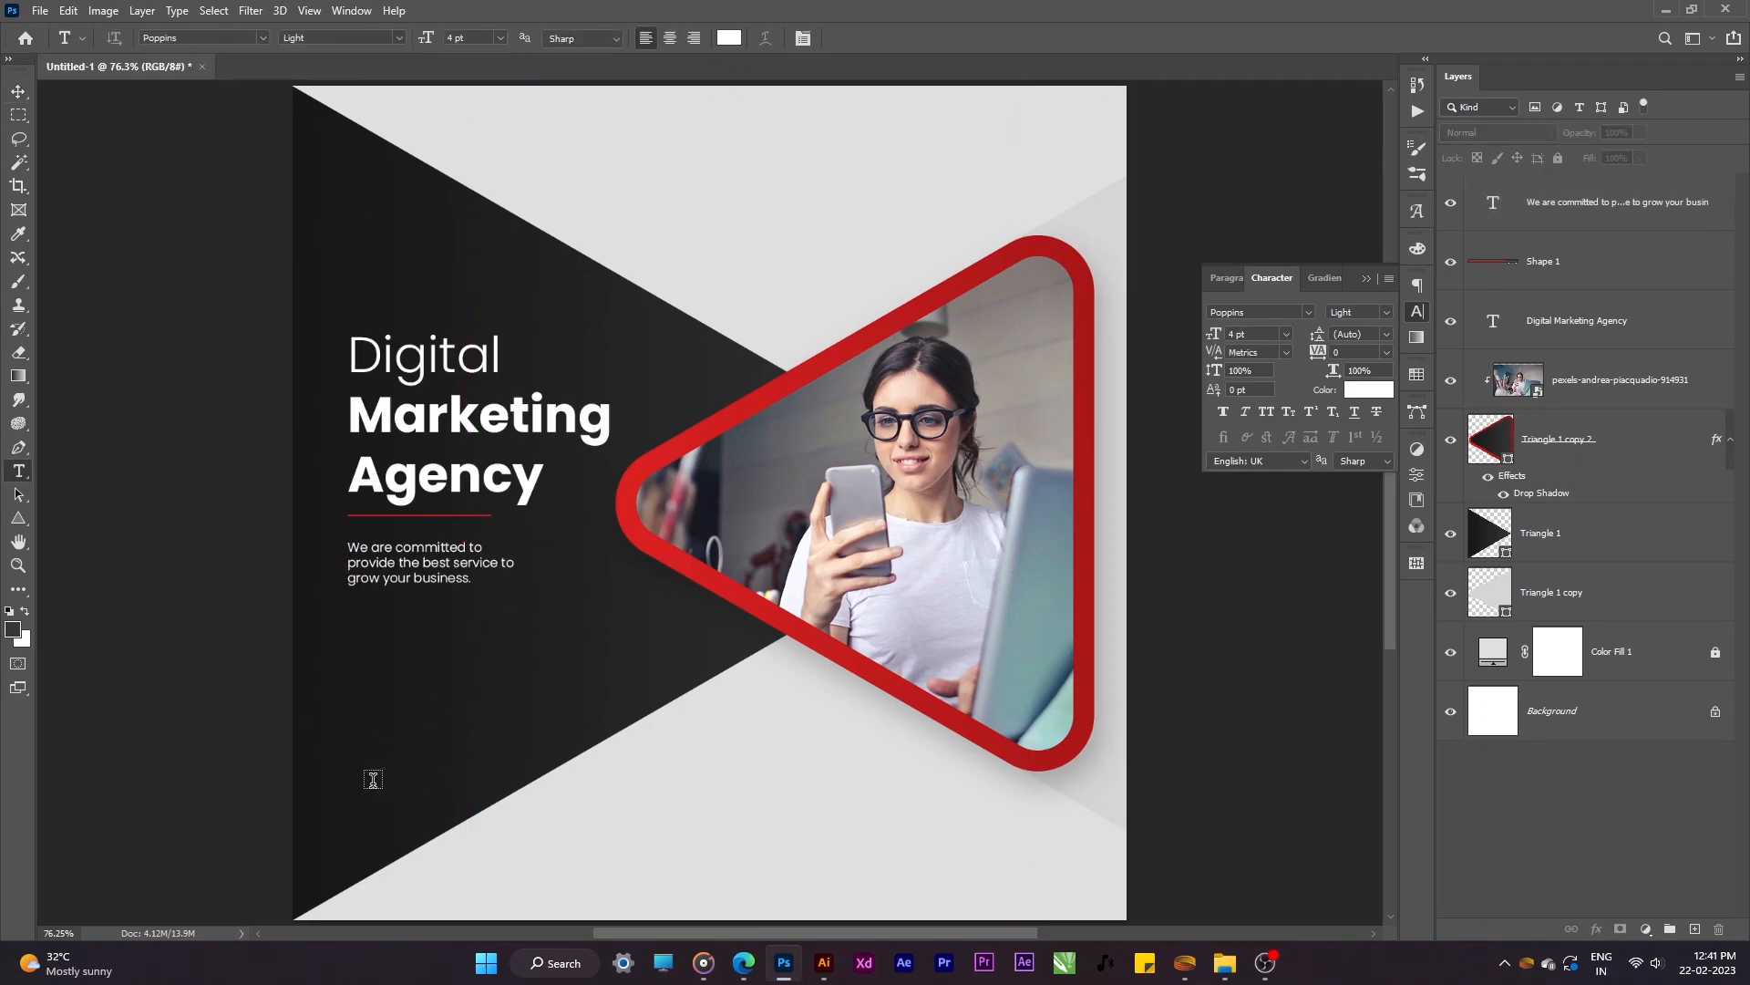
click(548, 792)
text(Join)
key(ctrl+a)
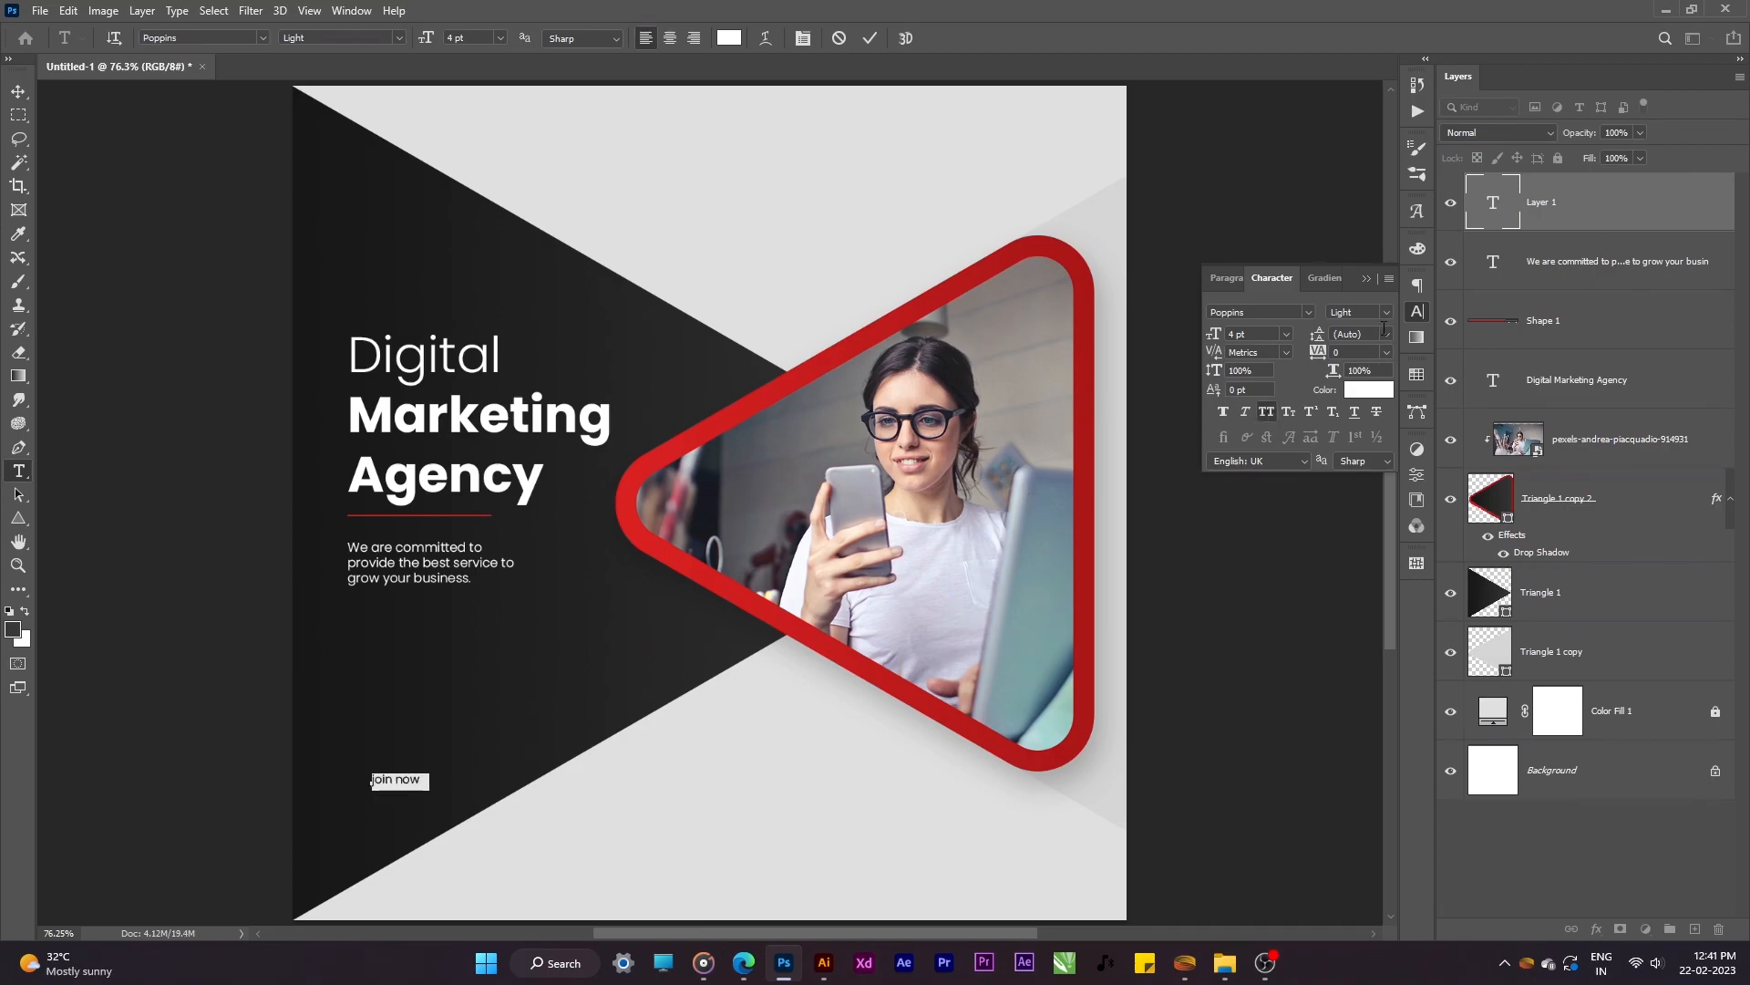
click(1386, 312)
click(1386, 500)
click(869, 38)
key(v)
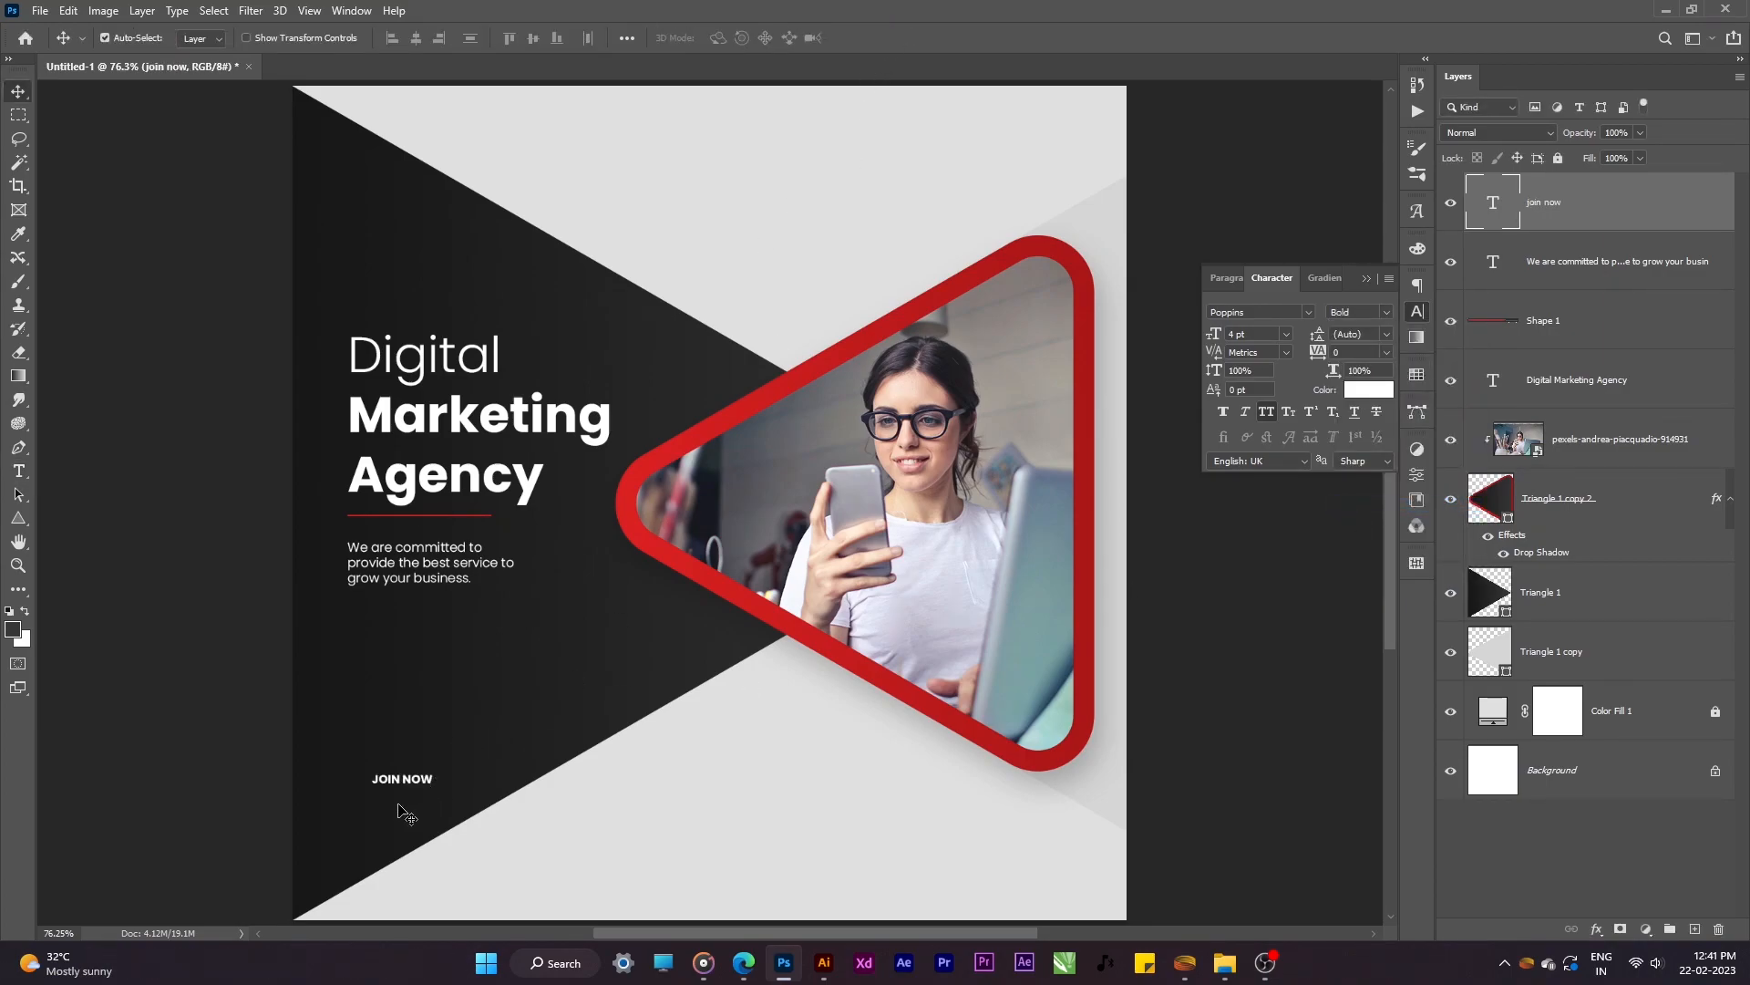
Step: Enlarge the JOIN NOW text and align it with the heading's left edge
mouse_move(407, 785)
mouse_down()
mouse_move(383, 787)
mouse_move(418, 796)
mouse_up()
key(ctrl+t)
key(Return)
Step: Draw a rectangle about 144 by 48 px behind the JOIN NOW text, with the recent red as fill and no stroke
click(1584, 264)
click(19, 518)
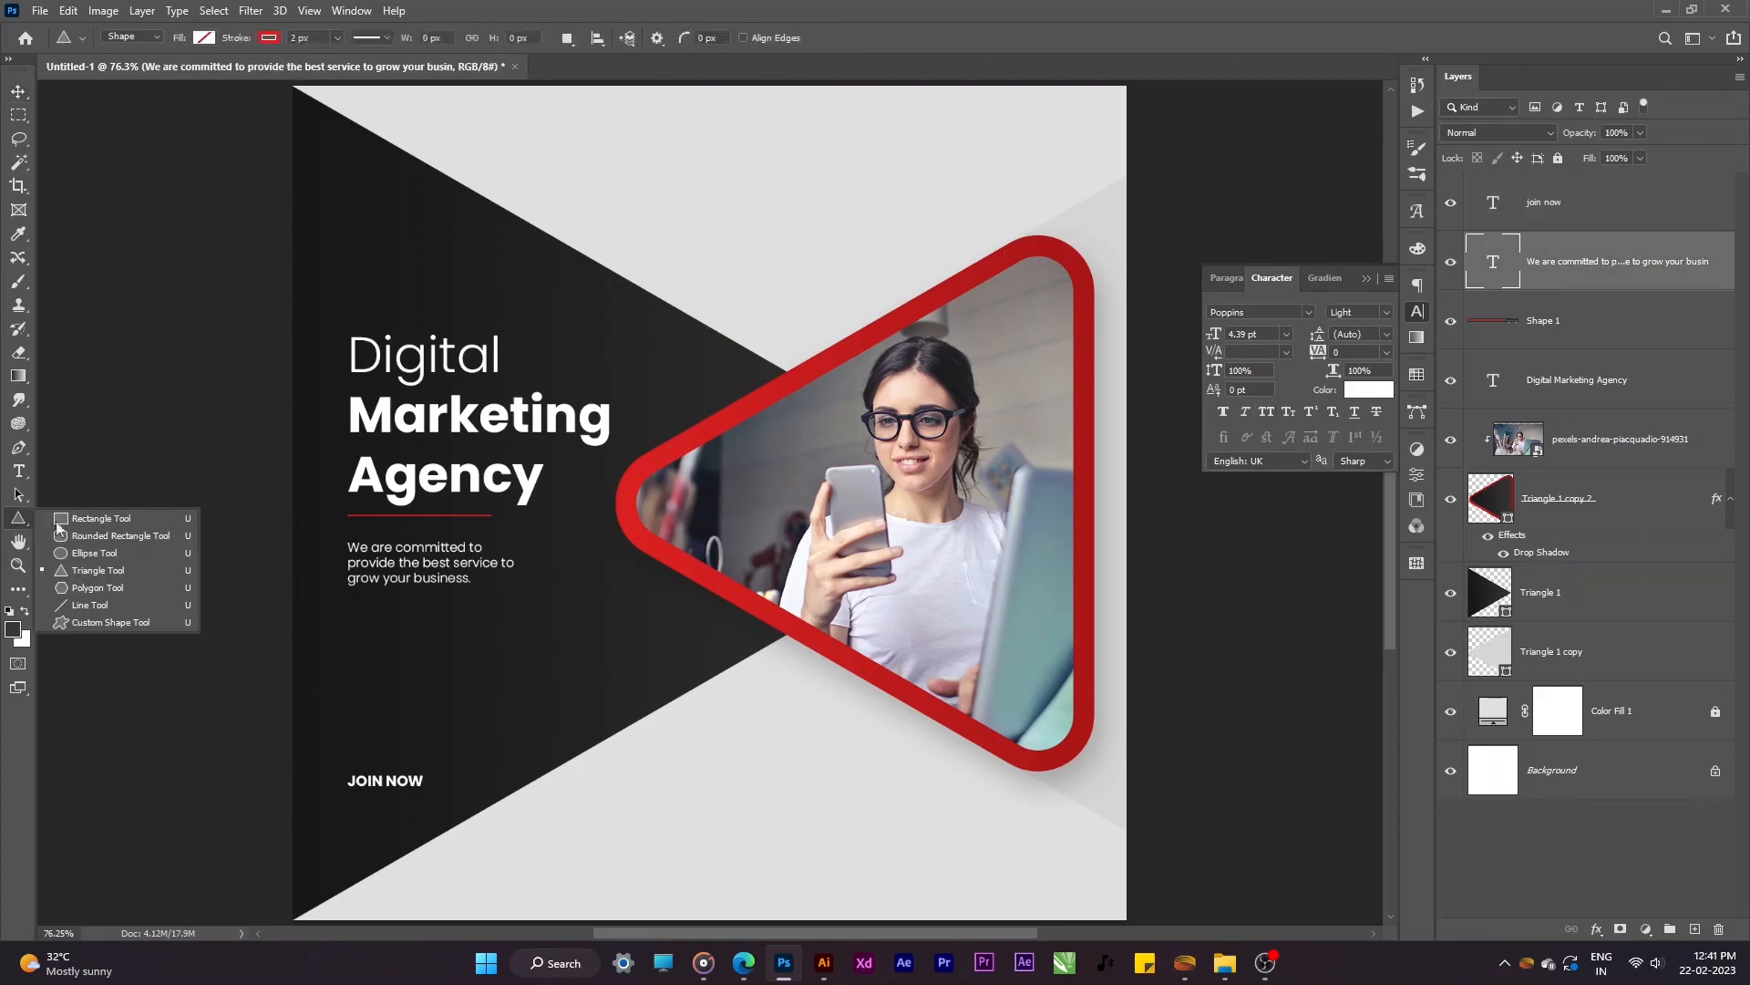
right_click(19, 517)
click(80, 518)
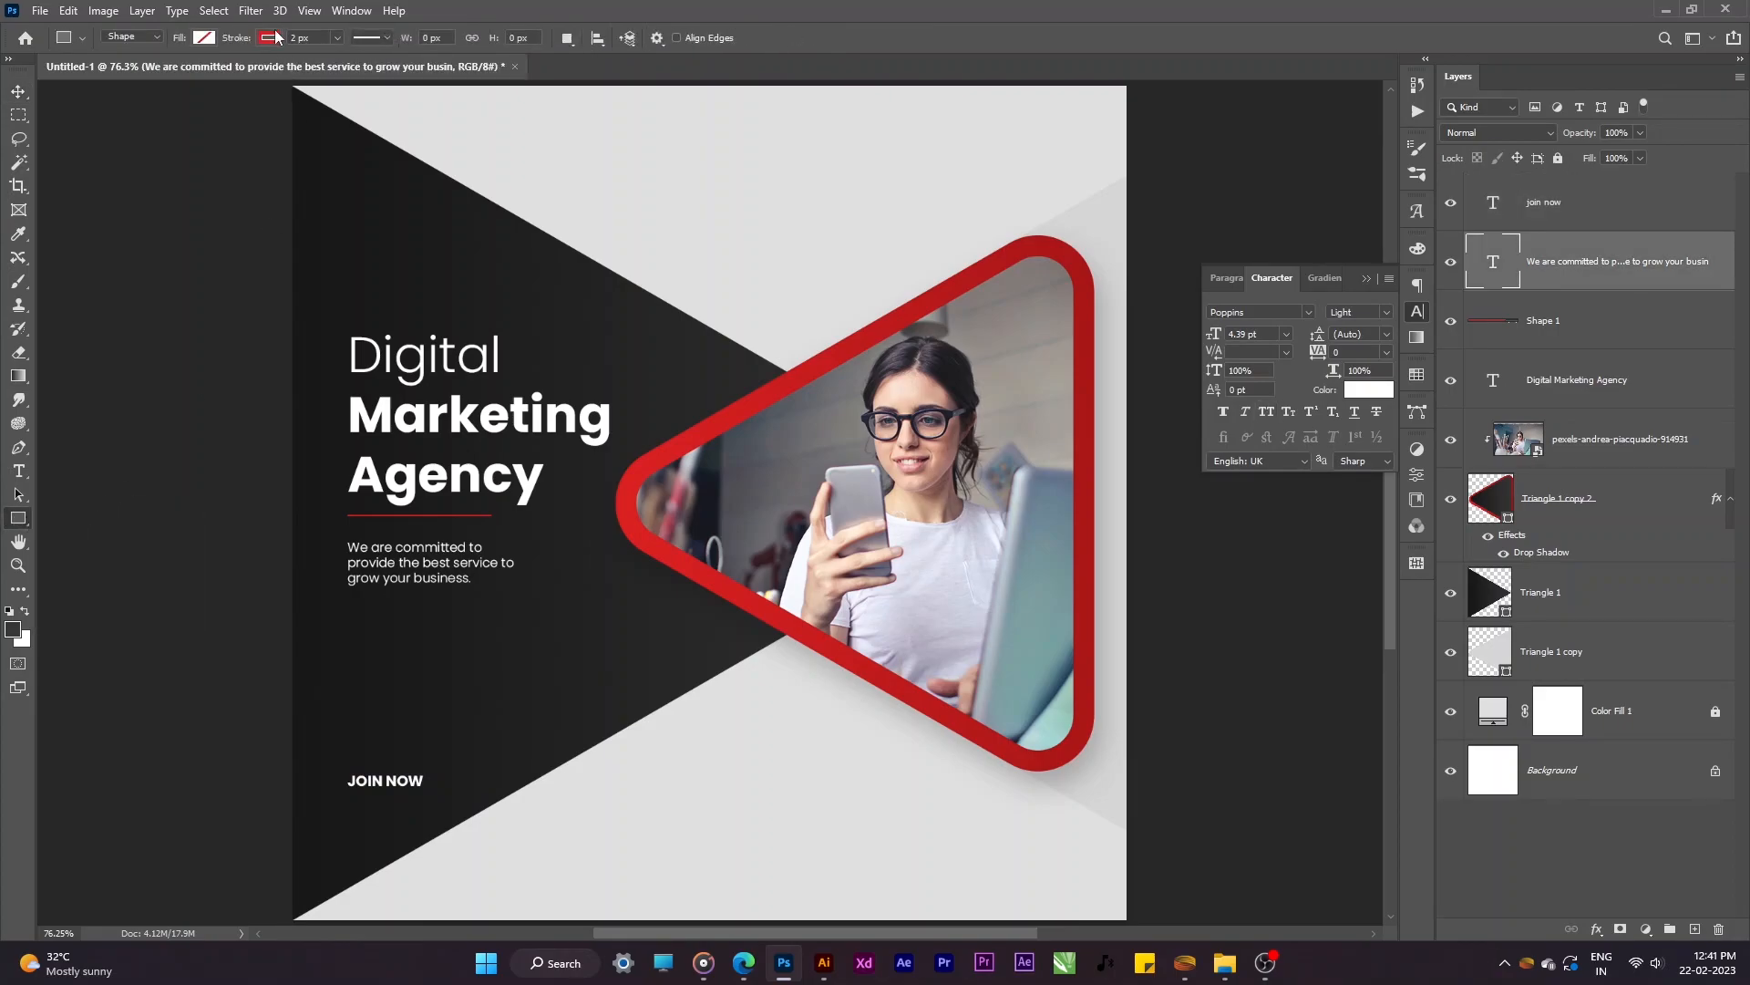
click(270, 39)
click(163, 77)
click(206, 37)
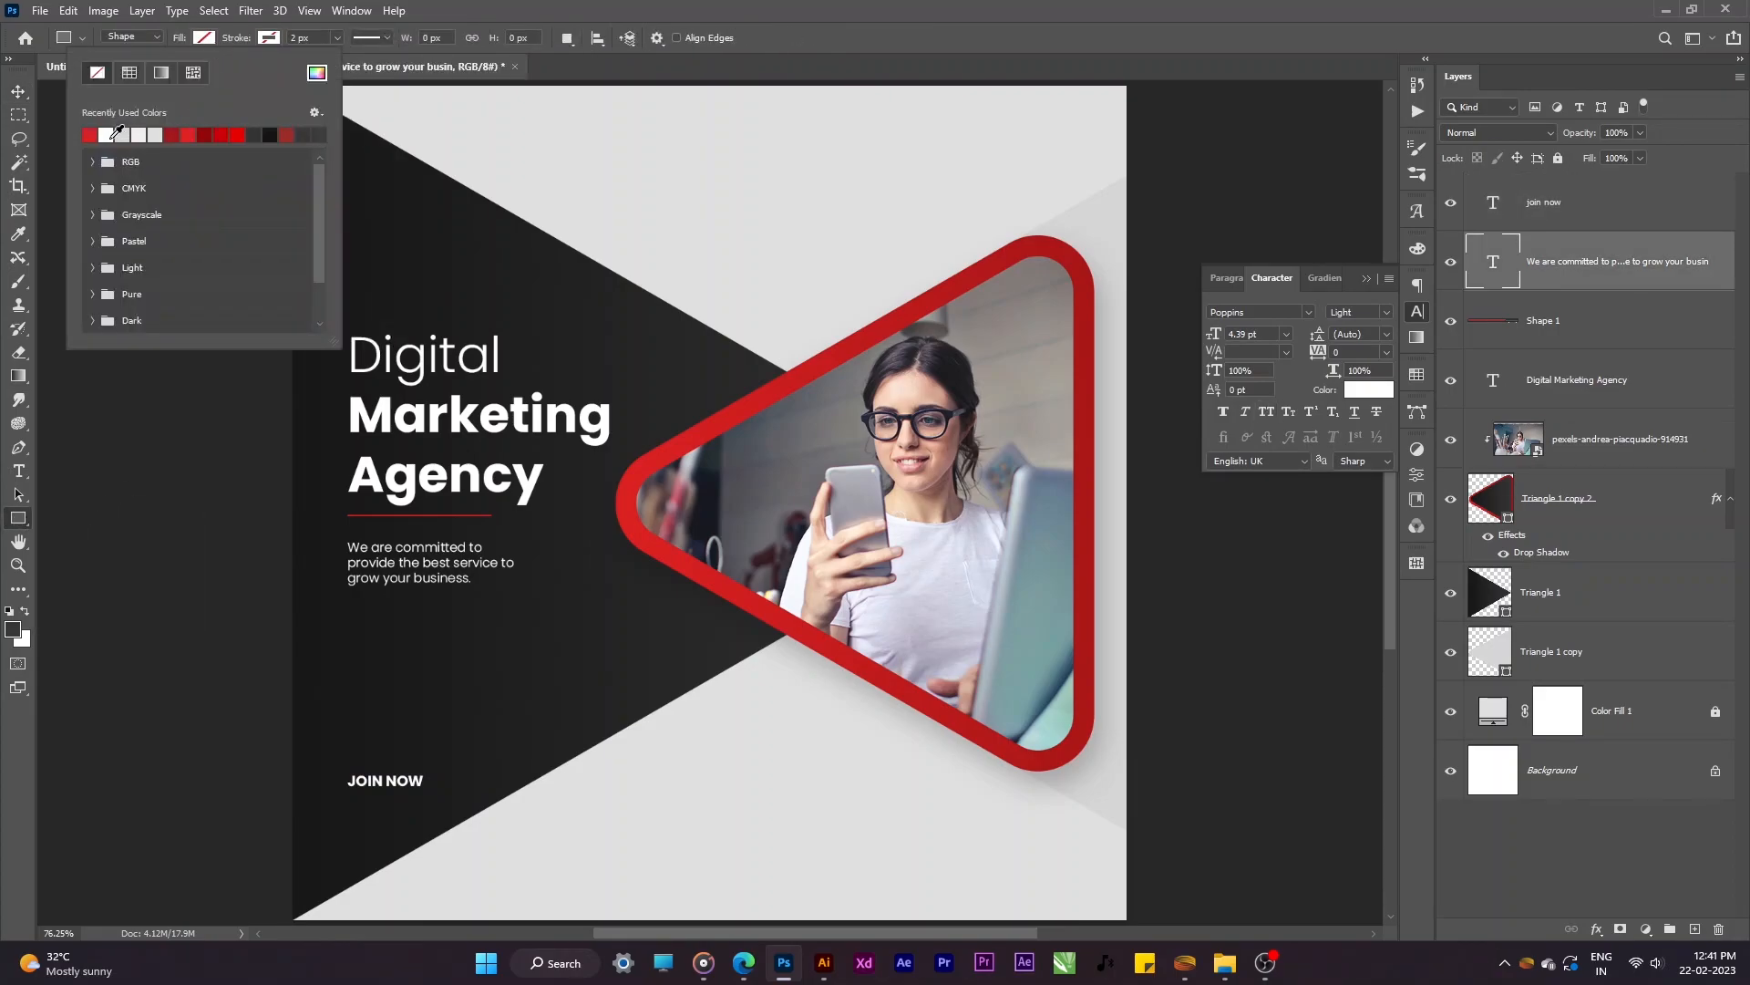
click(92, 136)
click(483, 93)
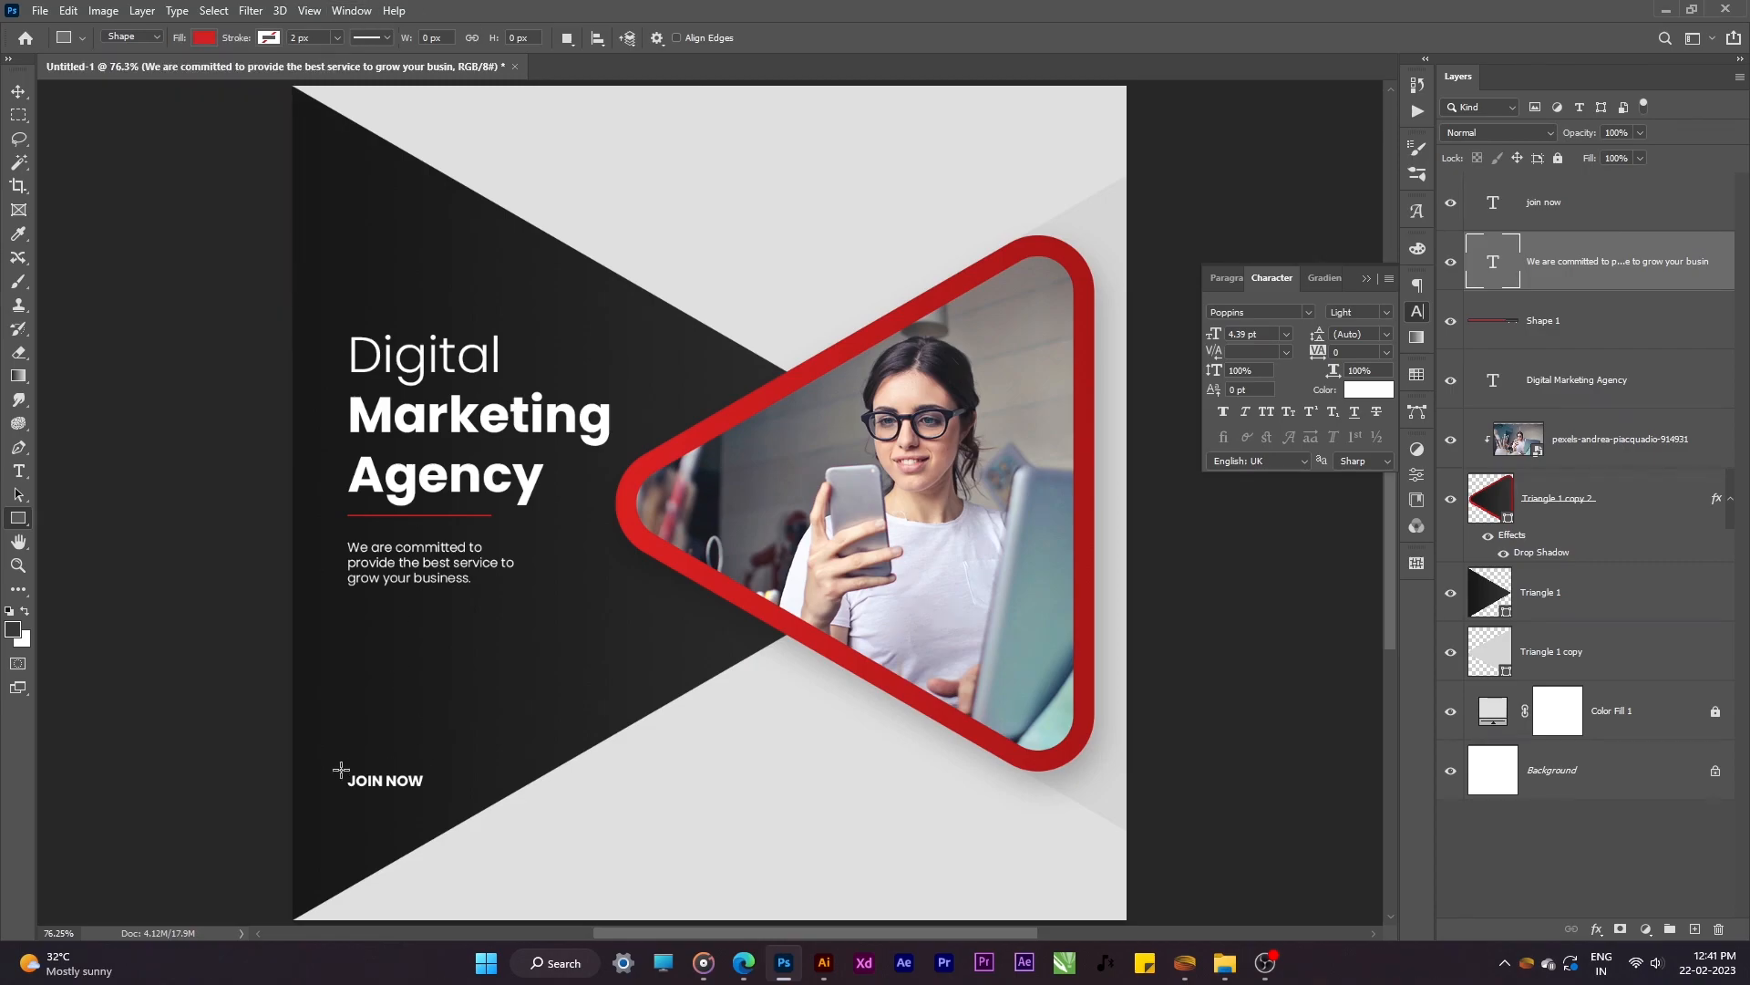
drag(341, 769, 433, 797)
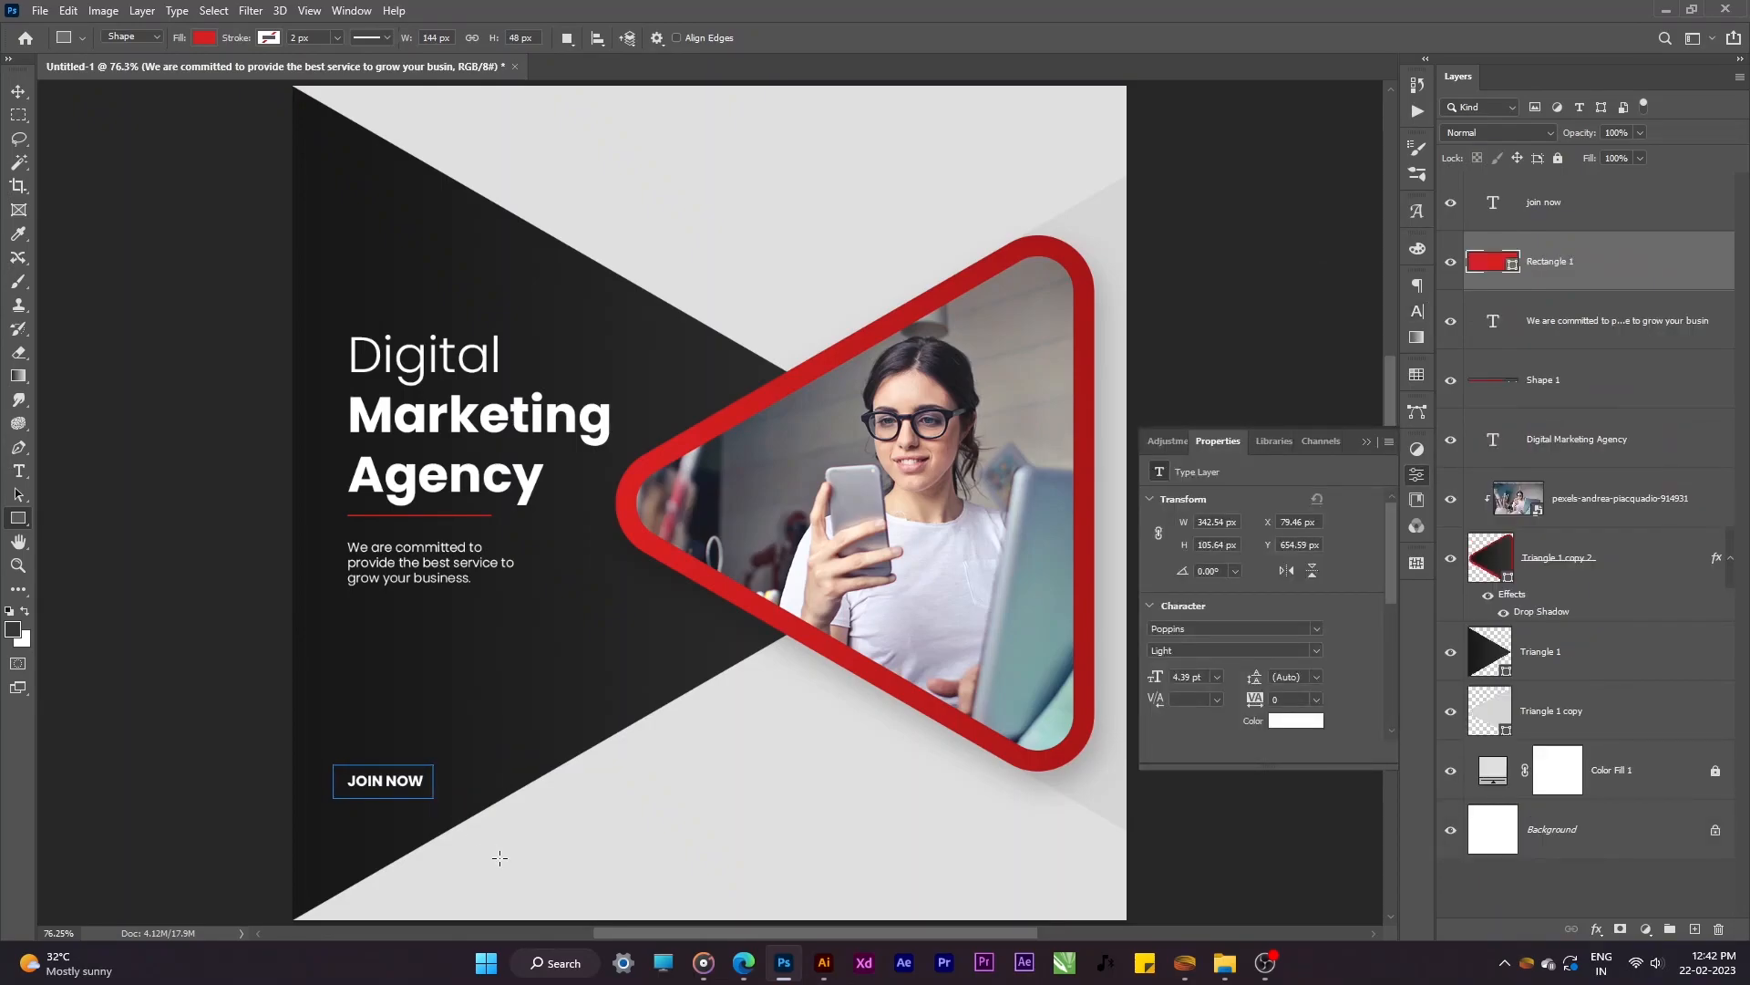
Step: Round the red rectangle's corners to 24 px and widen it to 150 px to form a pill button
scroll(325, 803, up, 4)
key(a)
click(362, 731)
drag(363, 731, 565, 753)
key(v)
key(a)
key(v)
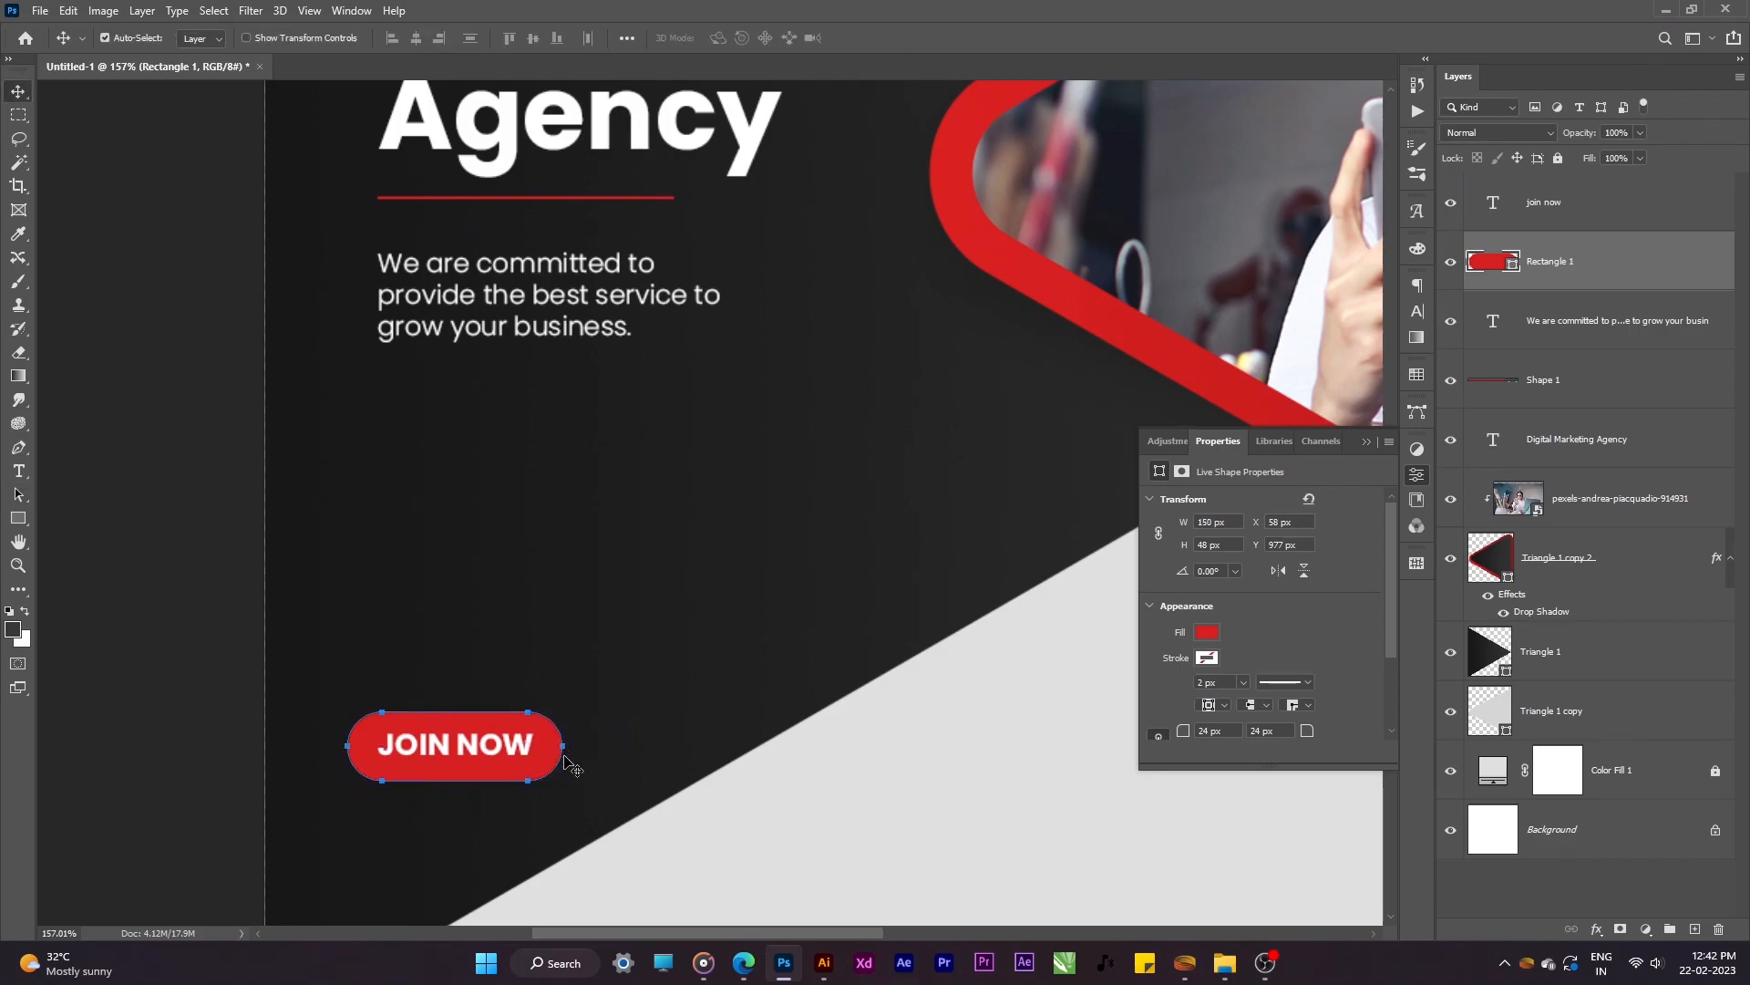
Step: Center the JOIN NOW text and the red button on each other vertically and horizontally
shift+click(1630, 208)
click(536, 42)
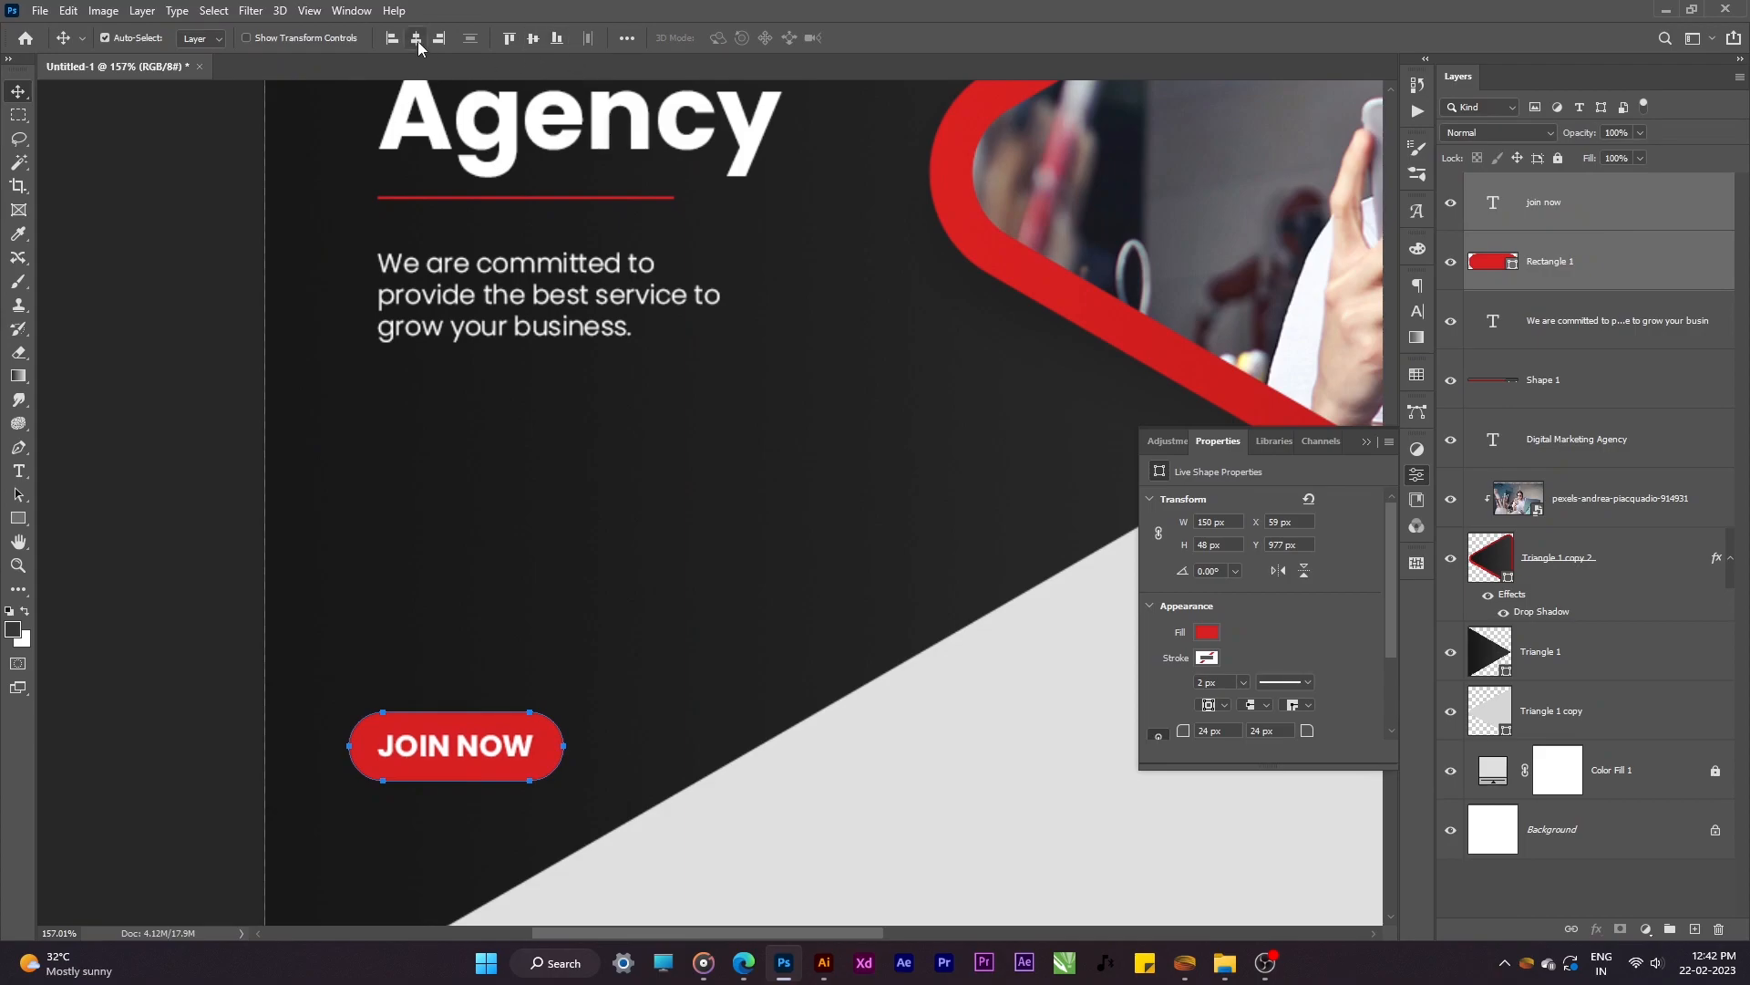
click(202, 766)
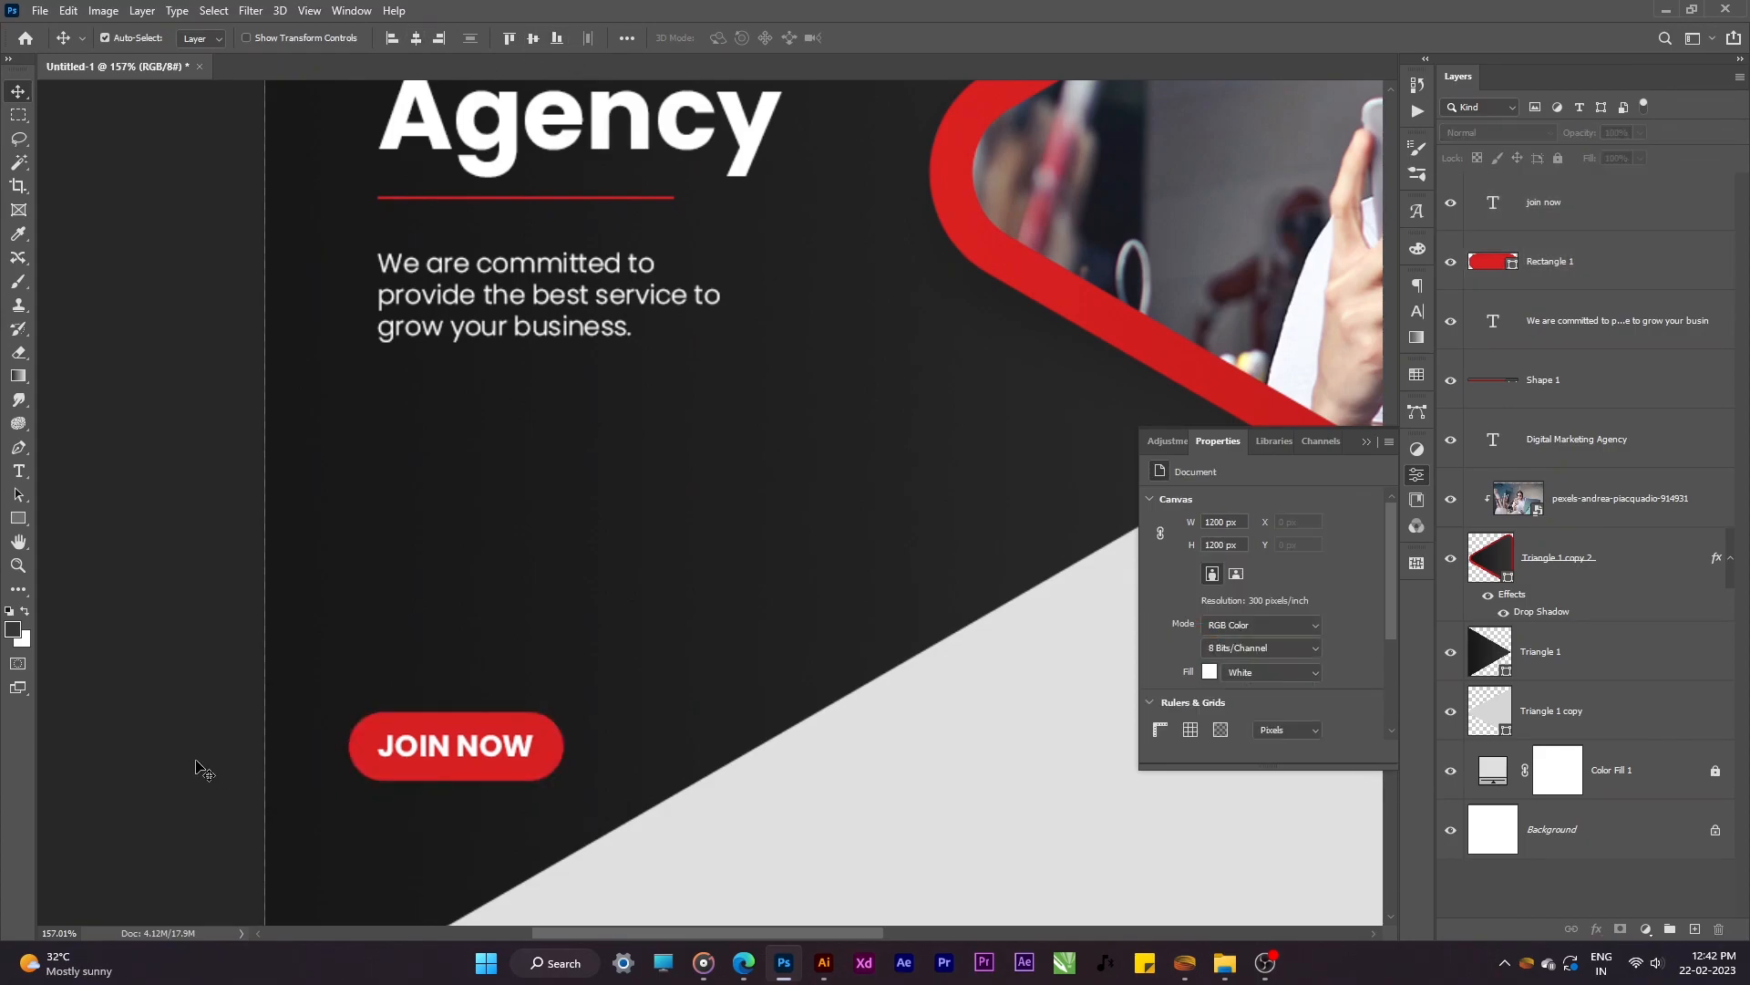
key(ctrl+0)
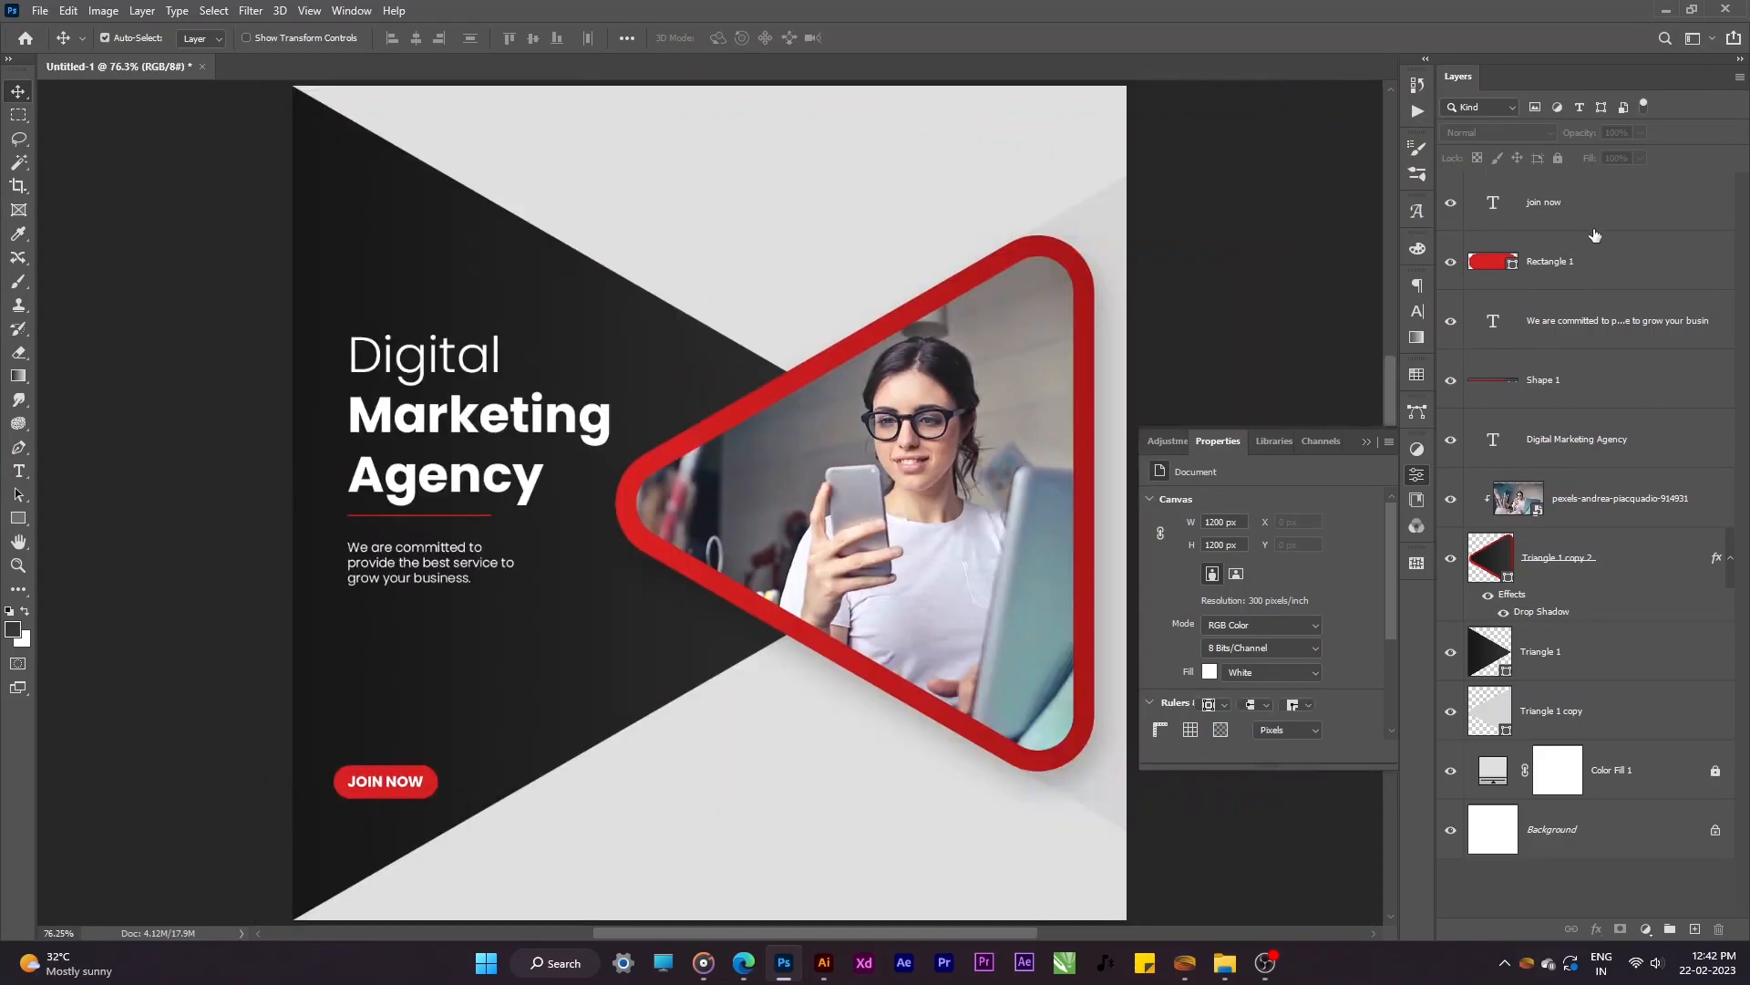
Step: Scale the JOIN NOW text and its button together to 96.5% and nudge them up slightly
click(1595, 239)
ctrl+click(1595, 219)
key(ctrl+t)
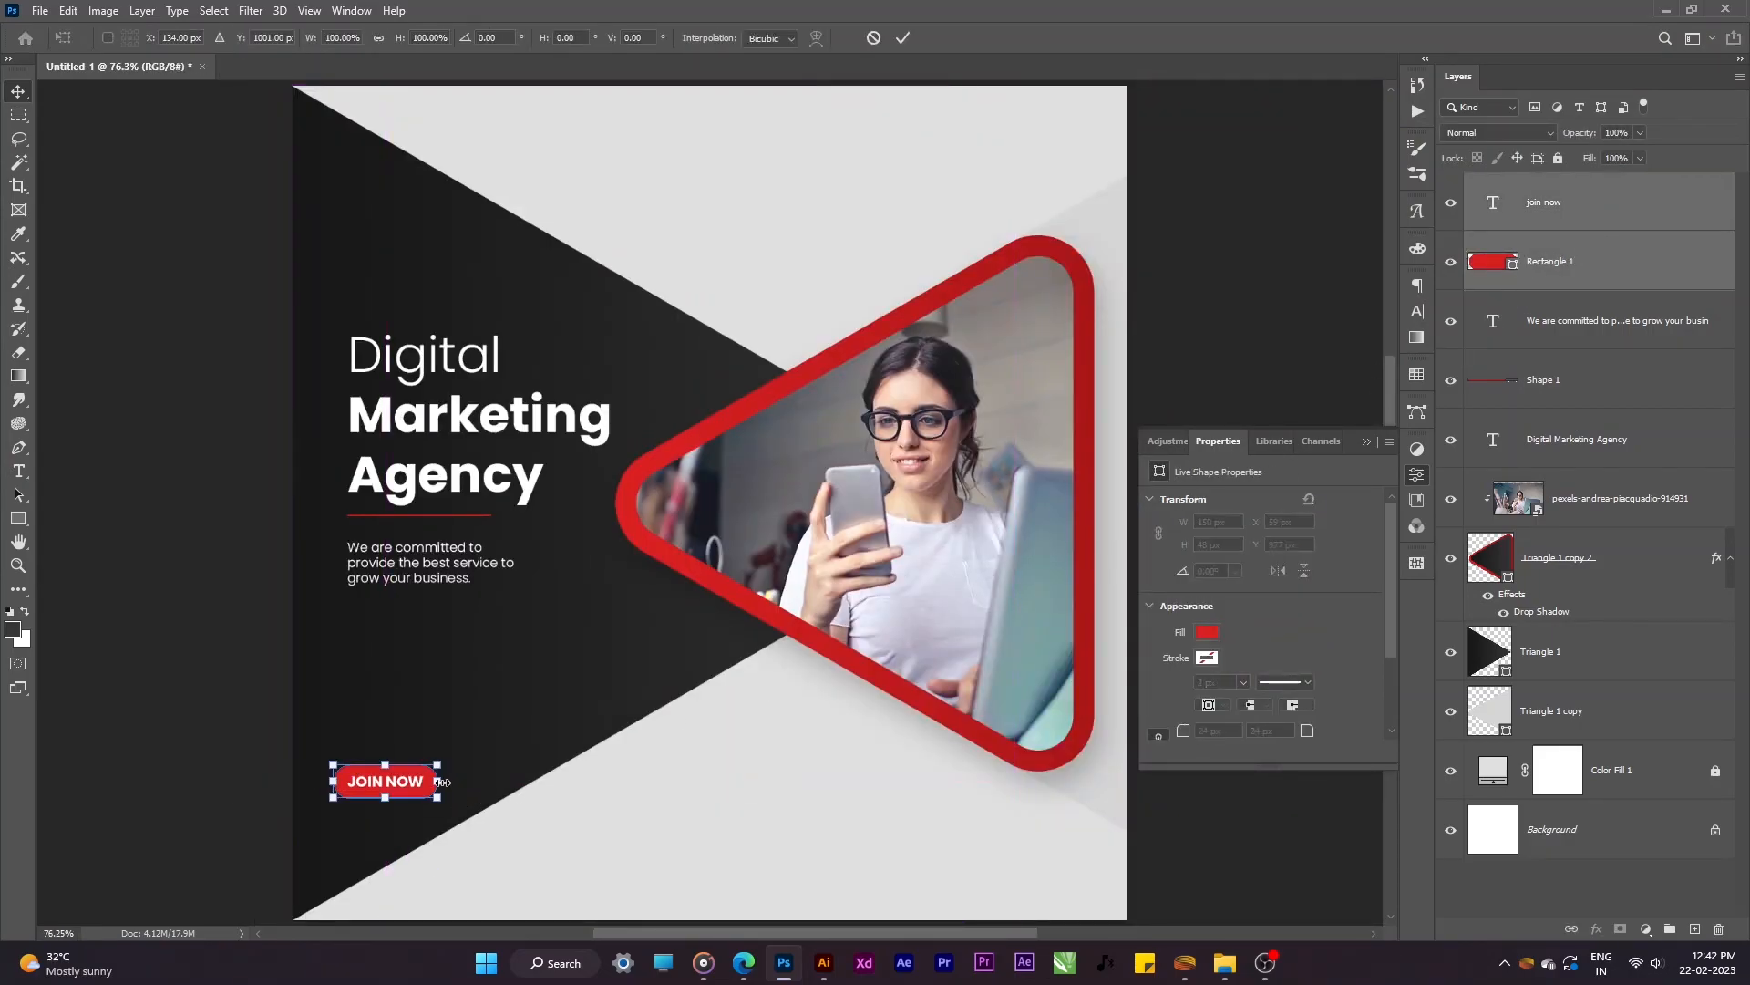
drag(440, 782, 427, 783)
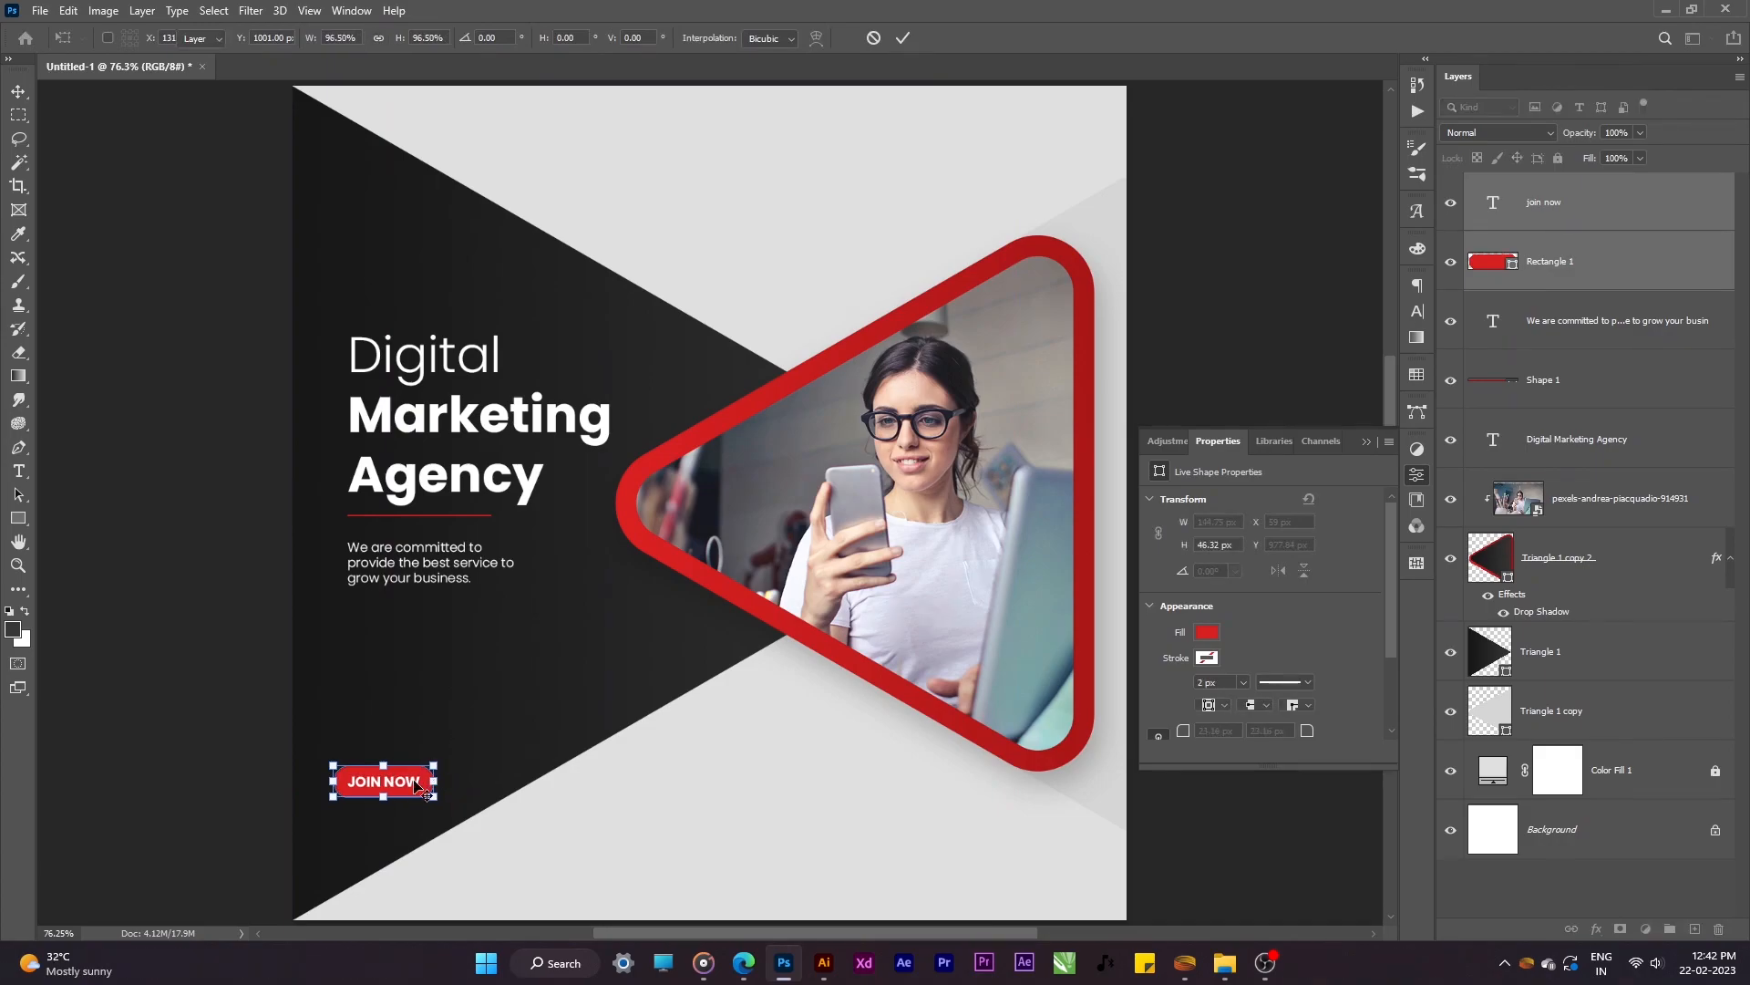
key(Return)
key(Up)
key(Up)
key(Up)
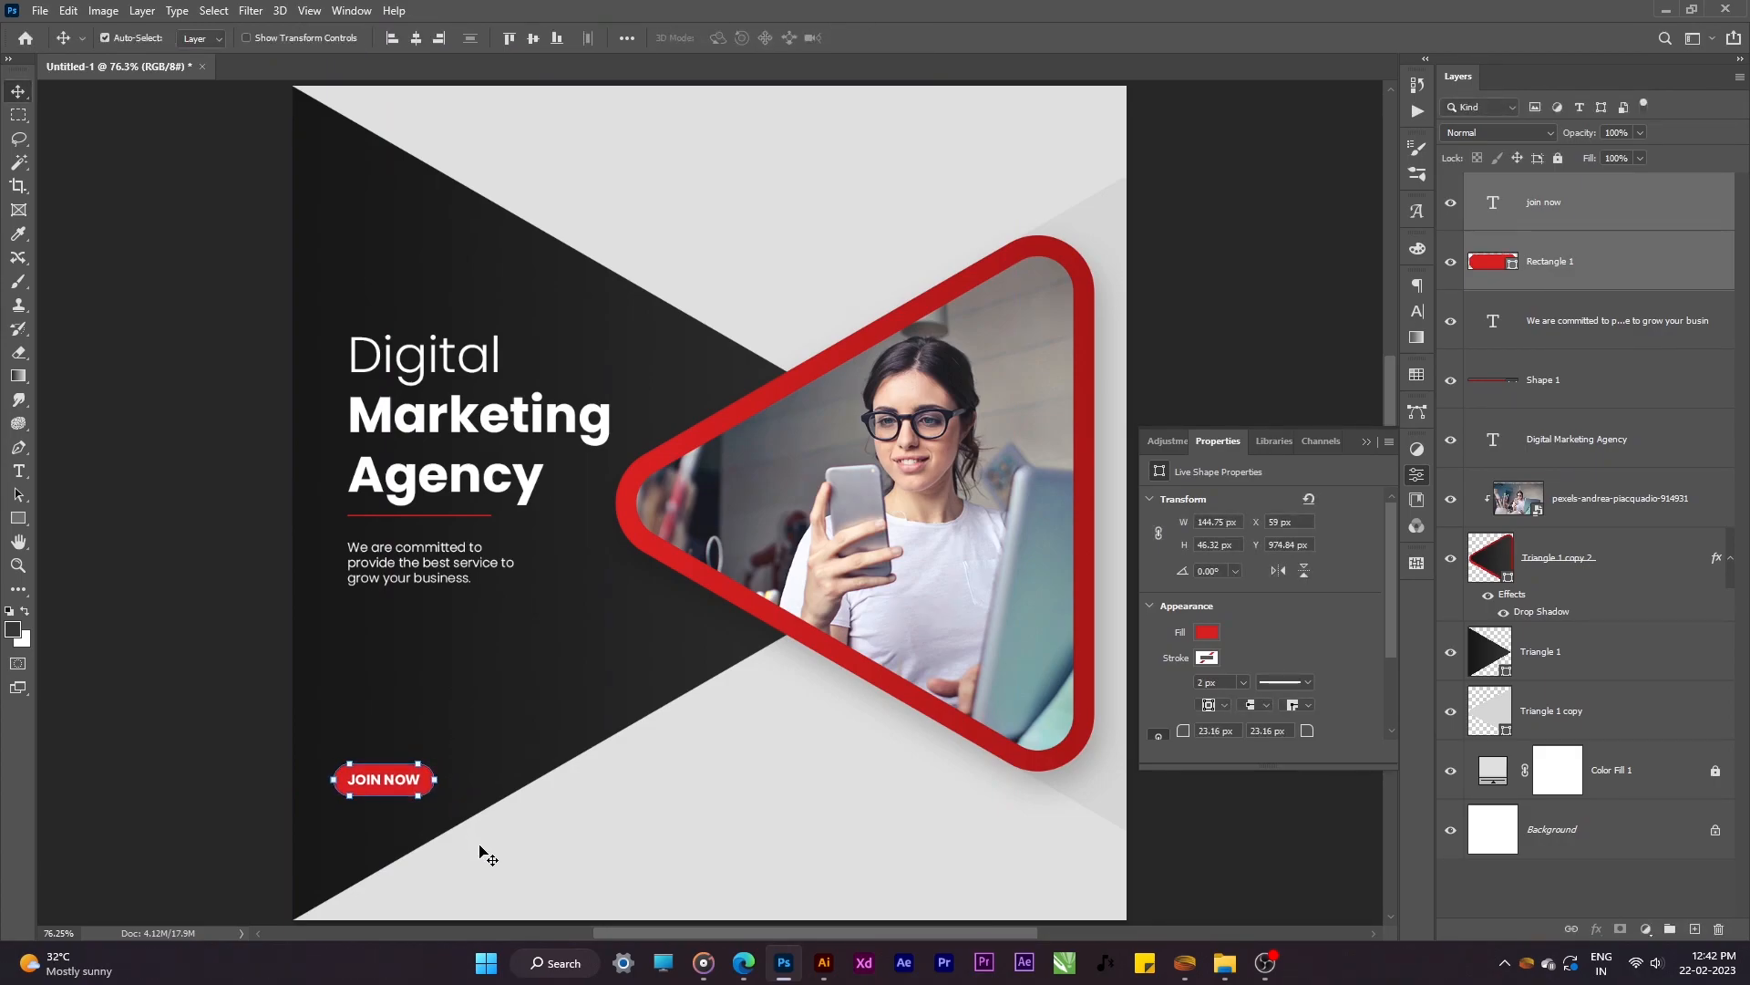
scroll(323, 745, down, 1)
click(1149, 836)
click(1366, 441)
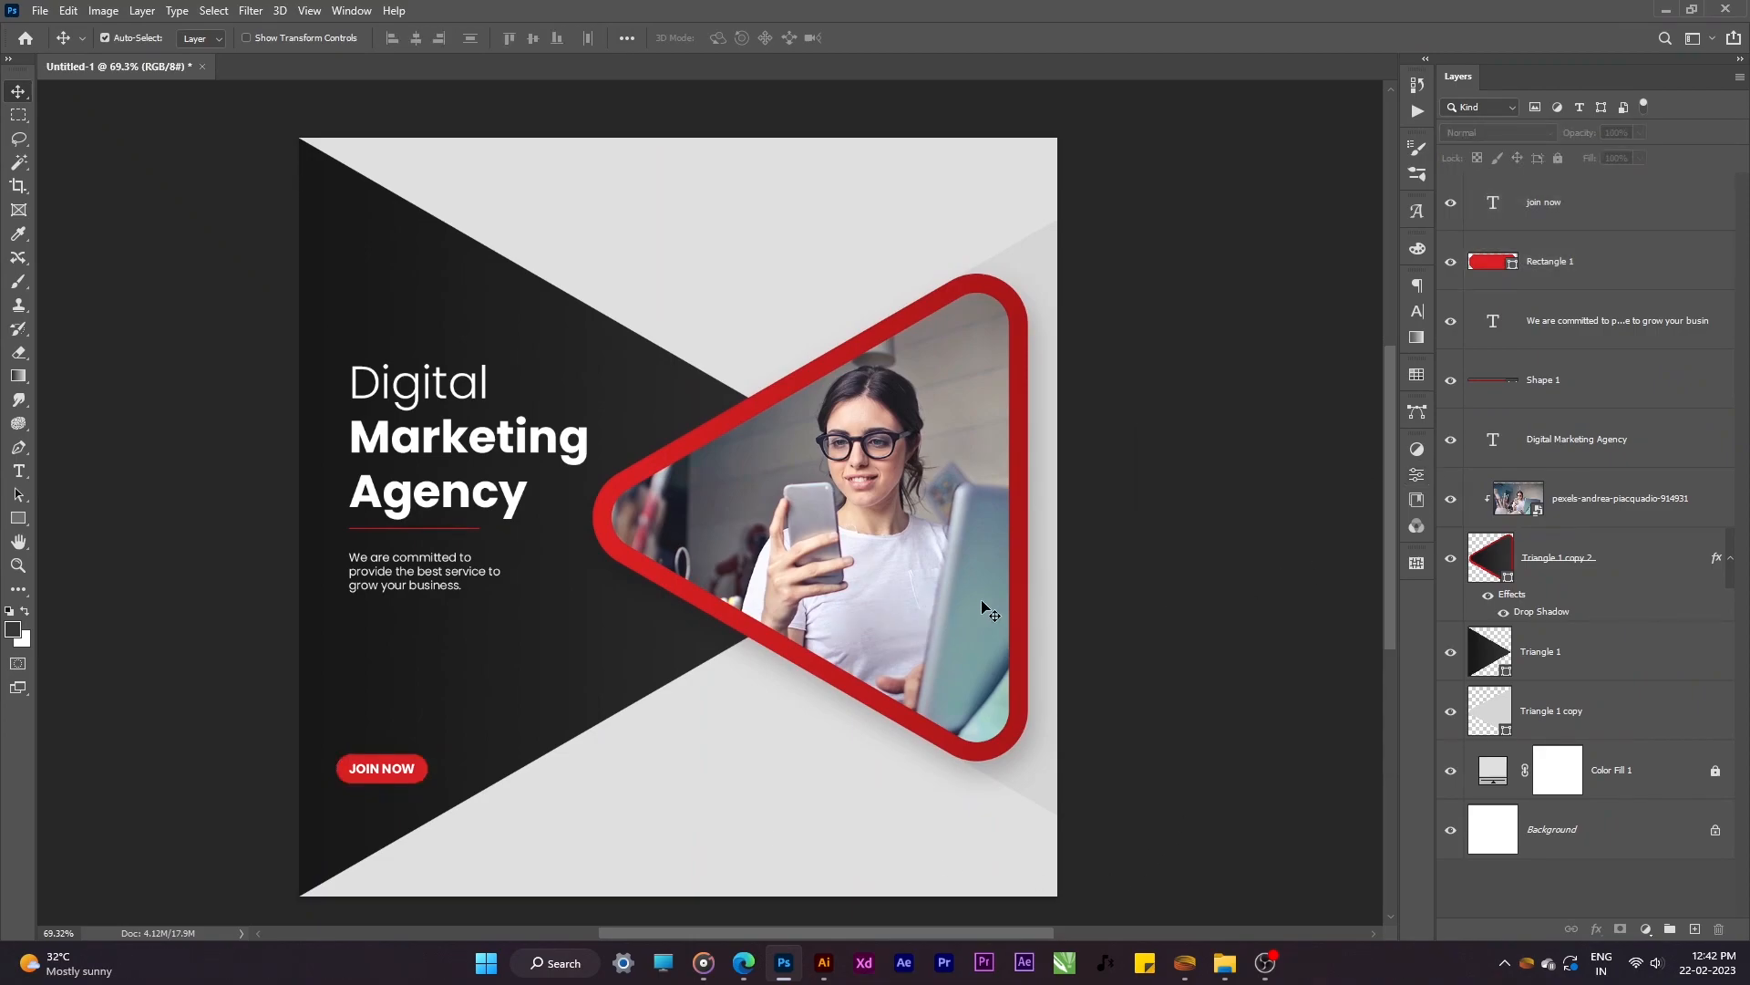
Step: Duplicate the red-outlined rounded triangle, then move the lower copy partly off the canvas behind the heading and scale it to 94.59%
click(850, 358)
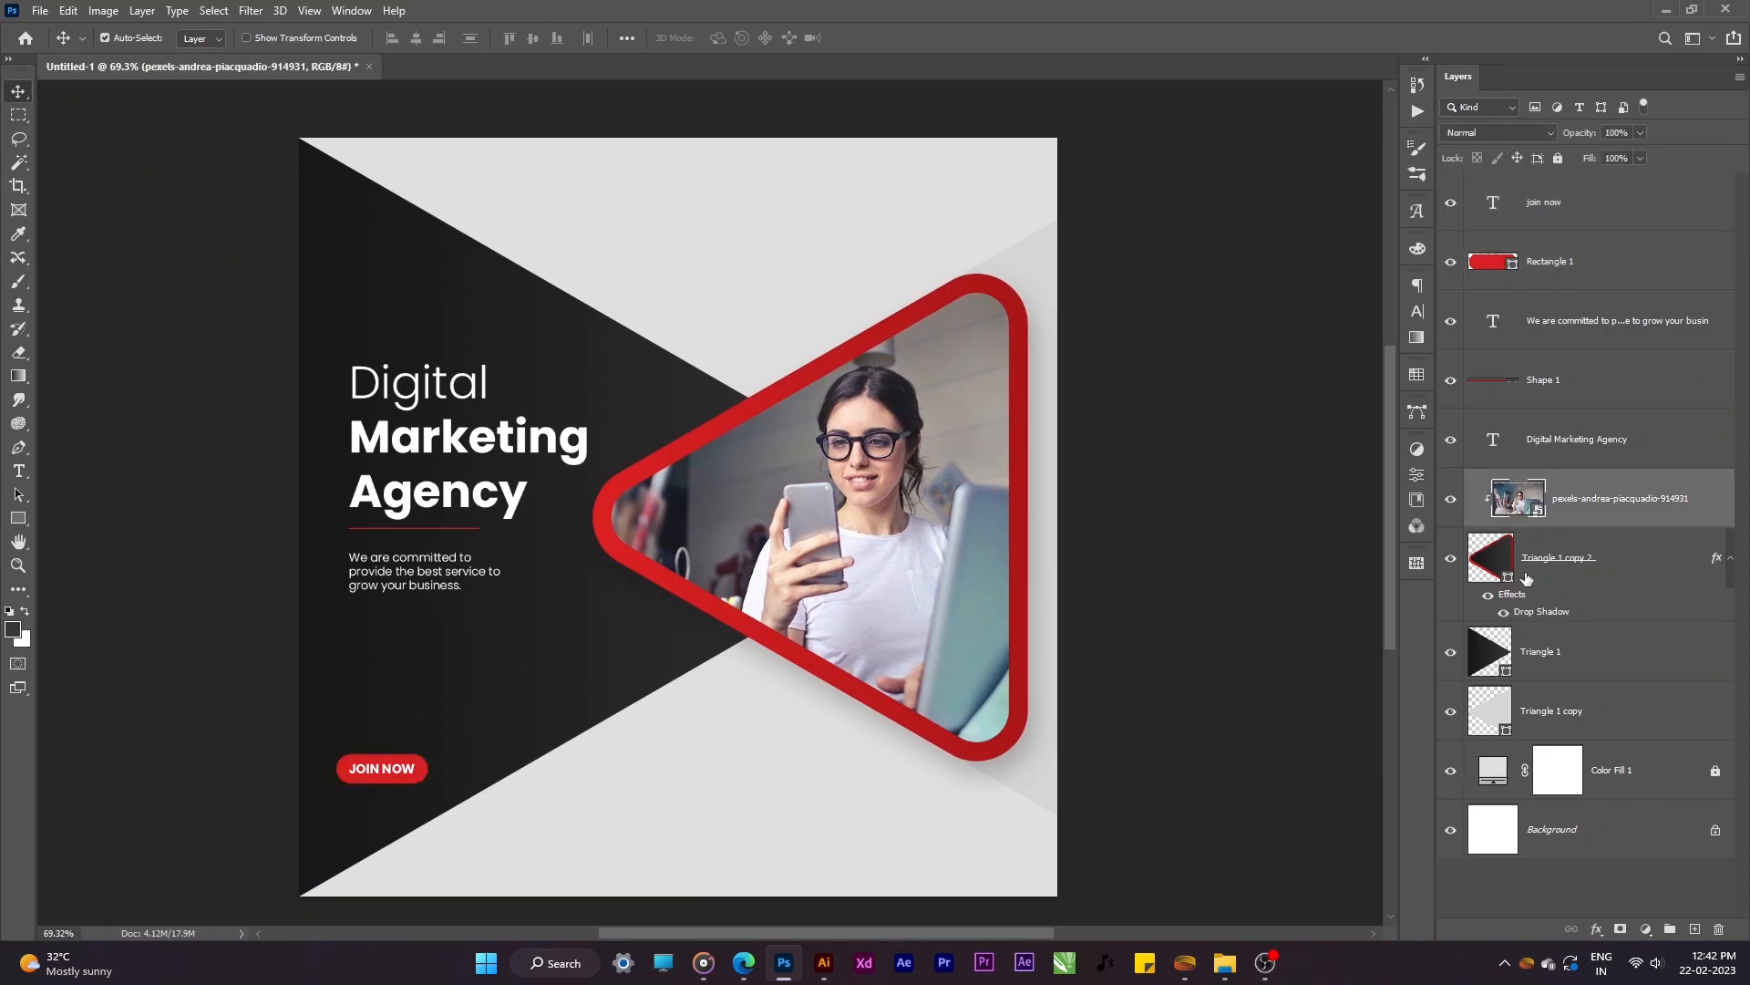
click(1527, 577)
key(ctrl+j)
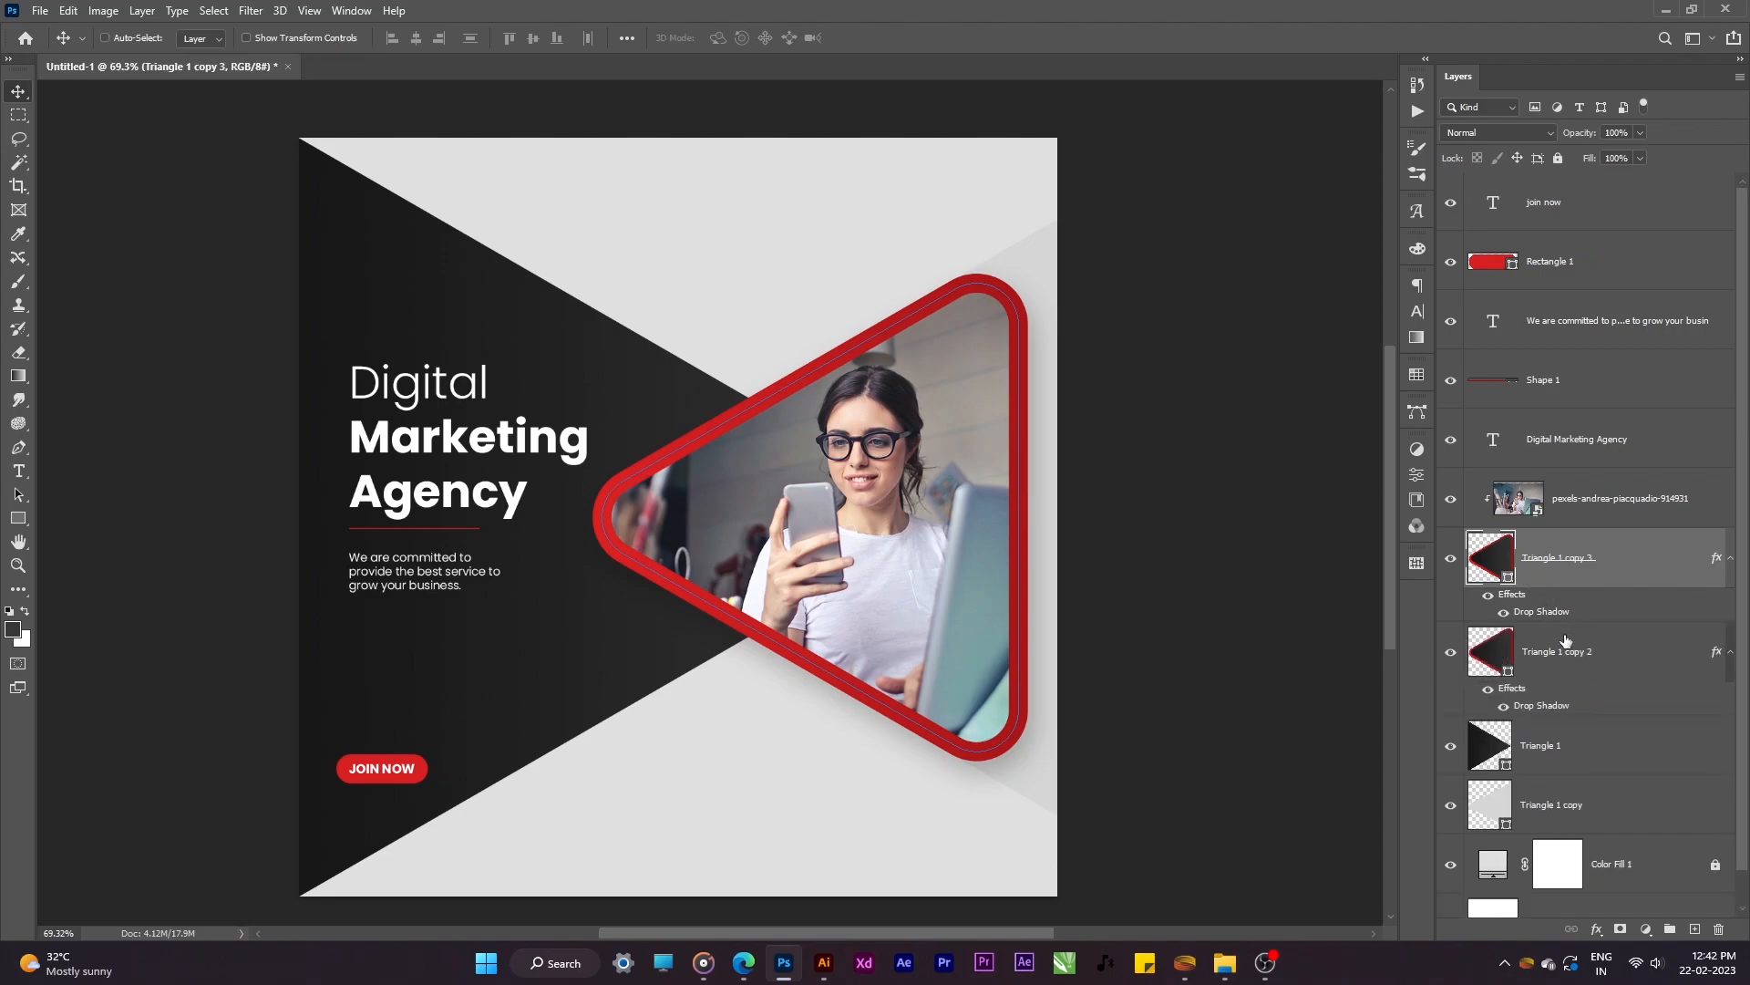
click(1575, 670)
key(ctrl+t)
drag(921, 553, 396, 526)
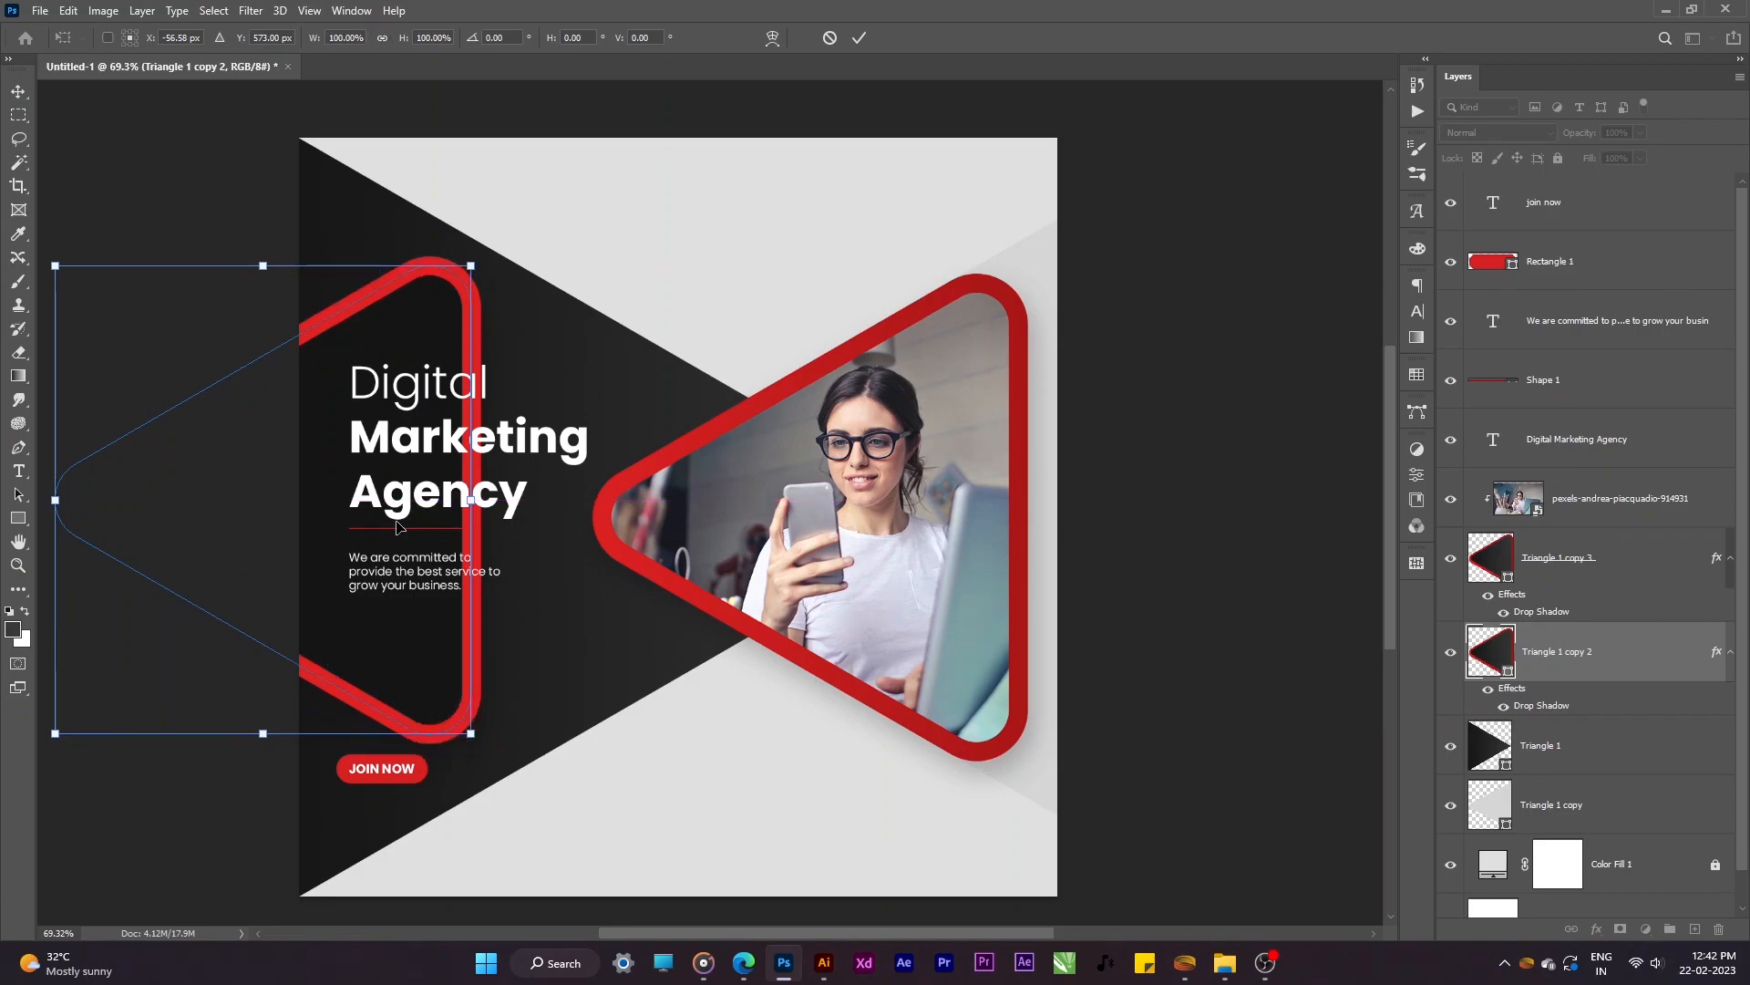
drag(471, 731, 459, 720)
drag(404, 655, 402, 640)
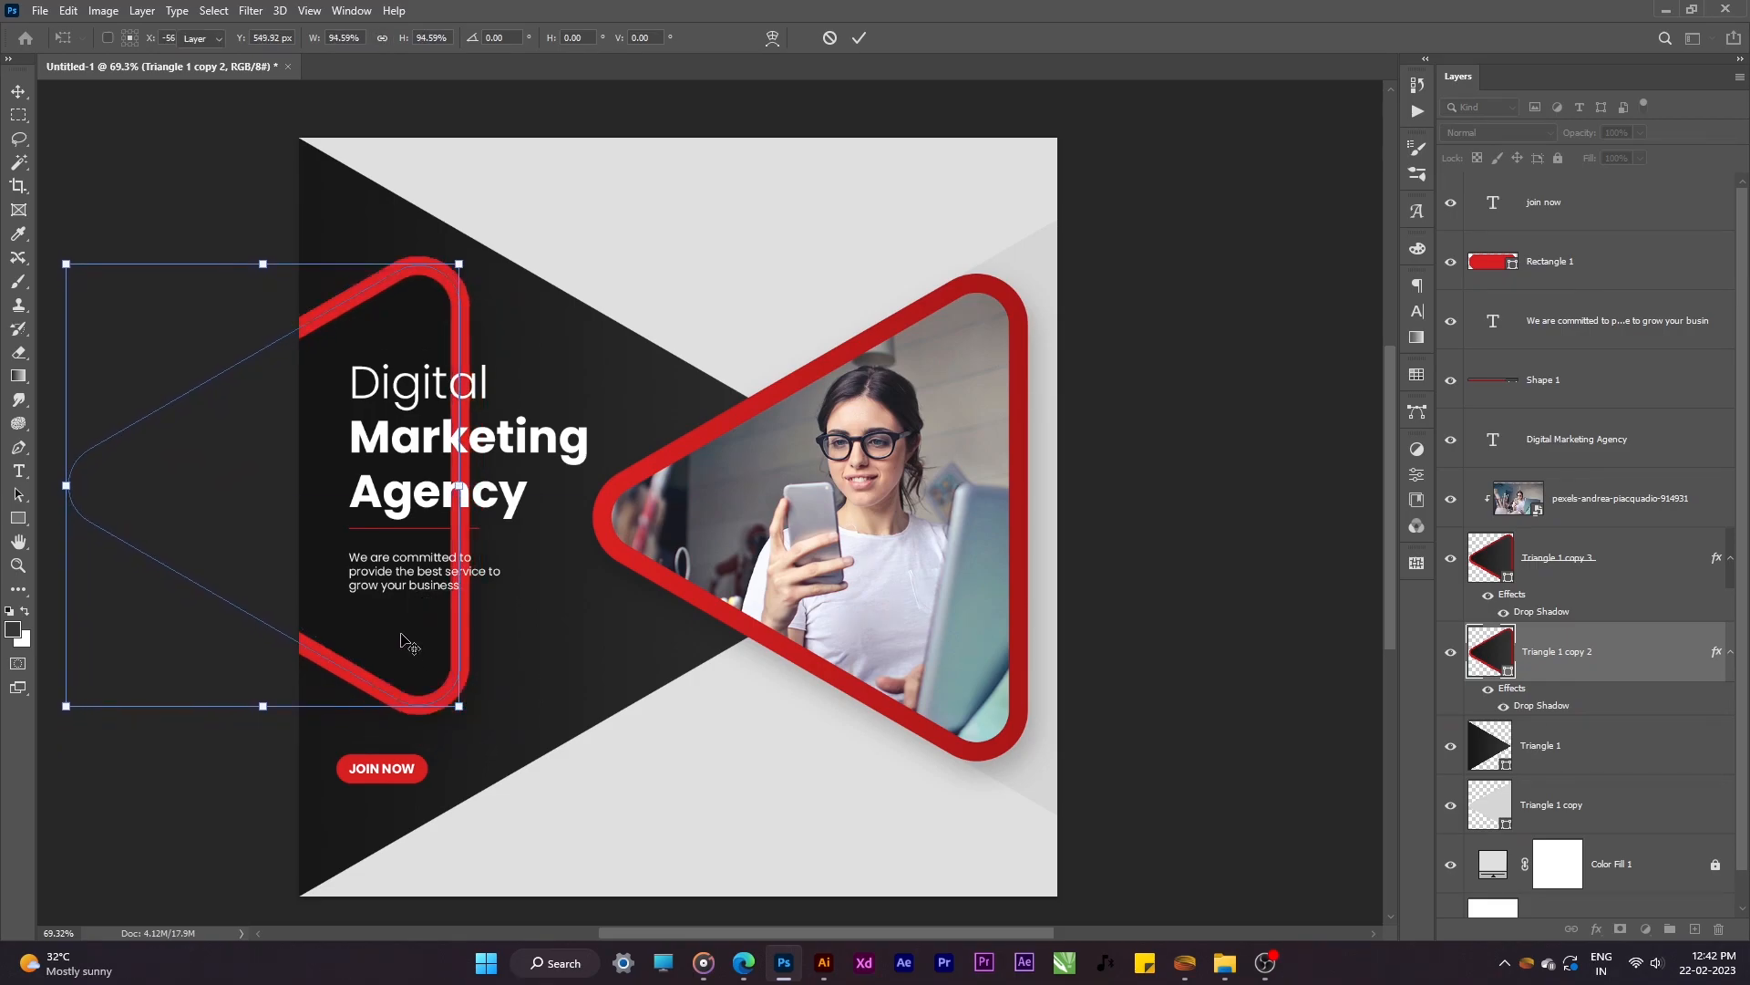
key(Return)
Step: Remove the fill from the triangle copy behind the heading and shift it slightly to the right
key(a)
click(274, 38)
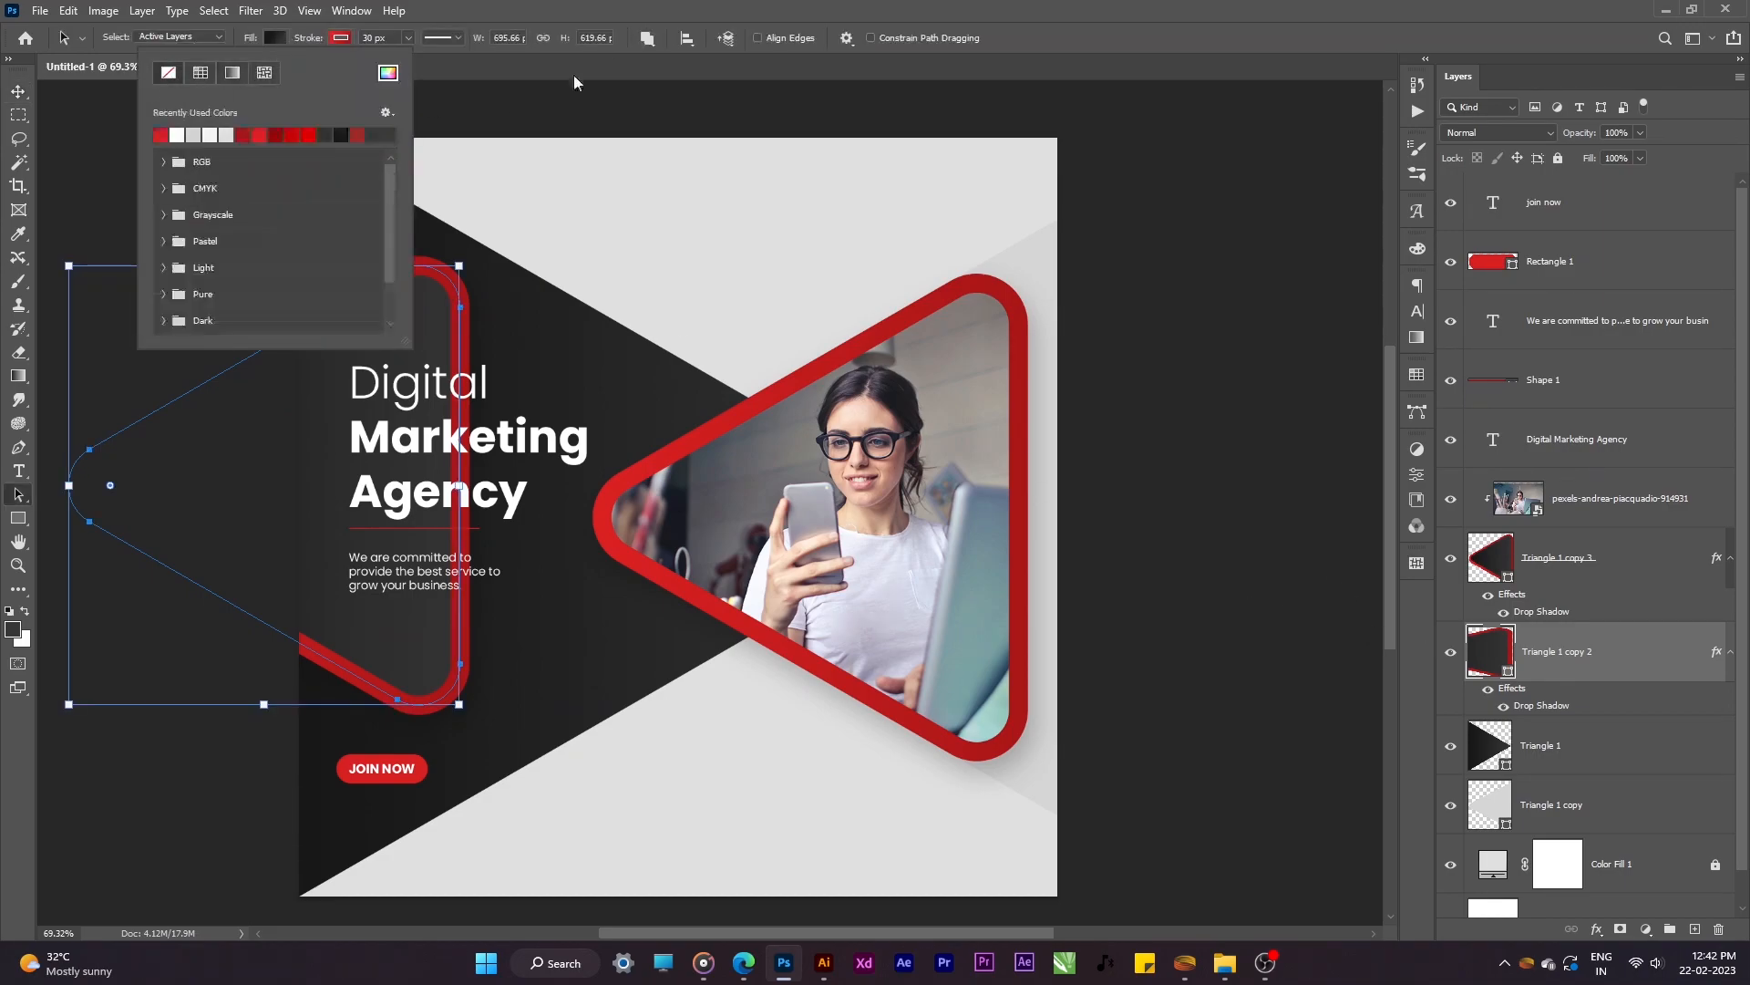
key(Return)
key(v)
click(1262, 591)
drag(458, 297, 467, 302)
Step: Add a layer mask to the triangle copy and brush black over its vertical side to fade the outline behind the text
click(1619, 928)
key(b)
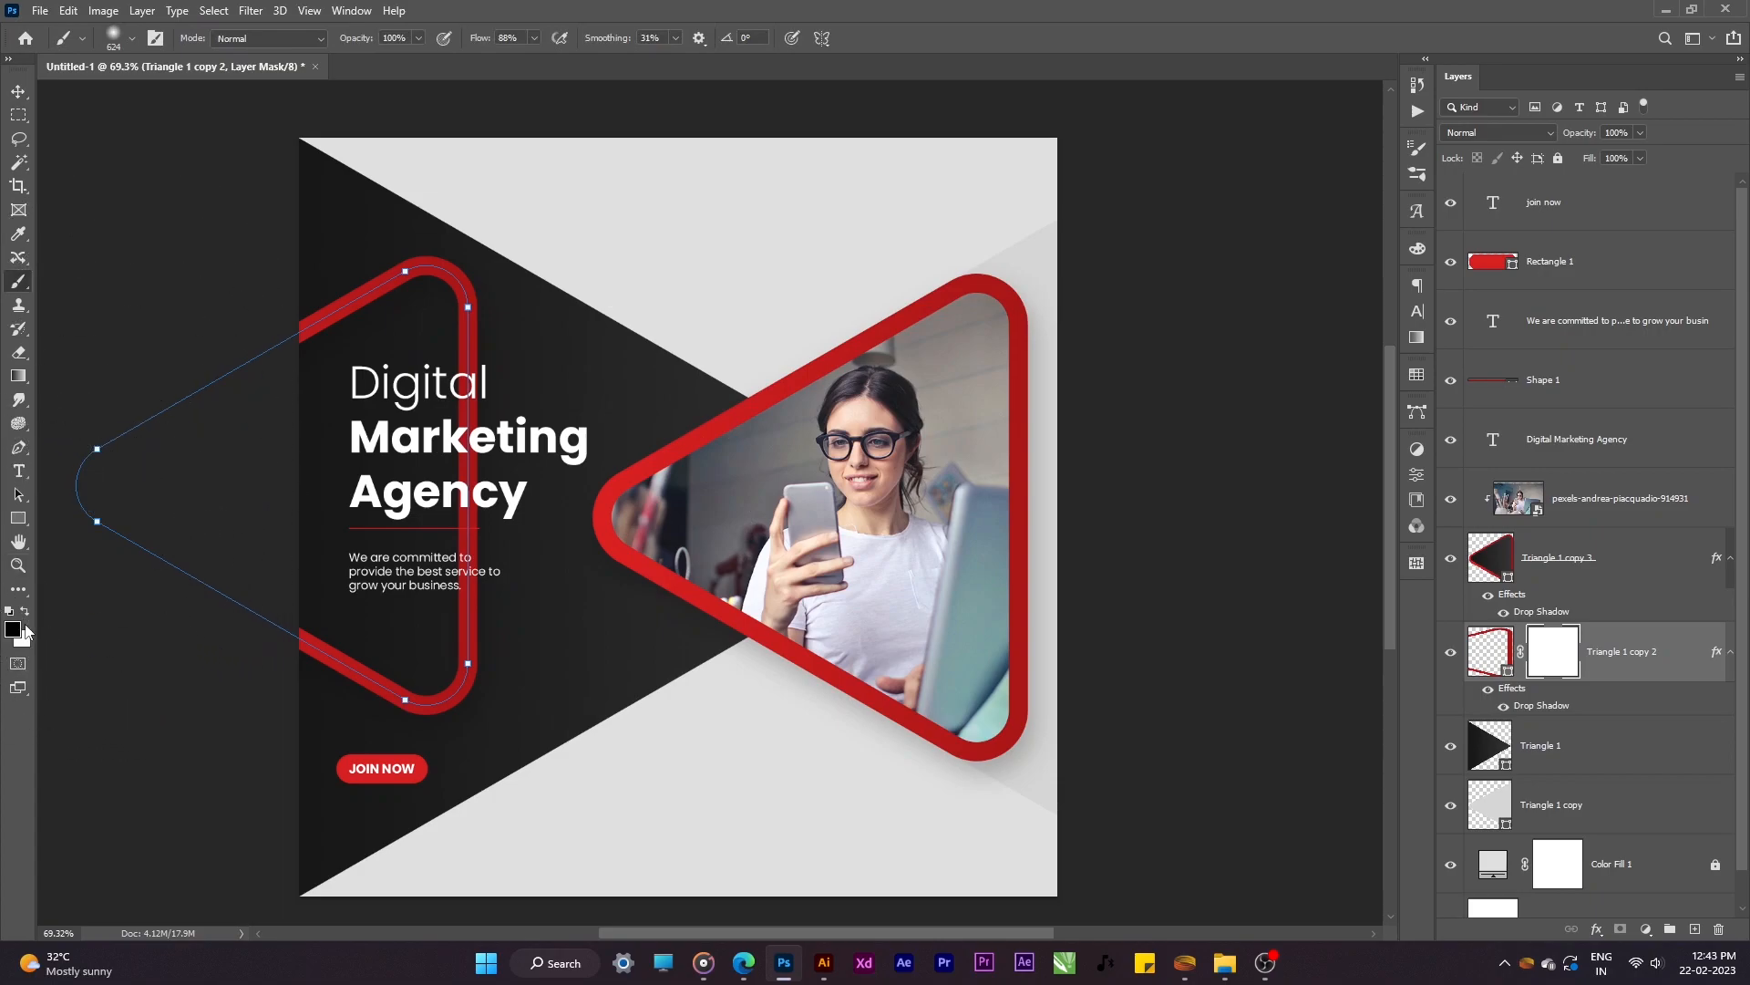
drag(482, 404, 399, 407)
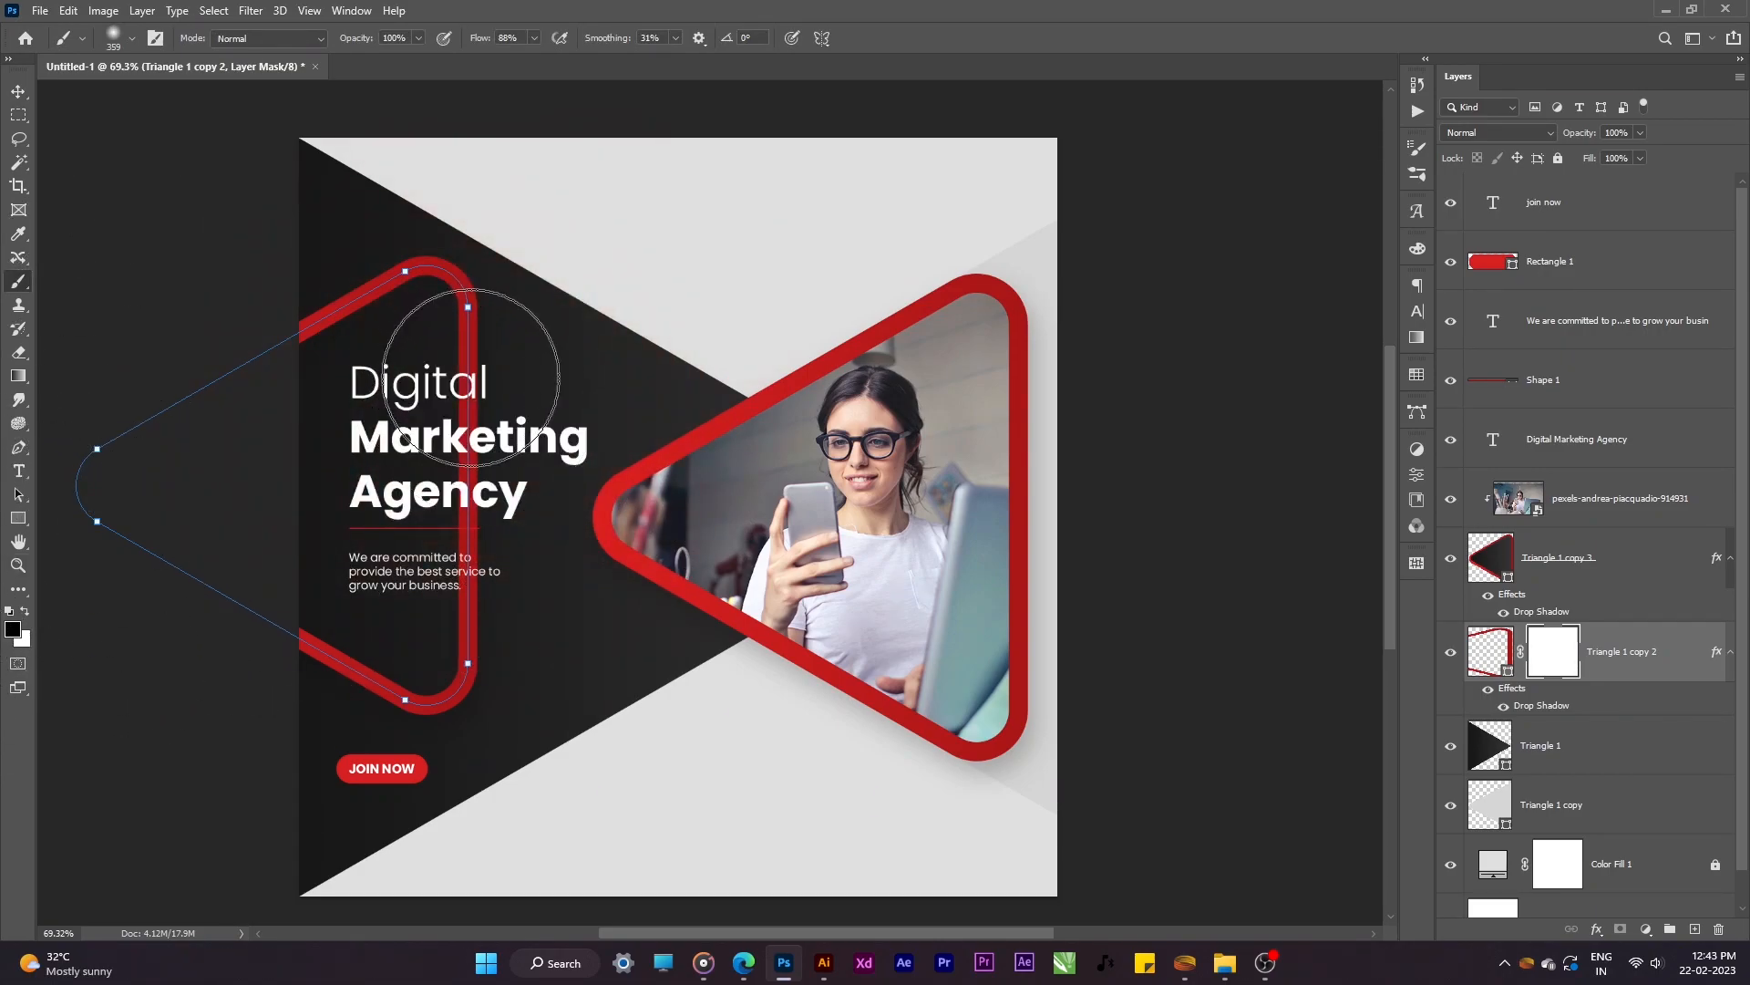
click(471, 405)
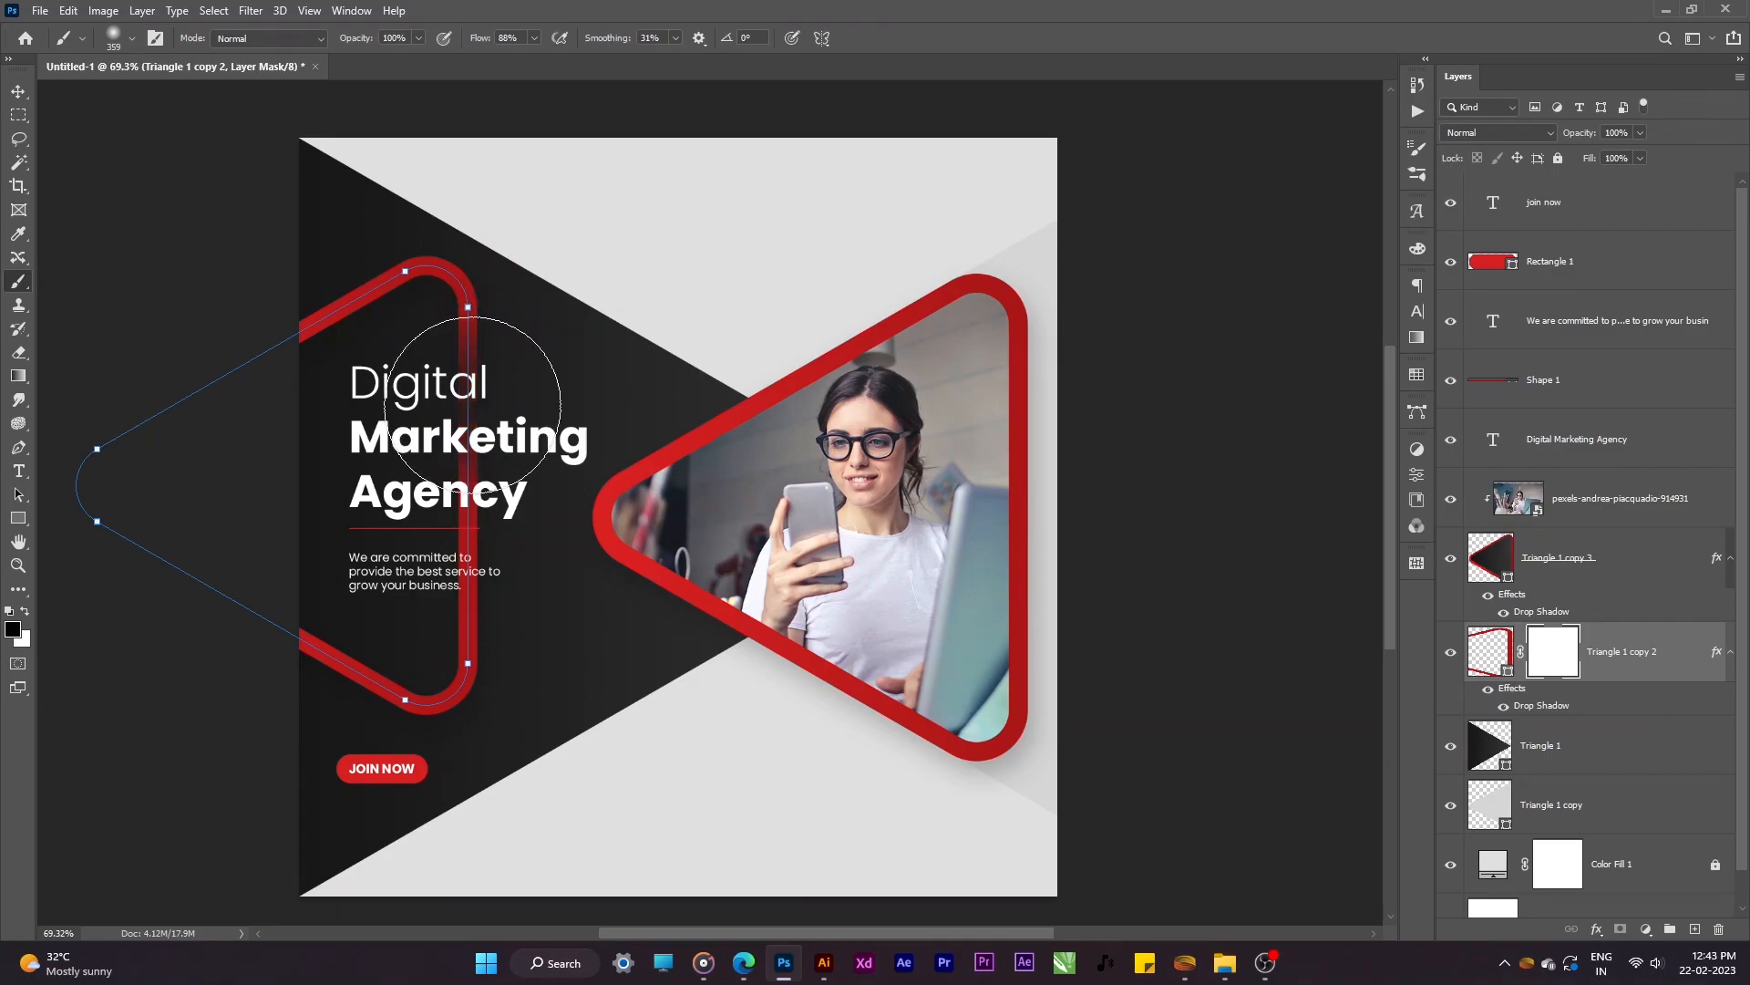
click(484, 585)
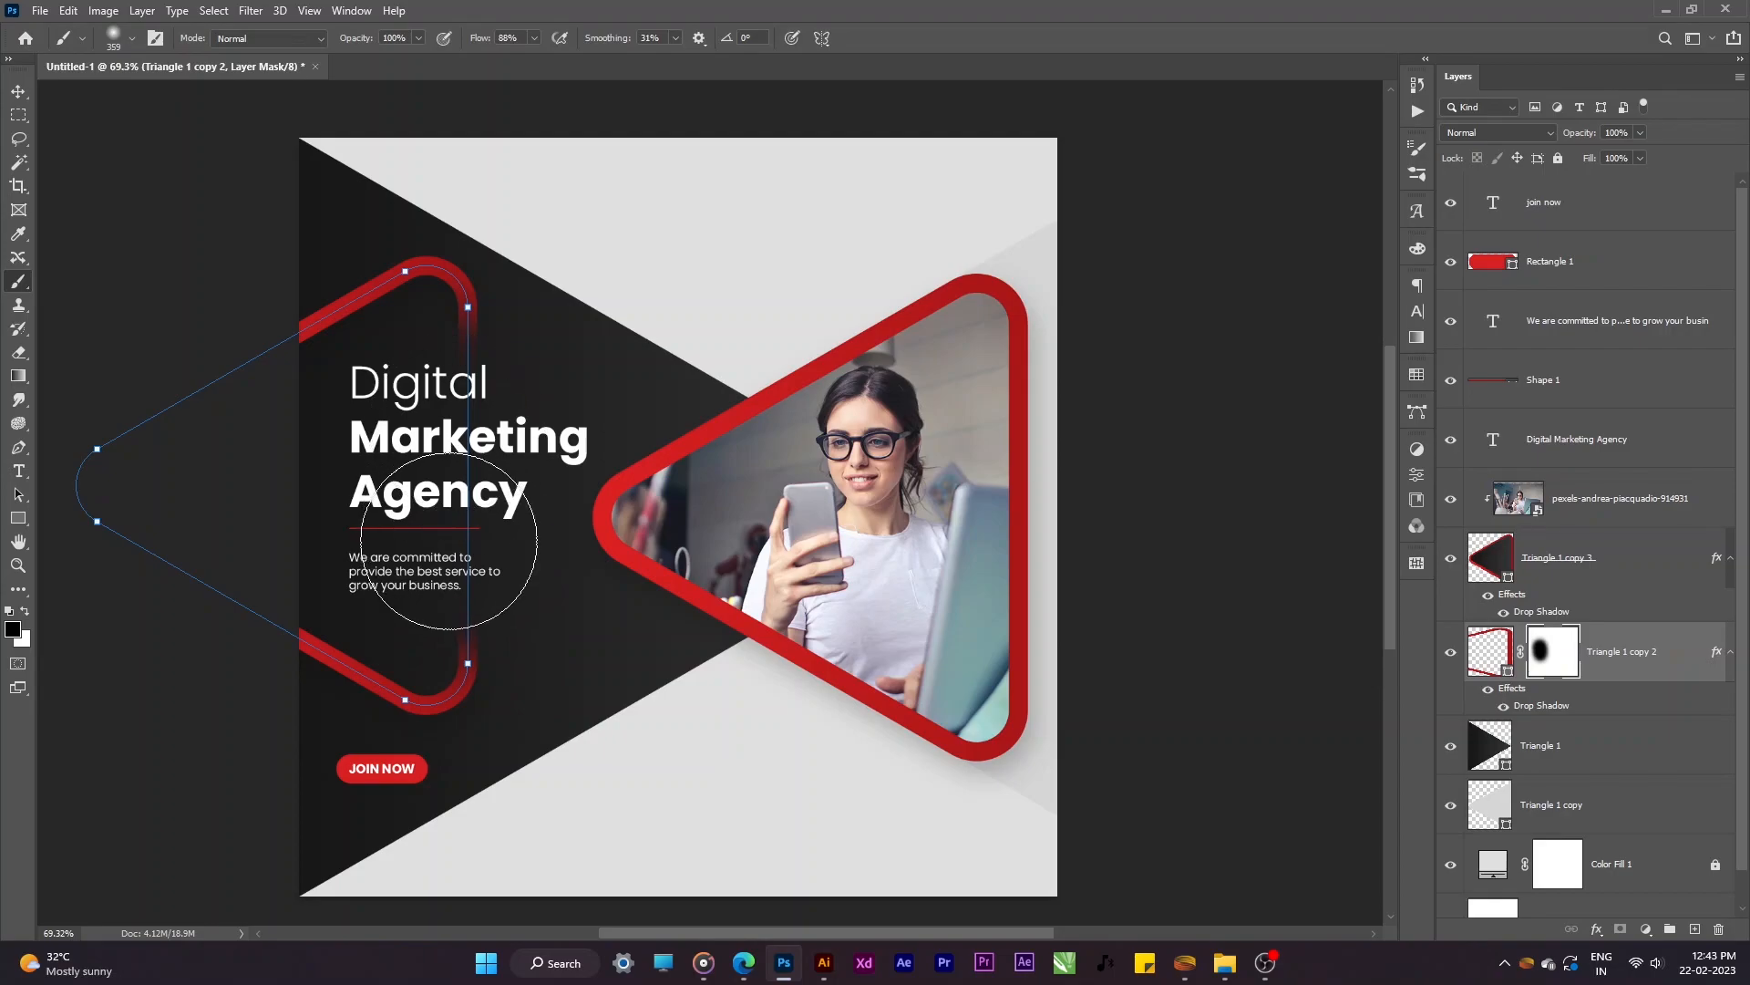
key(v)
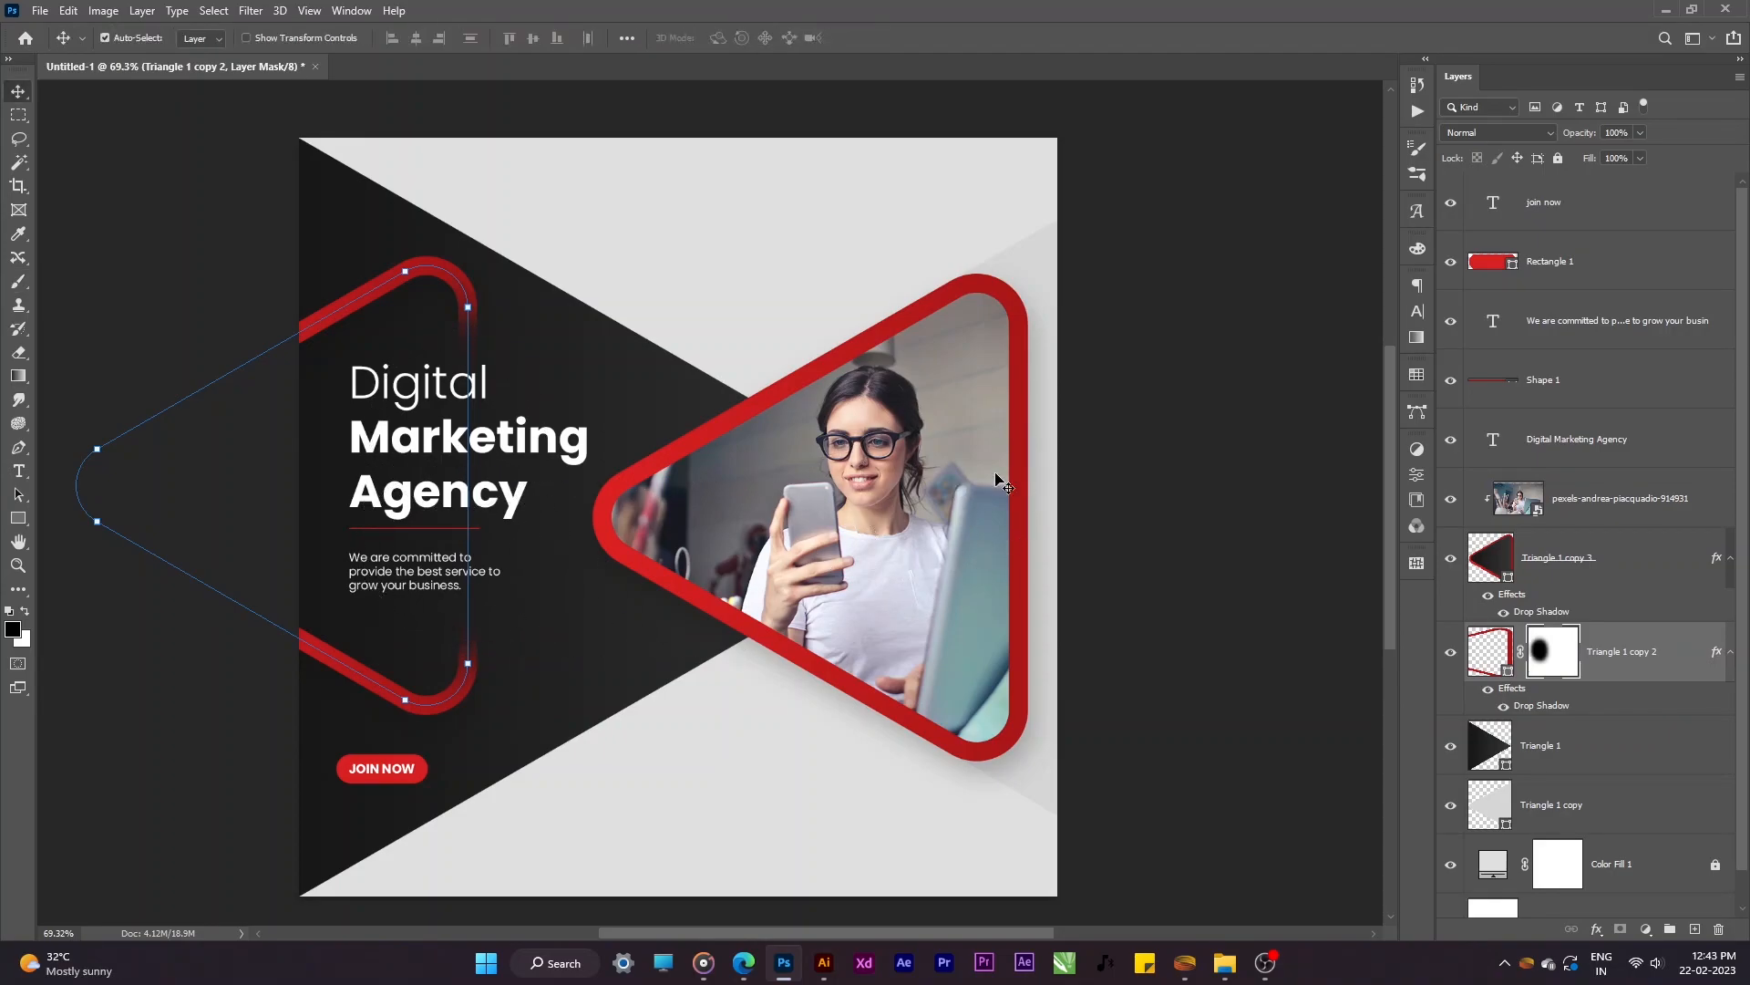
click(1189, 419)
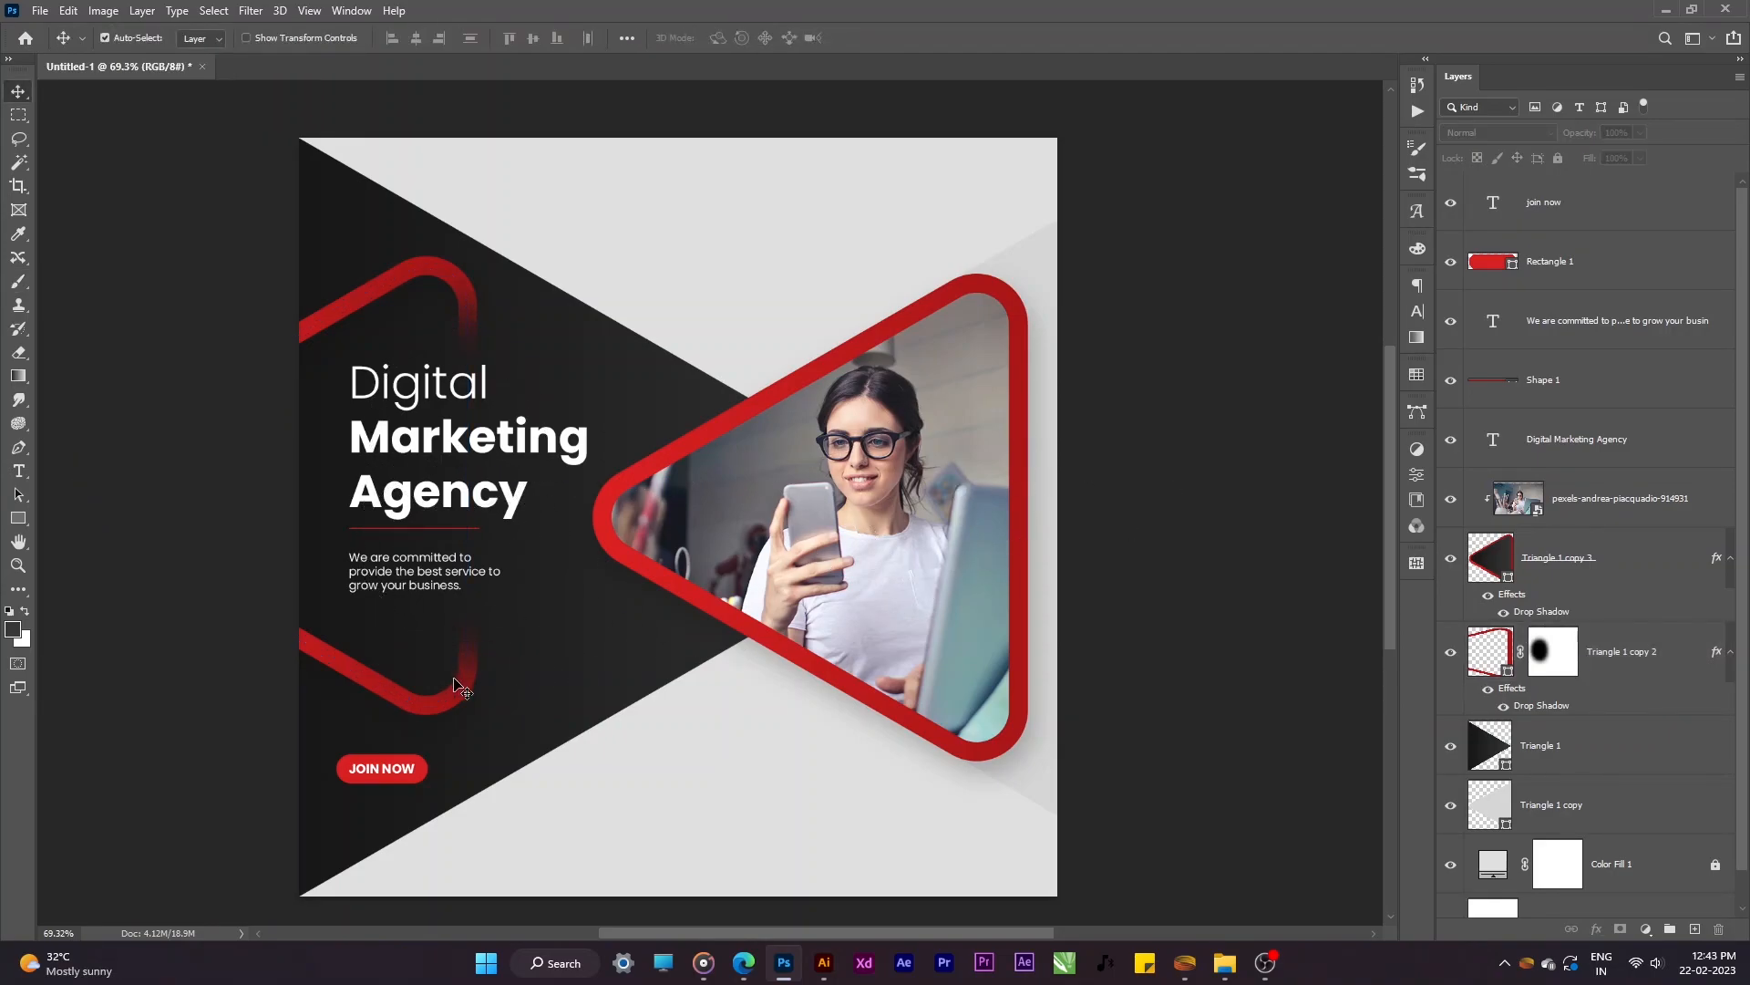
Step: Add the text "your logo" in the light area above the photo and set it in all caps
click(453, 676)
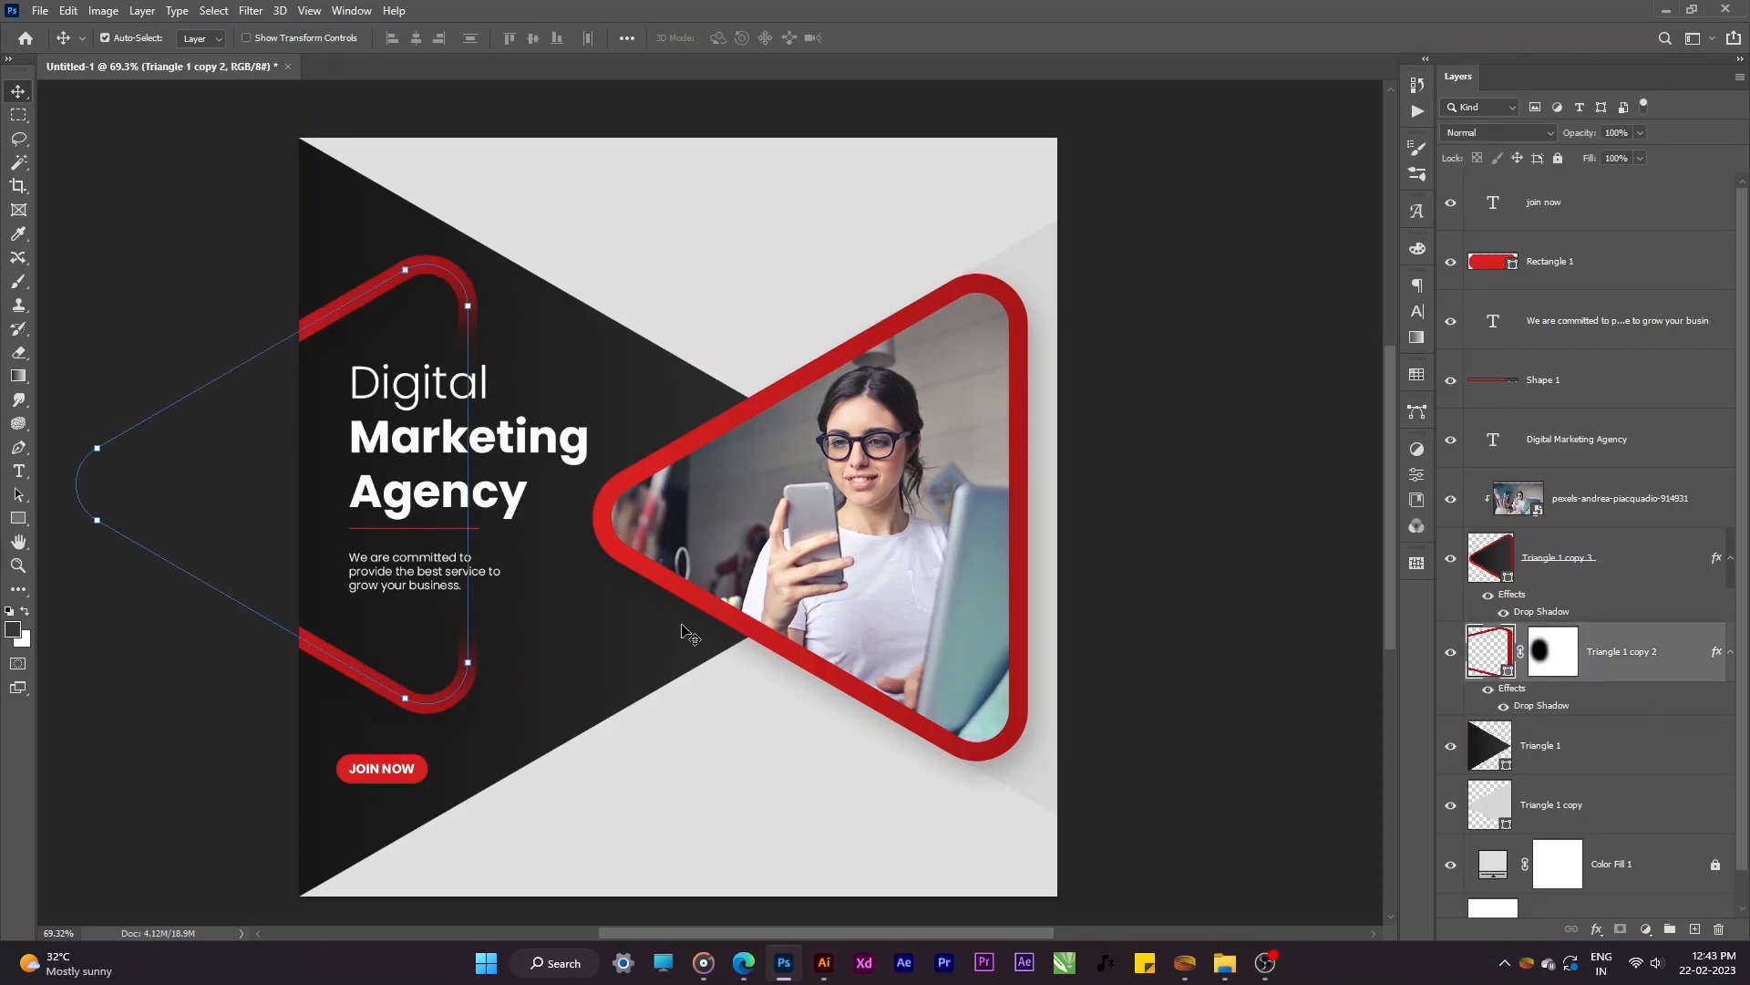
click(1171, 649)
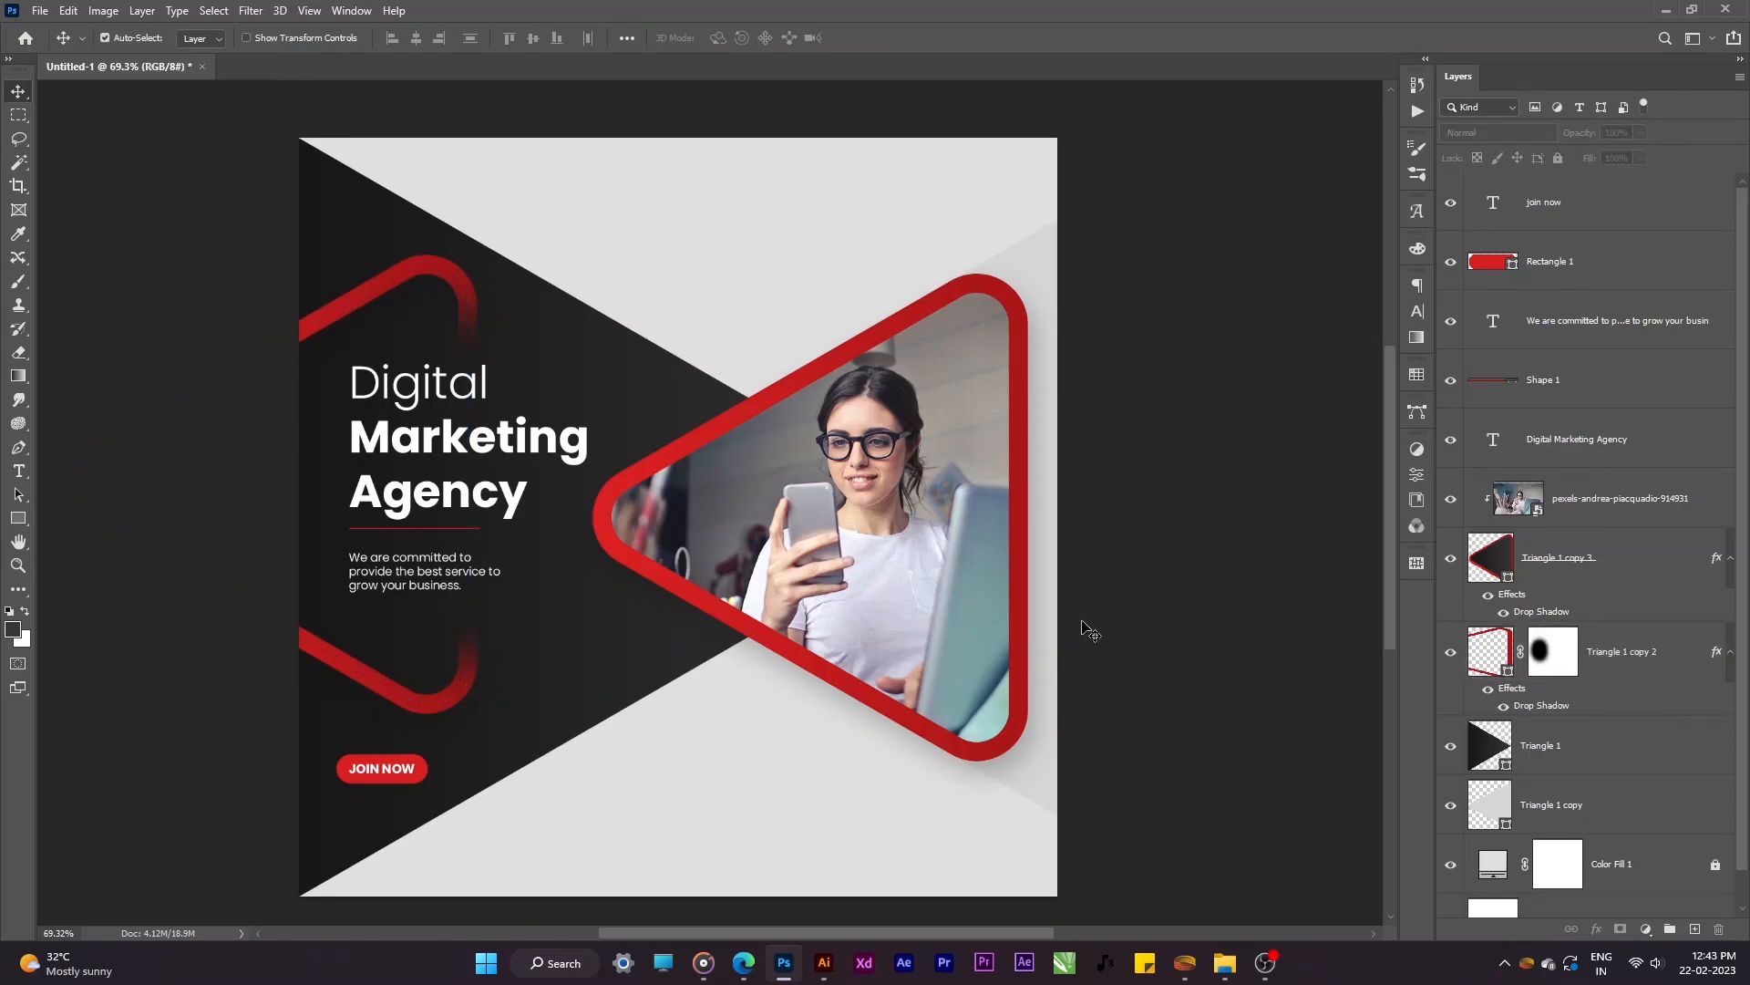
key(t)
click(609, 255)
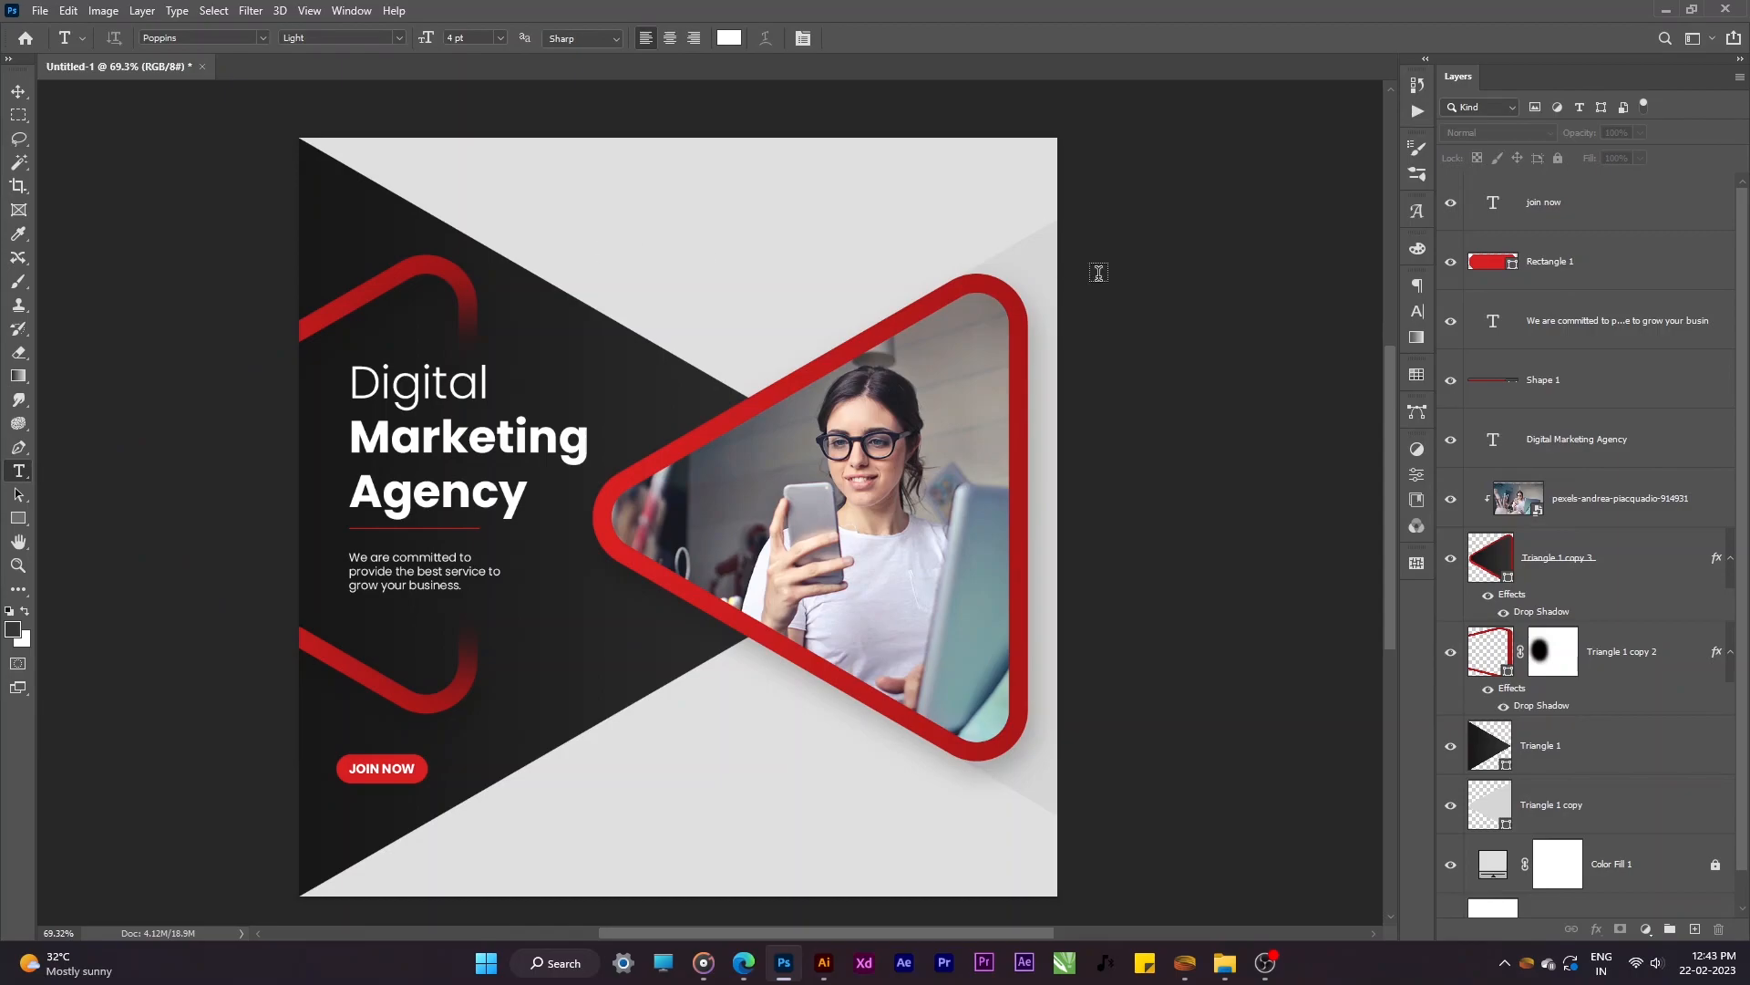
text(y)
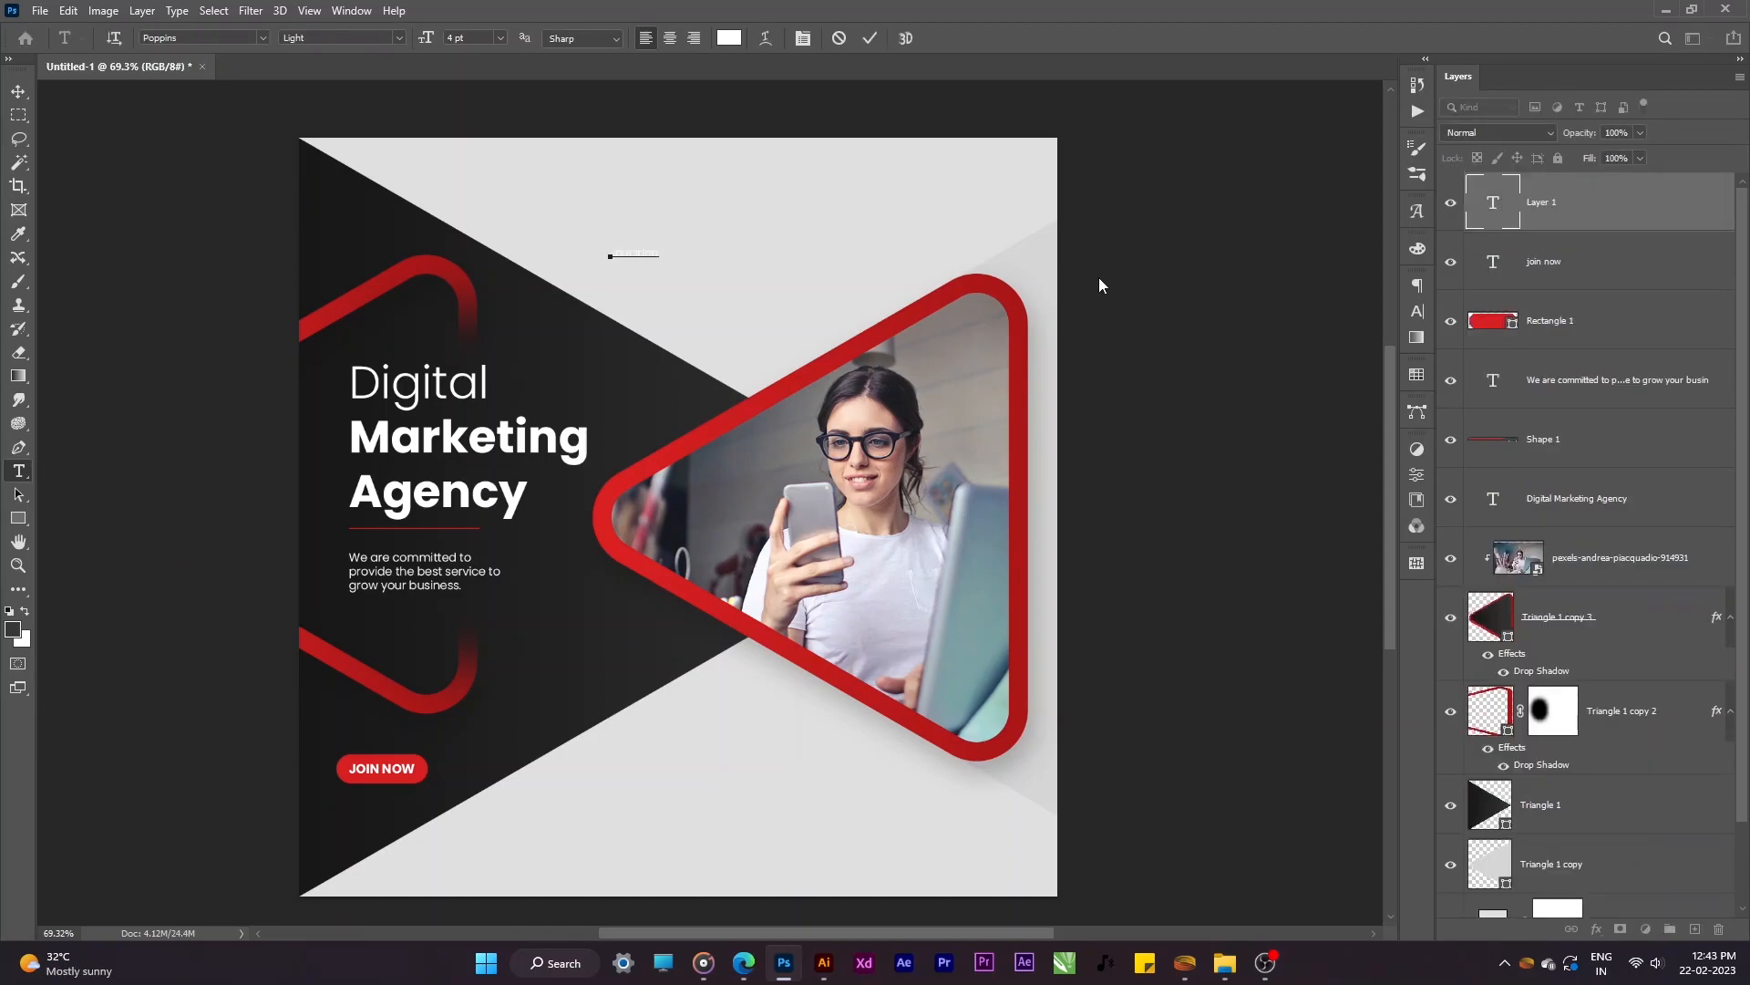
key(ctrl+a)
key(ctrl+t)
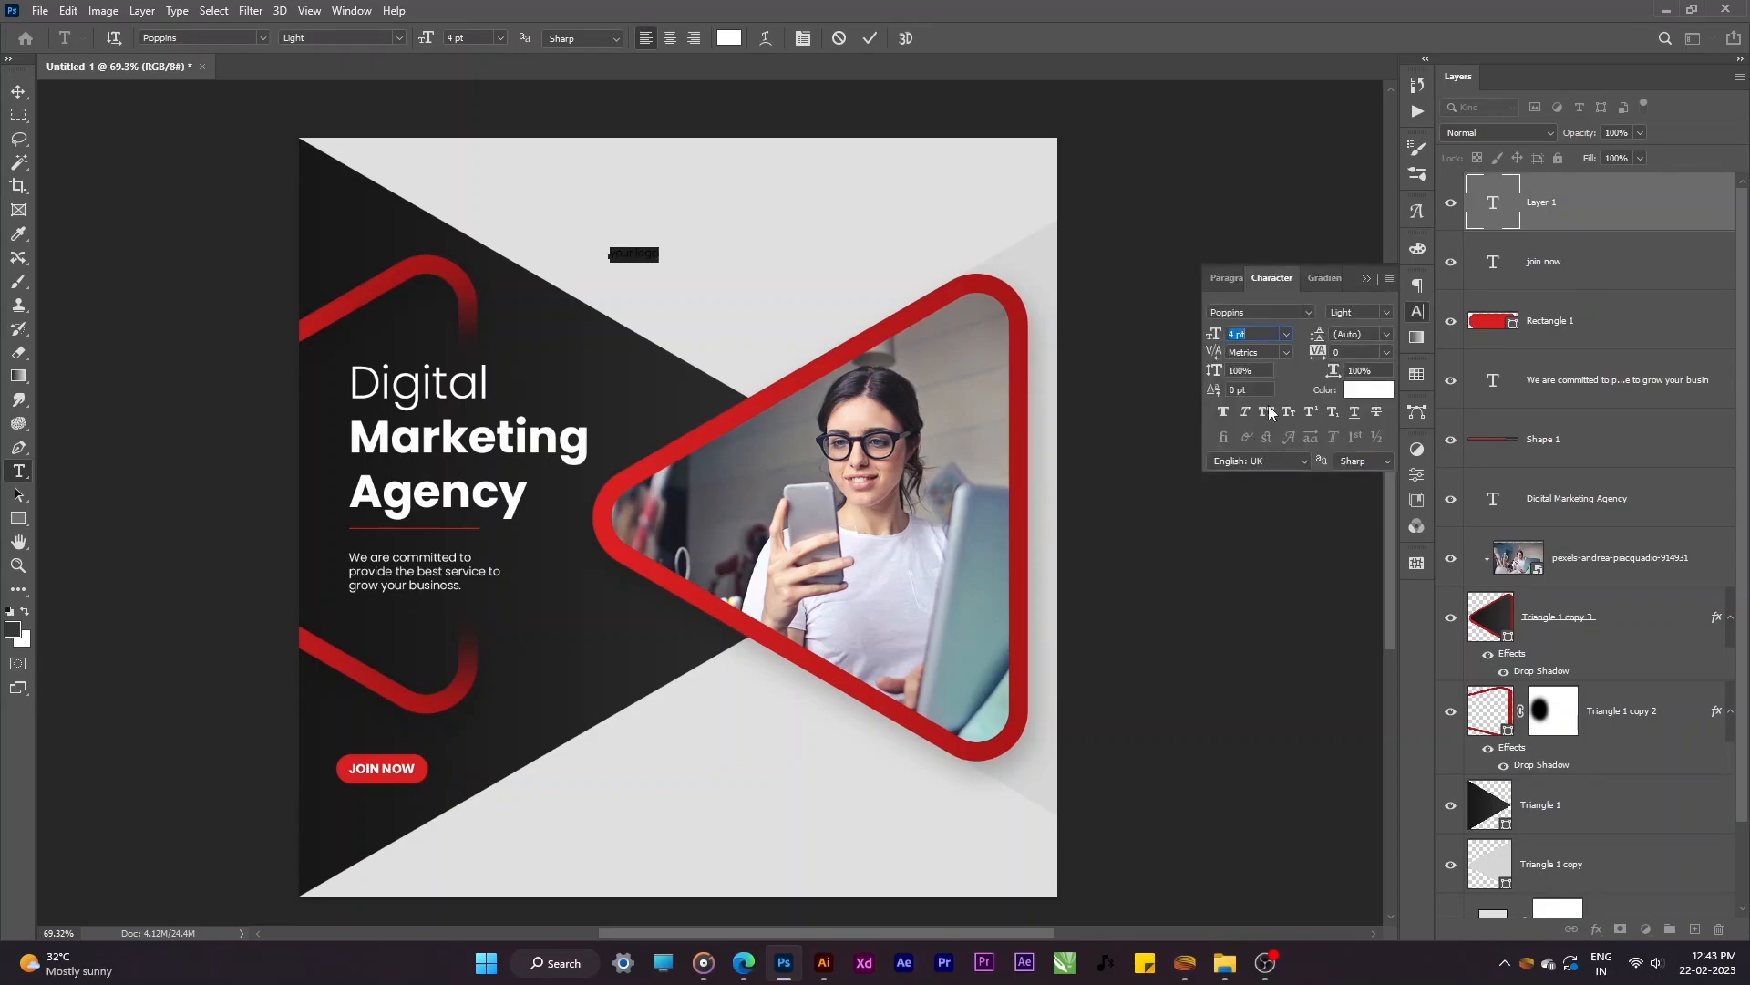
click(1266, 411)
click(640, 254)
click(884, 290)
Step: Move the YOUR LOGO text above the heading, aligned with its left edge, and enlarge it to 5.41 pt
key(v)
key(ctrl+t)
drag(652, 262, 394, 206)
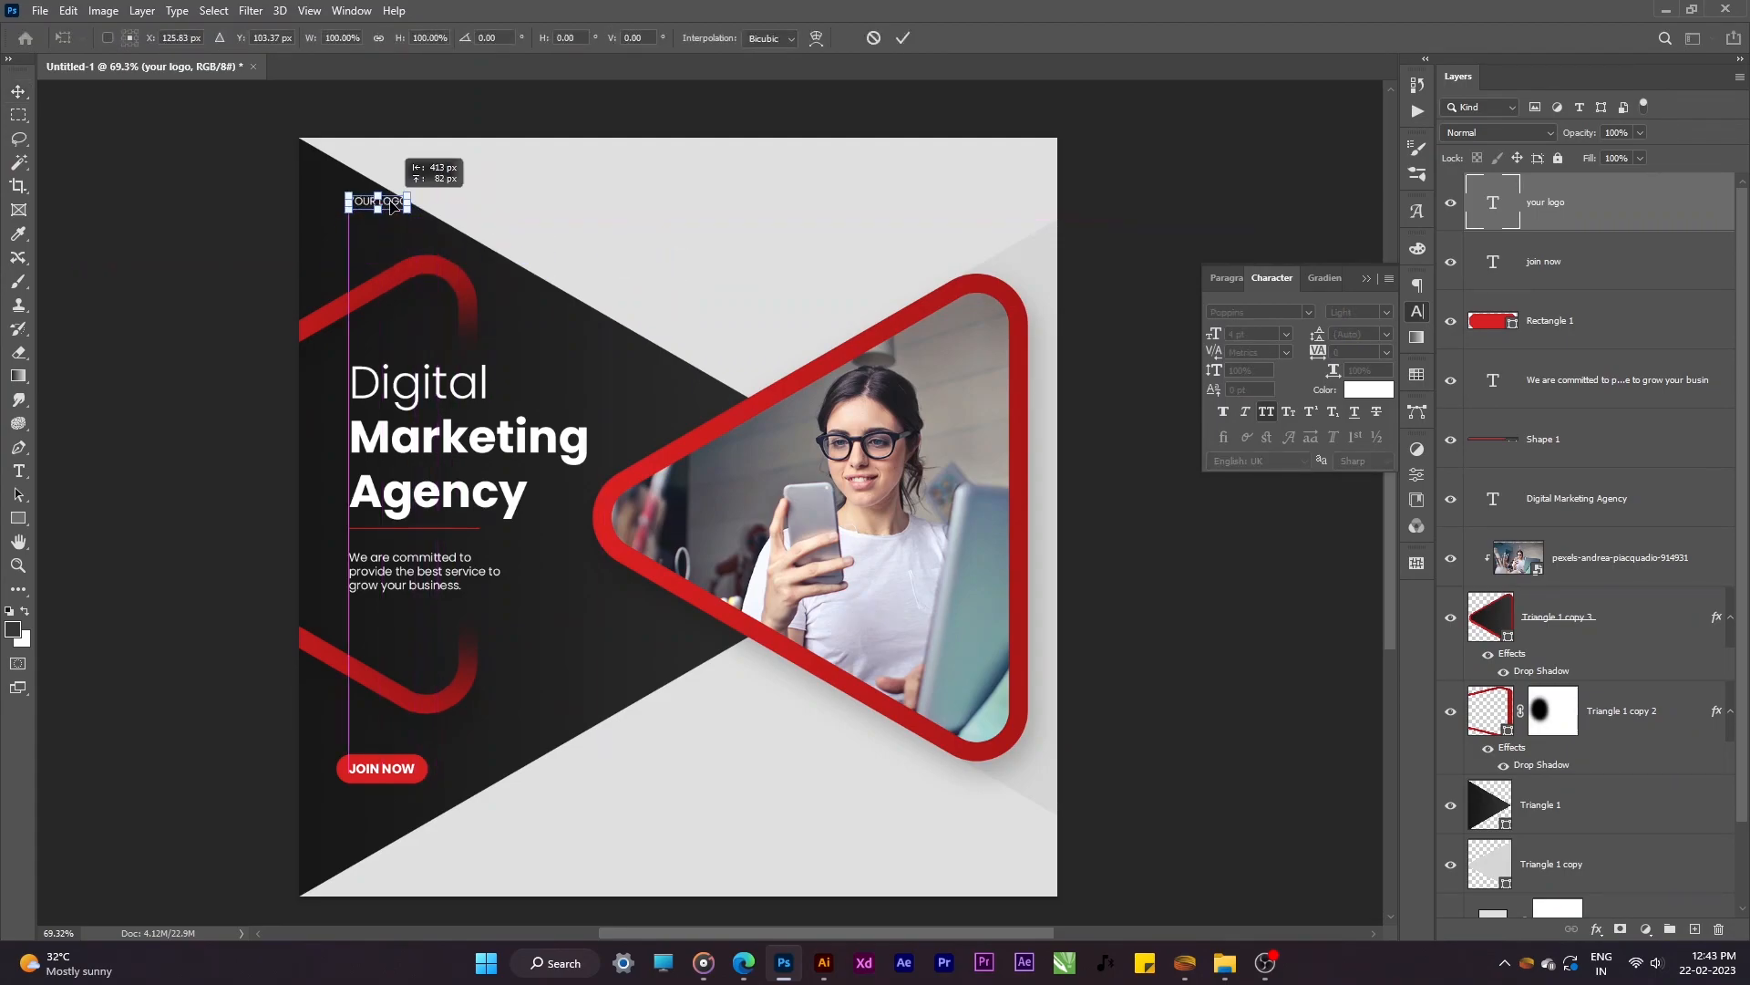
key(Return)
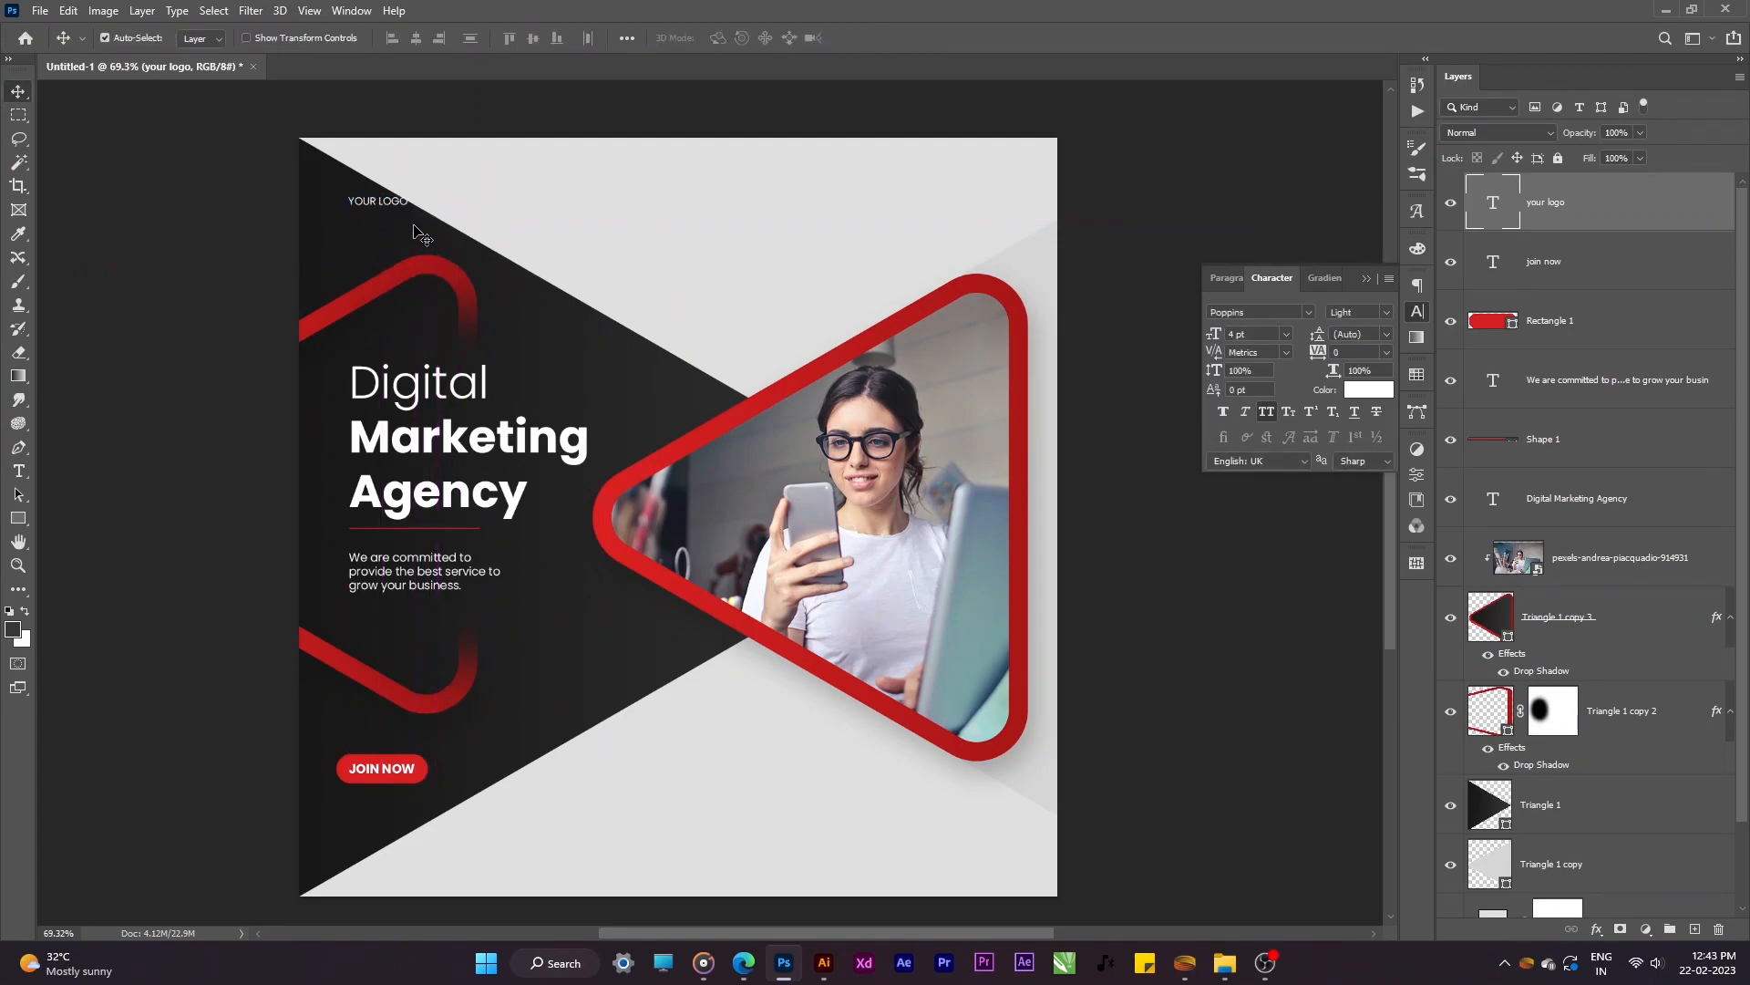
key(ctrl+t)
mouse_move(412, 209)
mouse_down()
mouse_move(465, 196)
mouse_move(429, 203)
mouse_up()
key(Return)
Step: Set the word LOGO in the logo text to Poppins Bold
key(t)
click(399, 38)
click(380, 223)
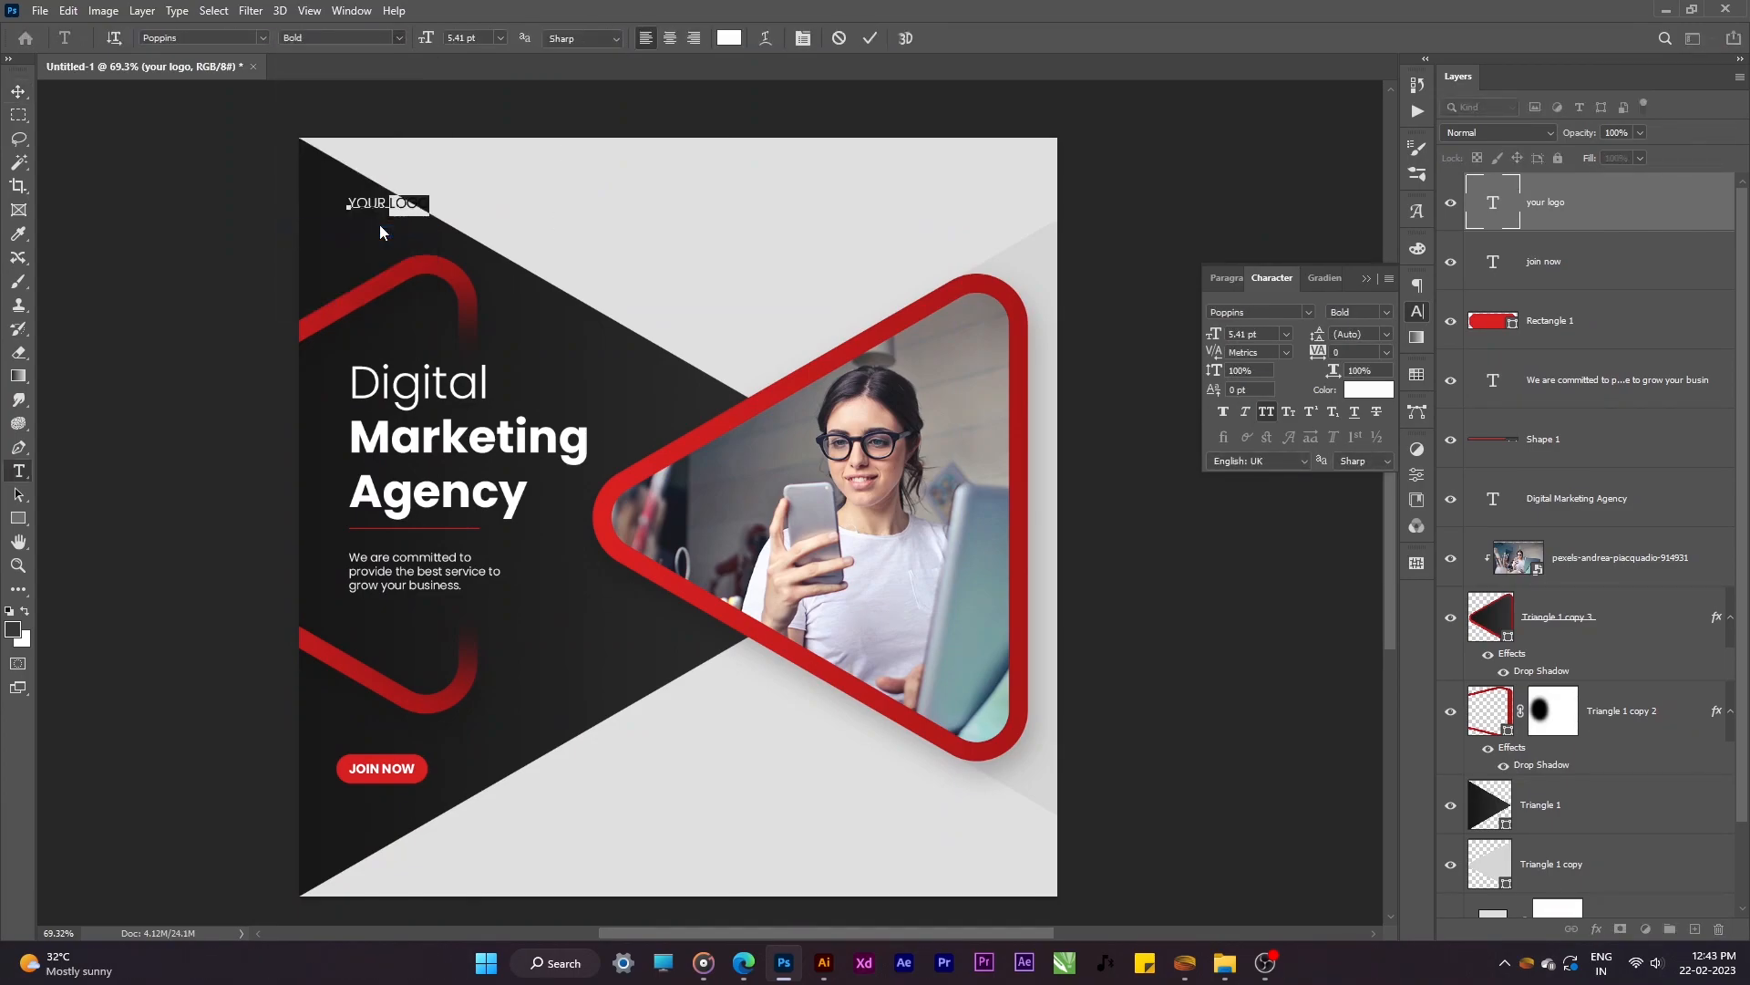
key(ctrl+Return)
Step: Enlarge the dark background triangle proportionally from its left edge so it extends further behind the photo
ctrl+click(613, 364)
key(ctrl+t)
drag(956, 516, 1023, 516)
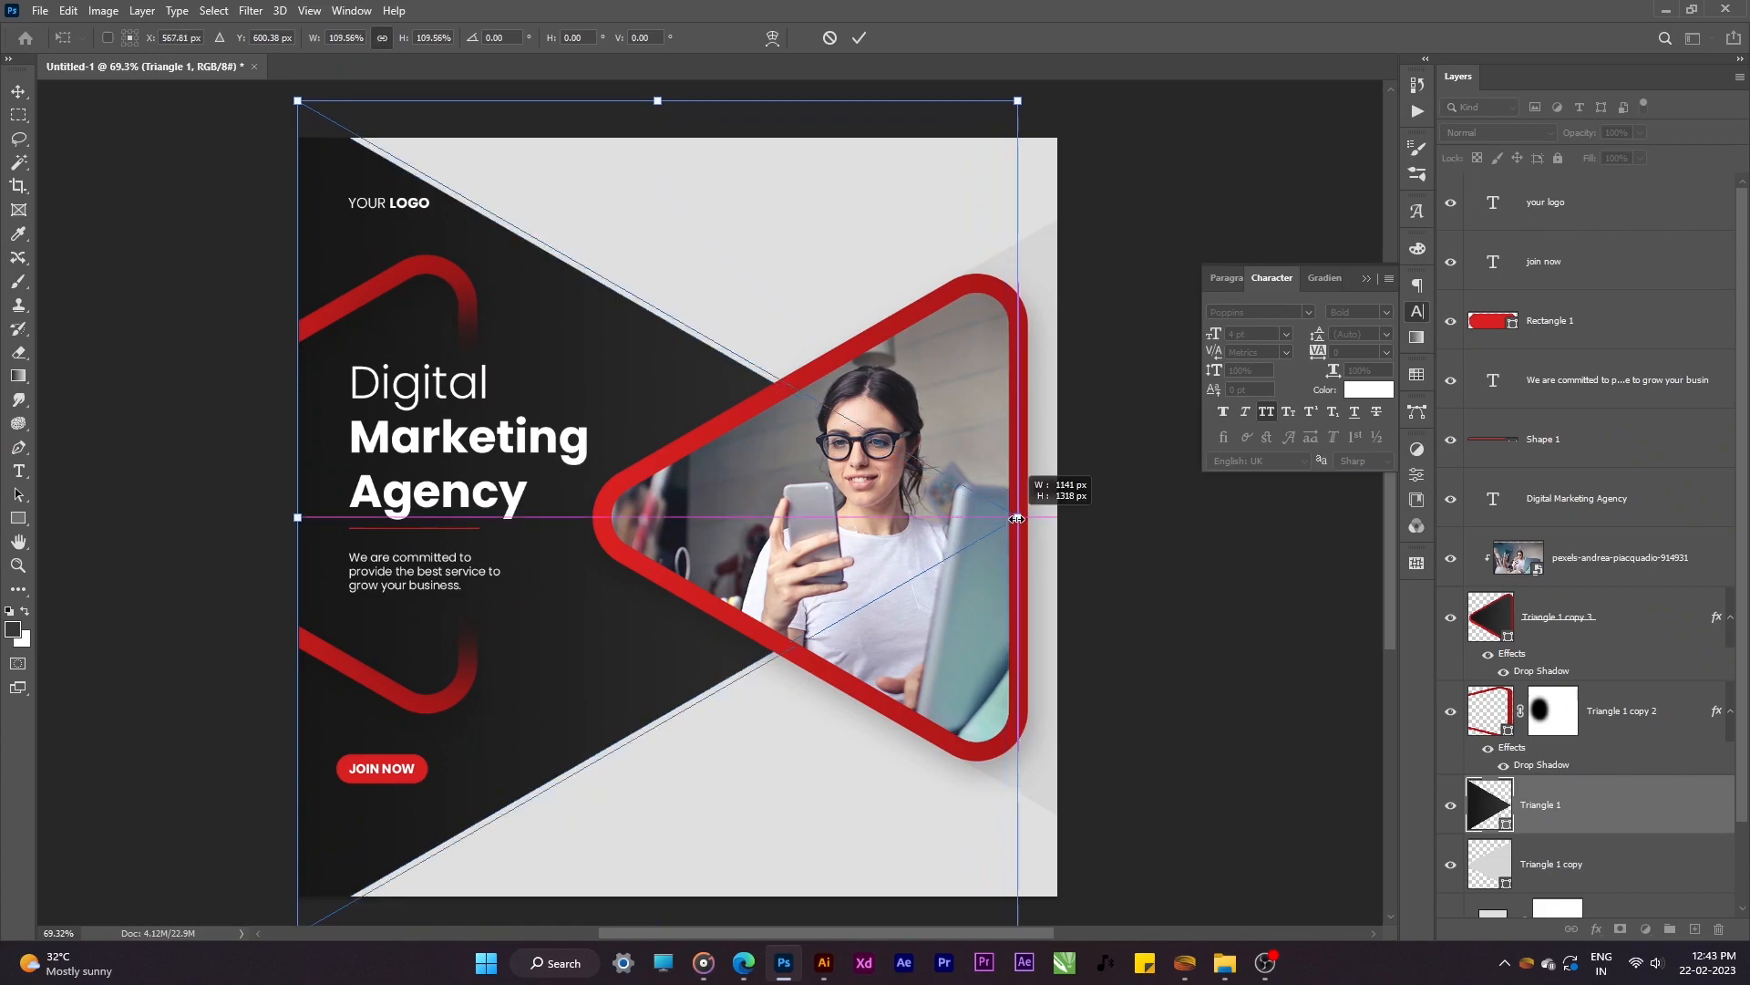
key(Return)
Step: Scale the YOUR LOGO text up to 5.93 pt and shift it slightly down
ctrl+click(401, 204)
key(ctrl+t)
drag(429, 216, 442, 220)
key(Return)
Step: Move the JOIN NOW text and its red button together slightly down
click(383, 770)
shift+click(401, 773)
drag(382, 770, 383, 784)
Step: Select the heading, red line, tagline and faded triangle outline layers and move them down 30 px together
click(463, 290)
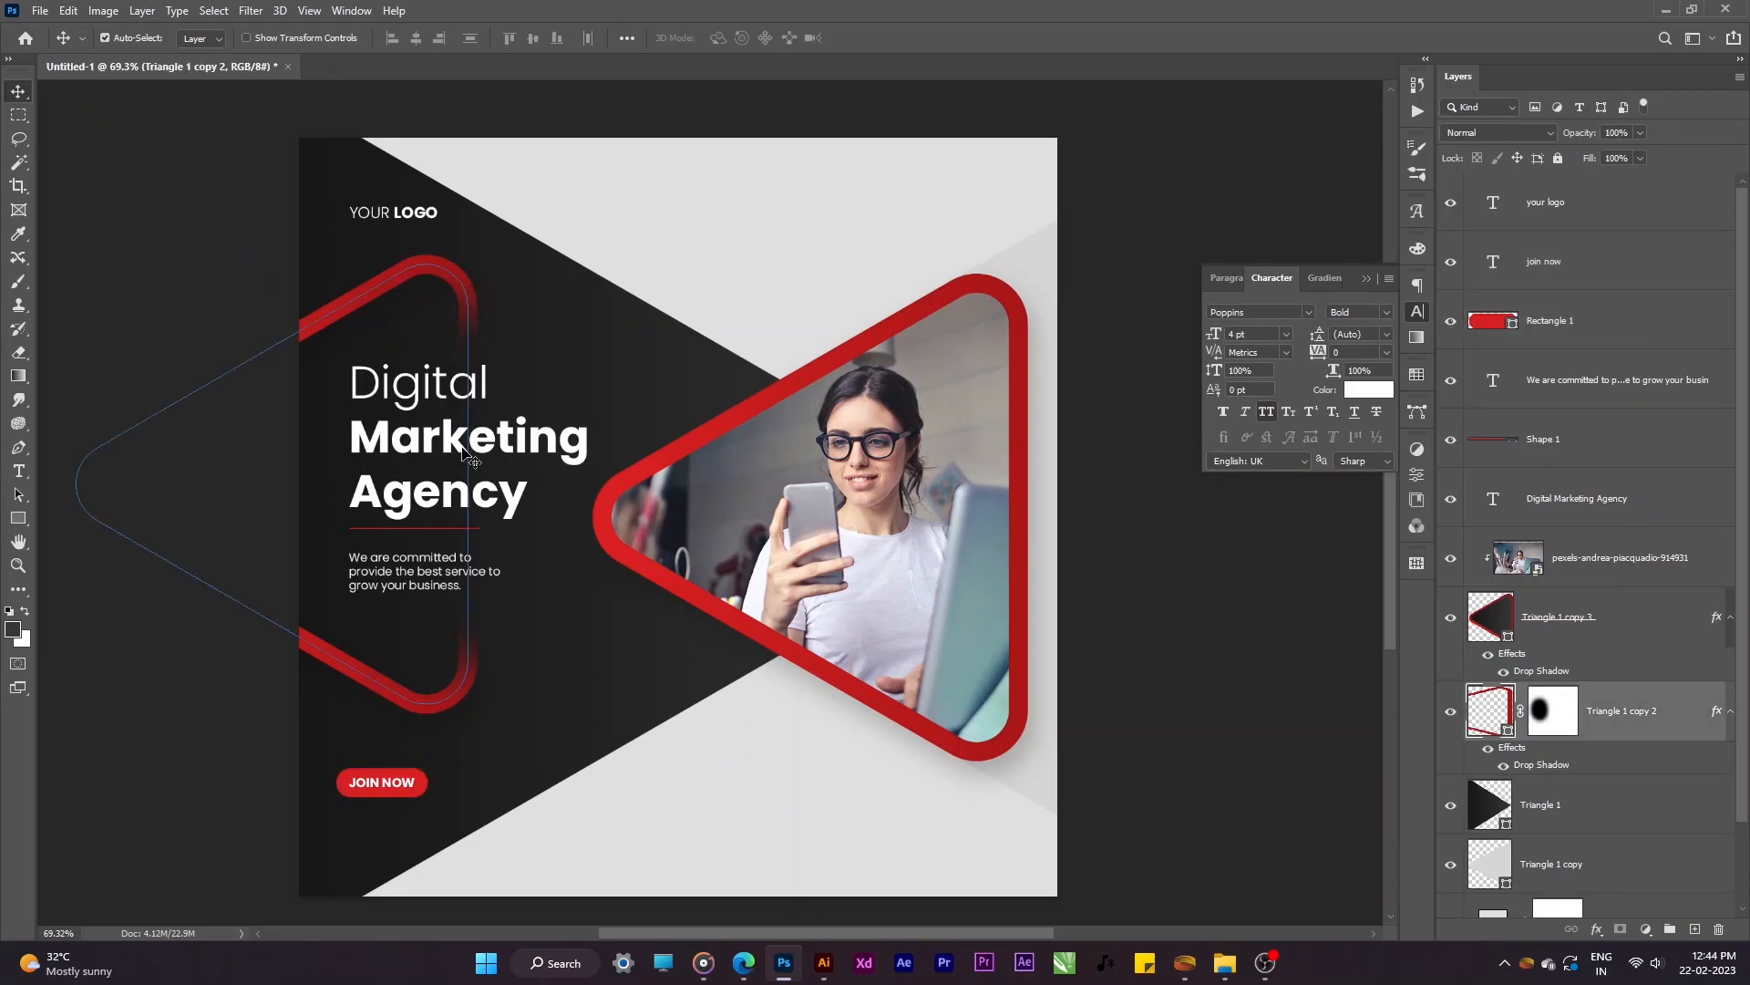
ctrl+click(1557, 474)
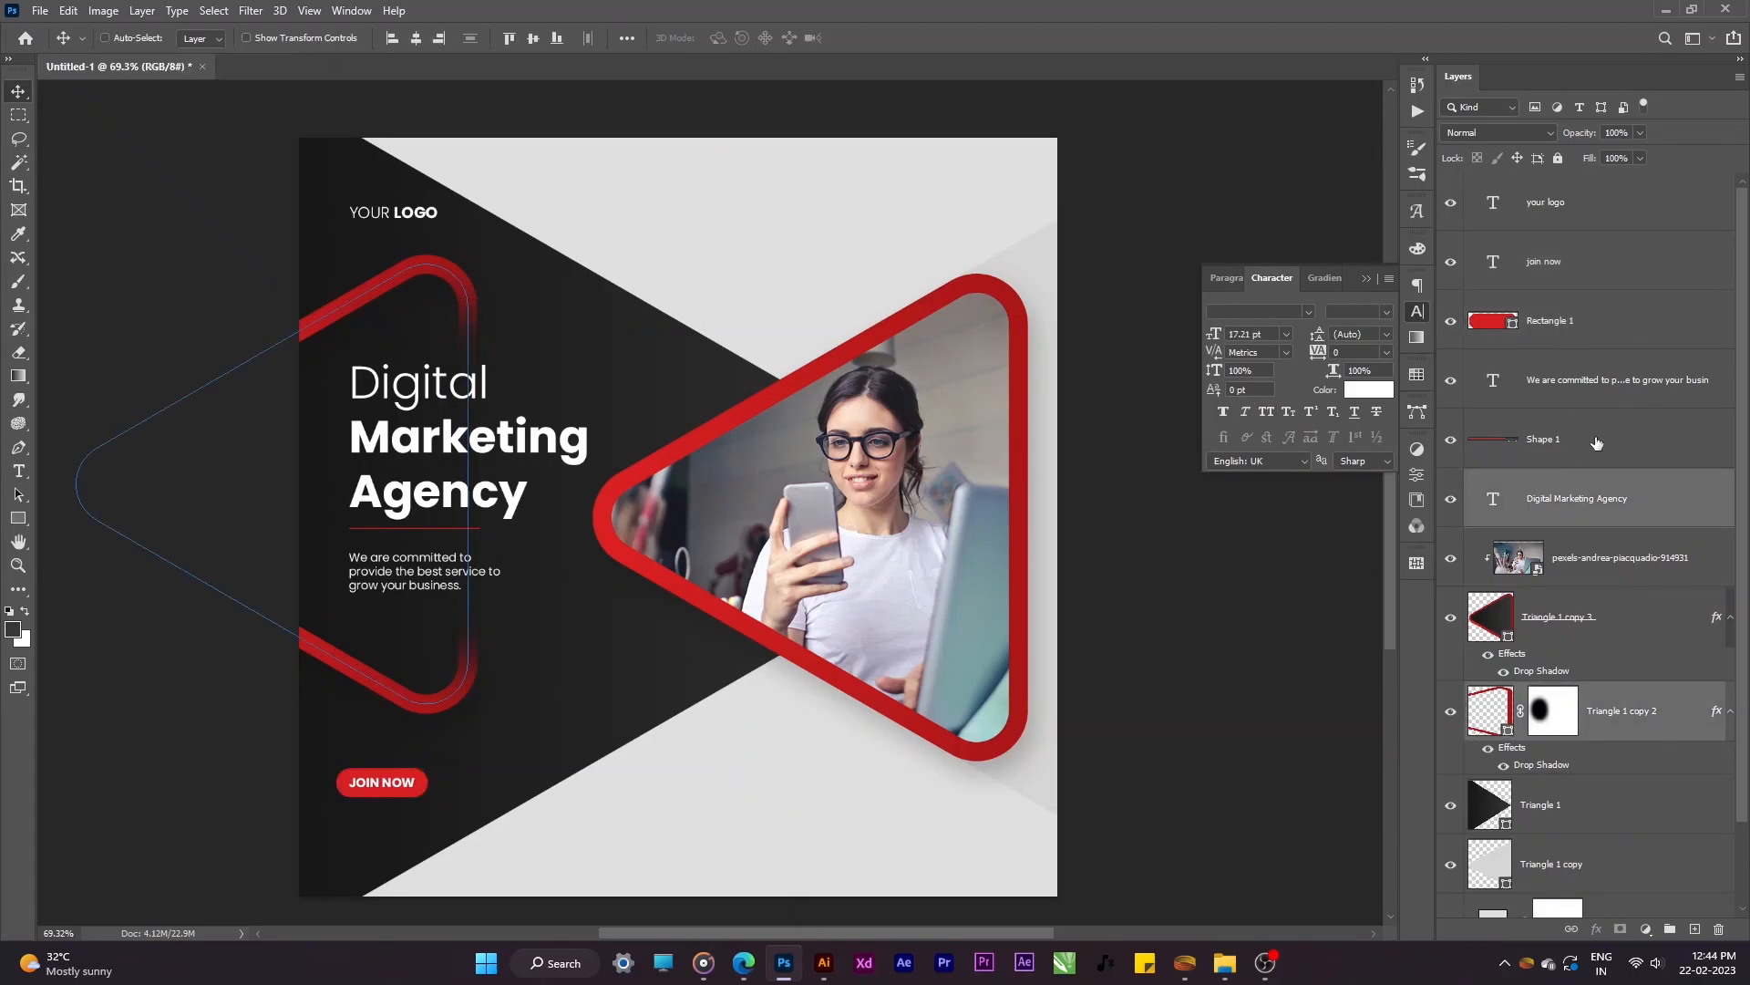
ctrl+click(1597, 443)
shift+click(1629, 393)
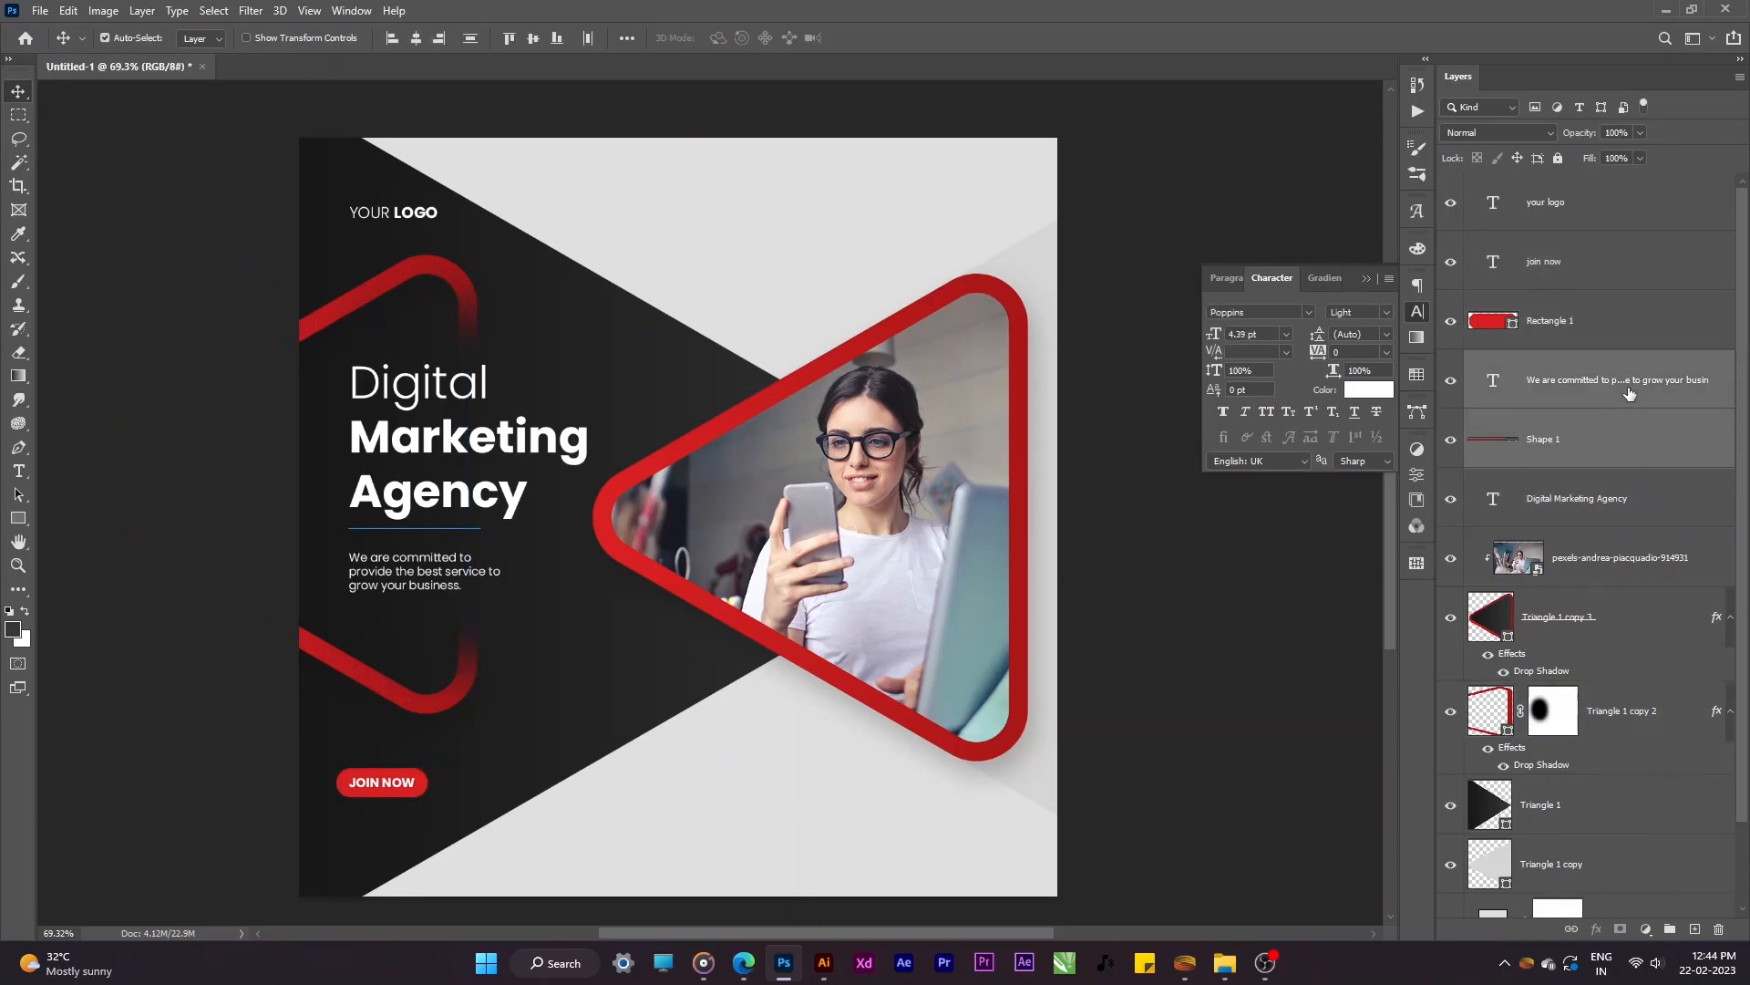
ctrl+click(1624, 501)
ctrl+click(1657, 742)
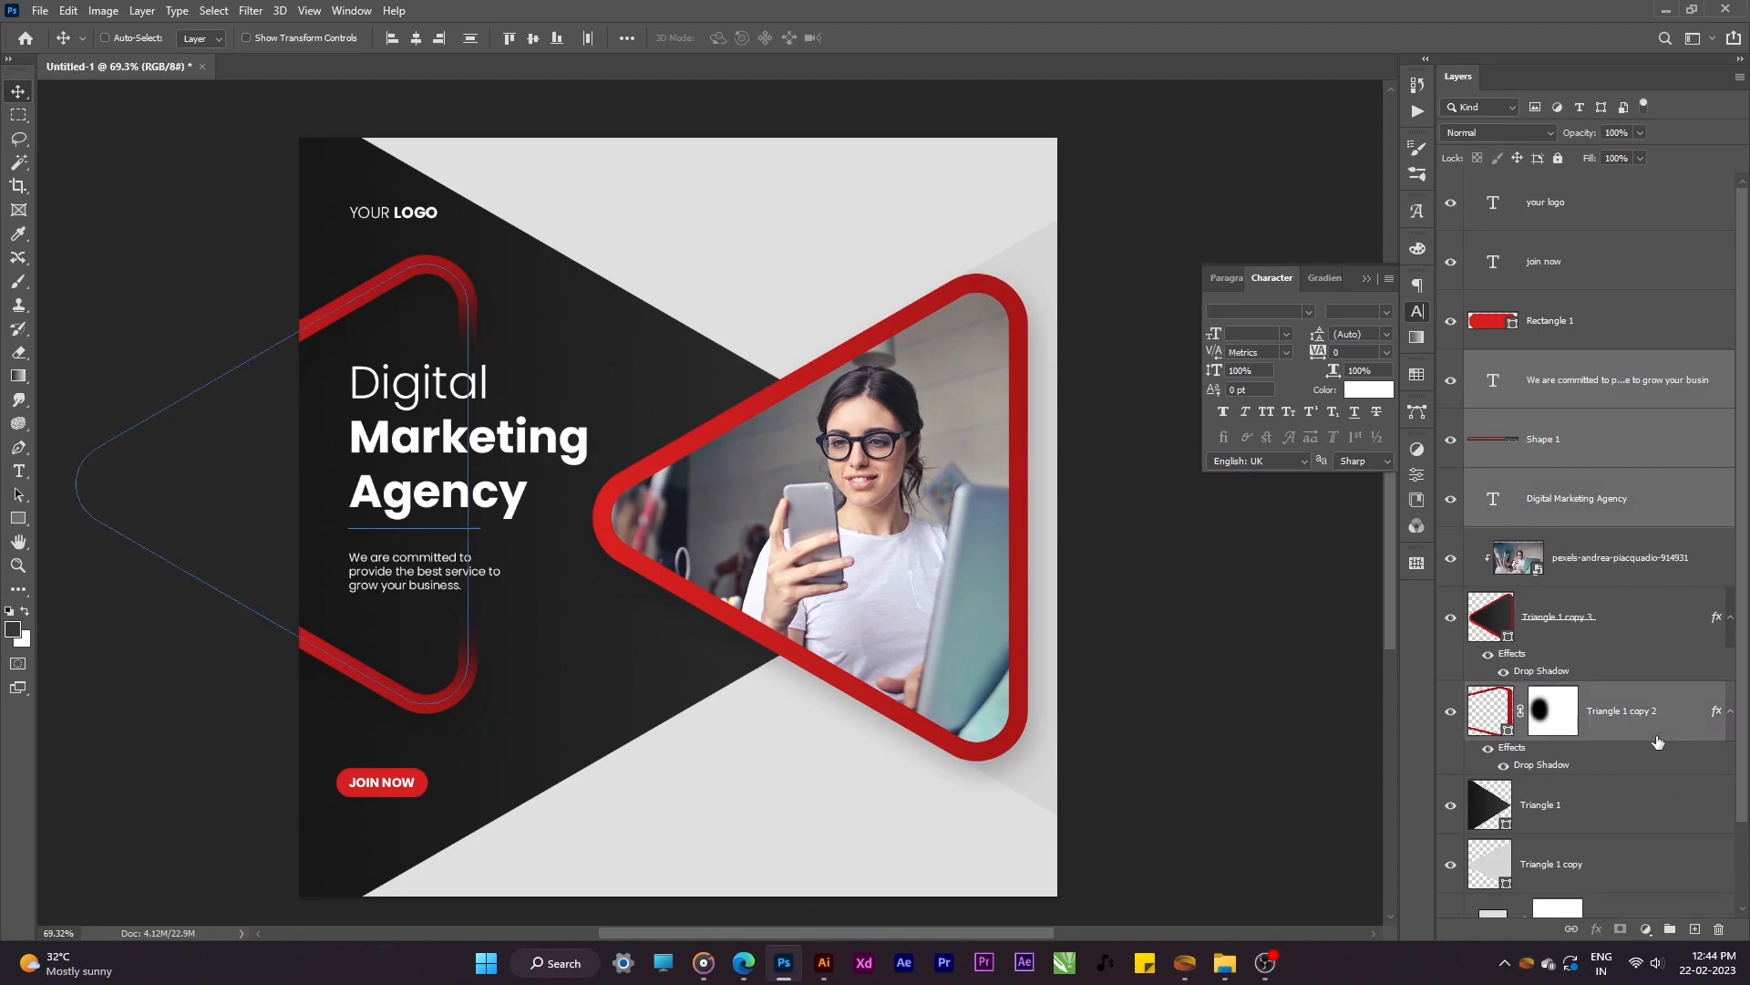
key(shift+Down)
key(shift+Down)
key(shift+Down)
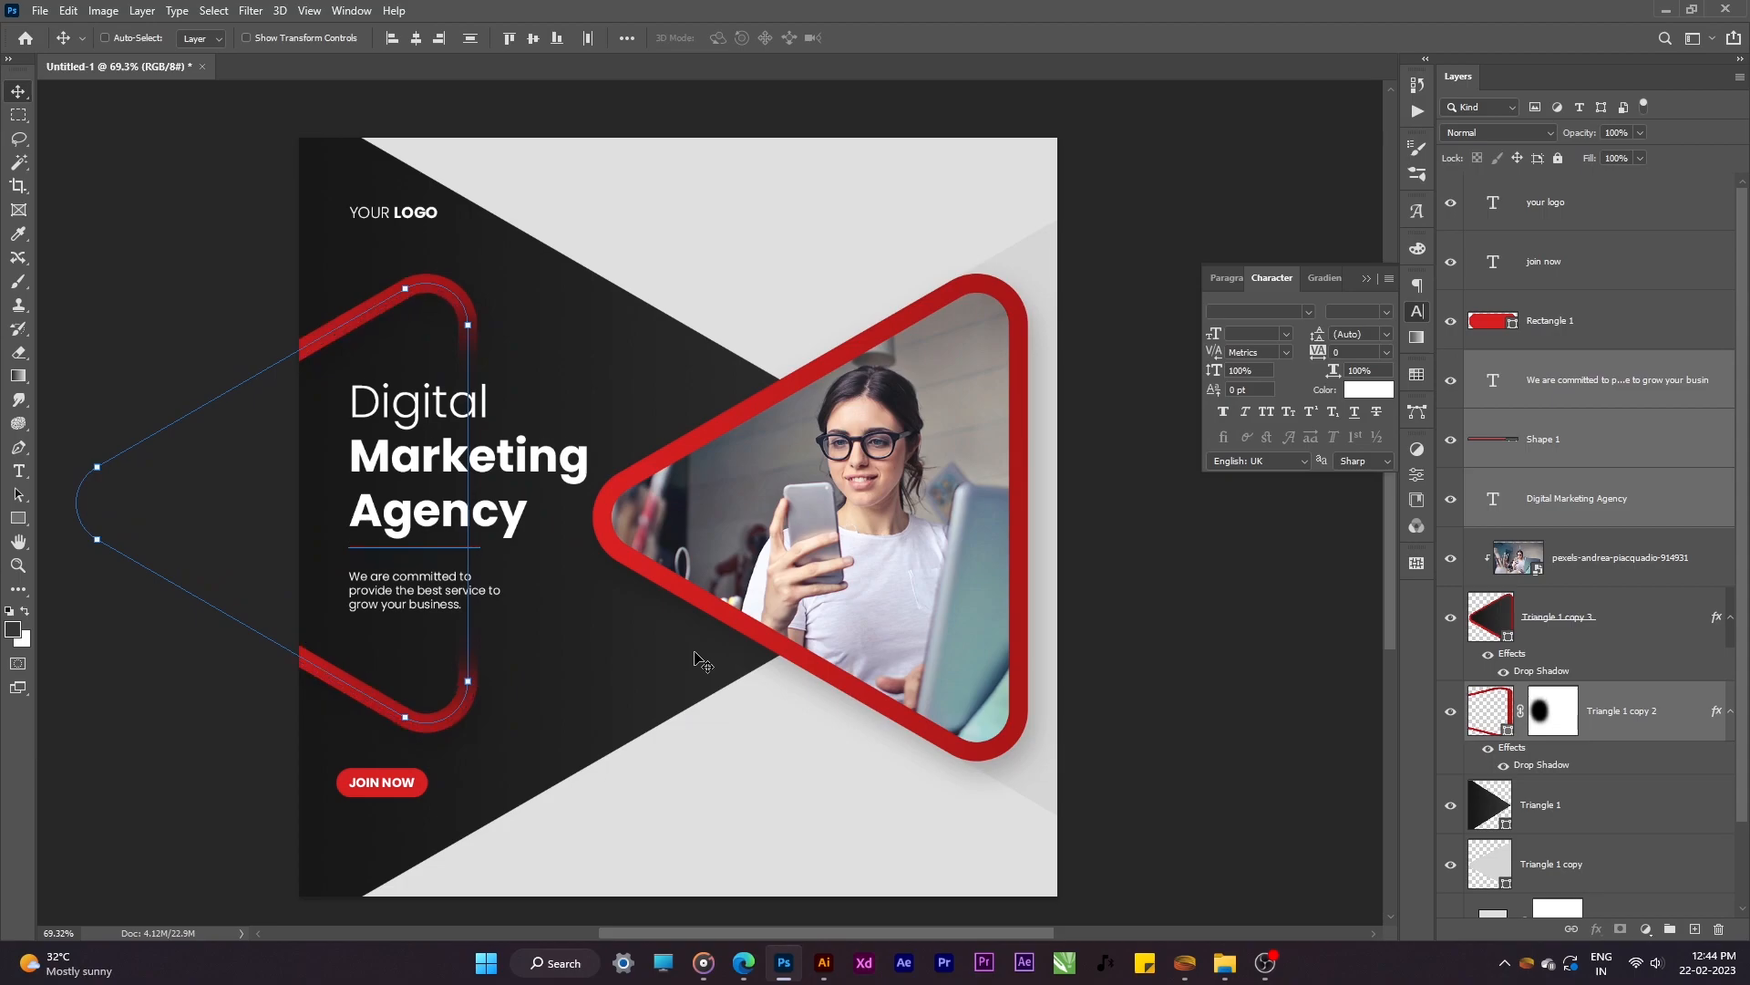
Step: Group the heading, red line, tagline and triangle outline, then scale the group up very slightly
key(ctrl+t)
key(Return)
click(1670, 929)
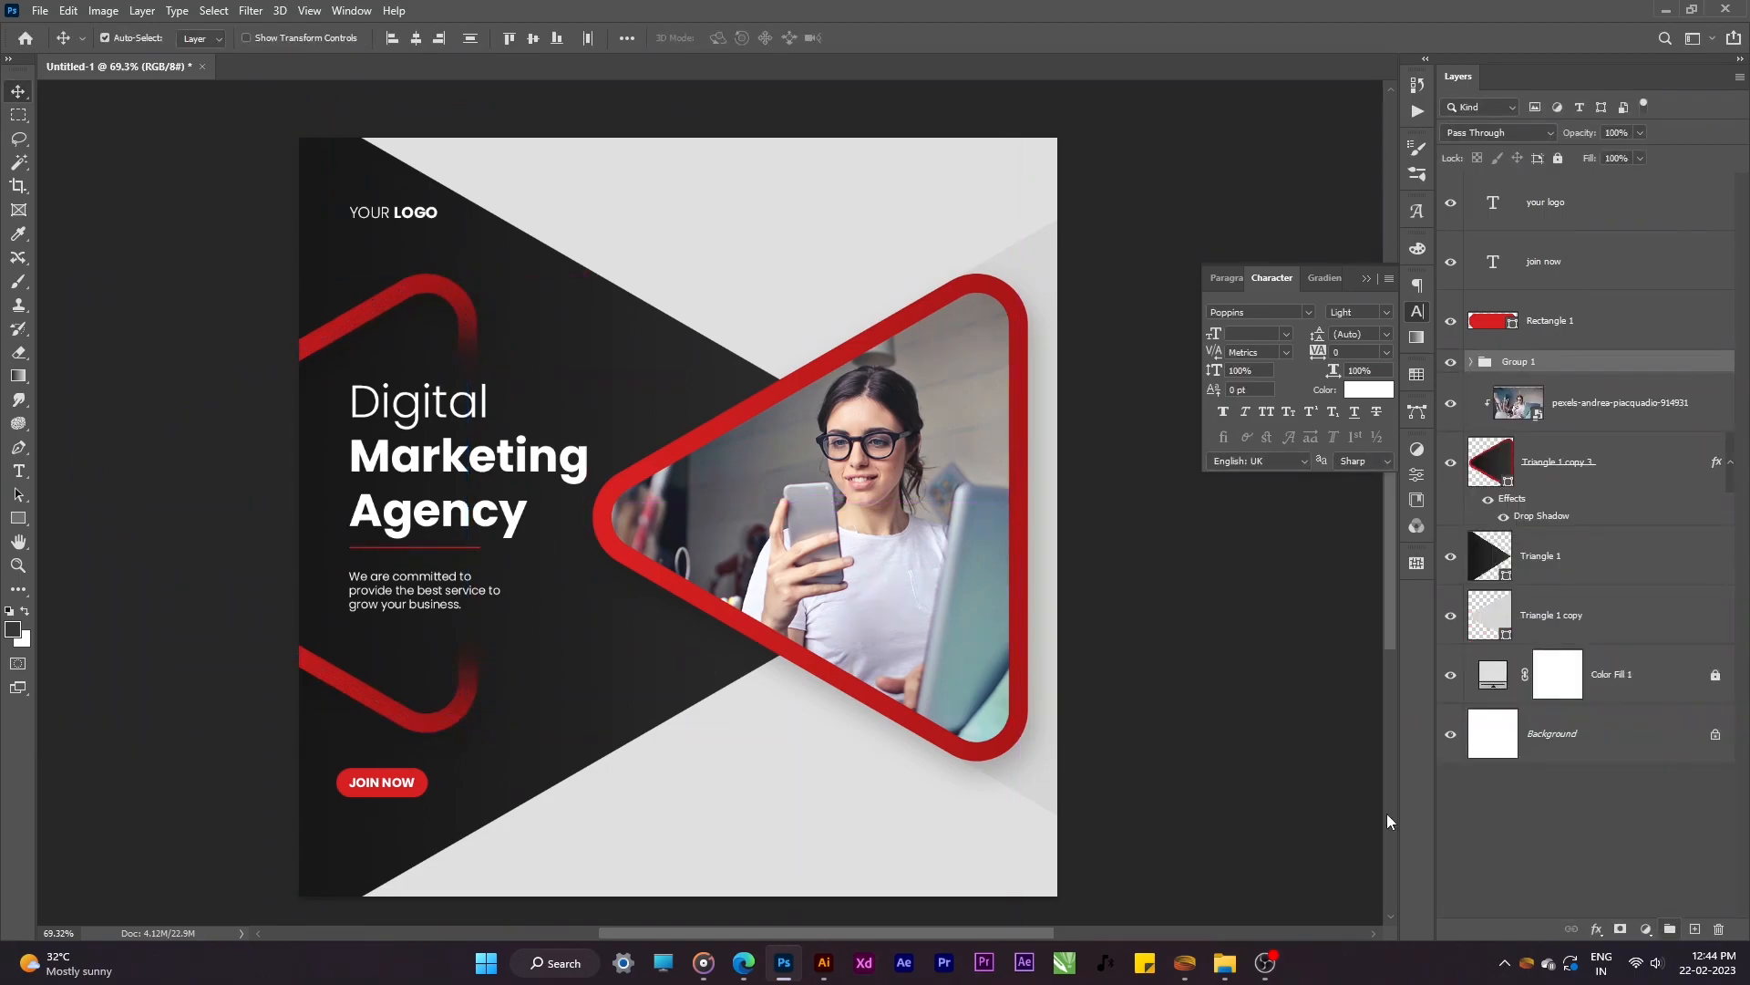
key(ctrl+t)
drag(591, 503, 599, 506)
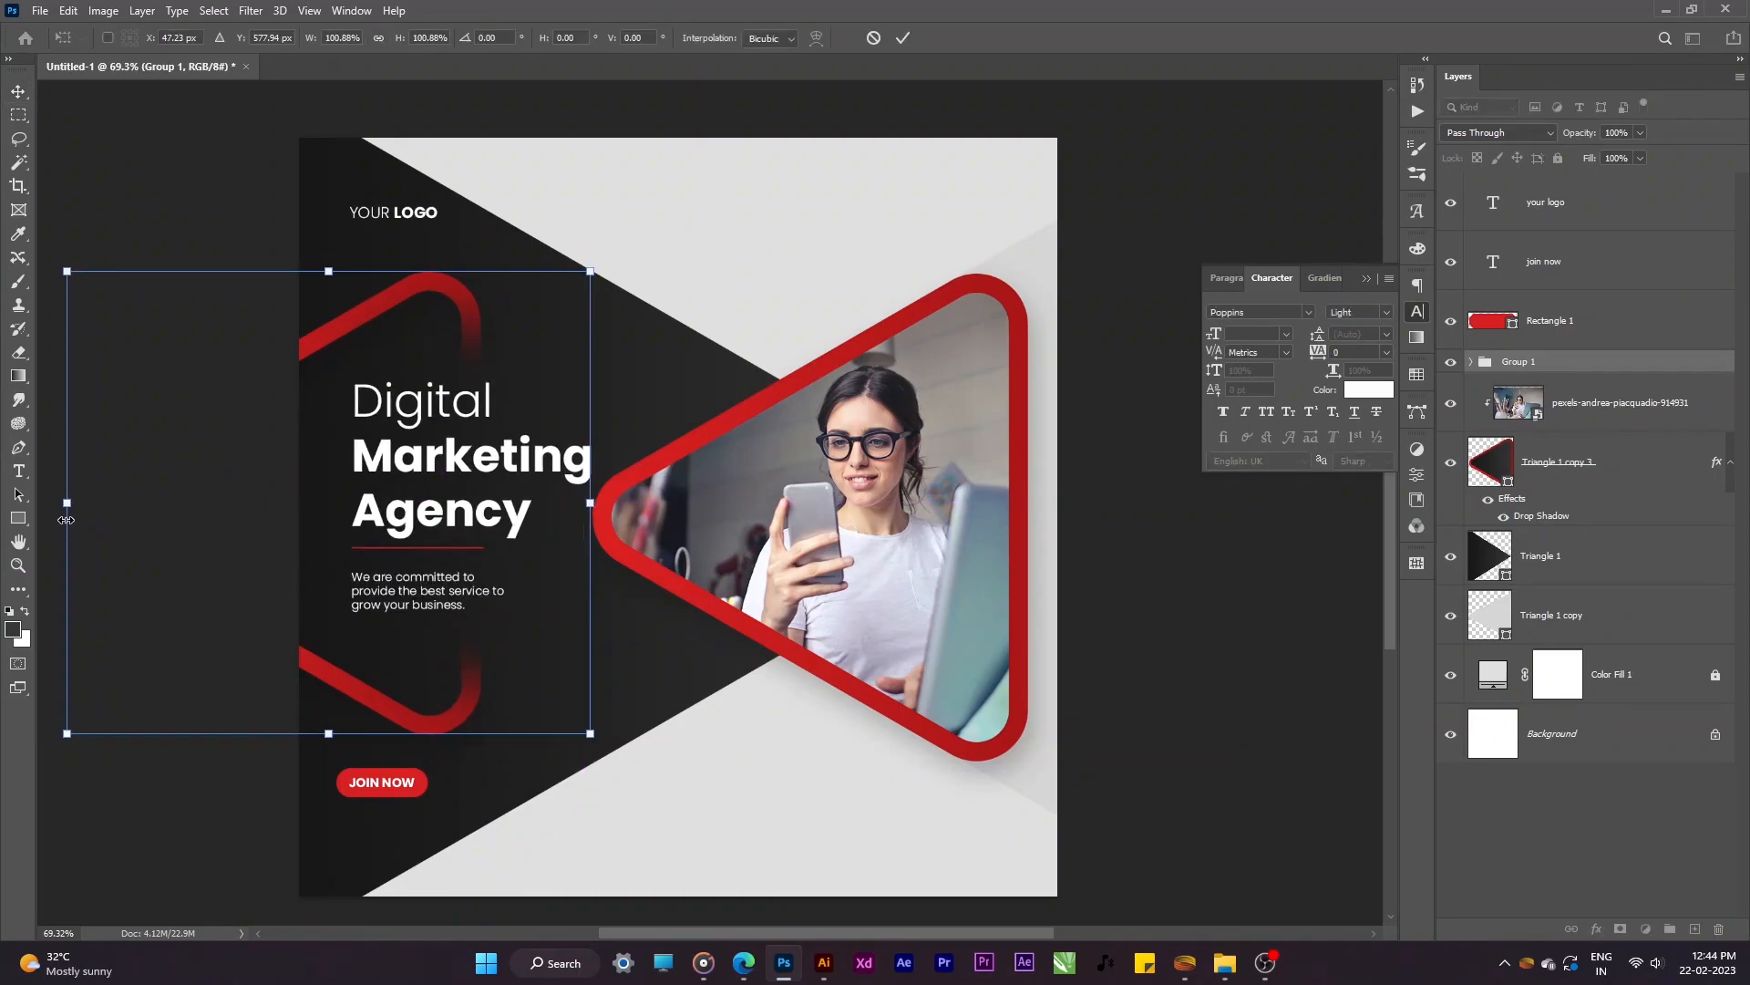
key(Return)
Step: Nudge the YOUR LOGO text and the JOIN NOW button slightly to the right
drag(415, 215, 417, 216)
click(387, 786)
shift+click(419, 788)
drag(417, 783, 425, 786)
Step: Align the JOIN NOW text with the tagline's left edge using a temporary vertical guide, moving the button 10 px left
key(ctrl+r)
drag(44, 740, 423, 360)
scroll(368, 795, up, 5)
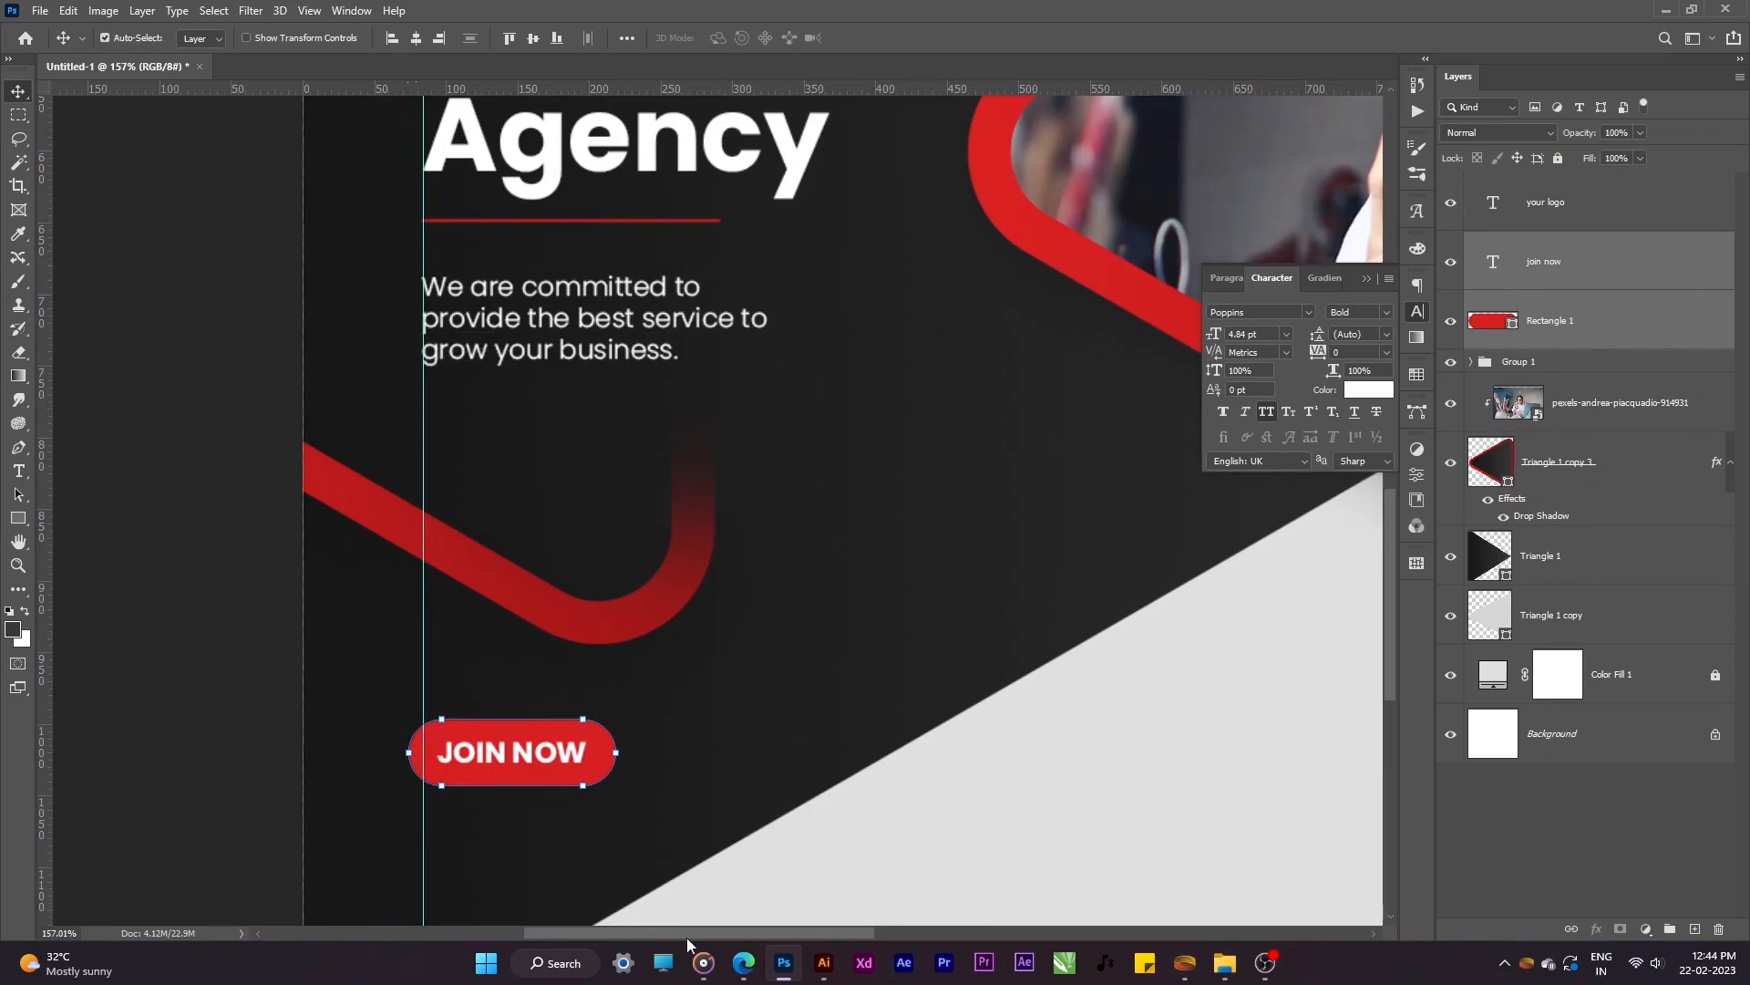
key(shift+Left)
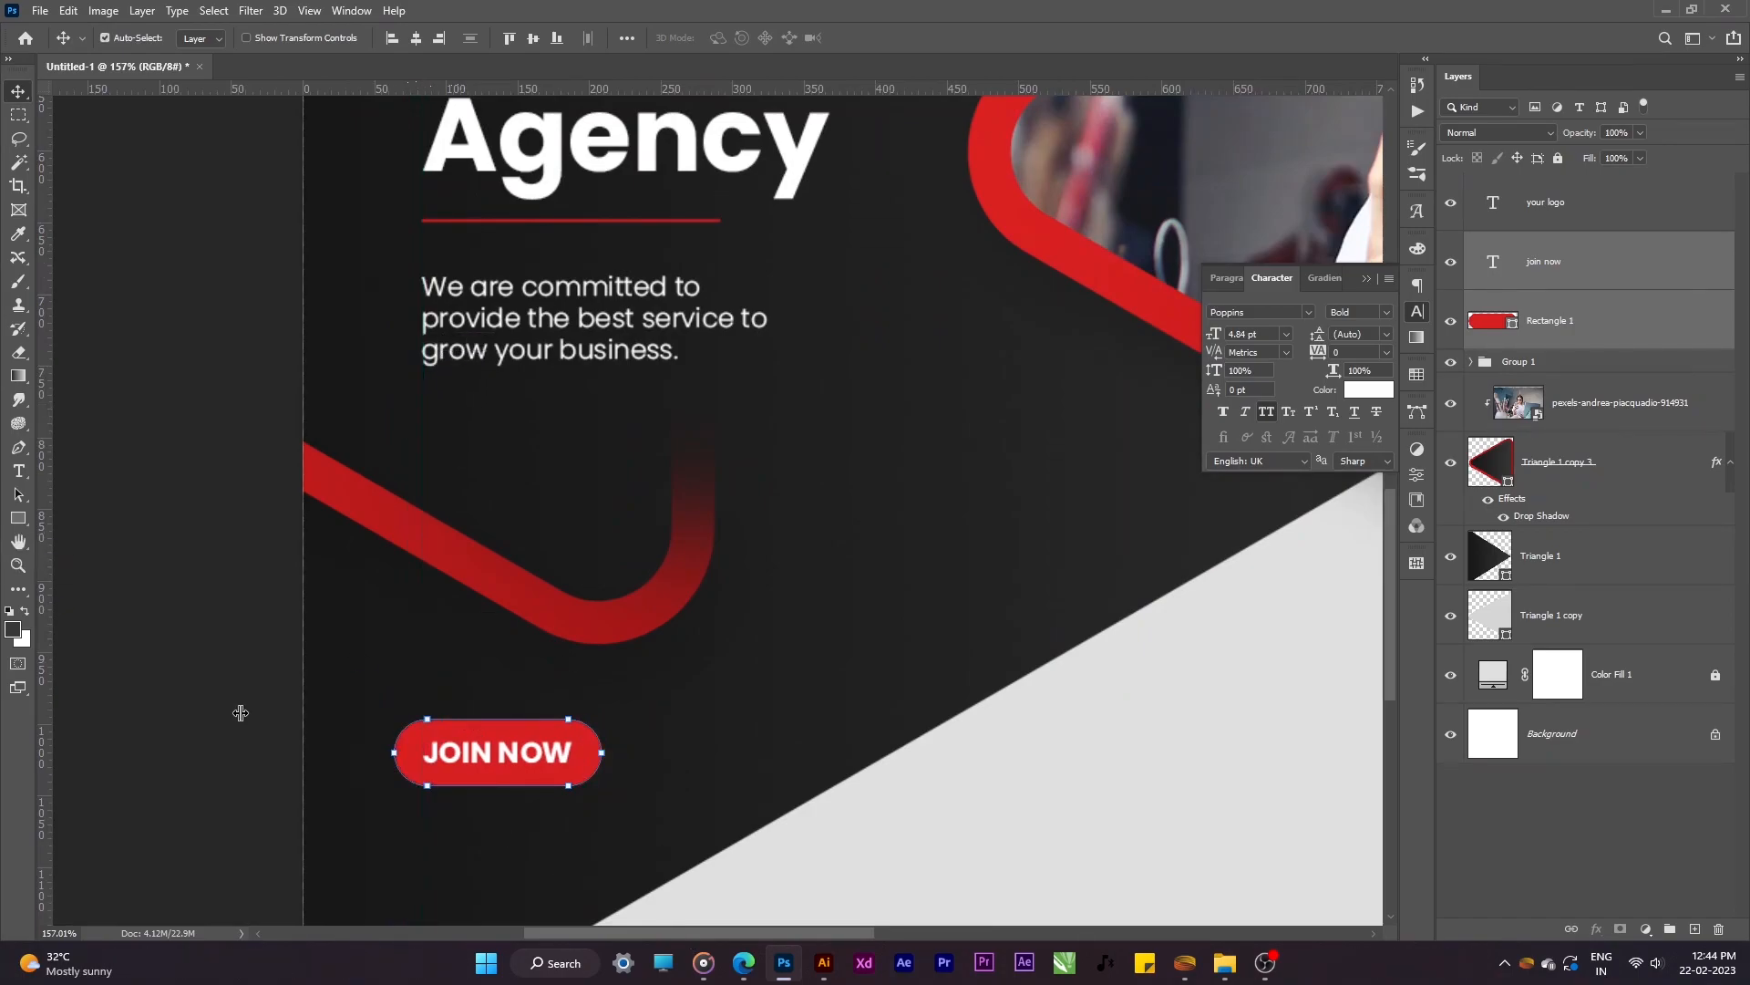
click(238, 715)
key(ctrl+0)
Step: Duplicate the YOUR LOGO text into the light area below the photo and replace its content with the contact phone number
drag(368, 158, 753, 830)
click(755, 825)
key(ctrl+a)
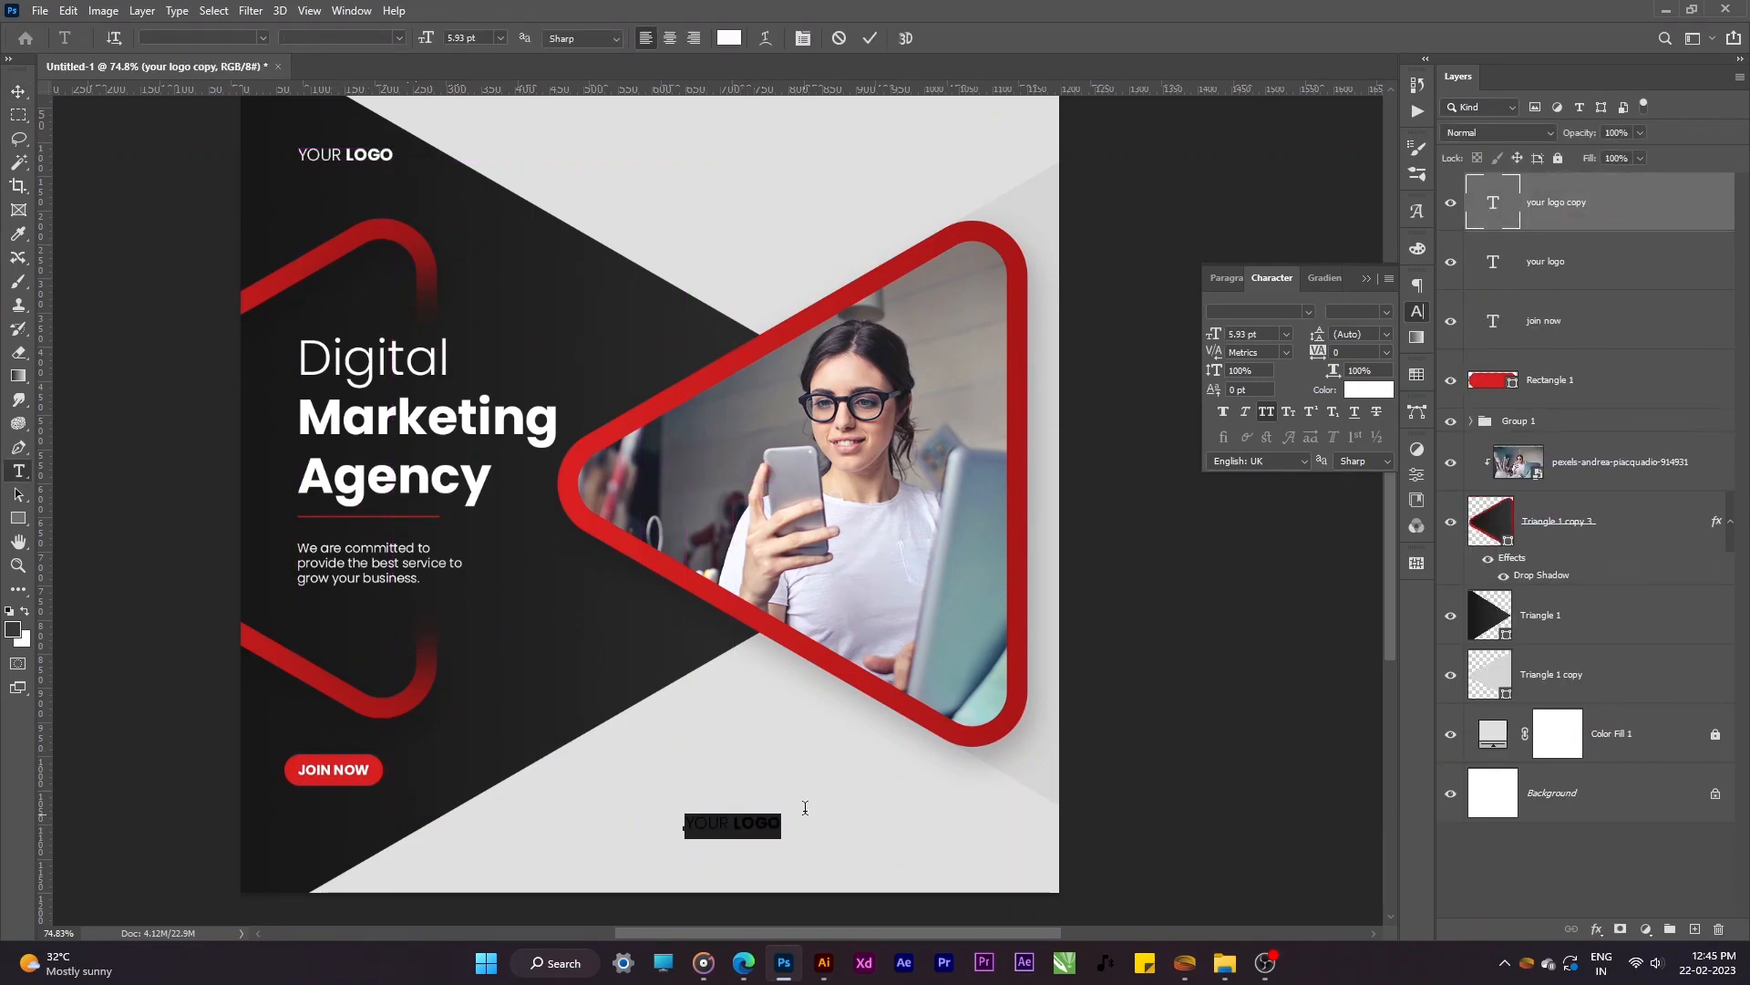
key(BackSpace)
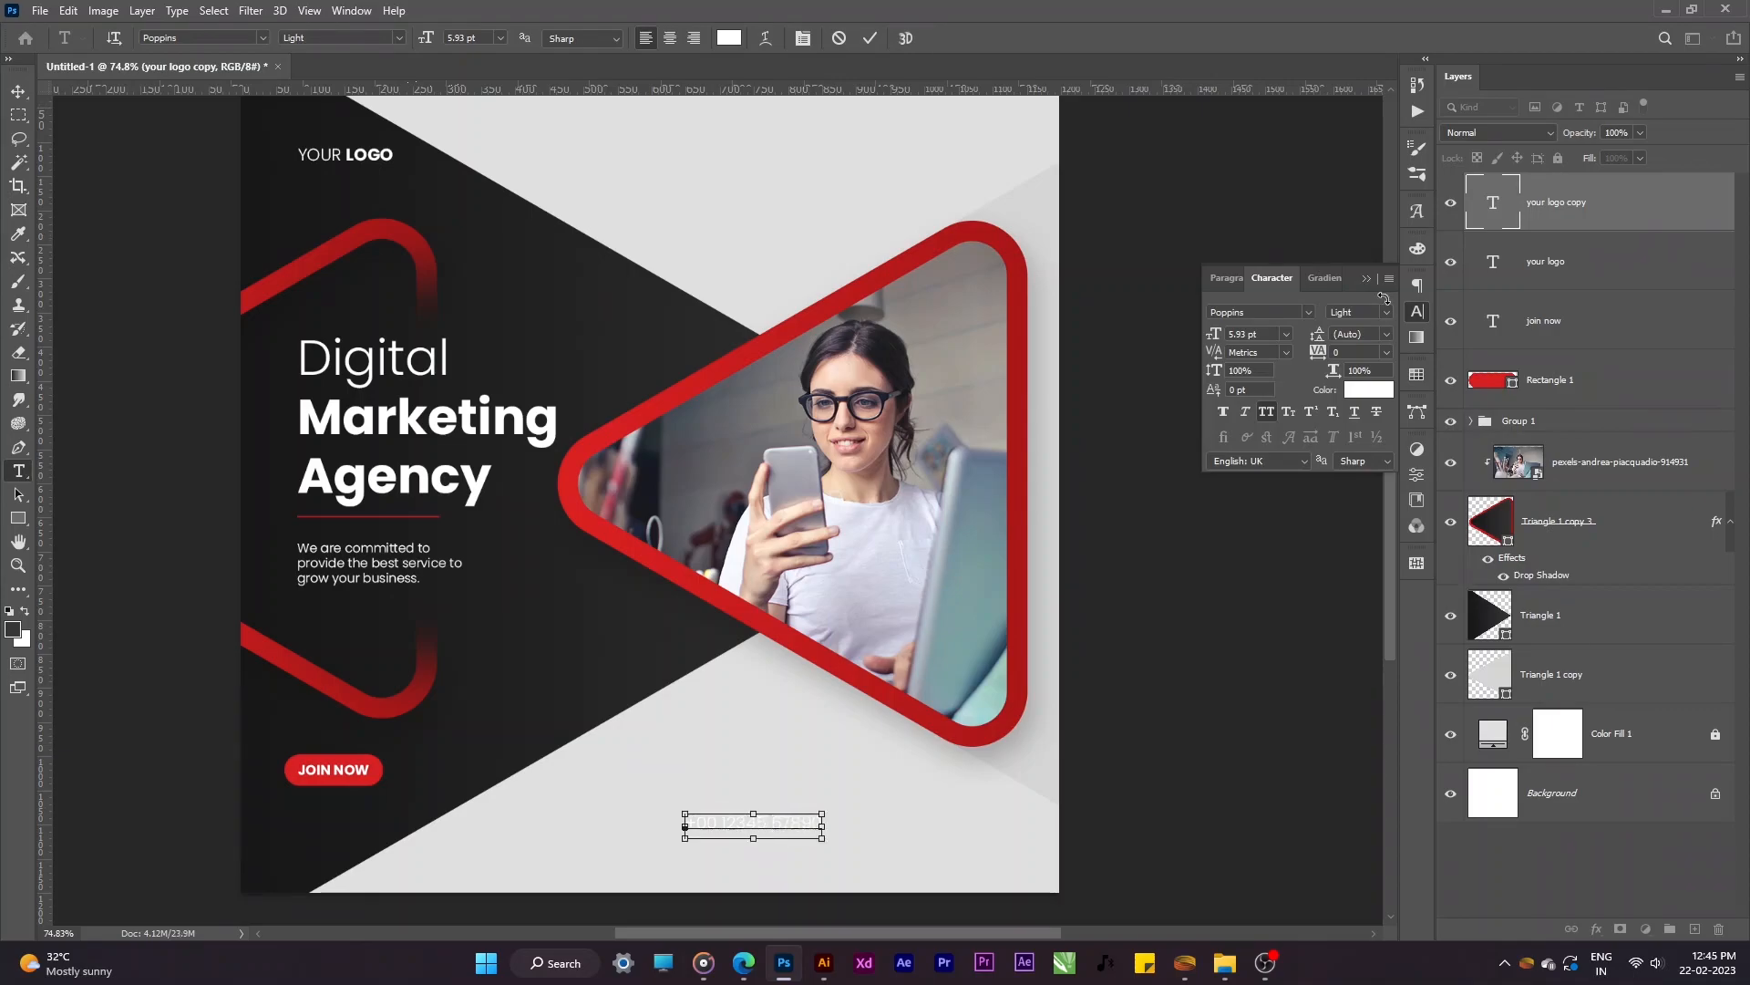
Step: Set the phone number to Bold and insert the line "Call for more info" above it
key(ctrl+a)
click(1385, 312)
click(1355, 504)
key(Left)
key(Return)
key(Up)
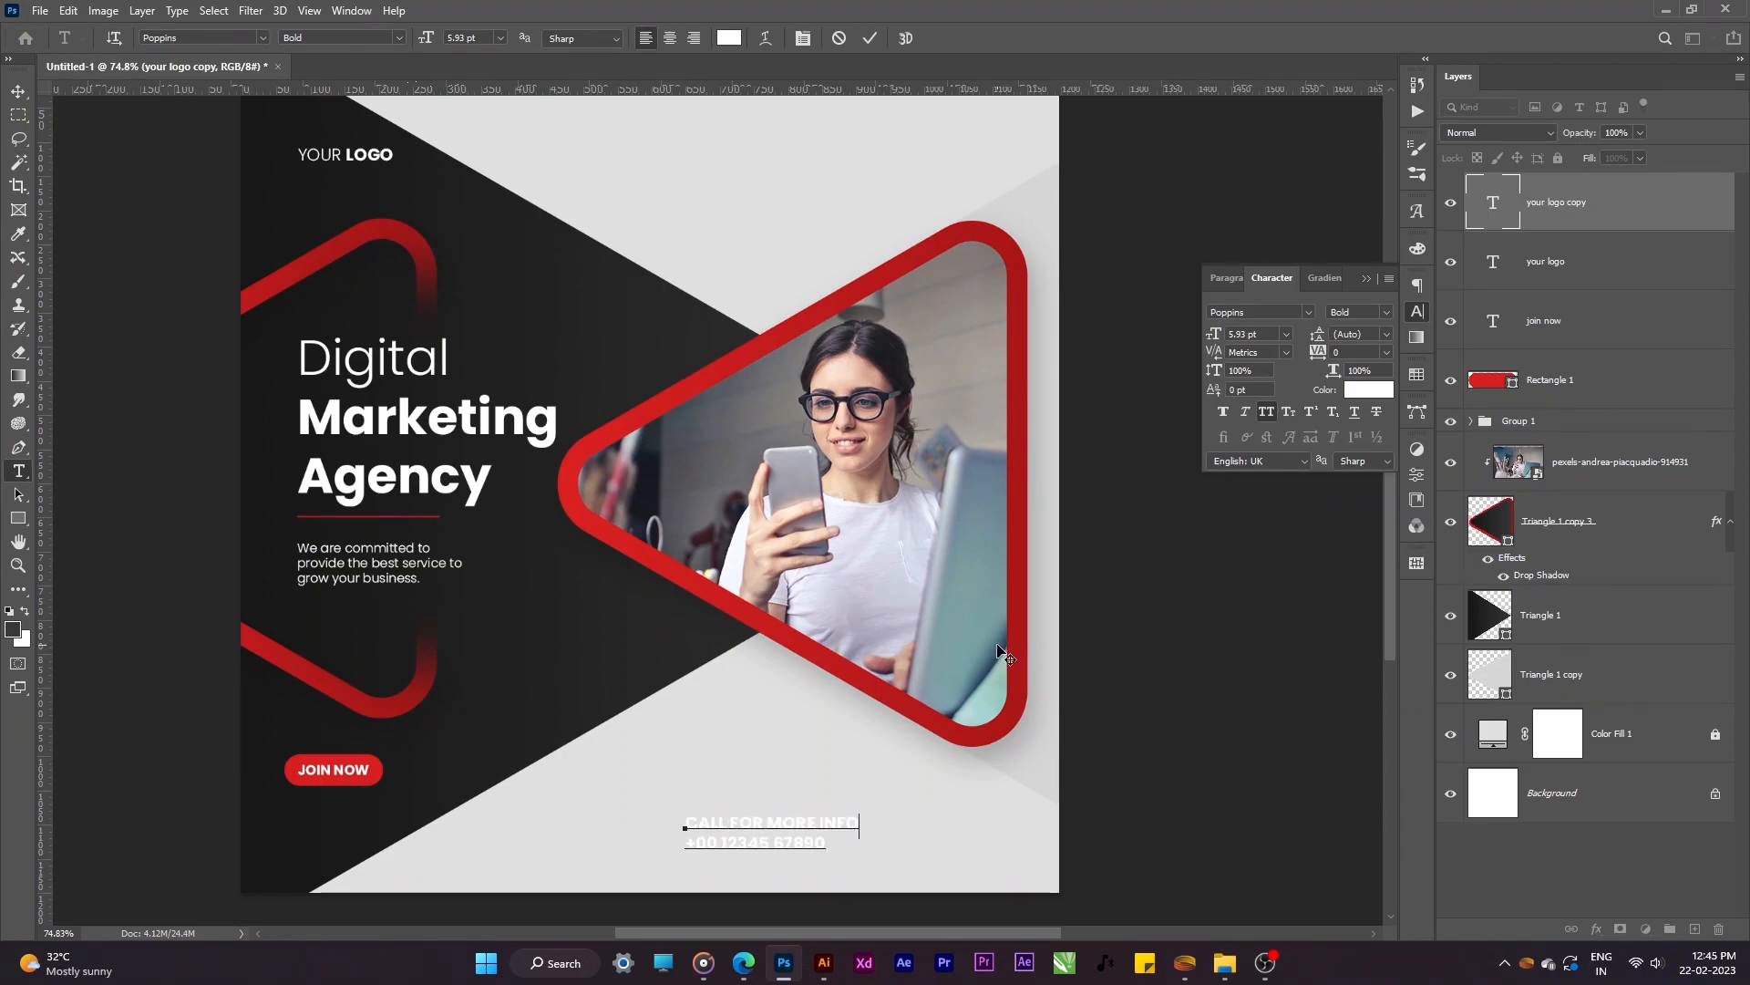
Step: Enlarge the phone number line of the contact text
key(shift+Home)
key(Down)
key(shift+End)
key(ctrl+shift+period)
key(ctrl+shift+period)
Step: Set the CALL FOR MORE INFO line to a lighter Poppins weight and finish editing the text
key(Up)
key(shift+Home)
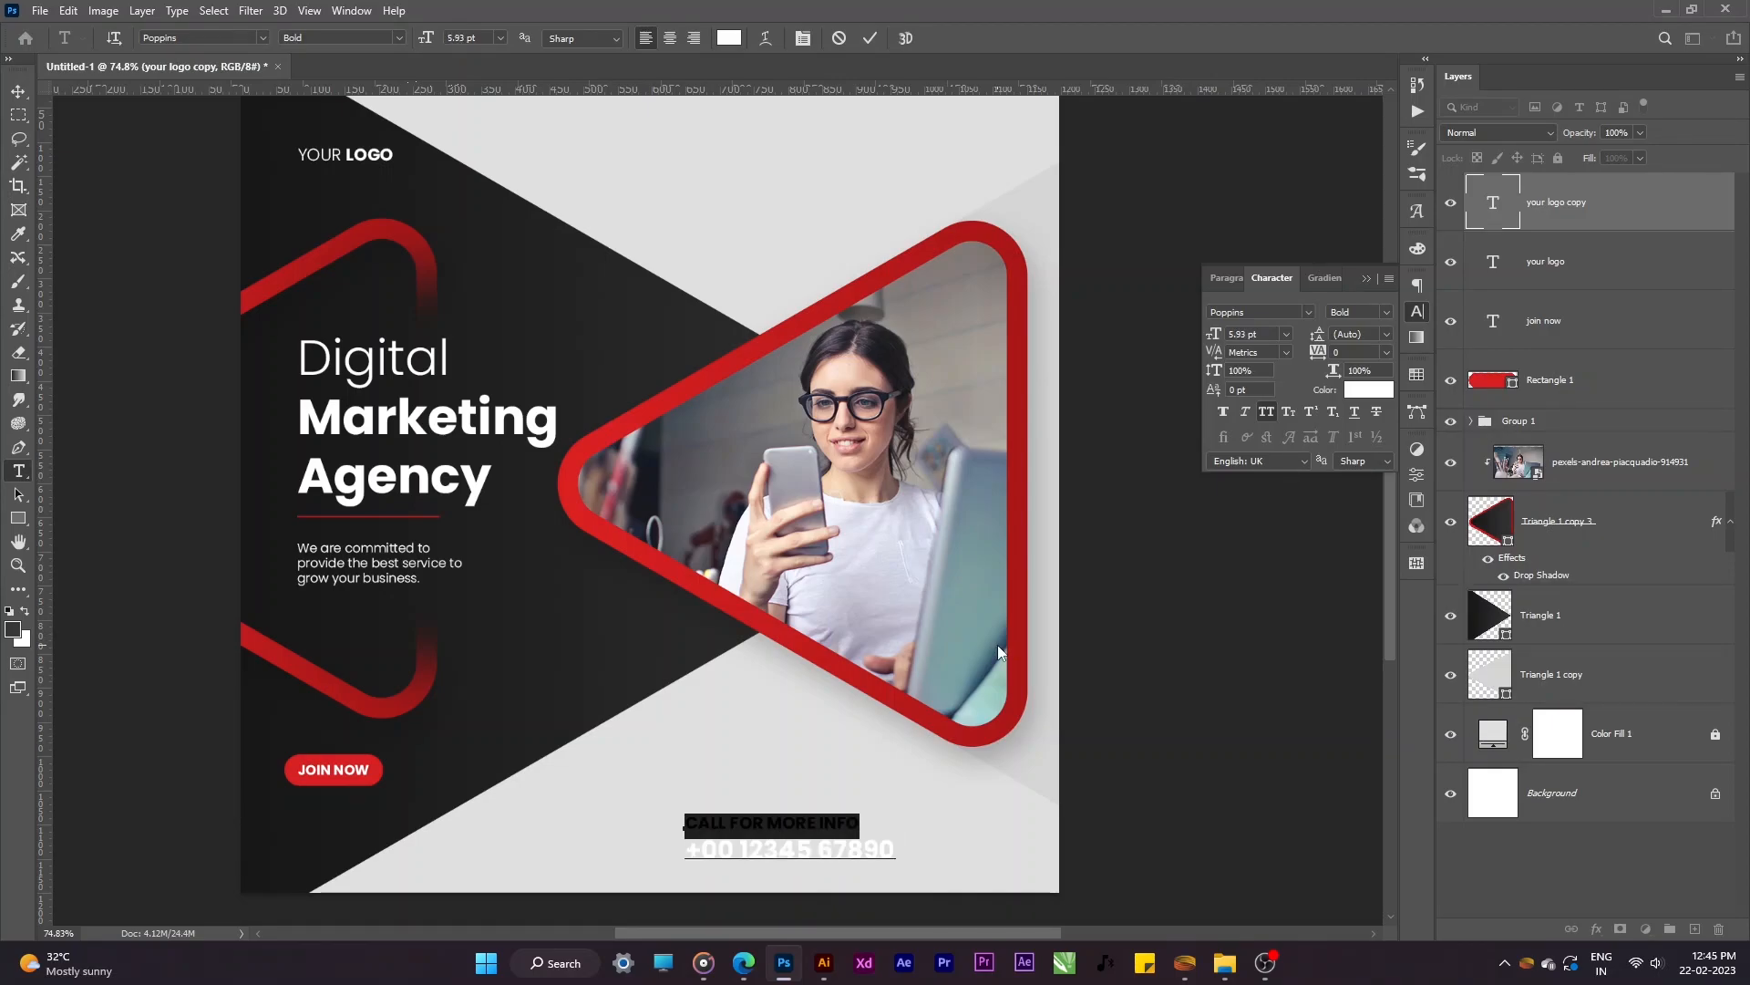
click(1387, 312)
click(1359, 429)
click(849, 841)
key(ctrl+Return)
Step: Recolour the contact text to near-black #101010, sampled from the dark triangle
click(1375, 390)
click(257, 698)
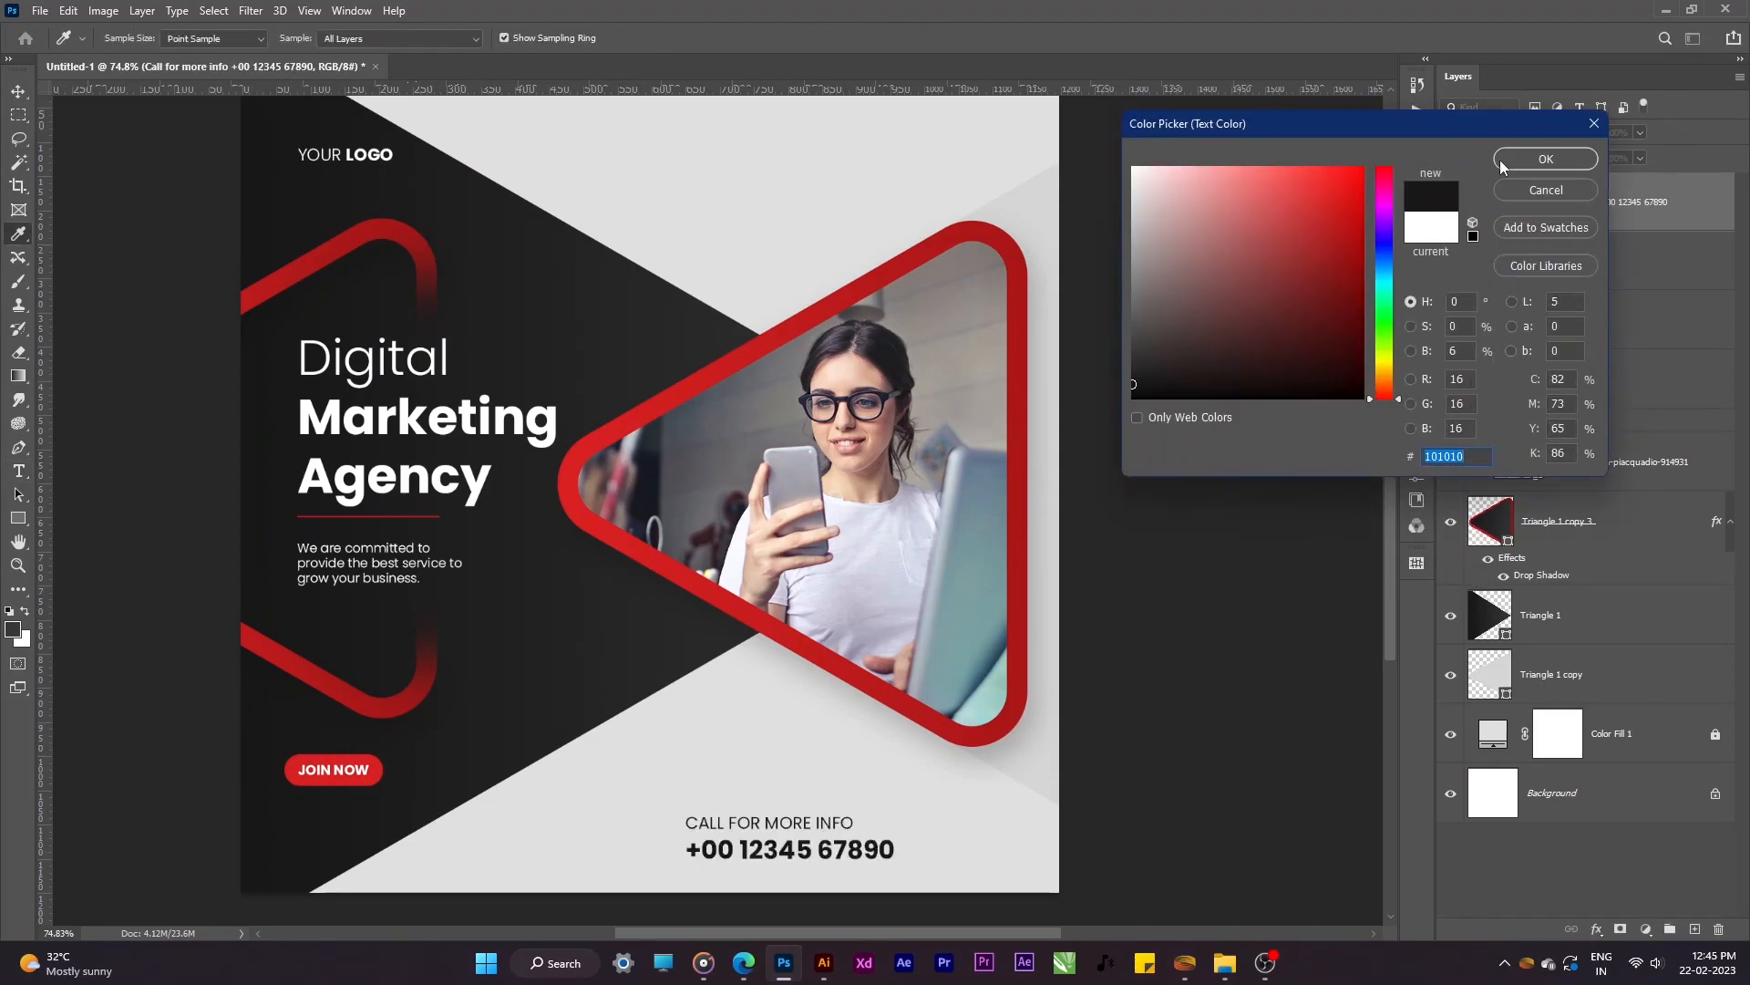
click(1547, 158)
Step: Scale the contact text down and move it into the lower-right corner of the post
key(ctrl+t)
drag(683, 814, 741, 814)
key(Return)
drag(864, 866, 957, 855)
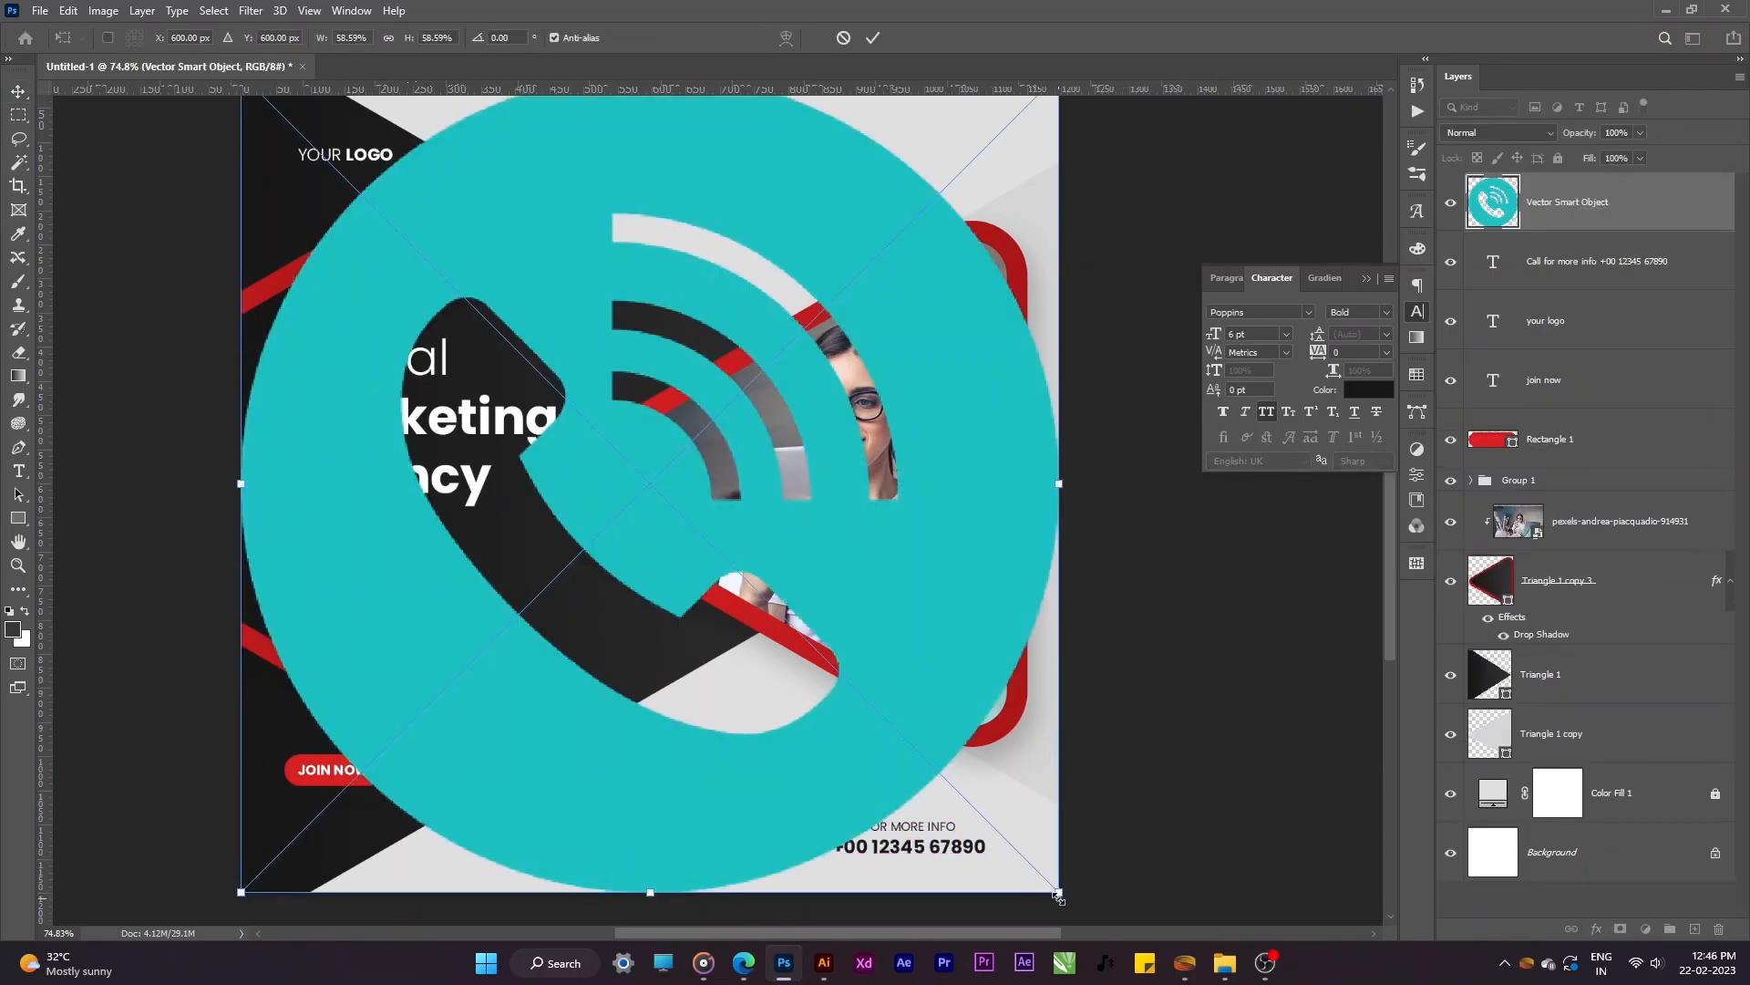
Step: Shrink the placed turquoise phone icon to a small symbol and position it just left of the contact text
drag(1059, 895, 756, 842)
scroll(836, 844, up, 7)
key(Return)
scroll(774, 837, down, 6)
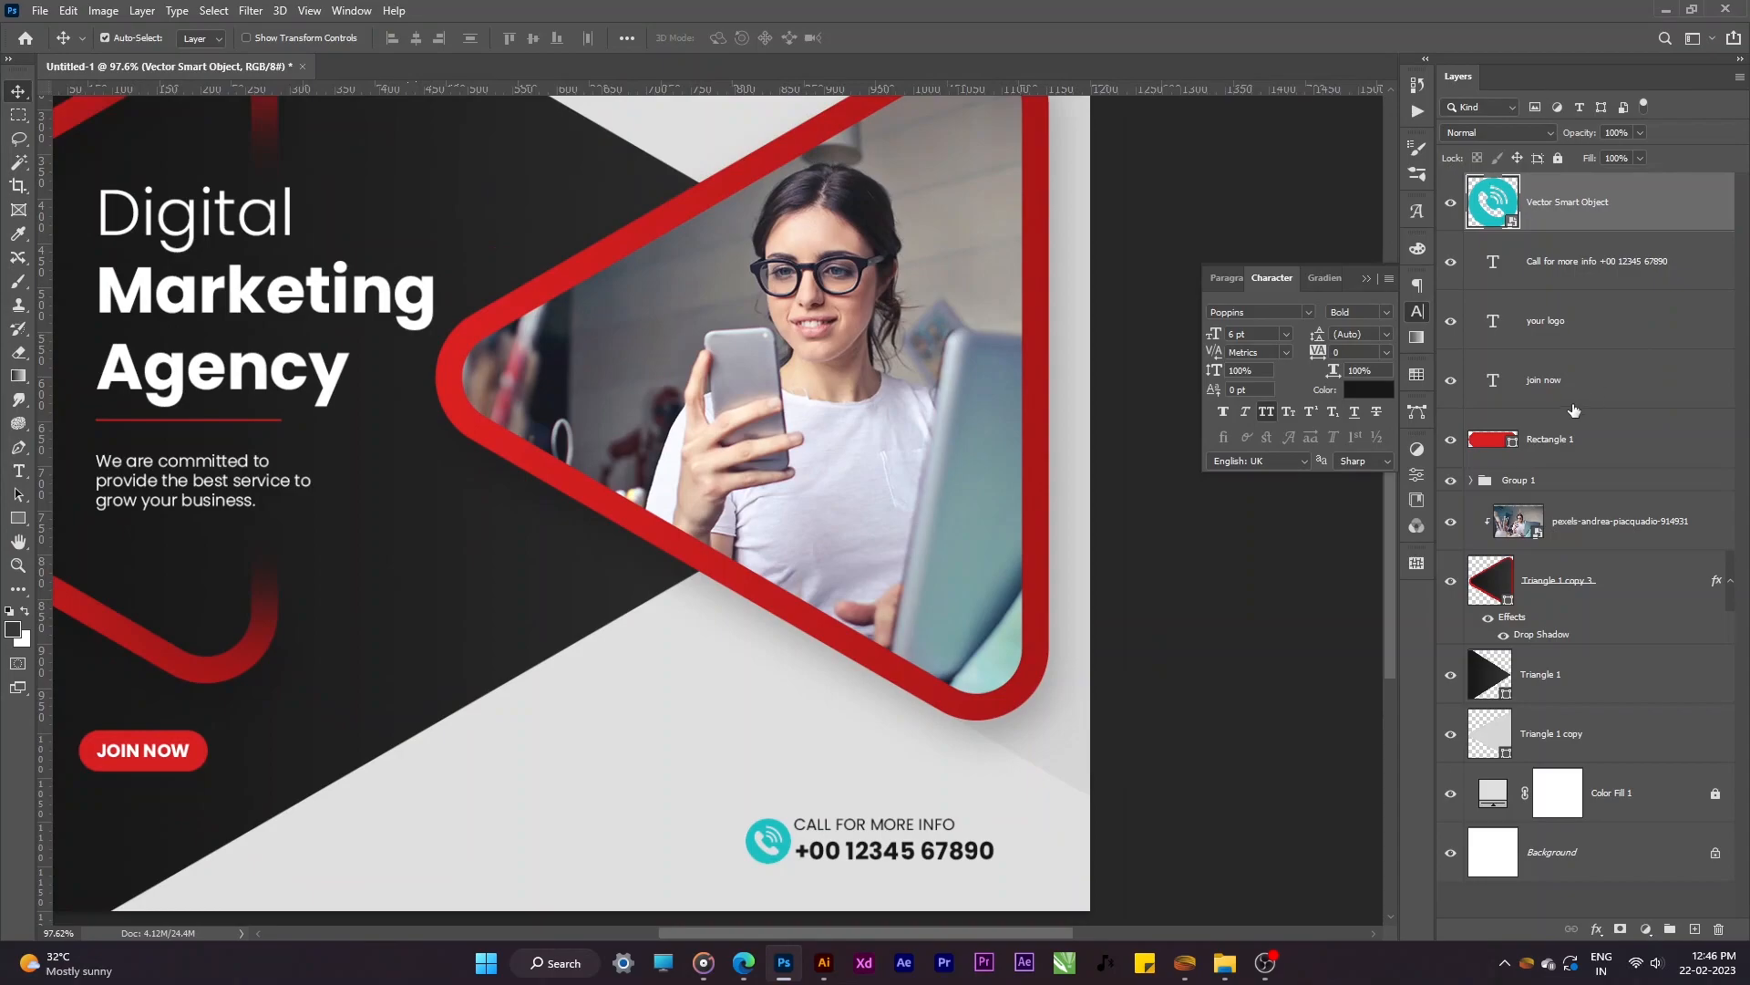
Step: Apply a Color Overlay in red #da1b1b to the phone icon, sampling the colour from the photo's outline
double_click(1622, 202)
click(1114, 359)
click(1483, 181)
click(473, 417)
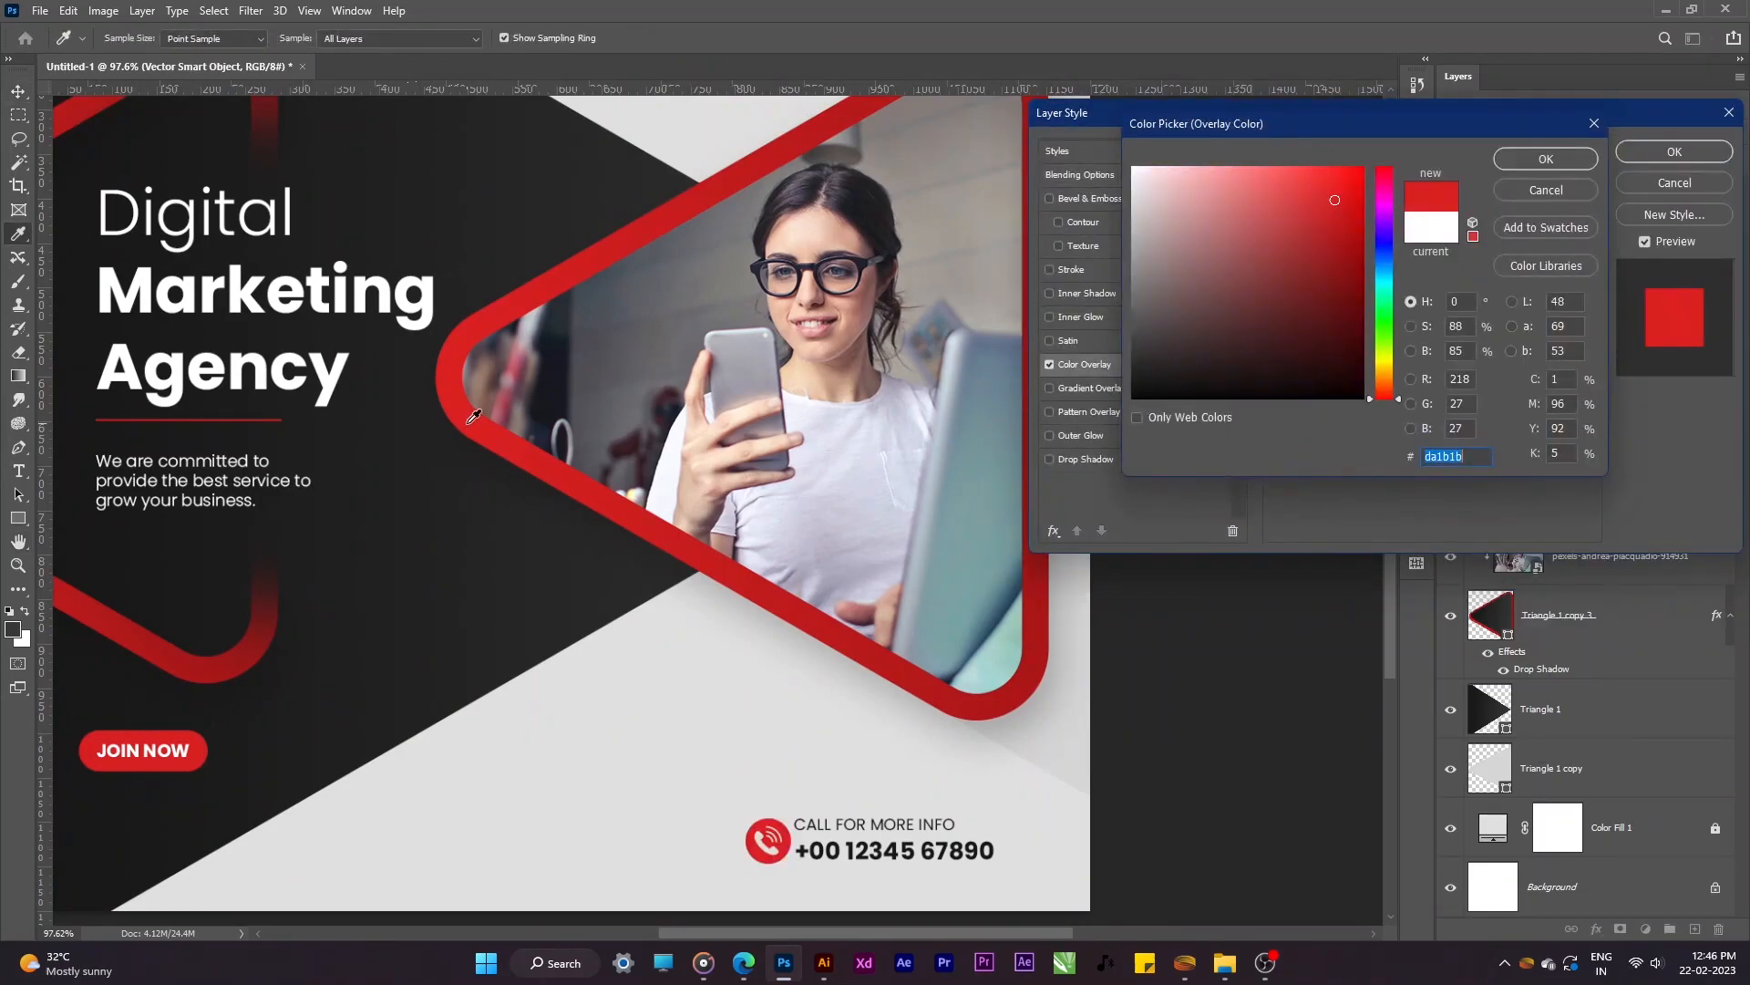
click(1577, 159)
click(1661, 151)
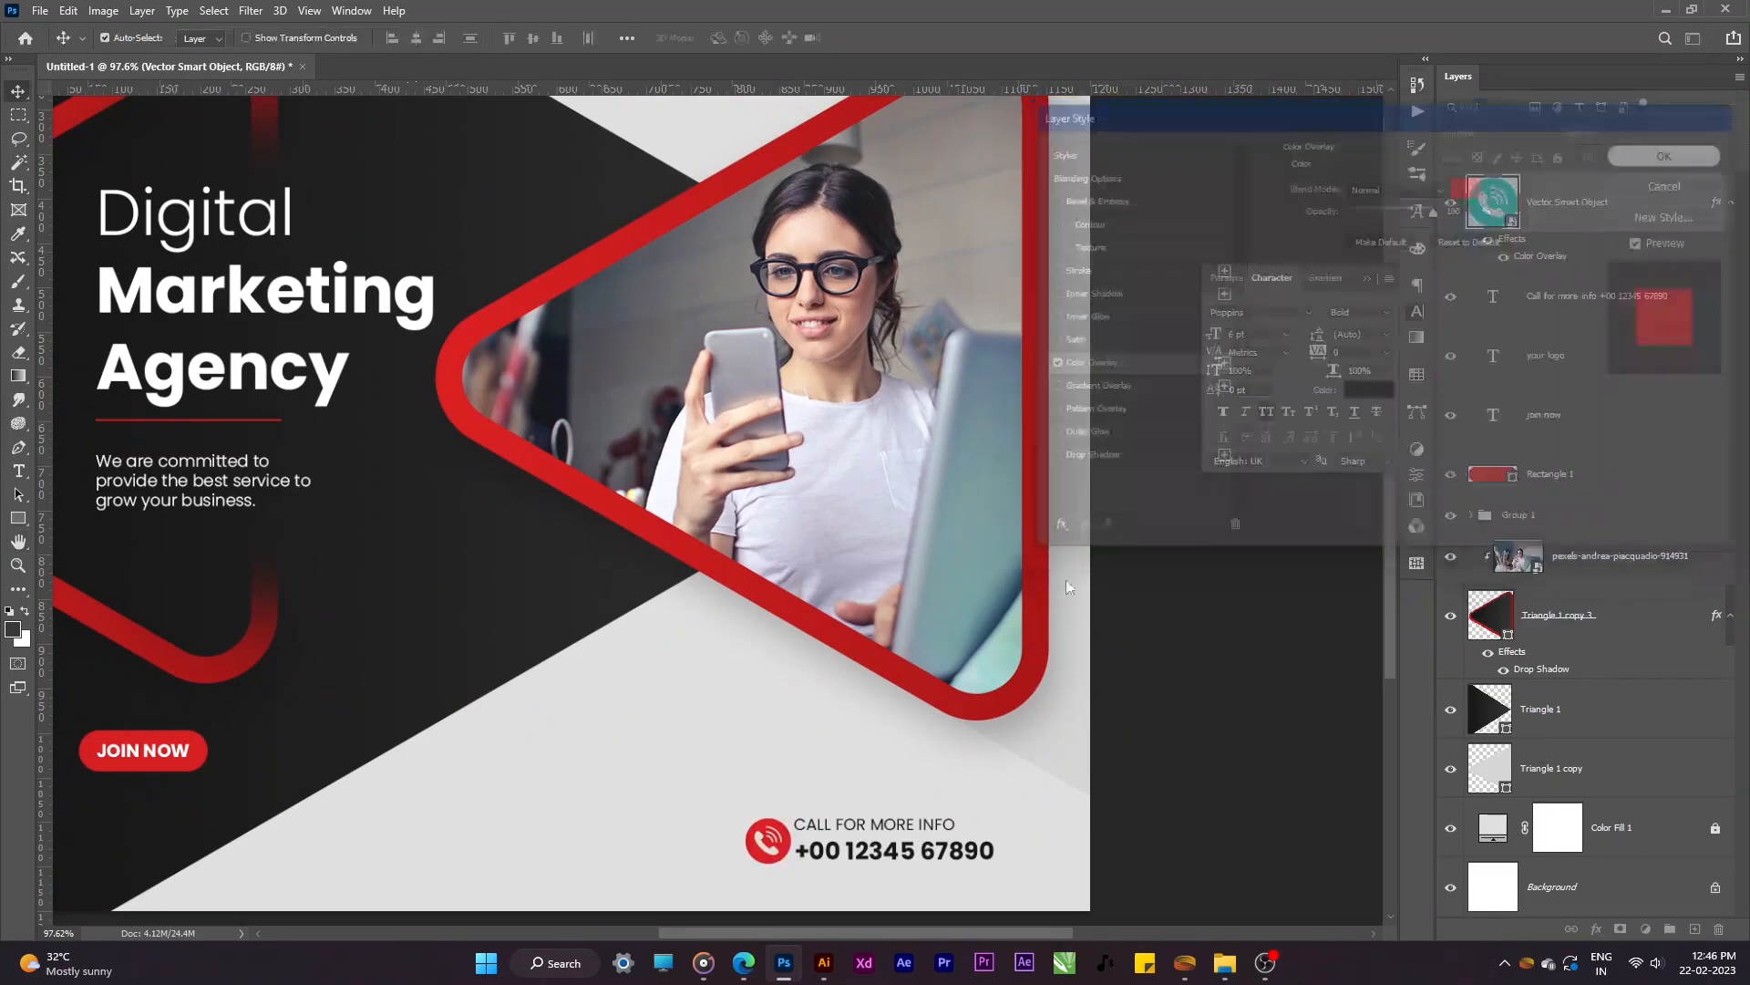
Step: Scale the phone icon to 2.23% and align it with the contact text's height, leaving a small gap between them
scroll(803, 882, up, 6)
drag(696, 832, 635, 664)
scroll(599, 690, up, 3)
key(ctrl+t)
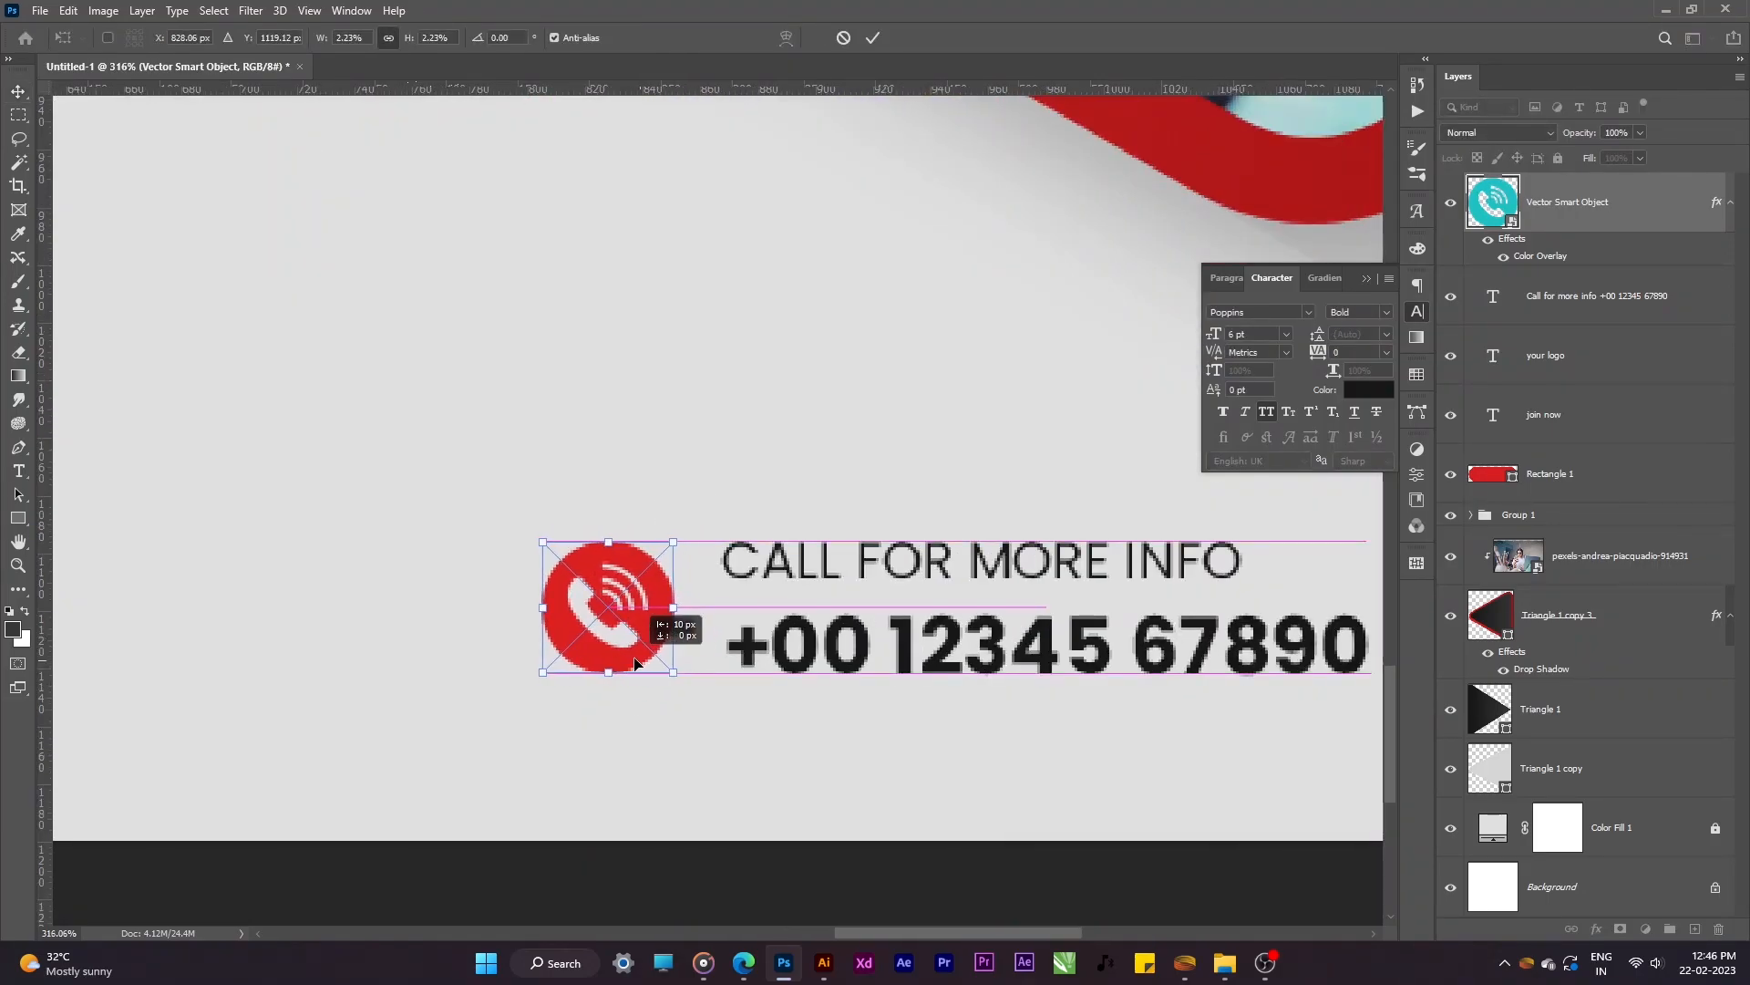
key(Return)
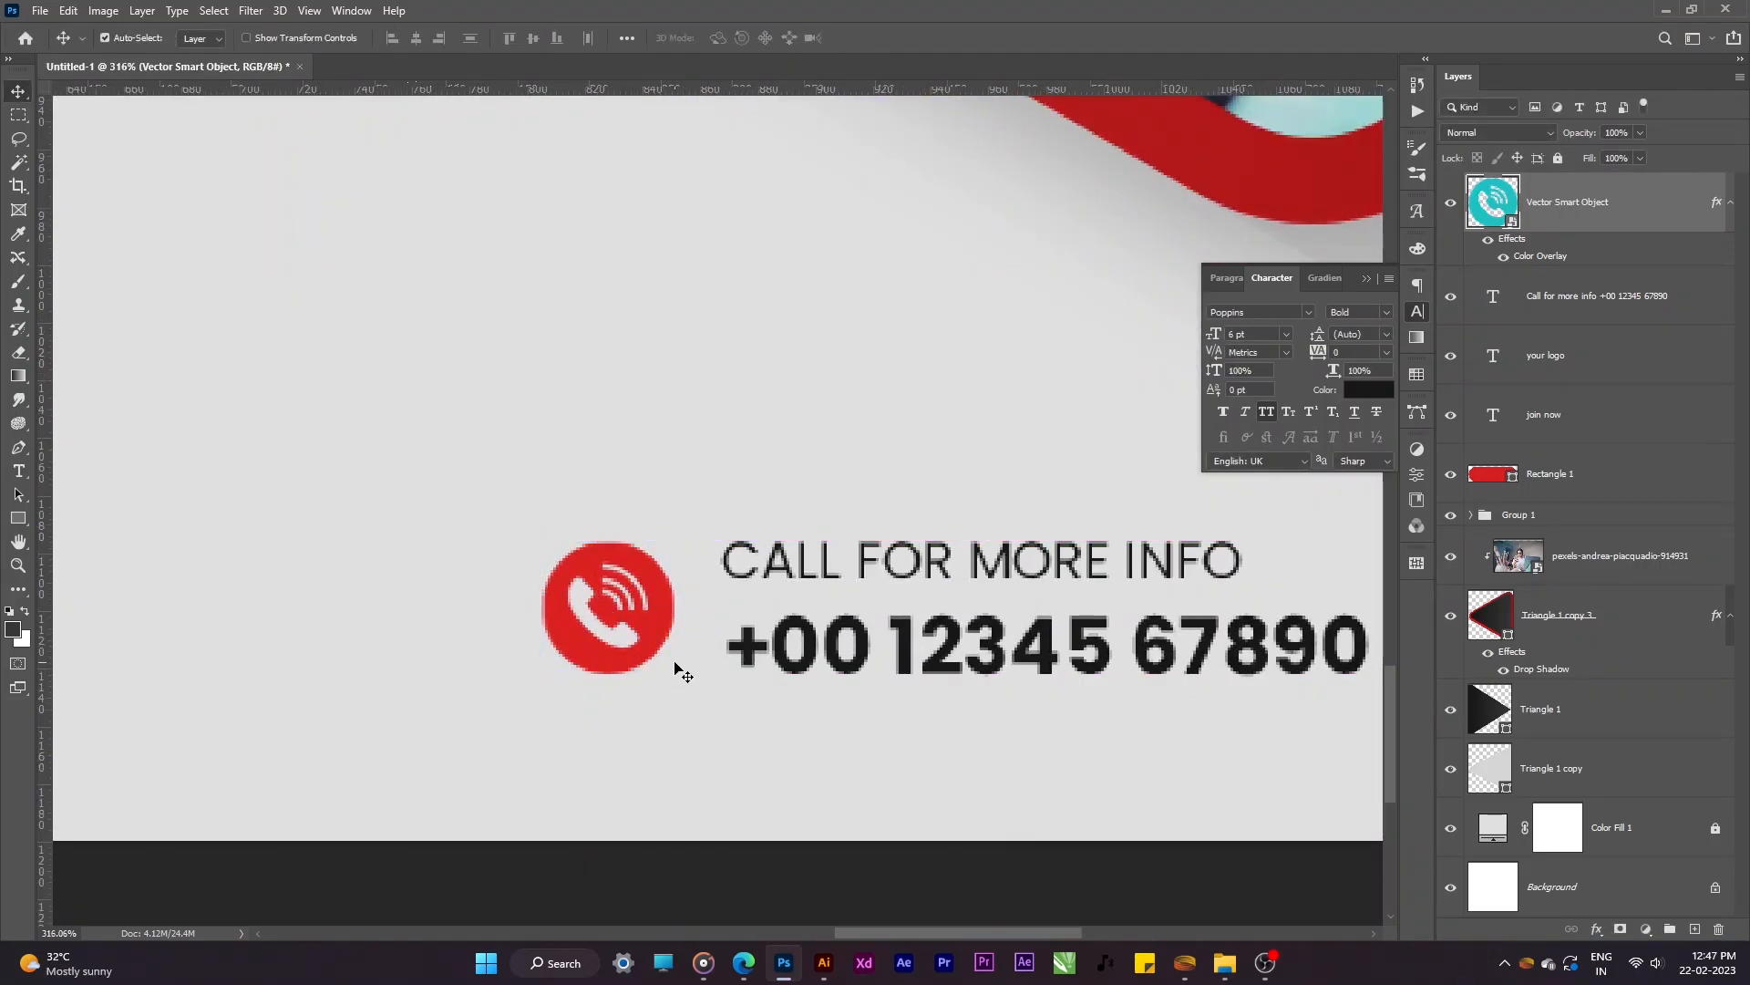
key(ctrl+0)
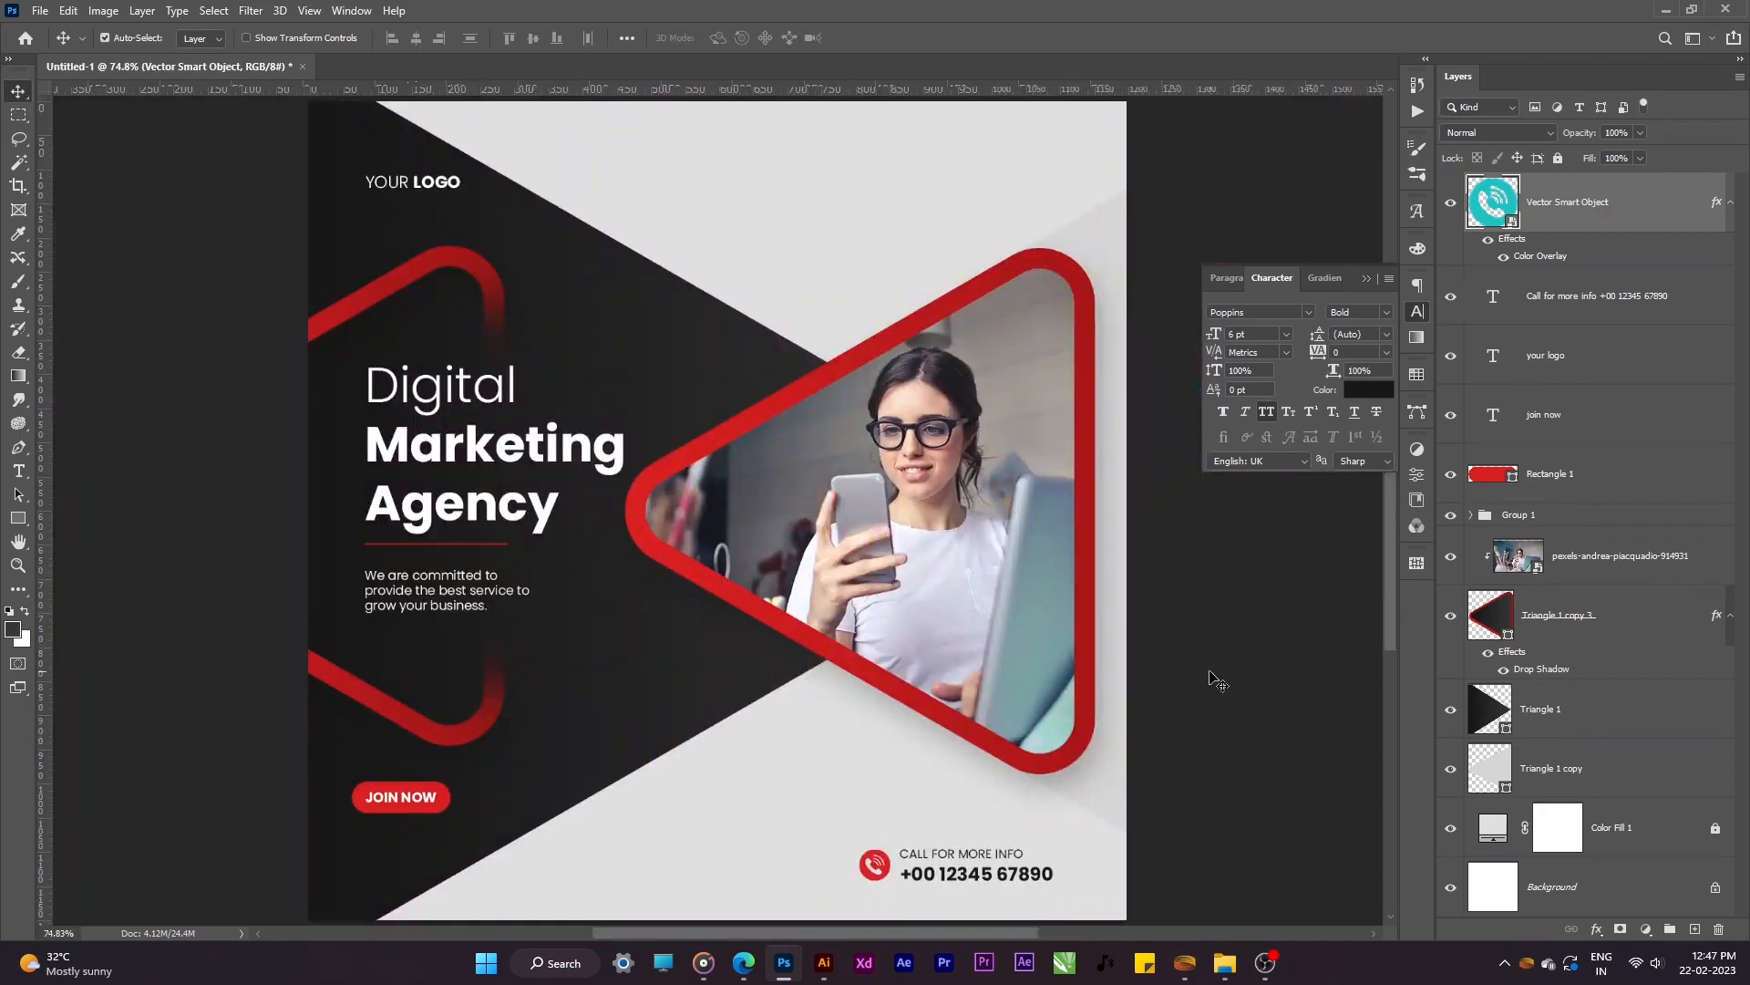
Step: Nudge the phone icon and contact text together to the right, then raise them slightly from the post's lower edge
ctrl+click(1631, 310)
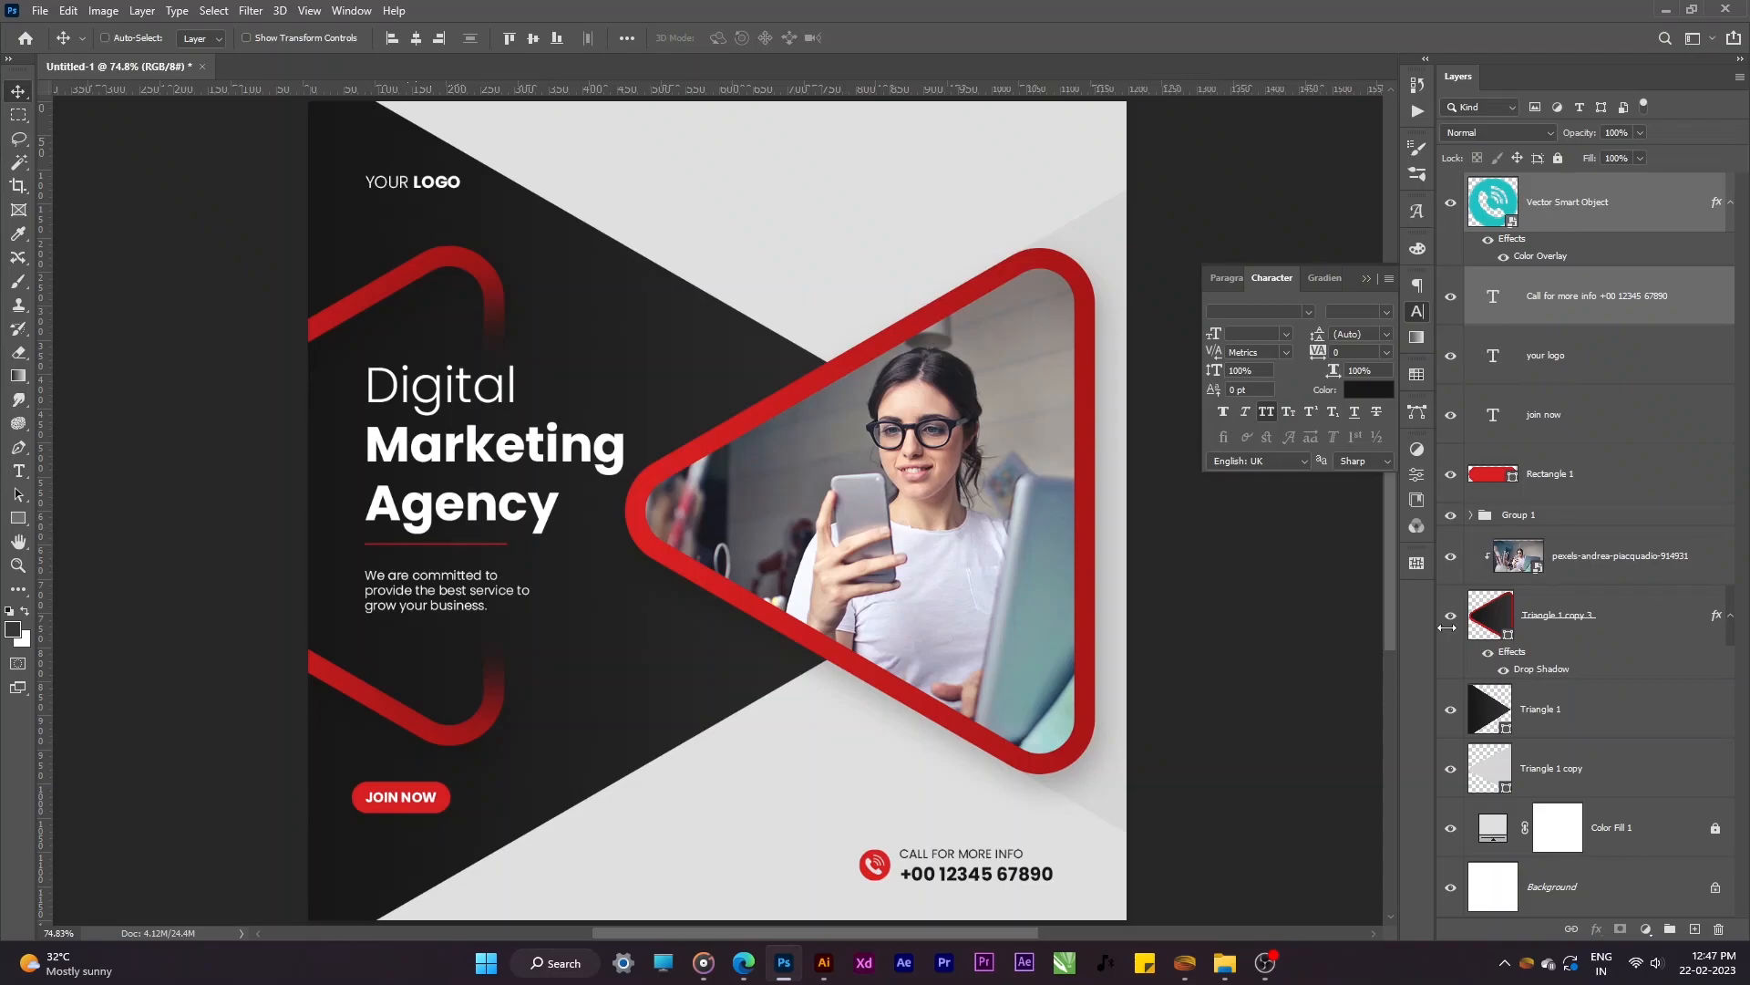
key(ctrl+minus)
key(Right)
key(Right)
key(Right)
key(Right)
key(Right)
key(Right)
key(Right)
key(Right)
key(Right)
key(Right)
key(Right)
key(Right)
key(Right)
key(Right)
key(Right)
key(Right)
key(Right)
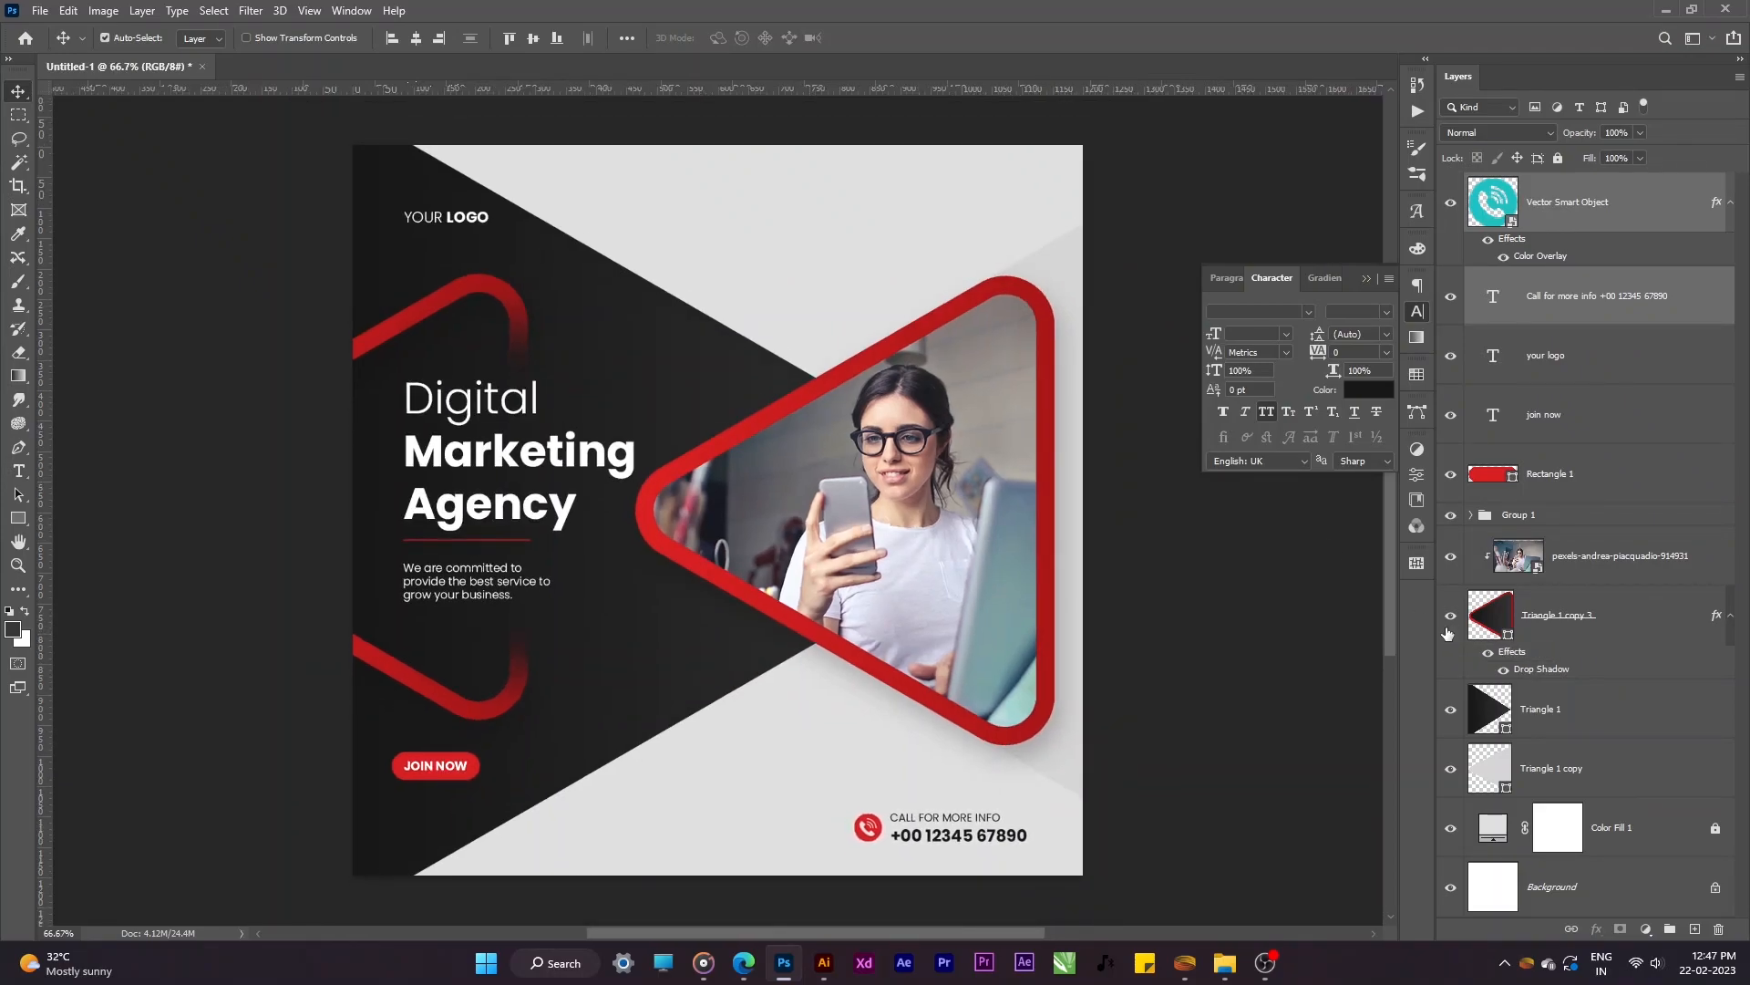
drag(1252, 603, 1255, 609)
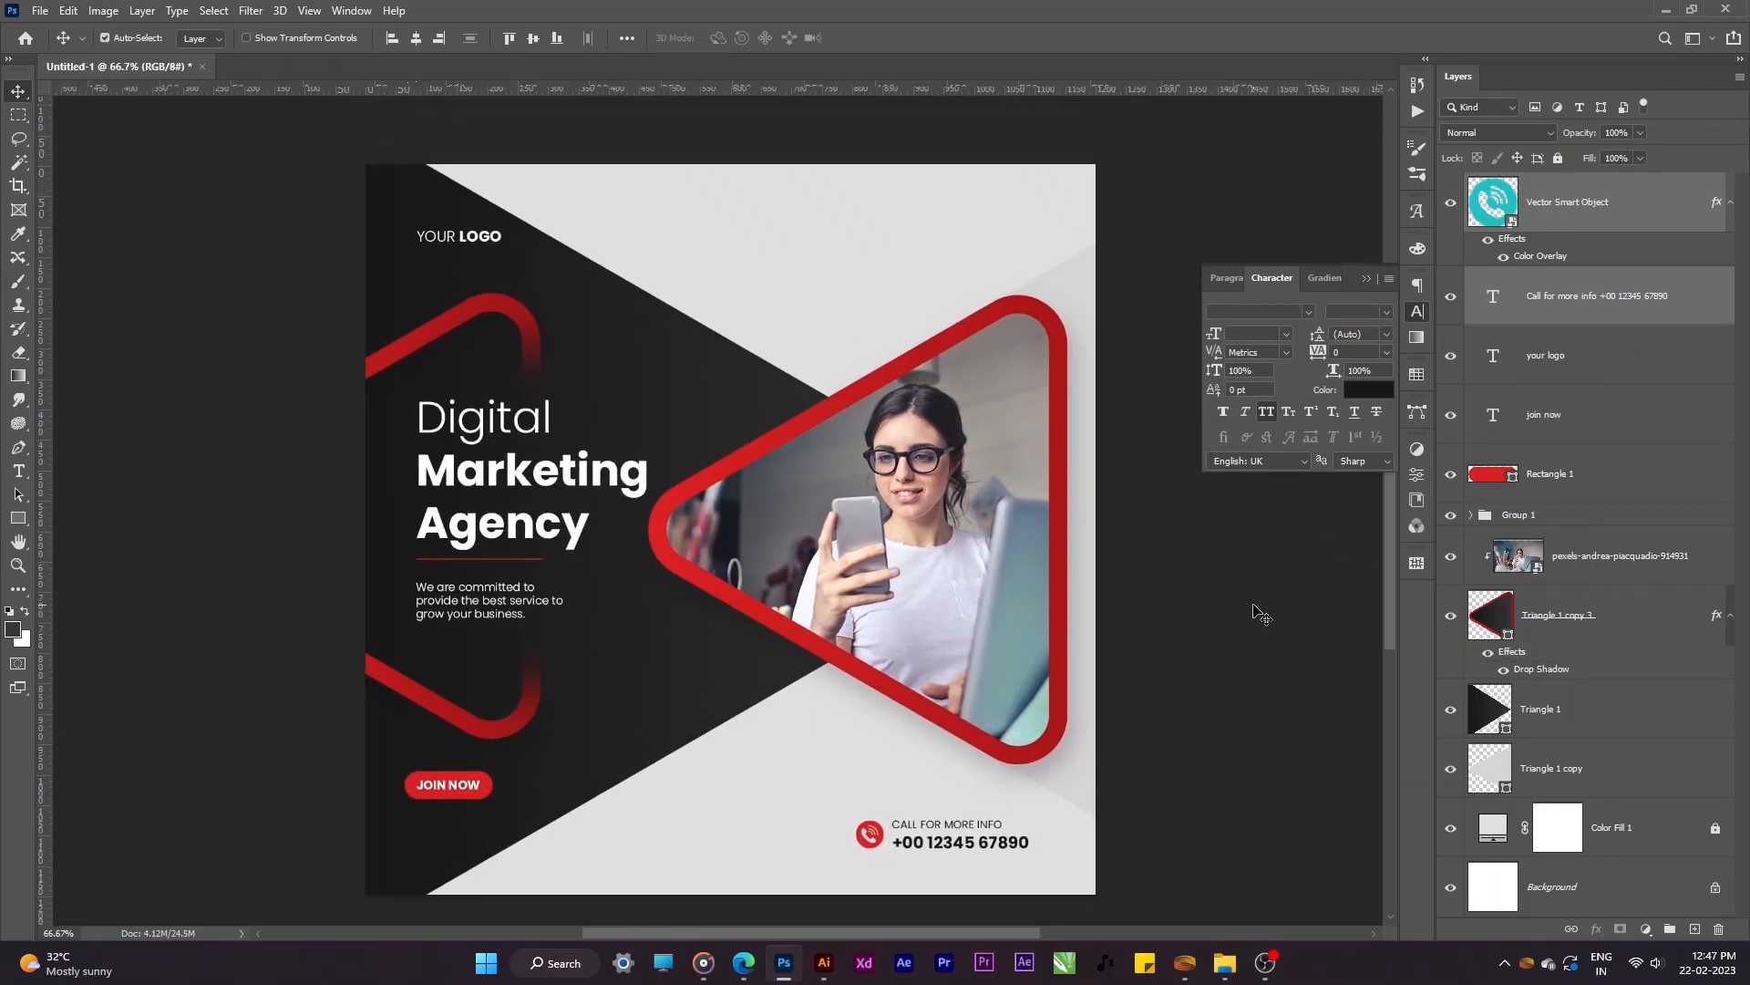
Step: Select the JOIN NOW text with its red button and move them down 40 px
ctrl+click(448, 785)
ctrl+shift+click(468, 796)
key(shift+Down)
key(shift+Down)
key(shift+Down)
key(shift+Down)
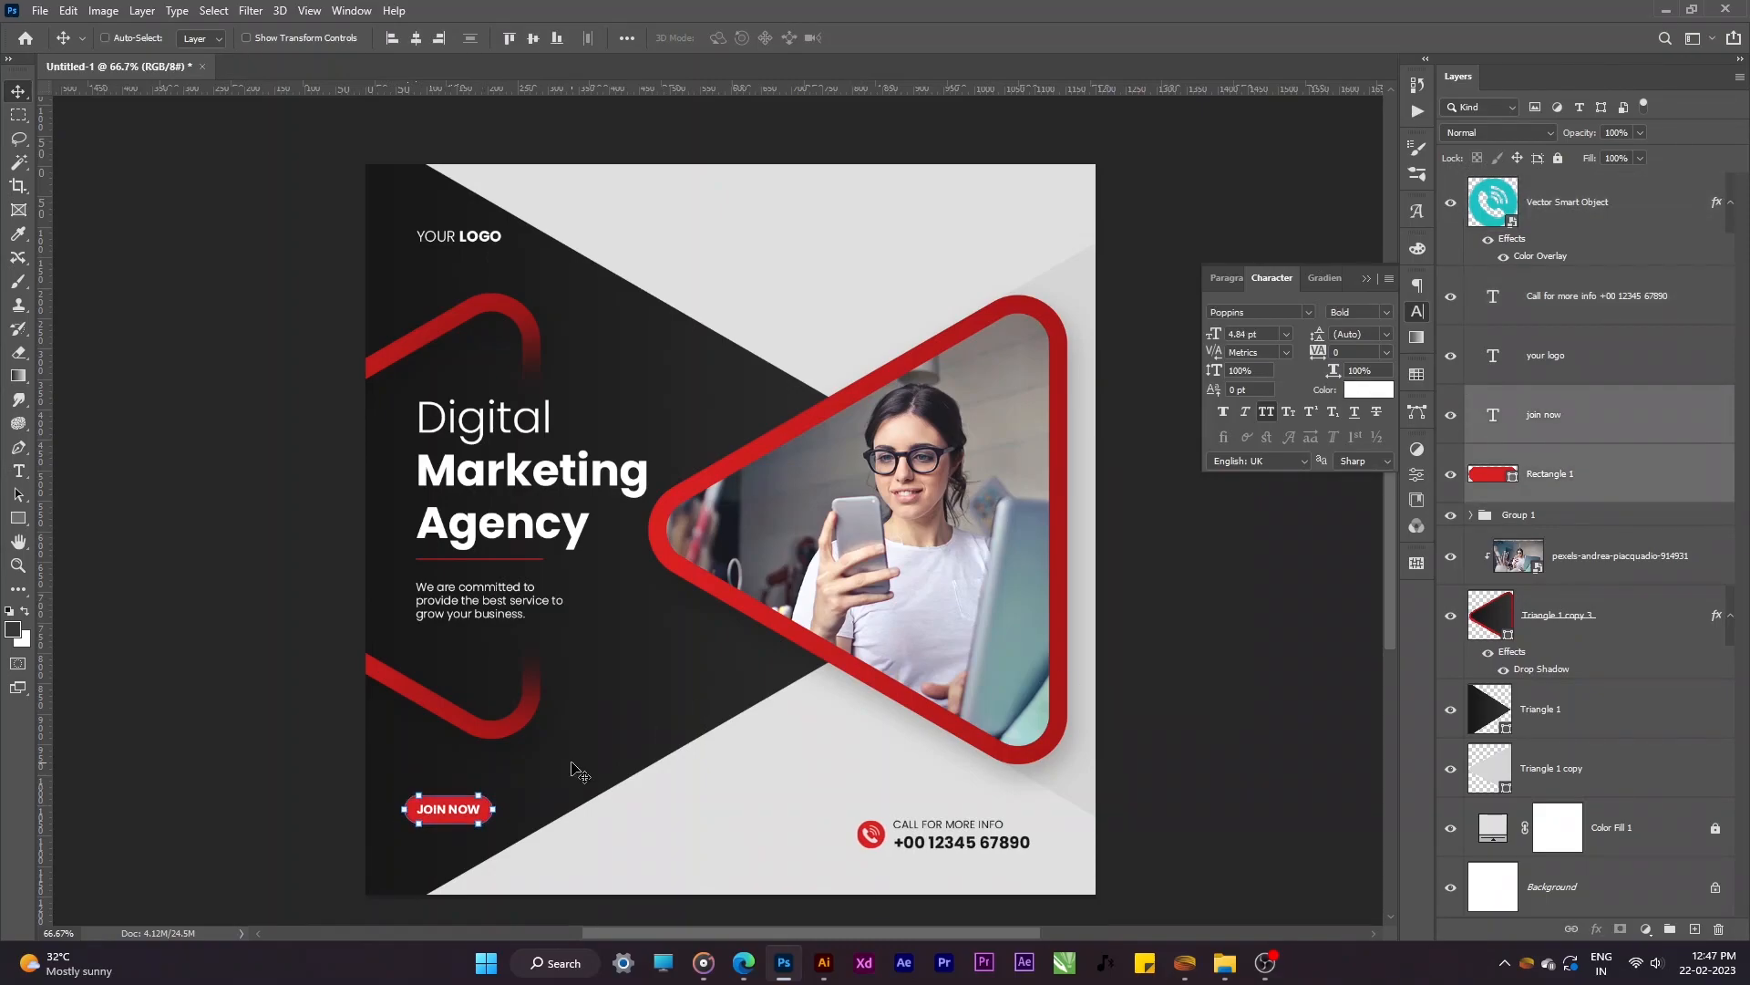
Step: Place a horizontal guide at the bottom of the phone number and lower the JOIN NOW button another 60 px towards it
drag(939, 101, 1014, 848)
key(shift+Down)
key(shift+Down)
key(shift+Down)
key(shift+Down)
key(shift+Down)
key(shift+Down)
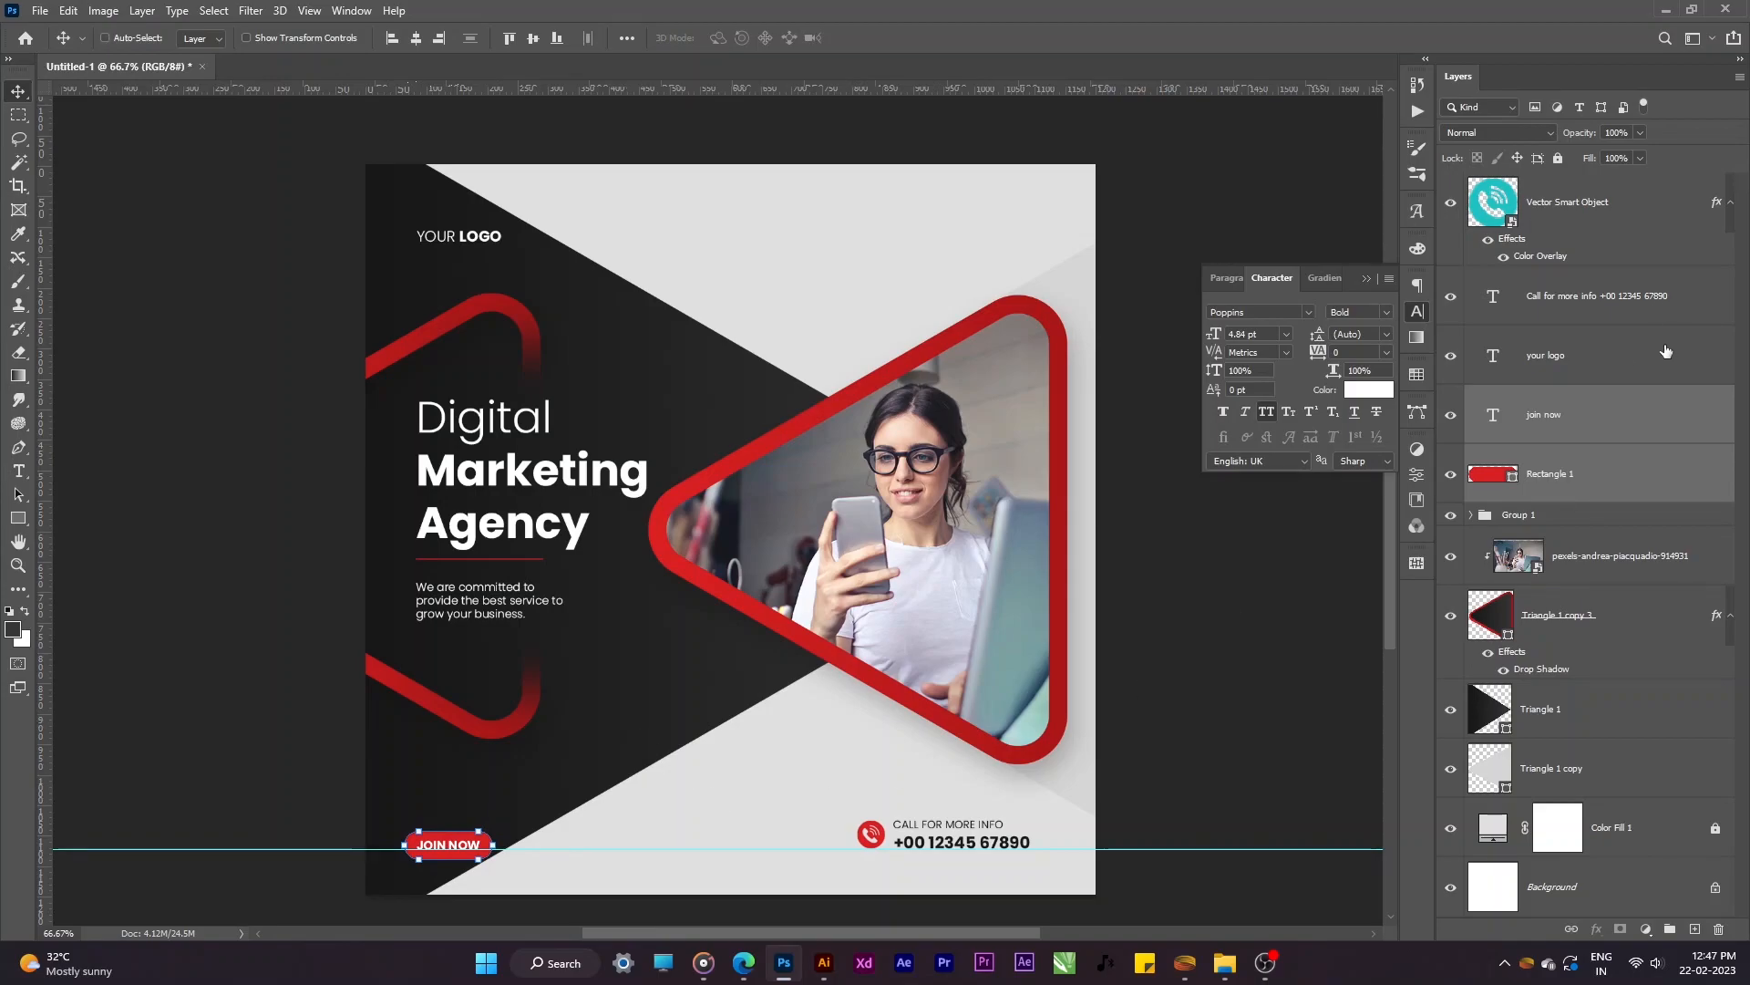
Step: Raise the JOIN NOW button together with the phone icon and contact text by 20 px, and remove the horizontal guide
ctrl+click(1641, 295)
ctrl+click(1625, 208)
key(shift+Up)
key(shift+Up)
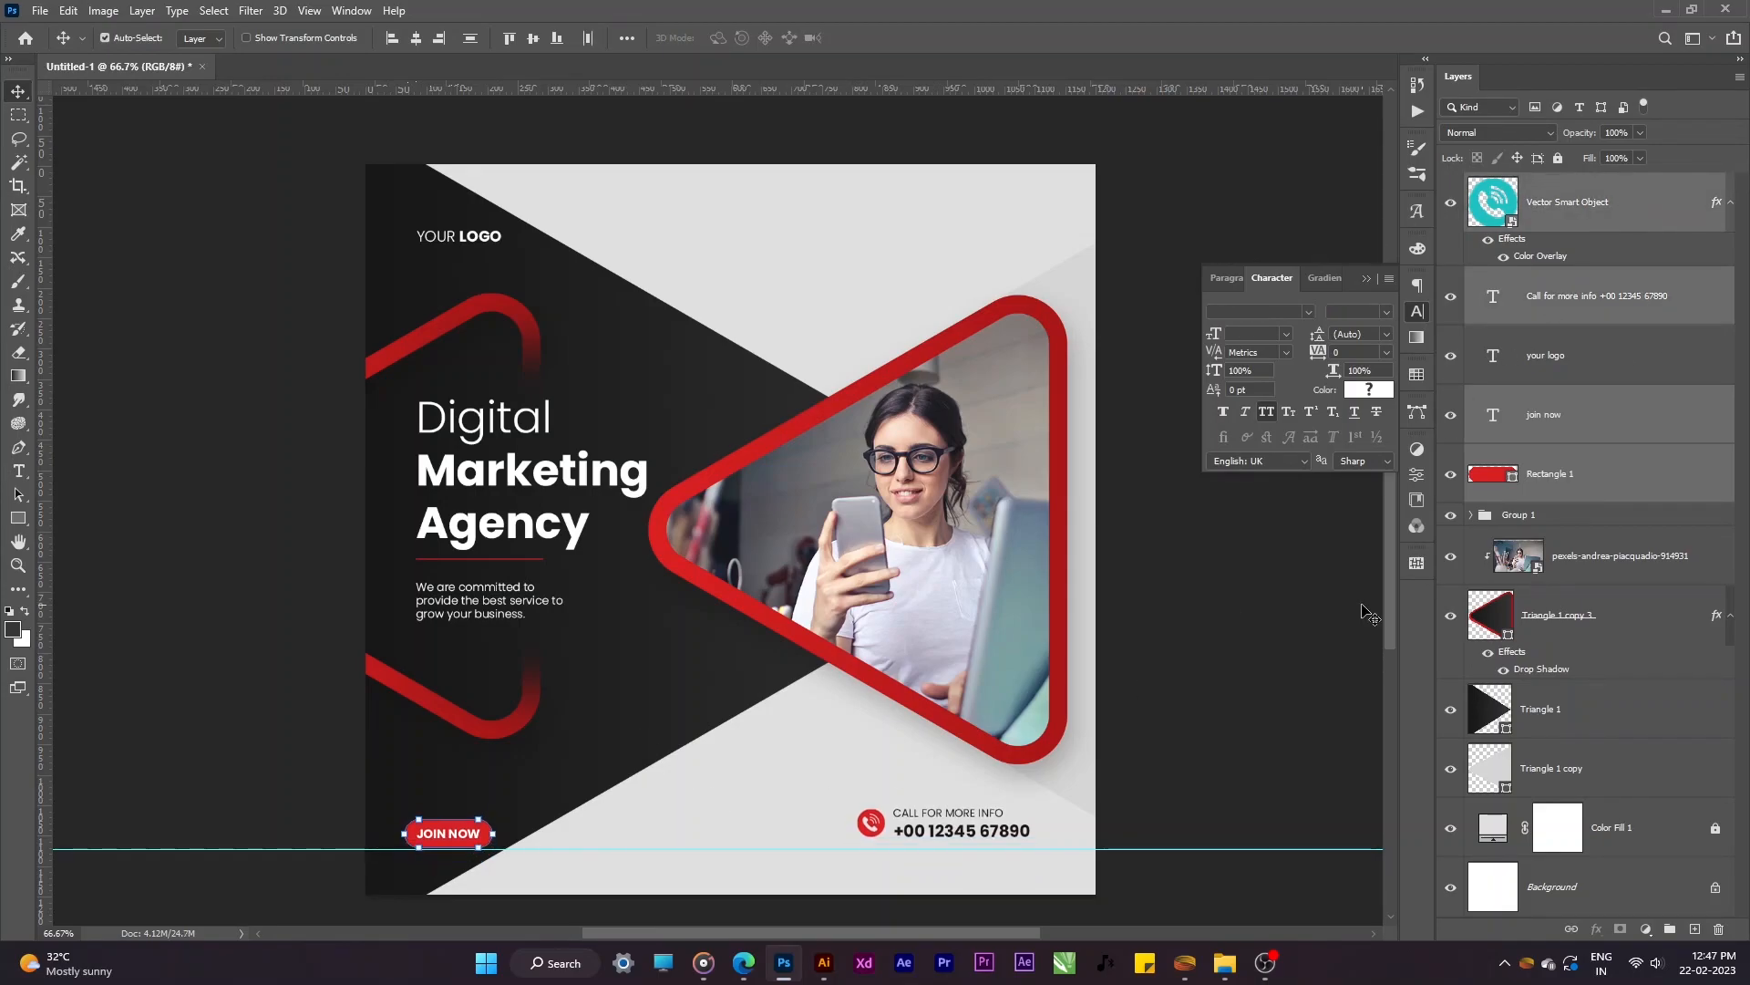
scroll(1159, 867, up, 1)
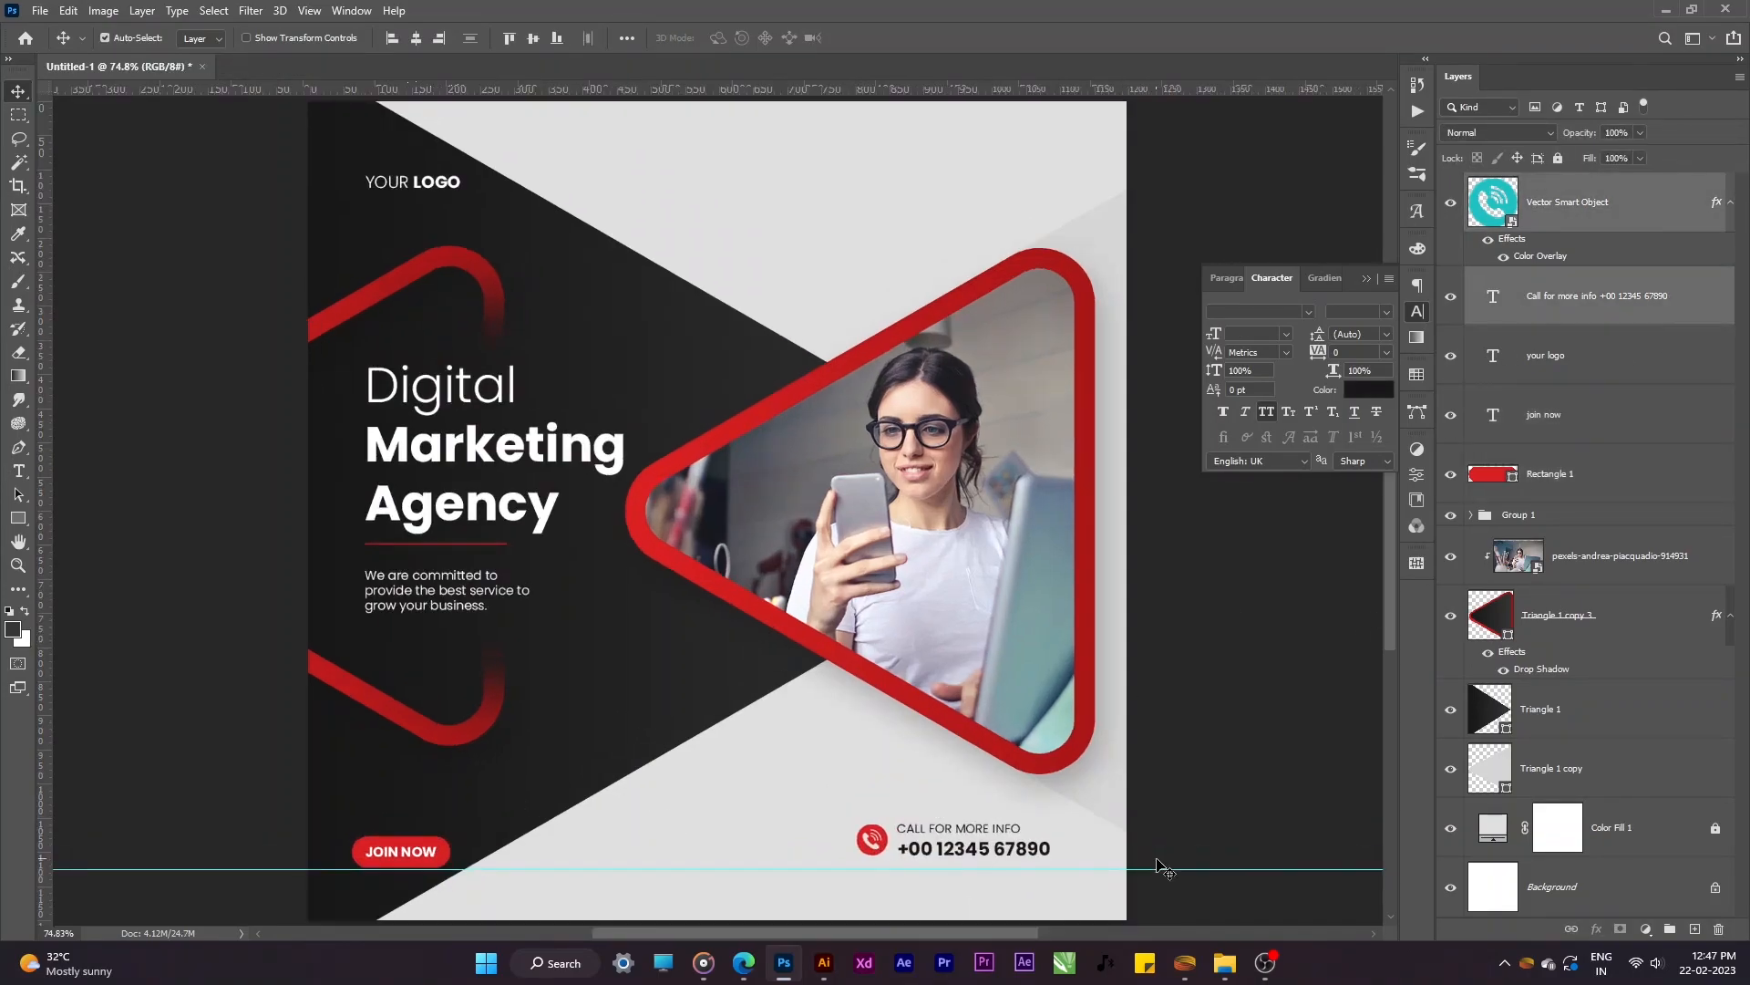
click(1365, 279)
click(1183, 613)
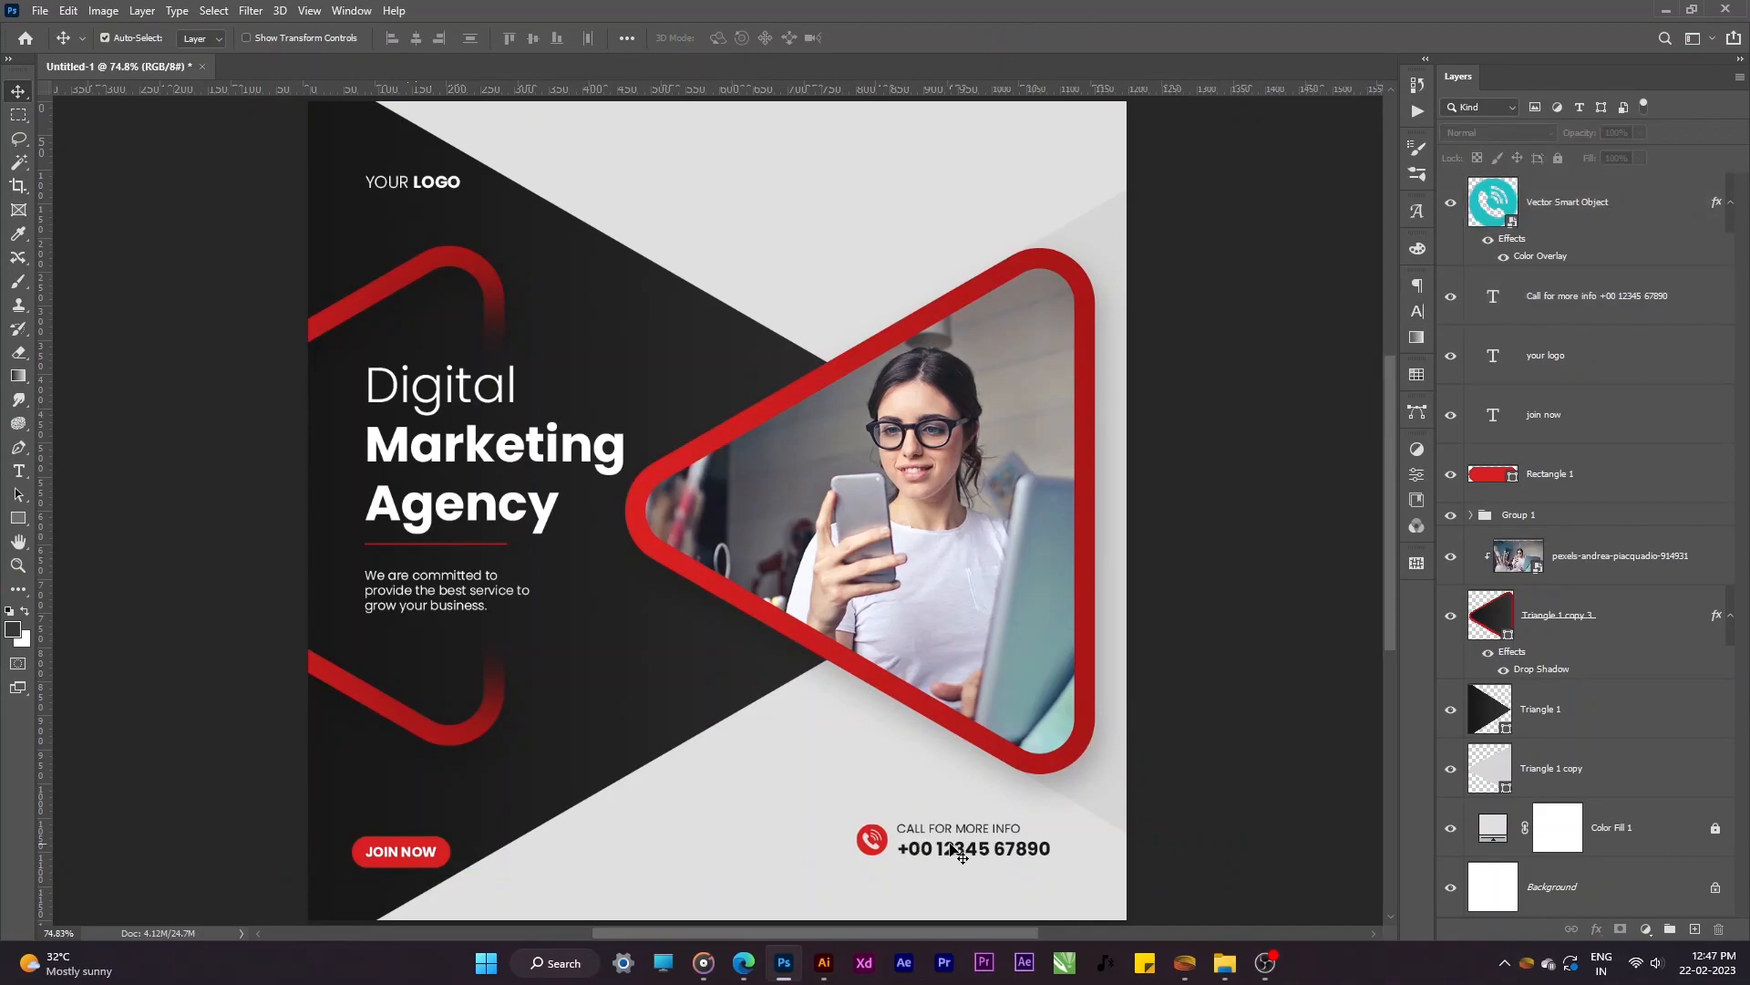
Step: Scale the large dark background triangle up to 100.94%
click(793, 656)
key(ctrl+t)
drag(1084, 509, 1093, 509)
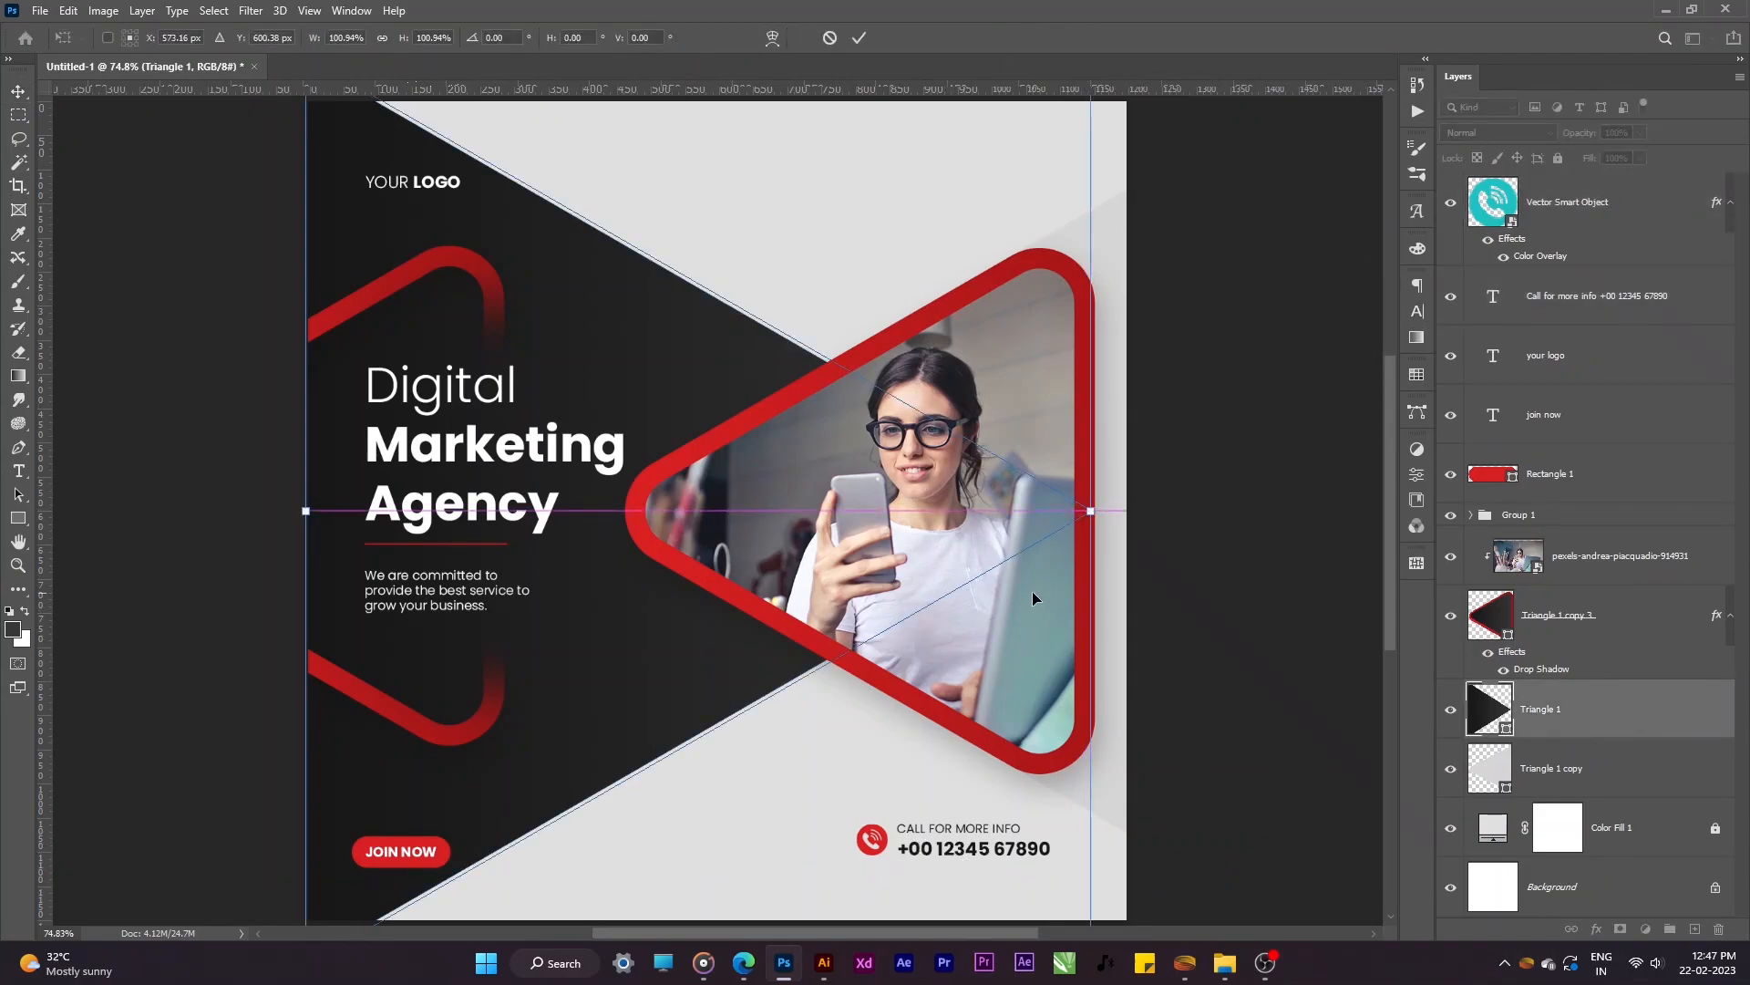
key(Return)
Step: Nudge the phone icon and contact text together to the right, bringing the number's end near the photo triangle's right edge
ctrl+click(1007, 854)
ctrl+click(1612, 224)
key(Right)
key(Right)
key(Right)
key(Right)
key(Right)
key(Right)
key(Right)
key(Right)
key(Right)
key(Right)
key(Right)
key(Right)
key(Right)
key(Right)
key(Right)
key(Right)
key(Right)
key(Right)
key(Right)
key(Right)
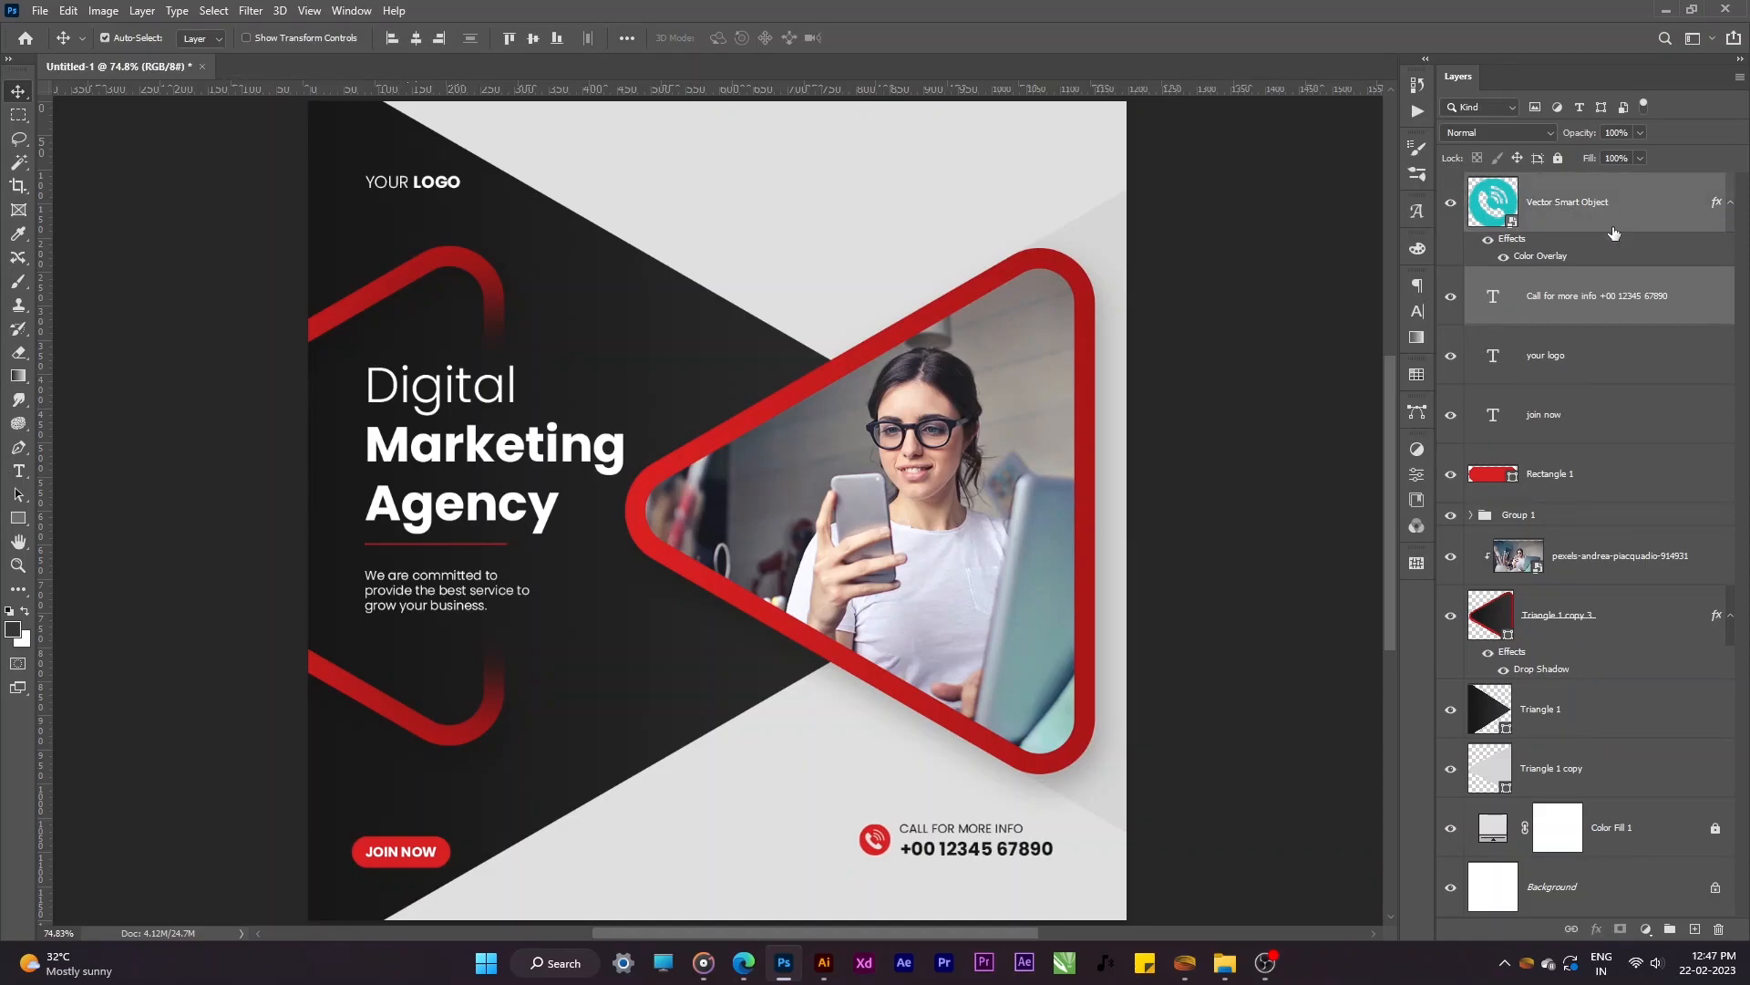
key(Left)
key(Left)
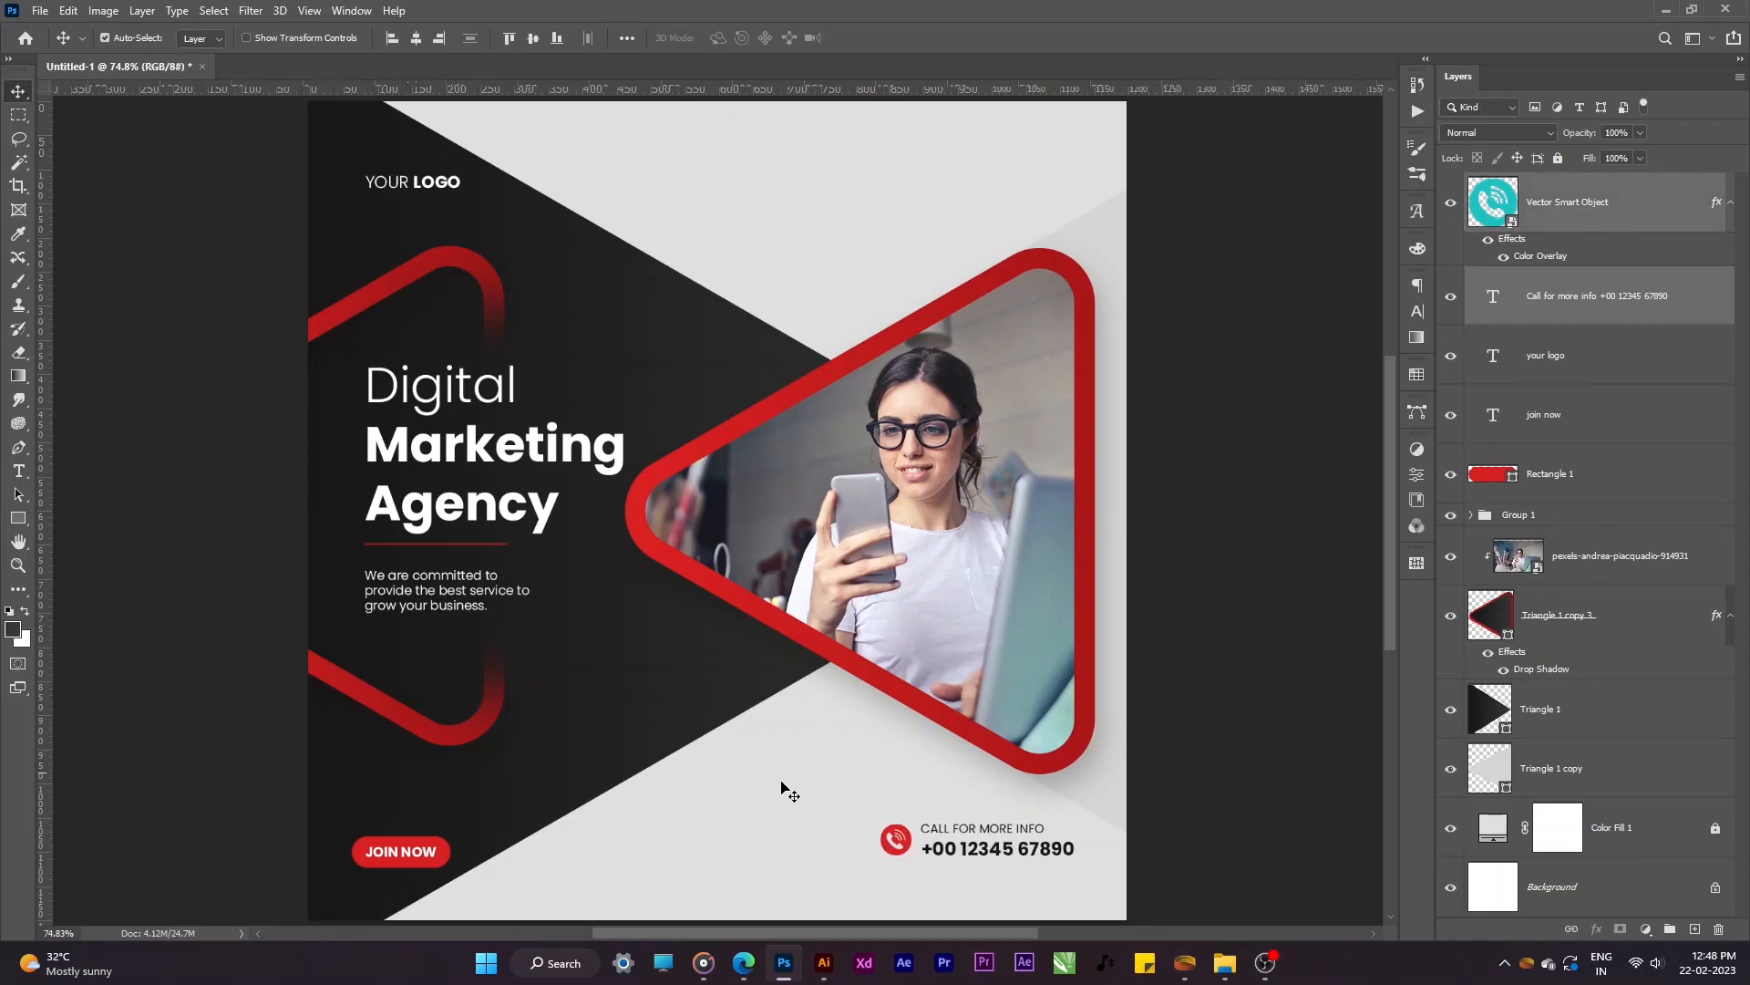
click(1169, 839)
Step: Enlarge the YOUR LOGO text slightly, keeping its left edge aligned with the heading
scroll(774, 701, down, 1)
key(ctrl+0)
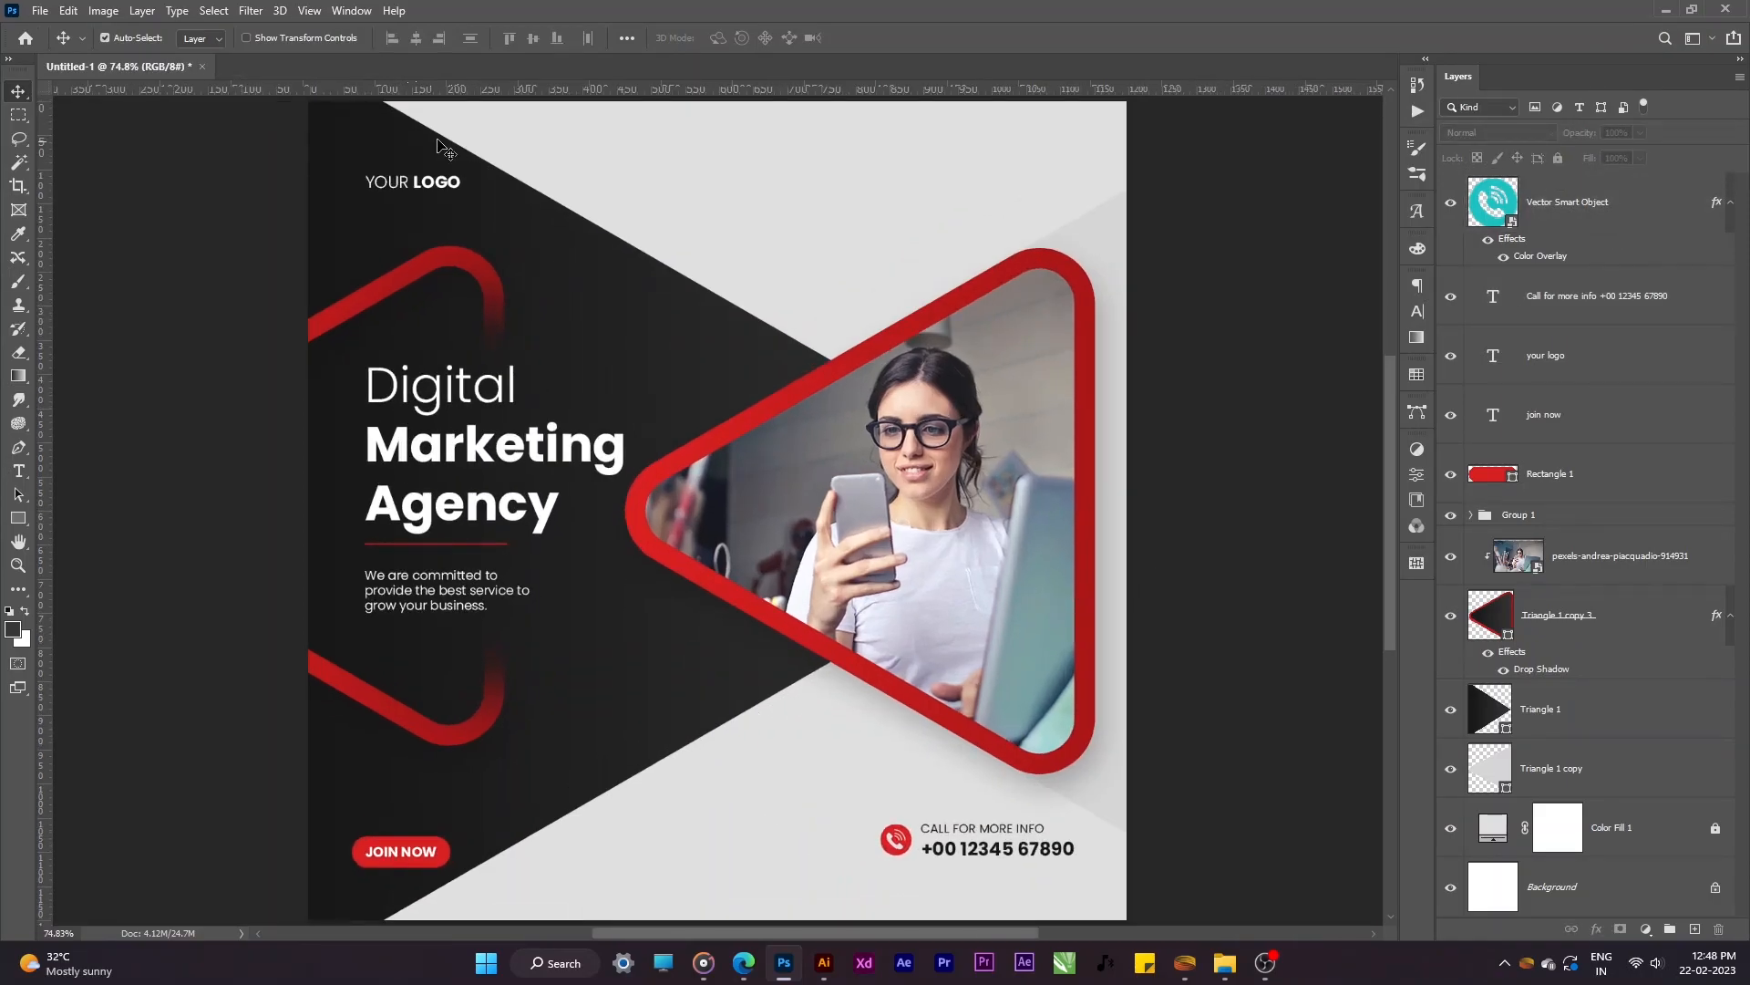
click(467, 175)
click(1270, 431)
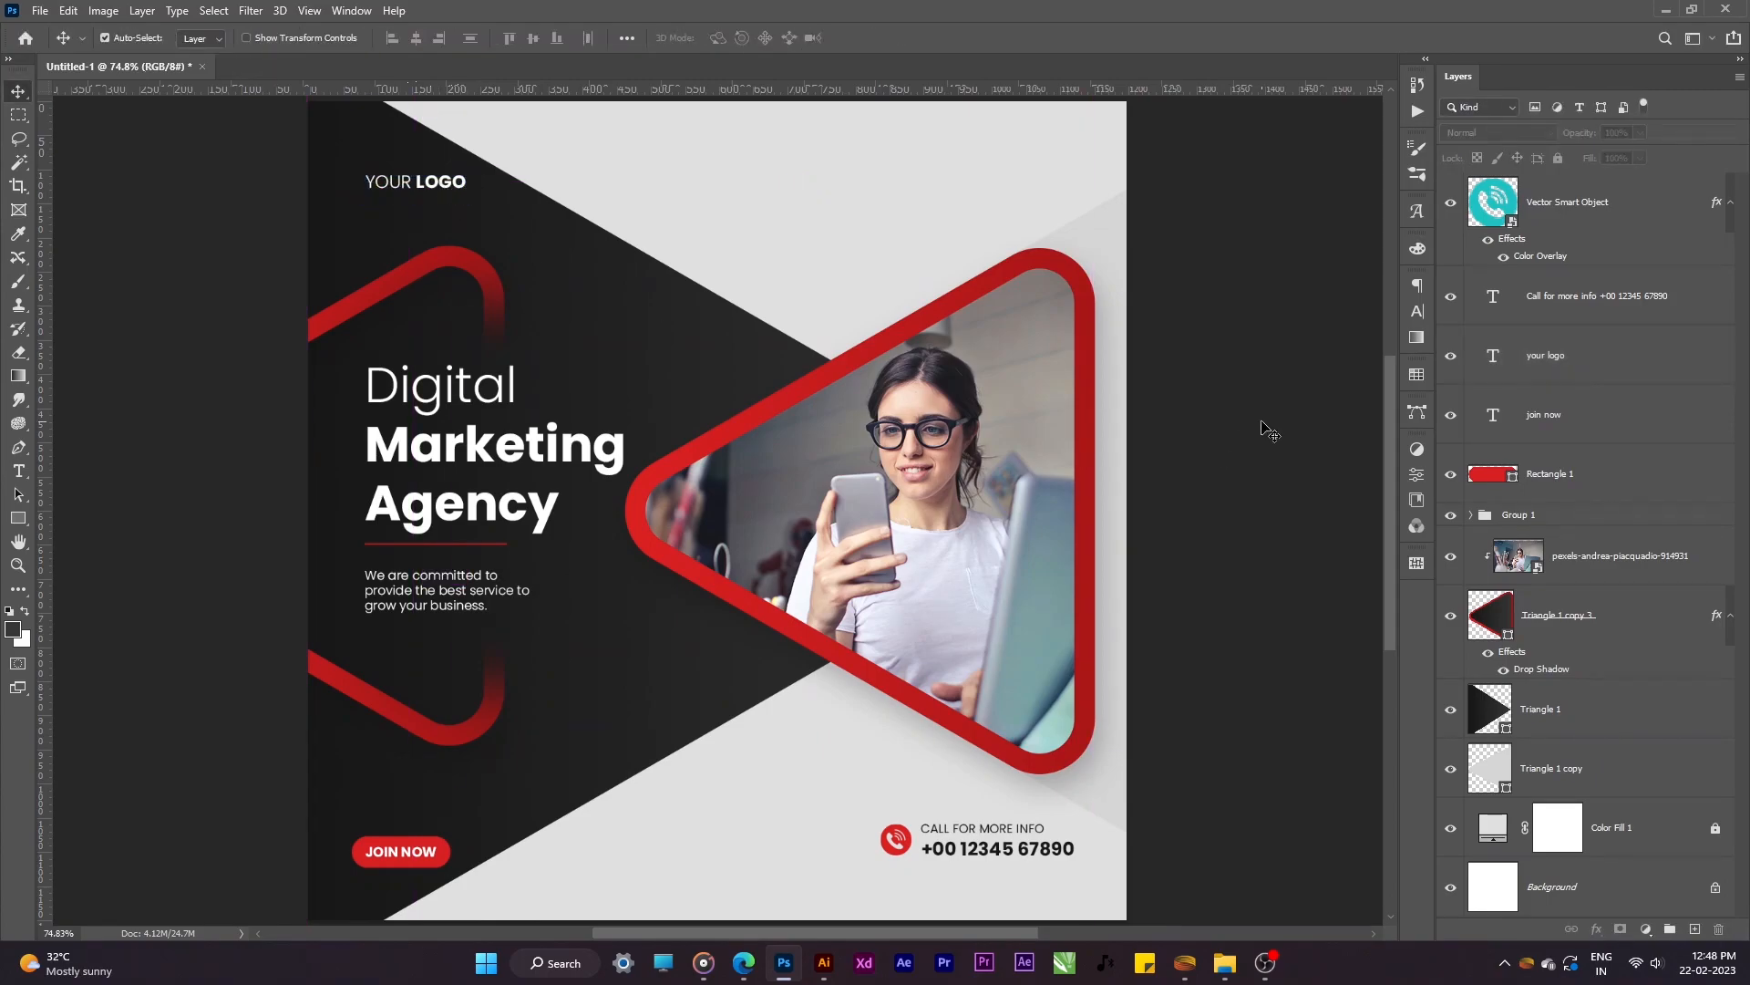